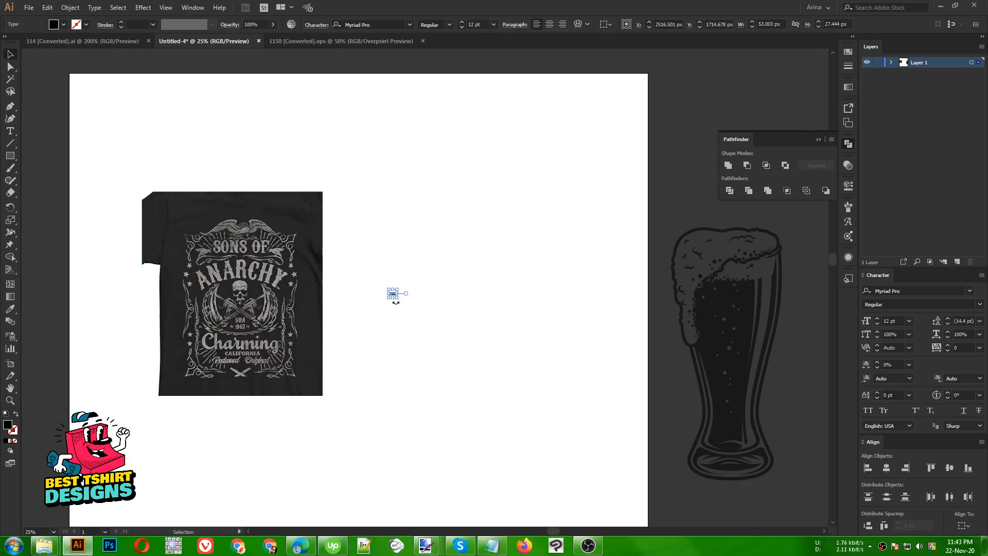
Enlarge the "save water drink beer" text to about 264 pt and move it clear of the T-shirt image
drag(397, 300, 489, 470)
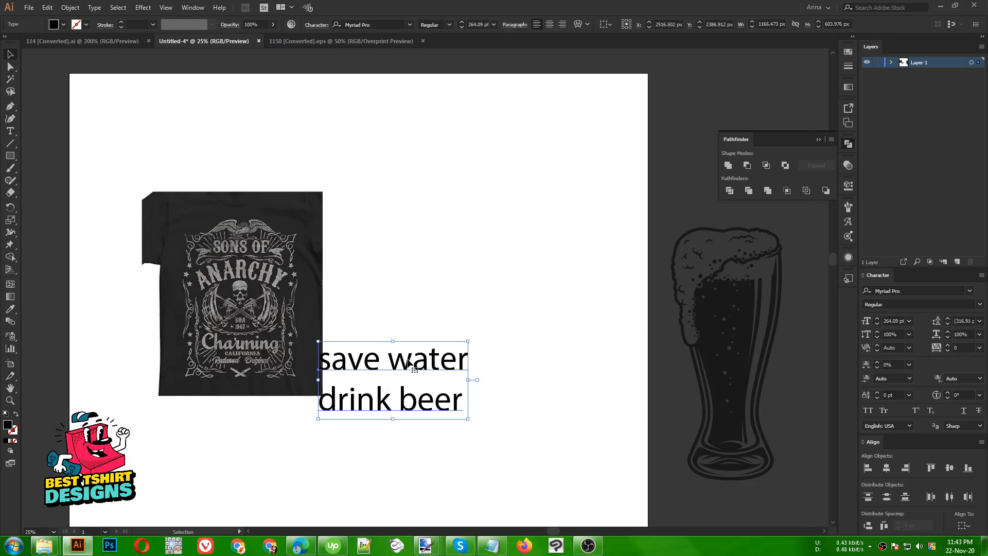
drag(317, 364, 446, 364)
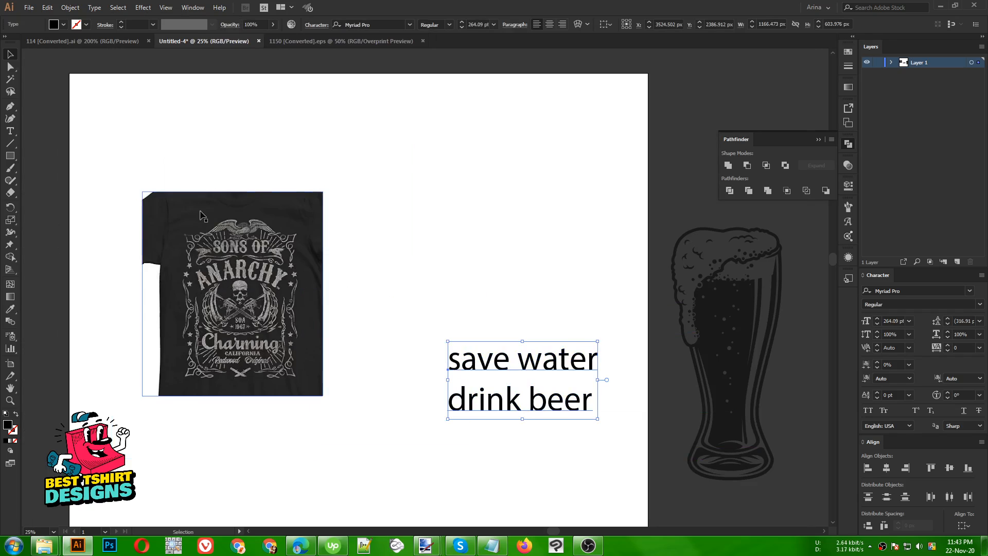
click(363, 363)
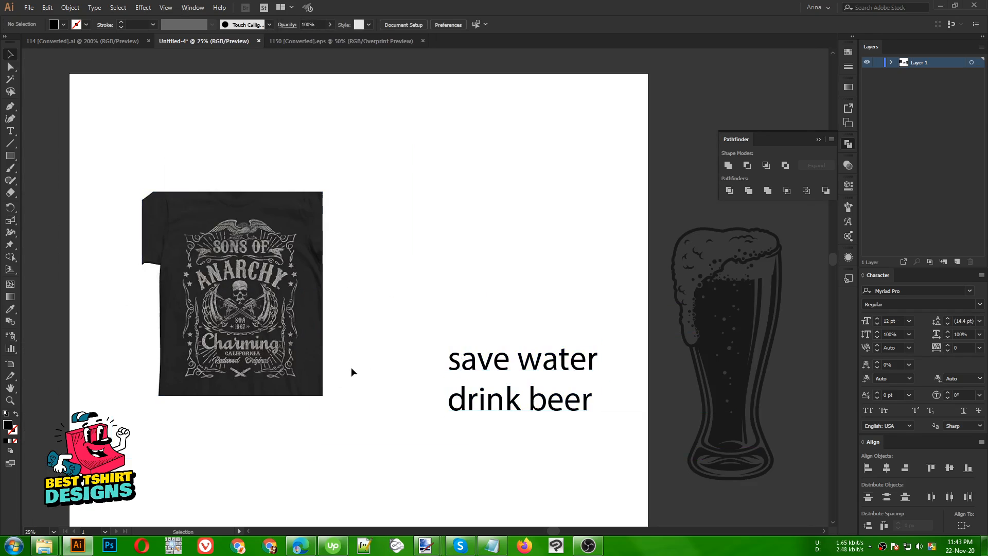
Move the Sons of Anarchy T-shirt reference image closer to the artboard's left edge
drag(265, 338, 214, 345)
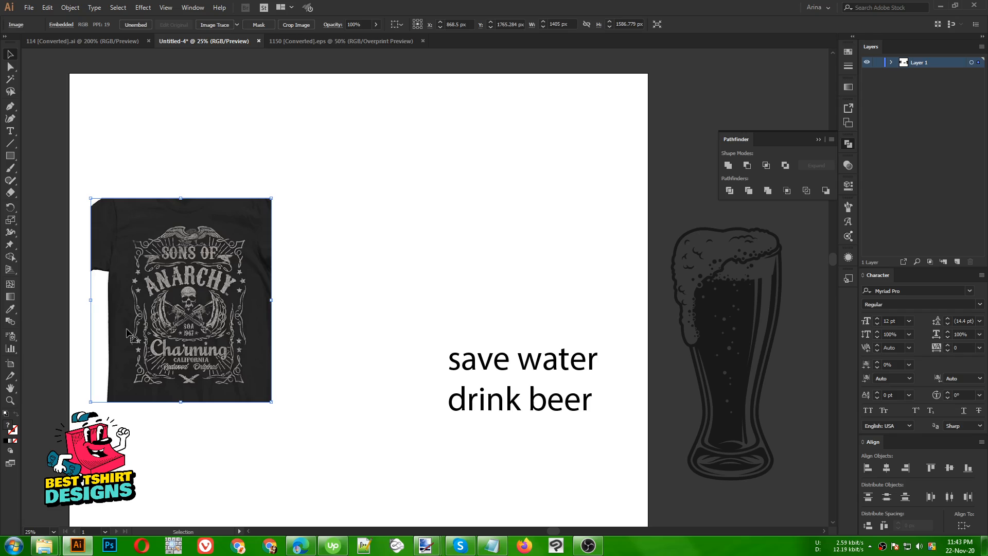
click(316, 368)
drag(326, 171, 127, 403)
click(304, 319)
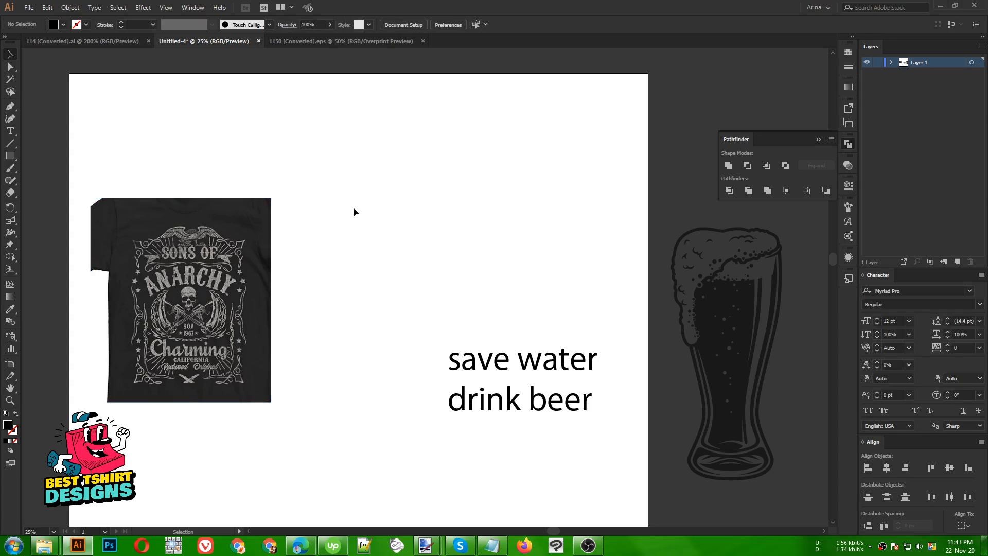
Examine the calligraphy lettering and the ornaments in the 114 [Converted].ai document
click(72, 45)
click(416, 158)
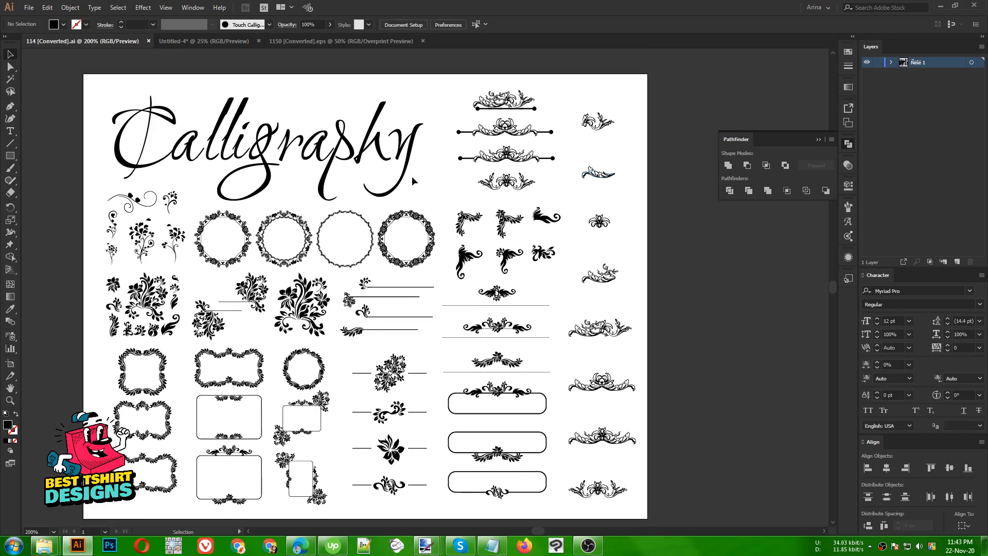
scroll(411, 170, up, 2)
click(392, 140)
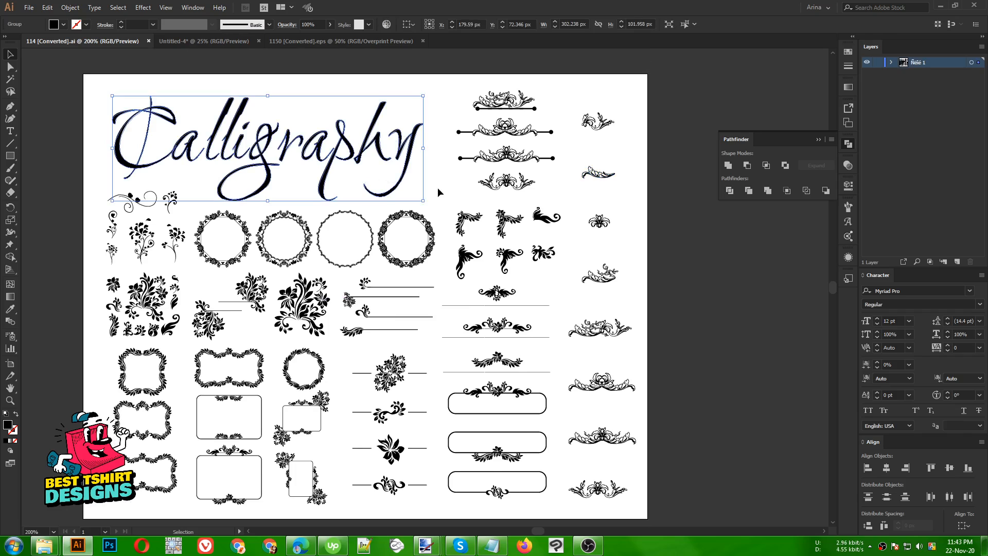
click(294, 181)
drag(184, 98, 314, 156)
click(213, 88)
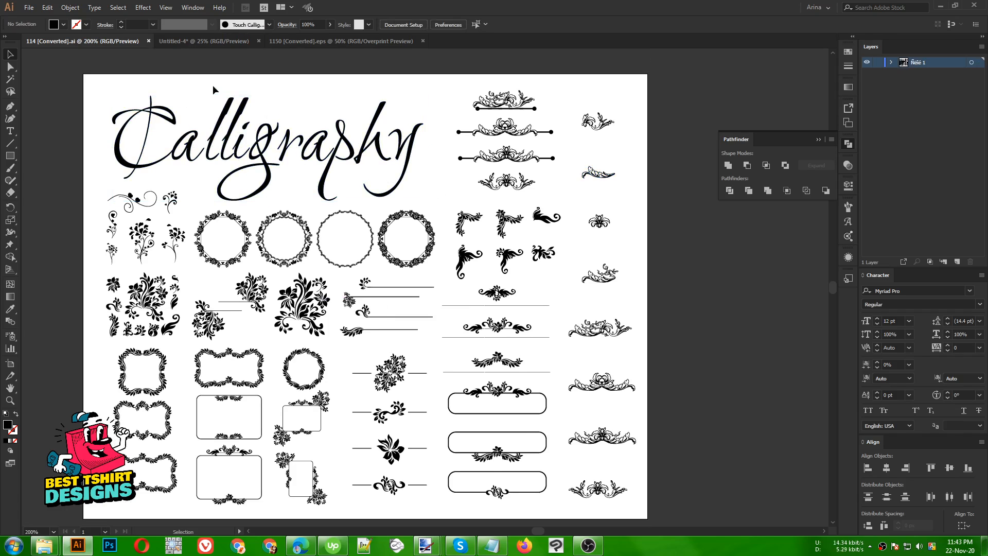
drag(192, 90, 336, 143)
click(332, 102)
Copy the wide scroll ornament with the central blossom into Untitled-4, enlarge it and place it across the artboard's upper middle
click(631, 388)
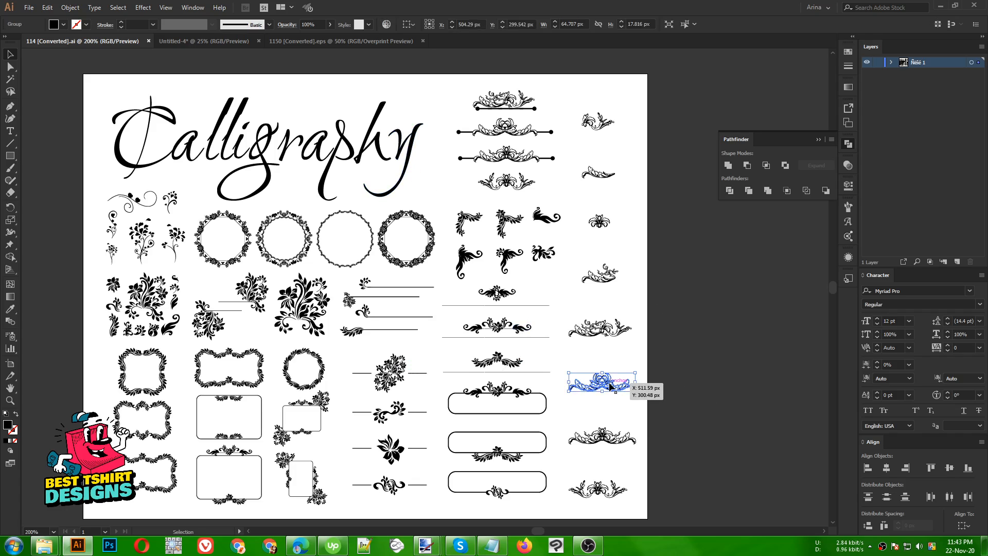
click(231, 45)
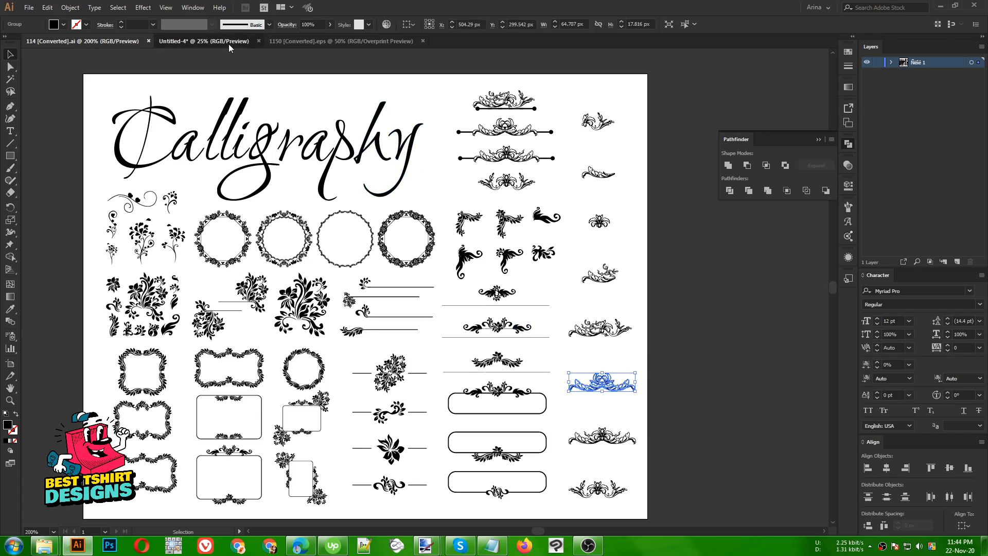
key(ctrl+v)
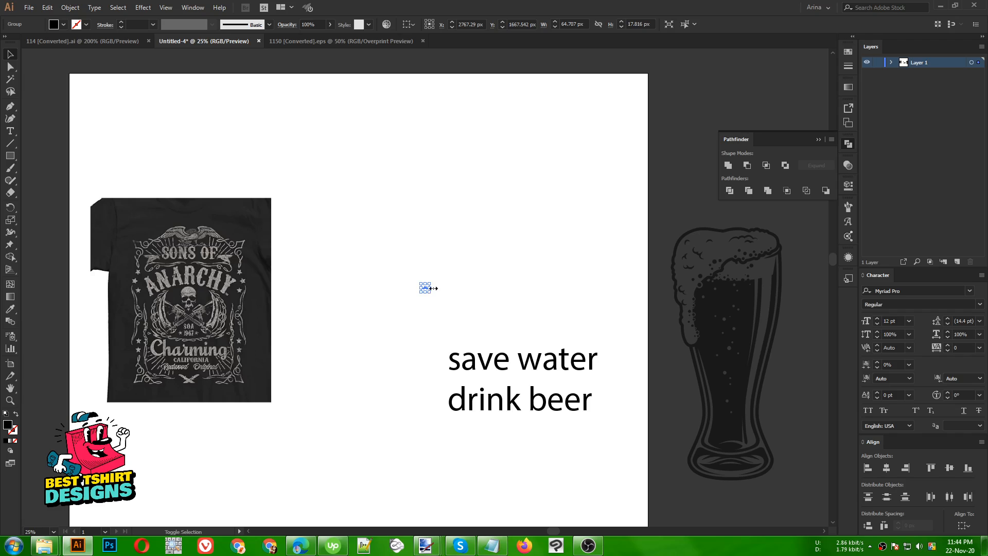
drag(433, 288, 751, 333)
drag(581, 297, 442, 200)
drag(615, 193, 593, 191)
click(429, 287)
Move the "save water drink beer" text directly beneath the T-shirt image
drag(457, 282, 586, 494)
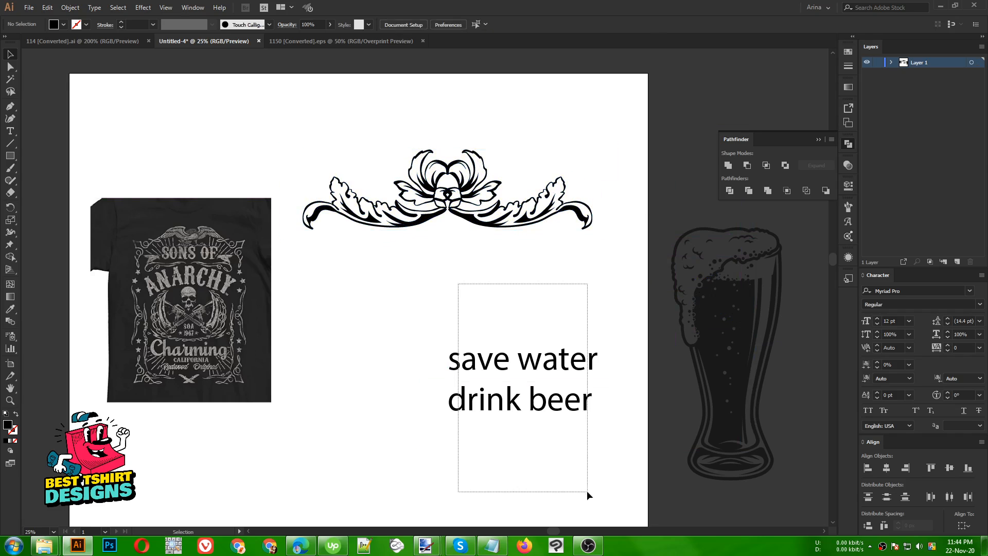
mouse_move(560, 362)
mouse_down()
mouse_move(266, 431)
mouse_move(215, 414)
mouse_up()
click(430, 340)
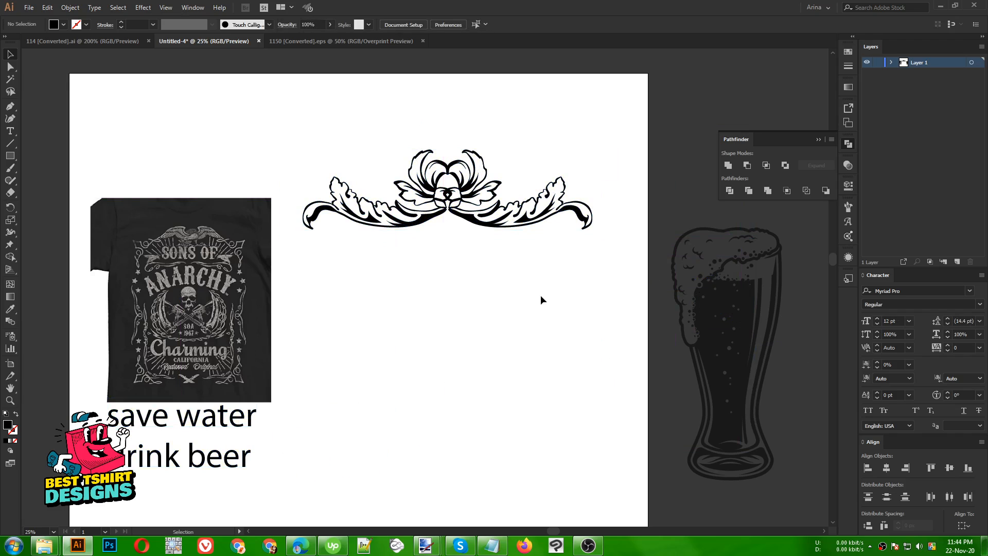
drag(357, 137, 559, 314)
Copy the lowest ornament of the sheet's right column into Untitled-4, enlarge it to about 1808 px wide and place it above the T-shirt image
click(103, 45)
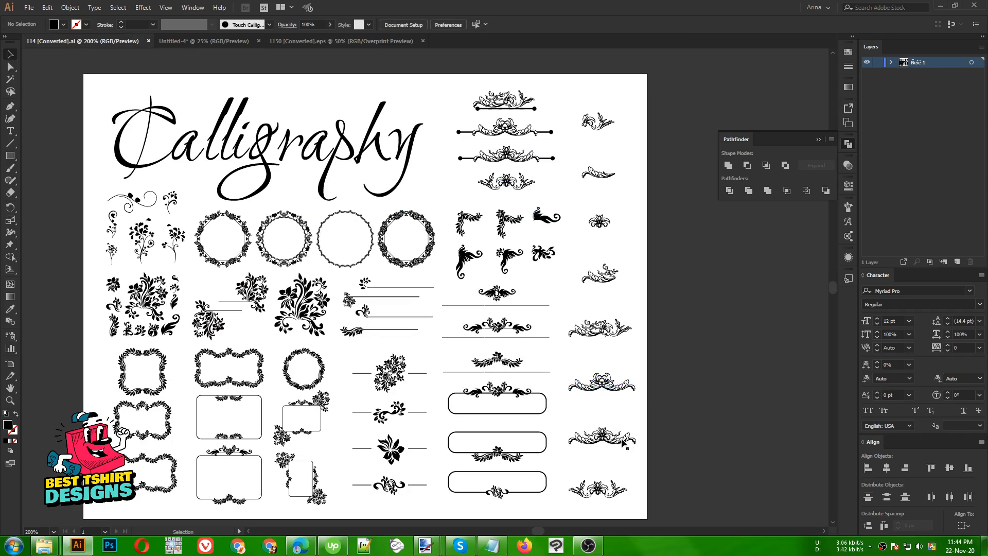
click(603, 494)
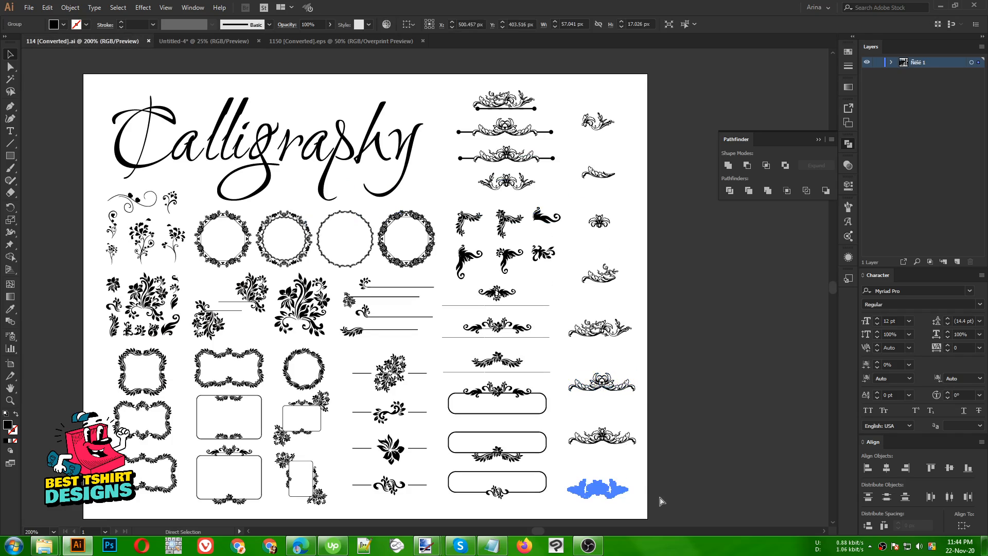
click(231, 42)
key(ctrl+v)
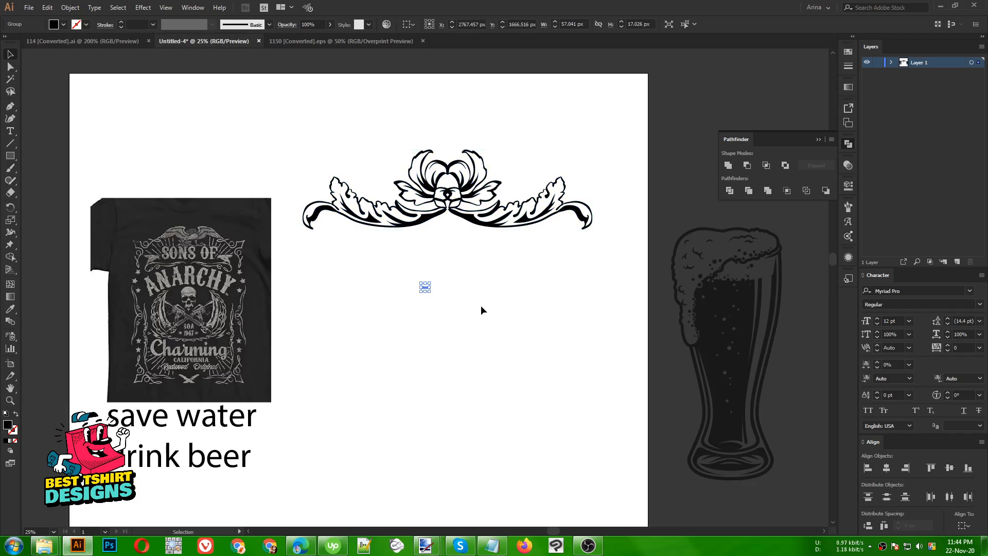
drag(428, 288, 682, 351)
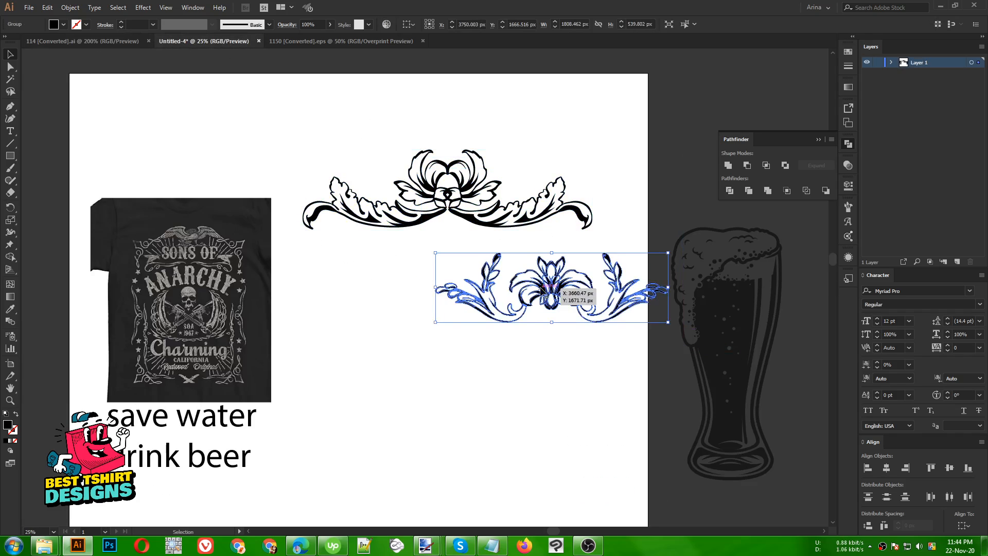
drag(541, 288, 222, 131)
click(502, 282)
Ungroup the four divider ornaments at the top of the 114 [Converted].ai sheet
click(112, 45)
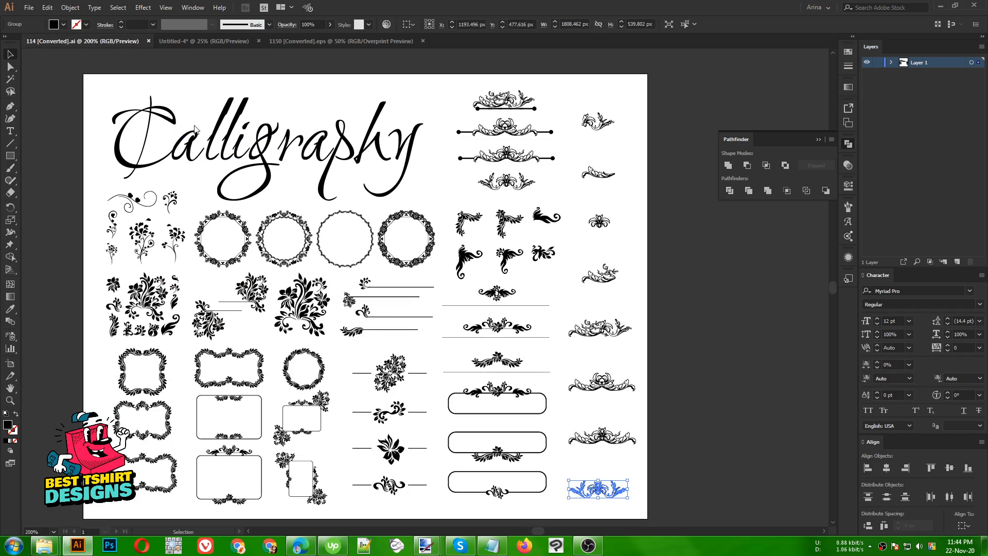
click(605, 268)
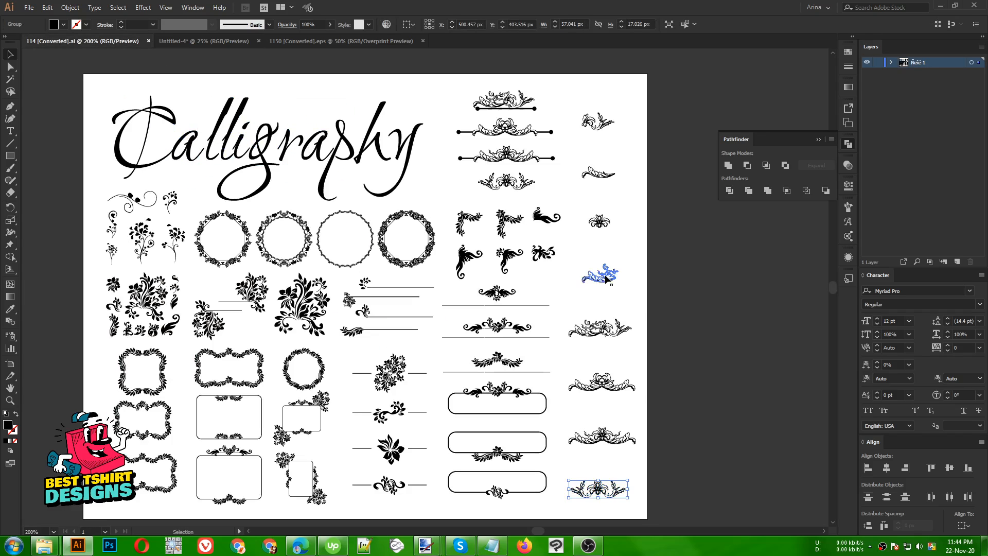
shift+click(514, 184)
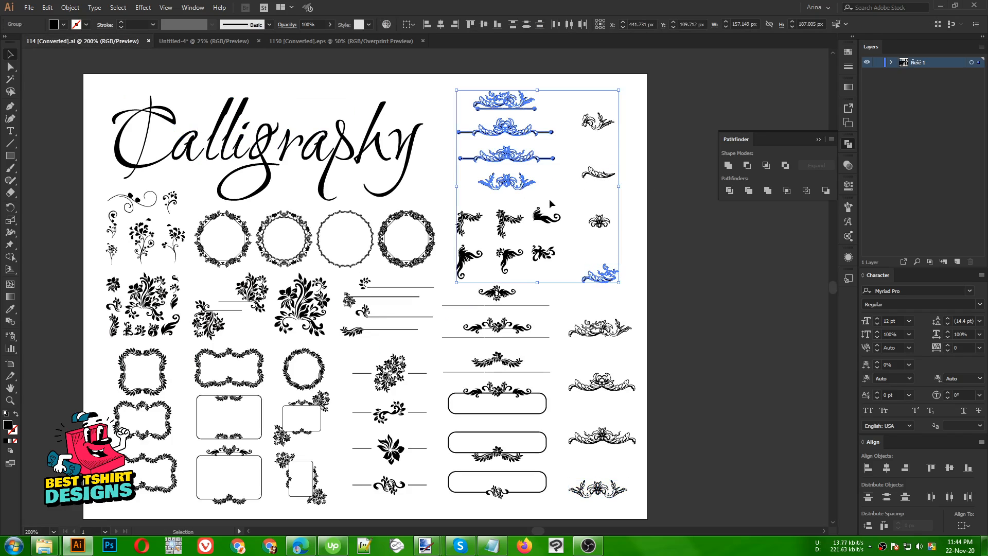
click(577, 199)
right_click(512, 180)
click(546, 267)
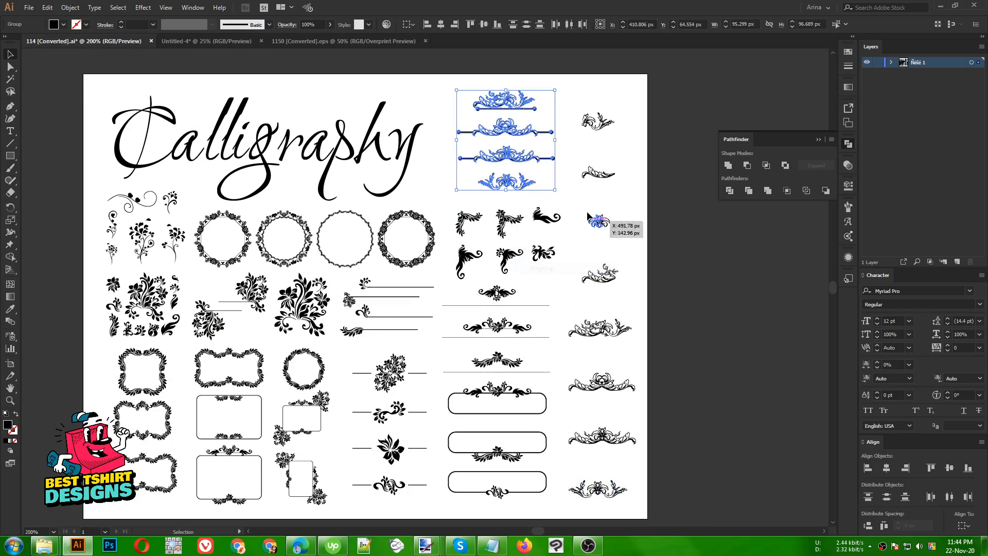
click(573, 204)
Copy the lowest of the four divider ornaments and the asymmetric leafy scroll from the right column into Untitled-4
click(511, 181)
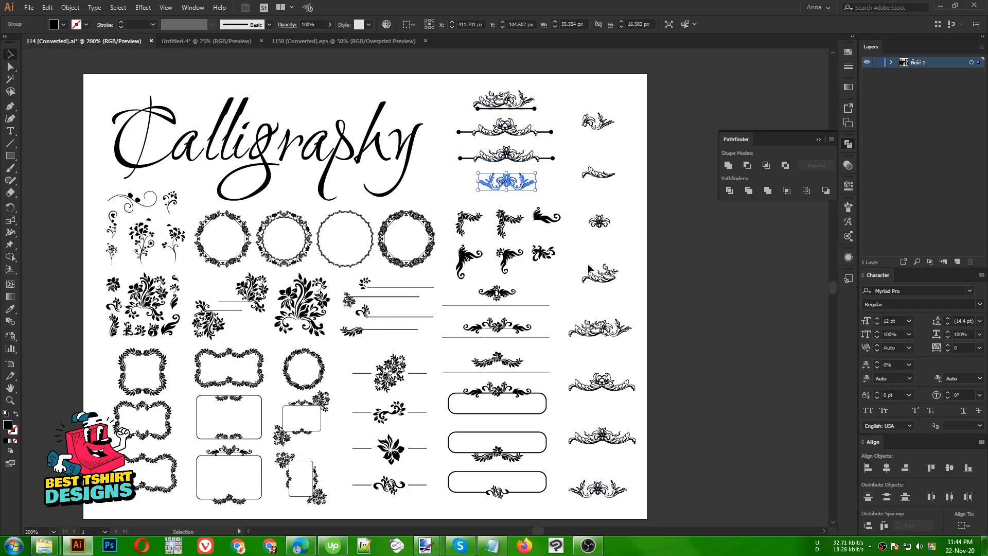
shift+click(599, 282)
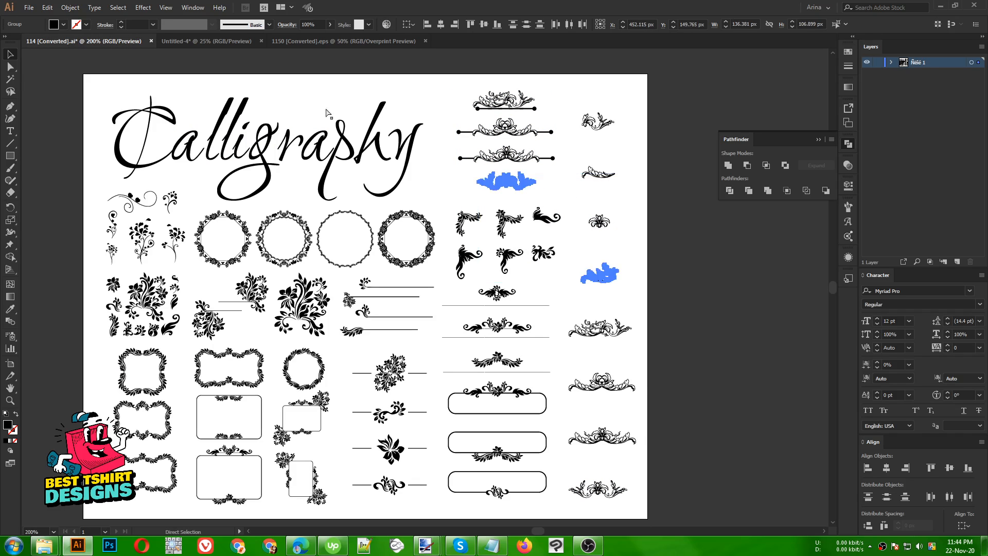
key(ctrl+c)
click(206, 41)
key(ctrl+v)
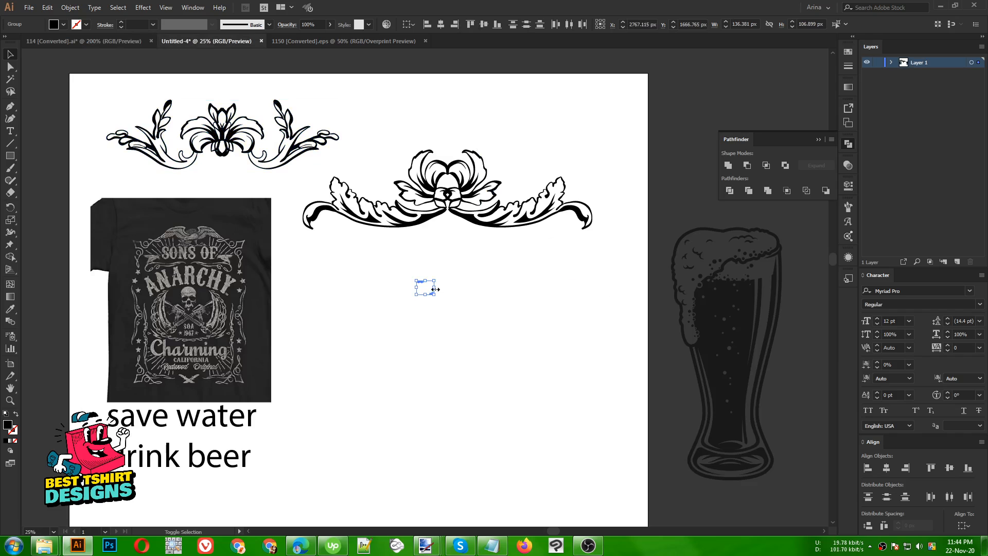
Enlarge the two pasted ornaments together and place them separately along the artboard's top, above the large scroll ornament
drag(436, 289, 586, 331)
click(516, 375)
drag(462, 225, 576, 107)
drag(566, 351, 447, 103)
click(365, 136)
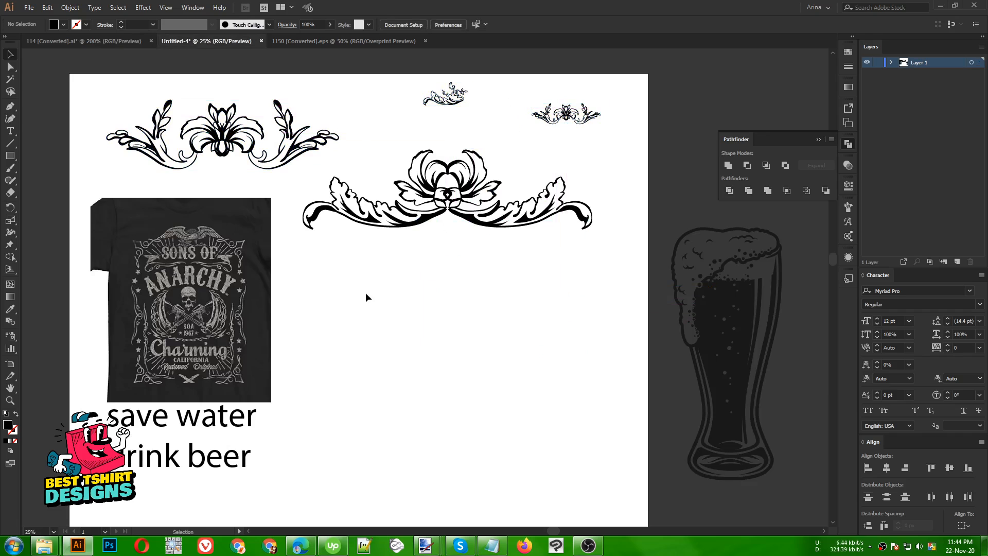
Draw a rectangle about 1755 × 2093 px below the large scroll ornament and swap its fill and stroke
click(11, 155)
scroll(360, 257, down, 1)
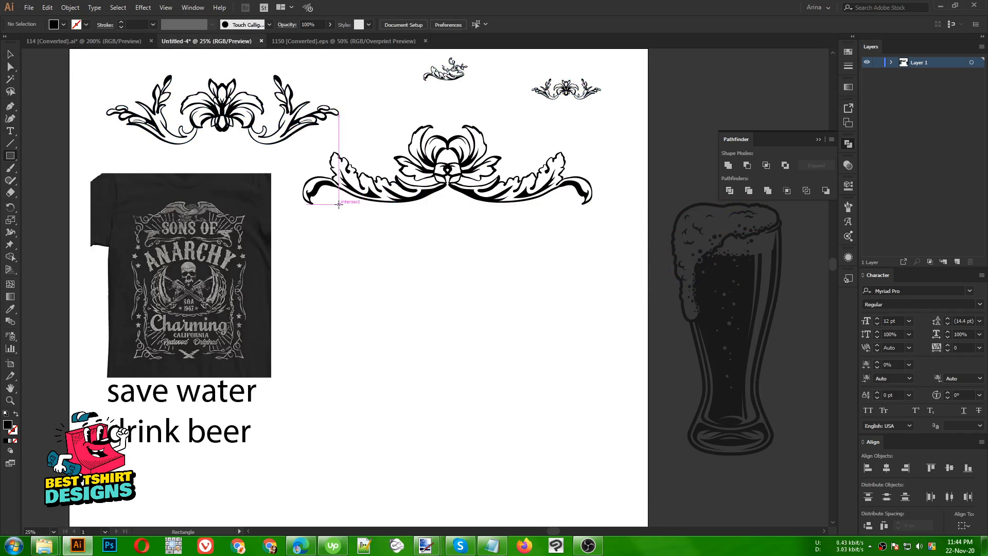
mouse_move(339, 205)
mouse_down()
mouse_move(355, 208)
mouse_move(565, 473)
mouse_up()
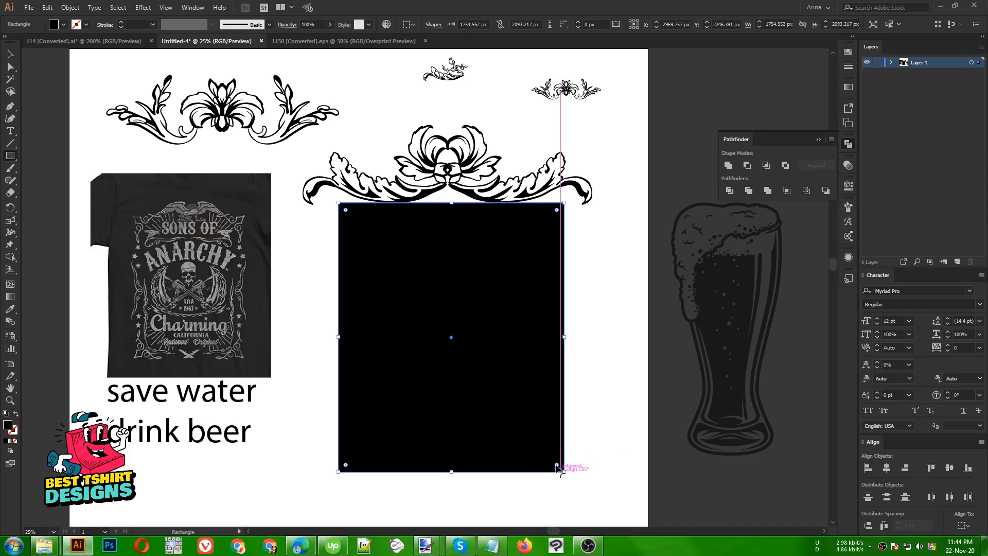
key(v)
key(shift+x)
drag(544, 281, 615, 398)
click(174, 545)
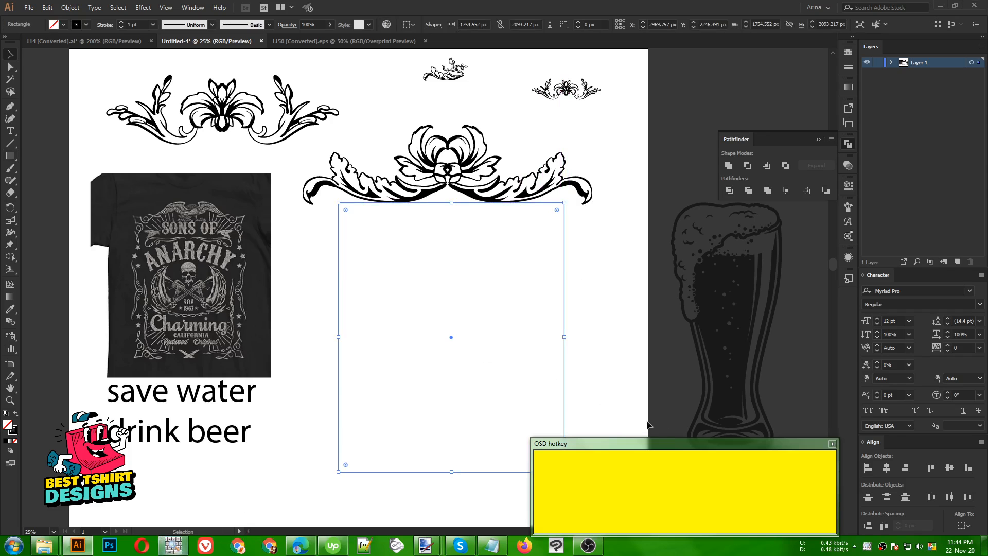
drag(680, 437, 680, 489)
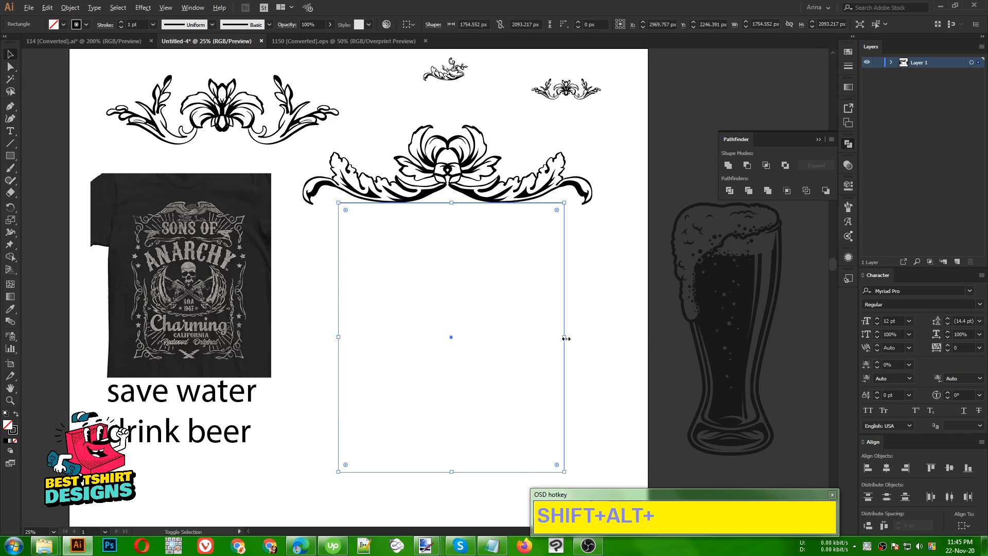
Shrink the outlined rectangle around its centre to about 1605 × 1915 px and delete it
drag(565, 337, 554, 337)
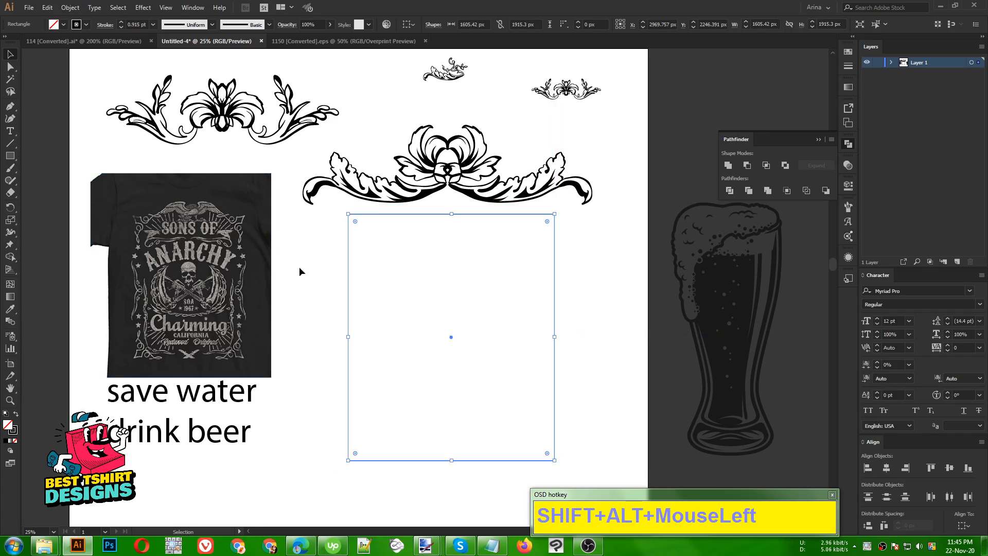
drag(308, 269, 393, 322)
key(Delete)
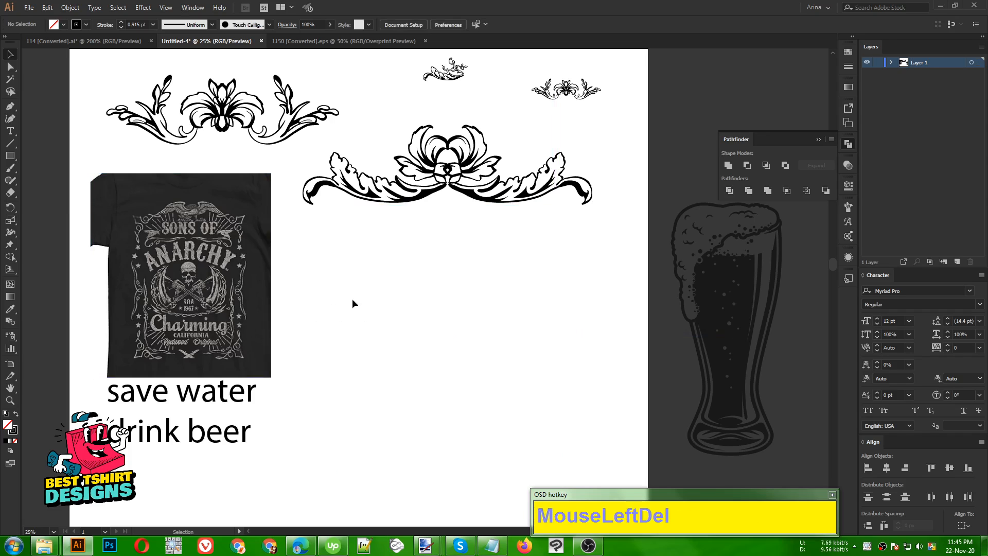
Create an unfilled rectangle 4500 px wide and 5400 px high starting below the large scroll ornament
click(10, 156)
click(302, 256)
text(4)
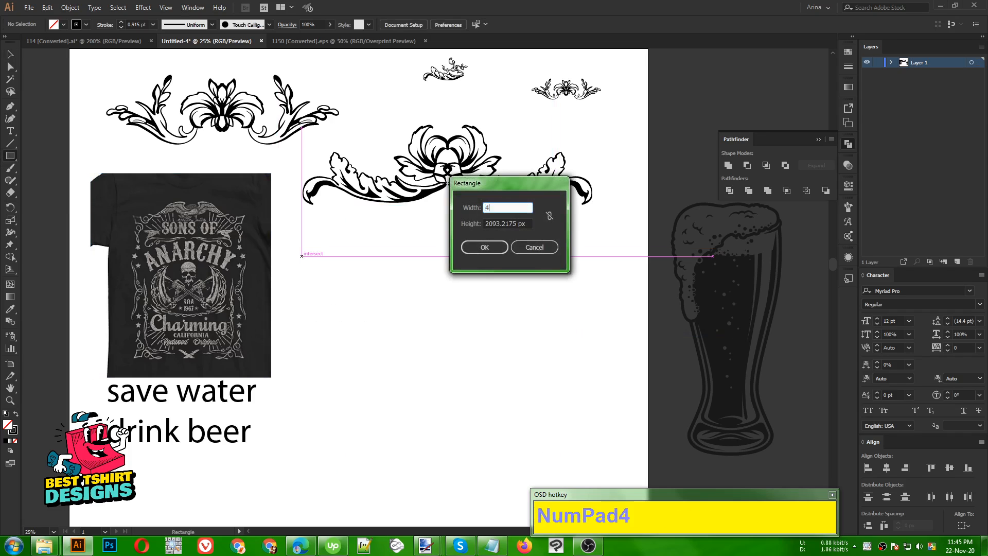
text(500)
key(Tab)
text(540)
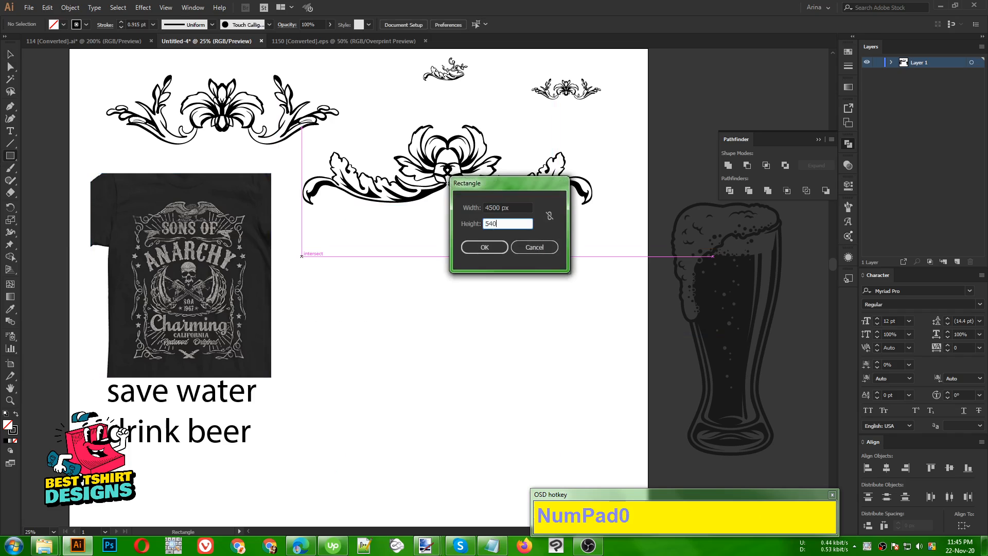
text(0)
key(Return)
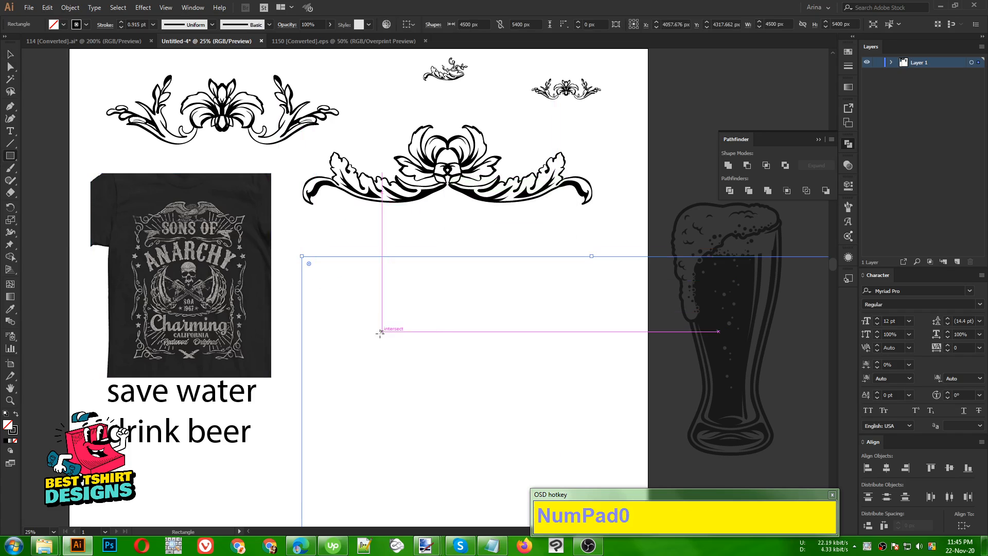
key(v)
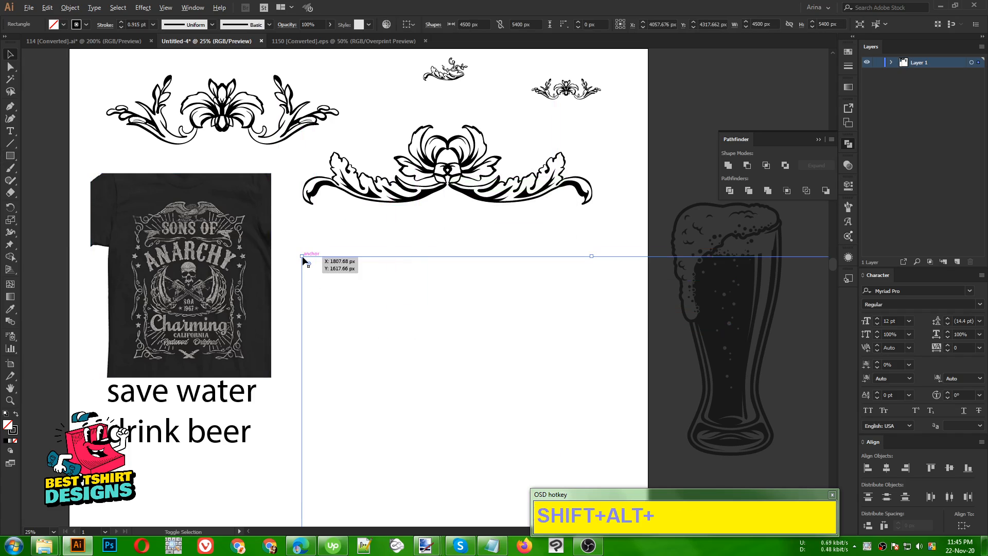
Scale the 4500 × 5400 px rectangle down to about 1484 × 1781 px and place it just below the large scroll ornament
drag(303, 256, 353, 238)
drag(569, 239, 459, 207)
click(441, 399)
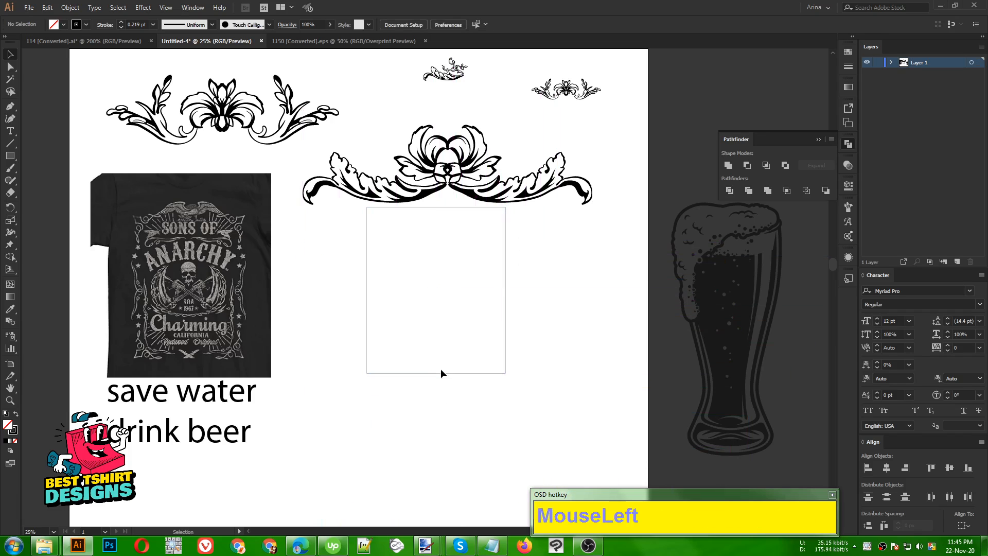
click(443, 373)
drag(438, 372, 438, 436)
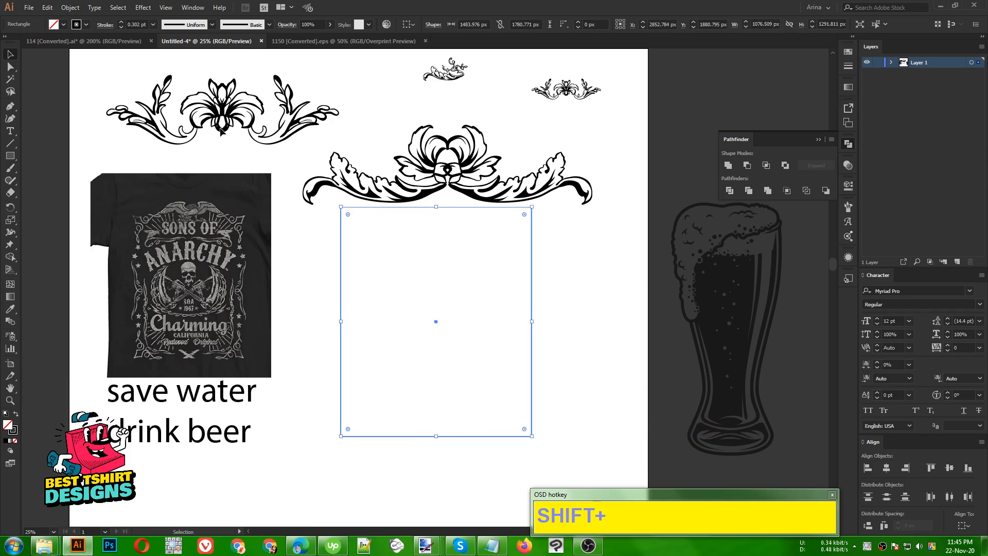
Give the rectangle a 10 pt stroke and lock it in the layer stack
click(136, 24)
text(10)
key(Return)
drag(525, 267, 572, 303)
click(890, 62)
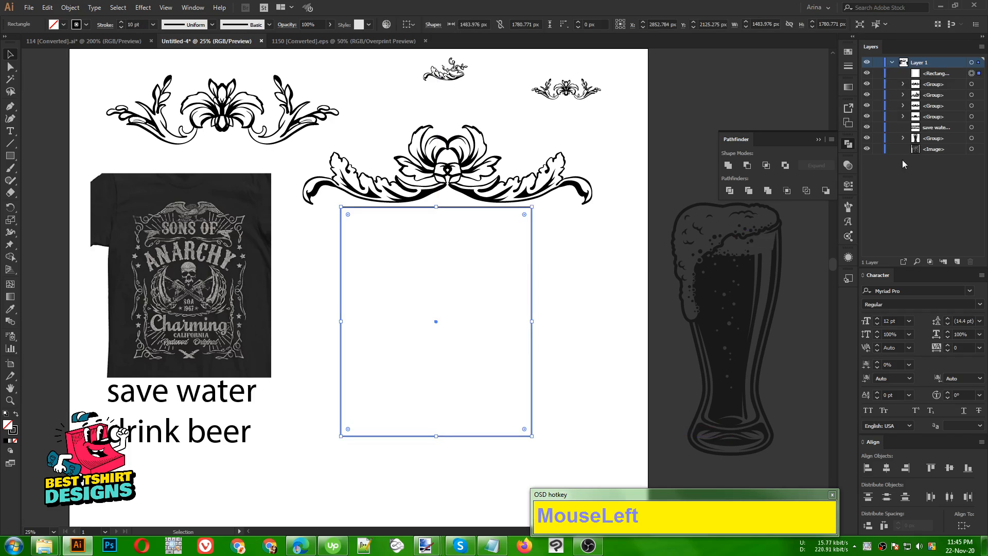
click(878, 74)
drag(481, 277, 584, 391)
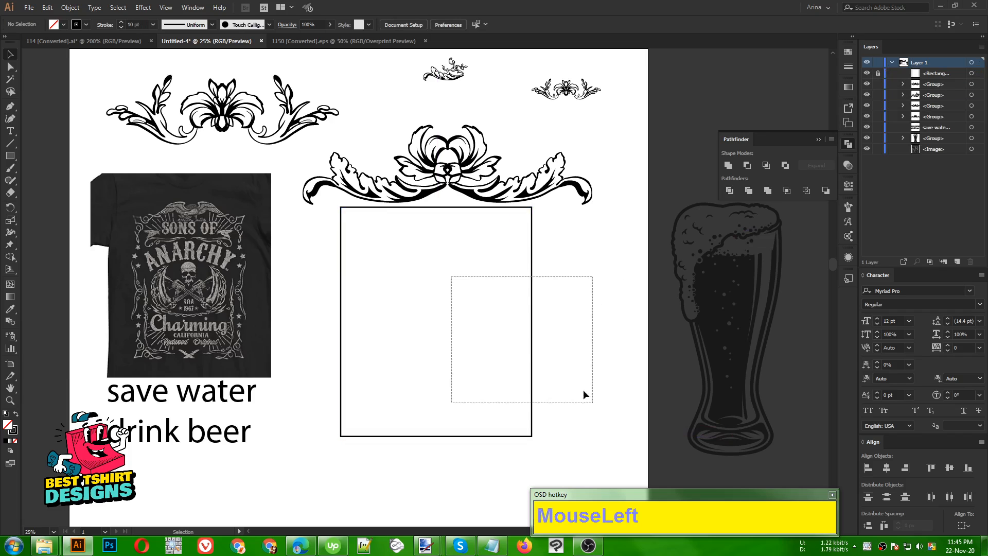
drag(436, 270, 572, 391)
drag(344, 241, 481, 368)
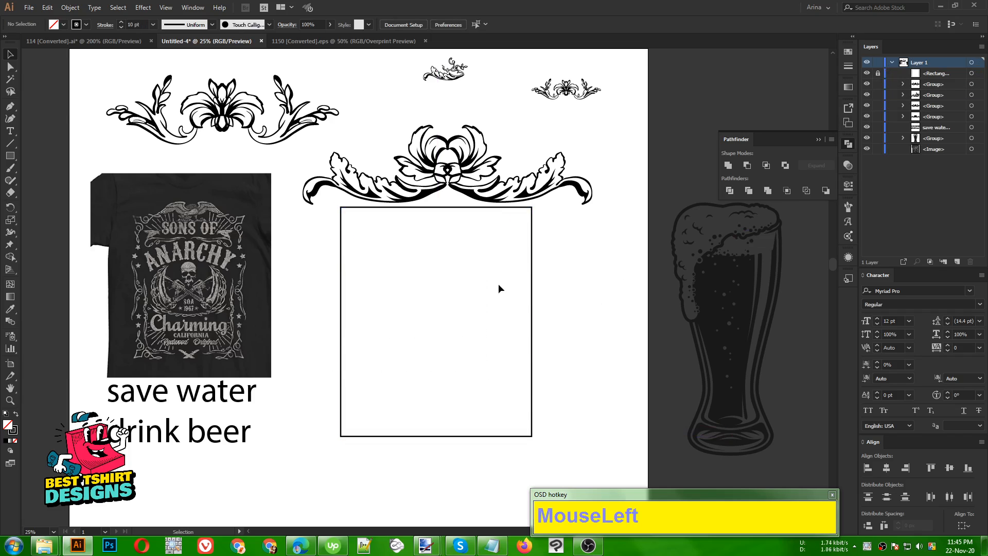
Move the large scroll ornament inside the rectangle's upper edge and scale it to about 1425 × 392 px
scroll(497, 321, up, 1)
scroll(392, 293, up, 1)
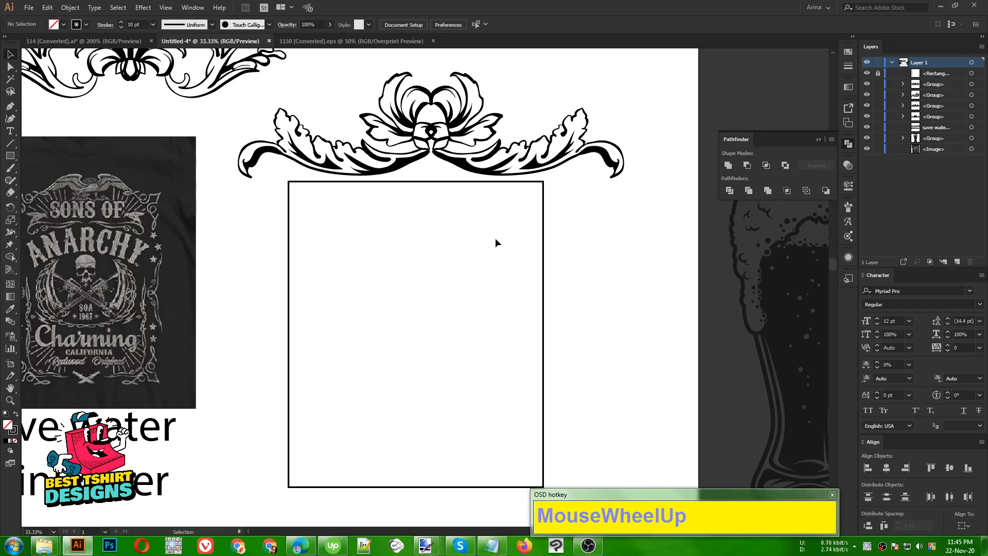
drag(489, 146, 479, 280)
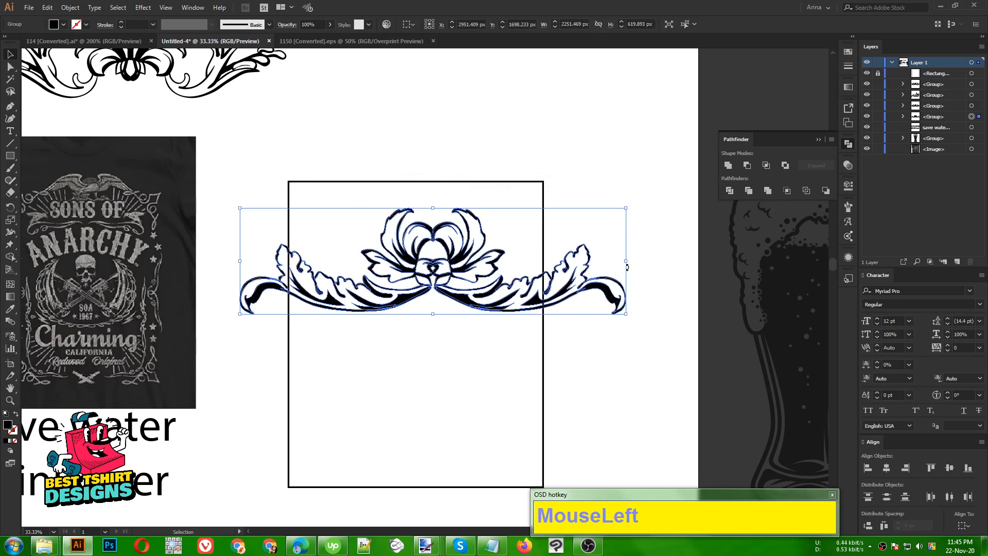
drag(626, 261, 549, 268)
drag(451, 286, 451, 249)
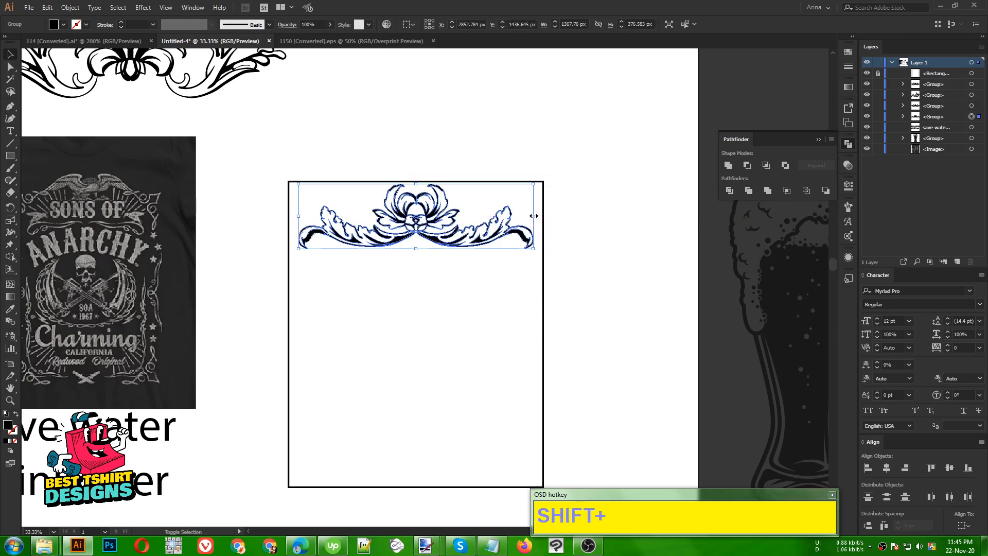
drag(533, 216, 538, 217)
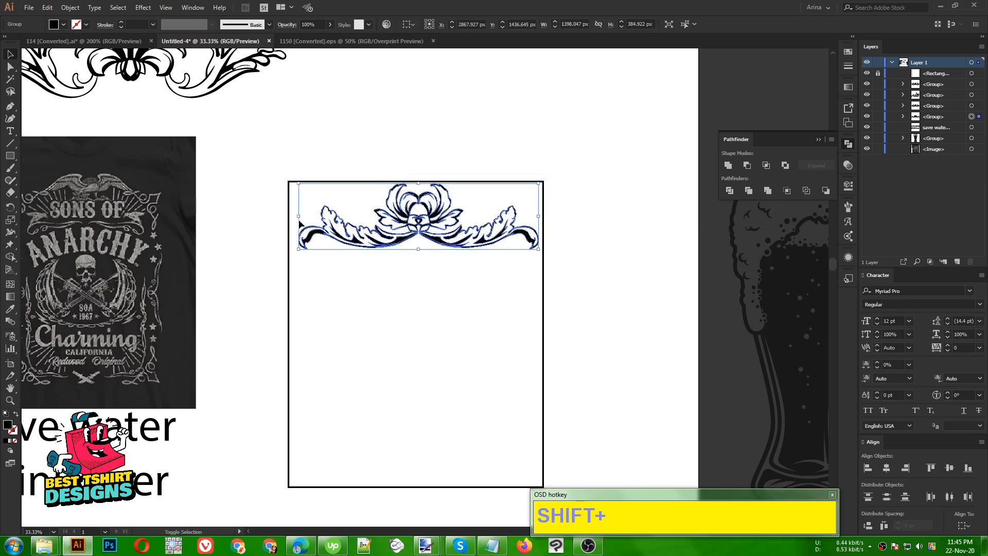
drag(298, 216, 295, 218)
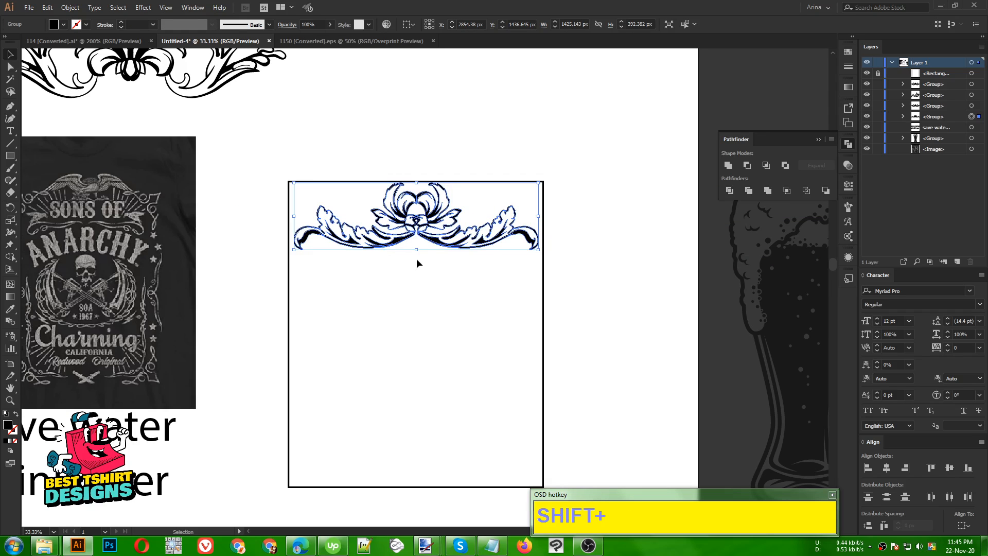
key(Down)
key(Down)
key(Down)
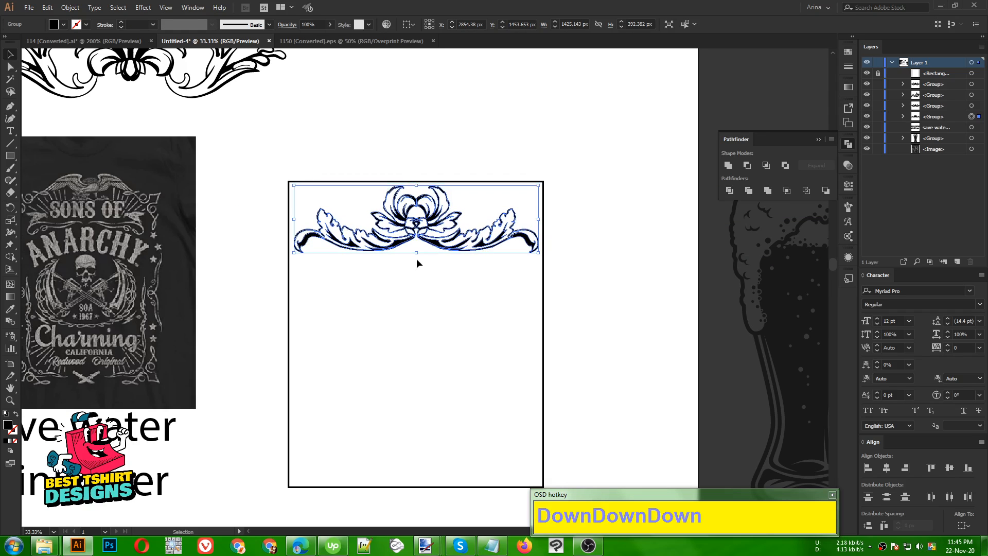
click(418, 323)
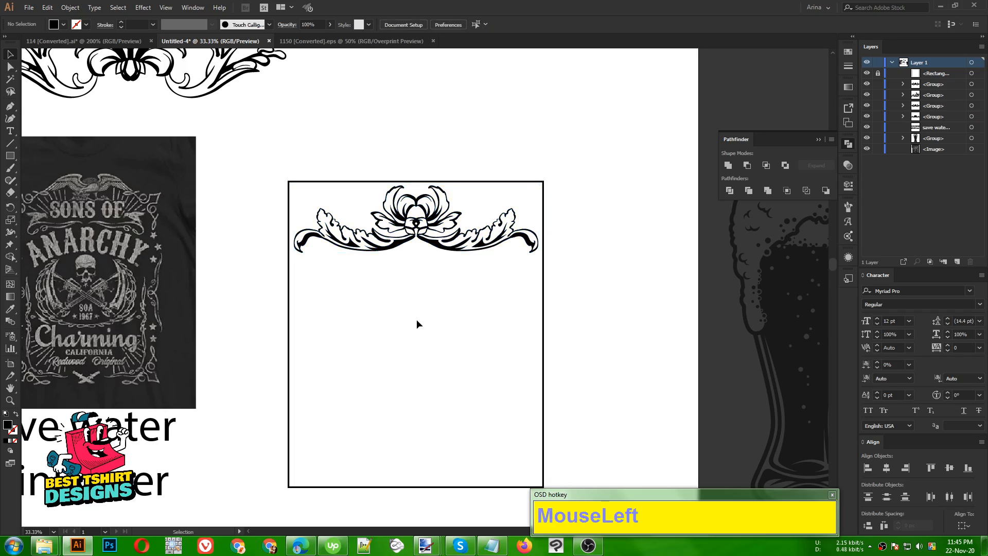
Shrink the scroll ornament around its centre to about 1062 × 293 px and nudge it up toward the frame's upper edge
click(455, 252)
drag(538, 224, 508, 222)
key(Up)
key(Up)
key(Up)
key(Up)
key(Up)
key(Up)
key(Up)
key(Up)
key(Up)
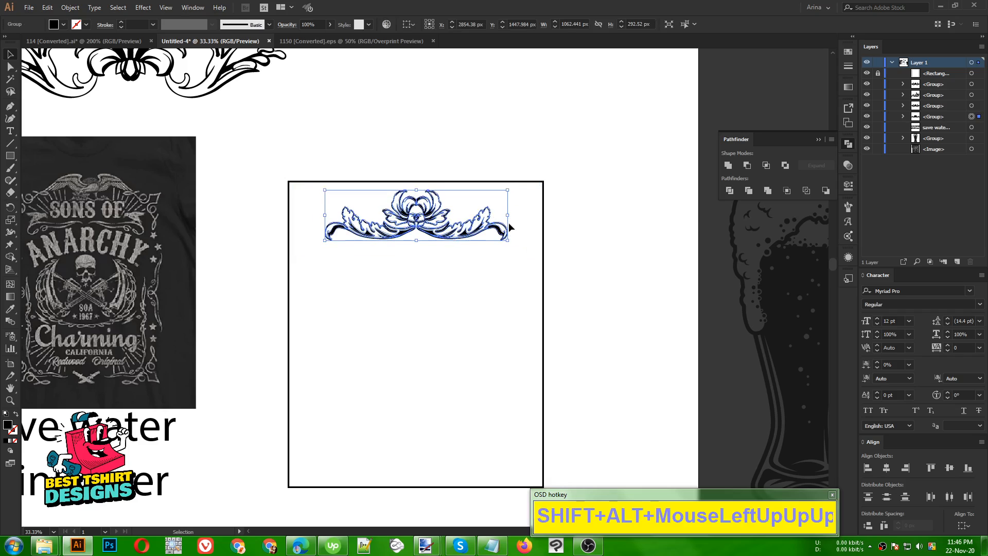
click(499, 310)
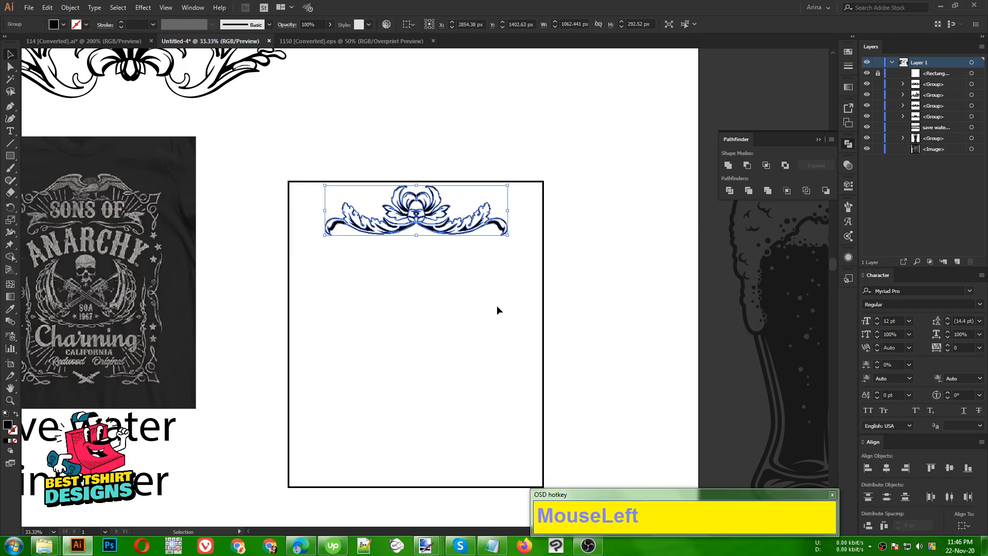
Move the slogan text and the beer glass closer to the rectangular frame, and close the 1150 [Converted].eps document
drag(129, 438, 166, 432)
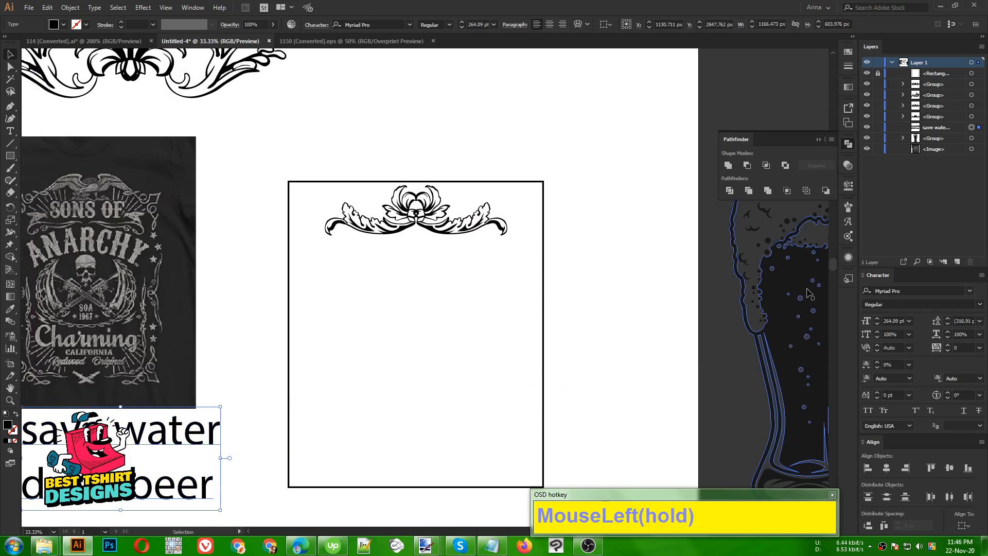
drag(805, 293, 761, 287)
click(332, 39)
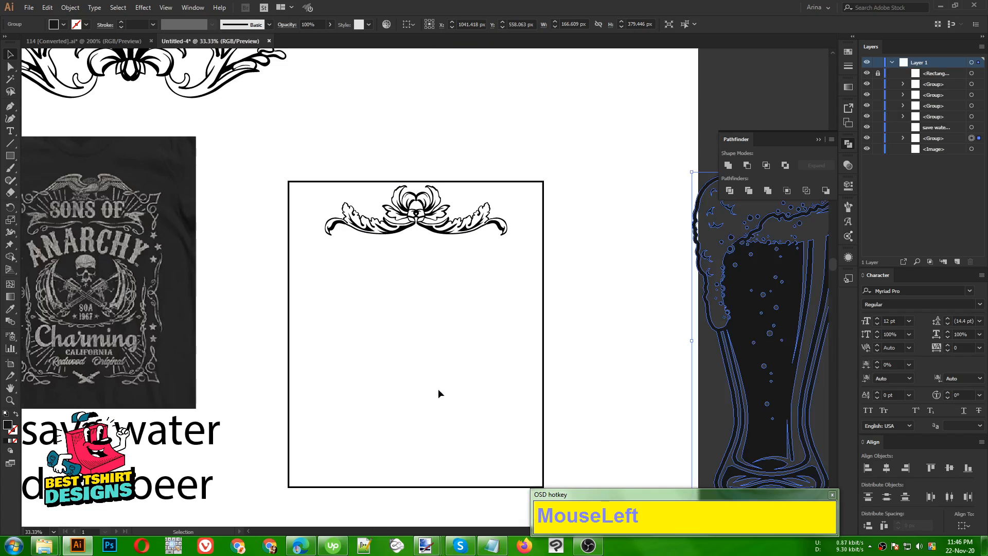
click(428, 354)
scroll(422, 354, down, 1)
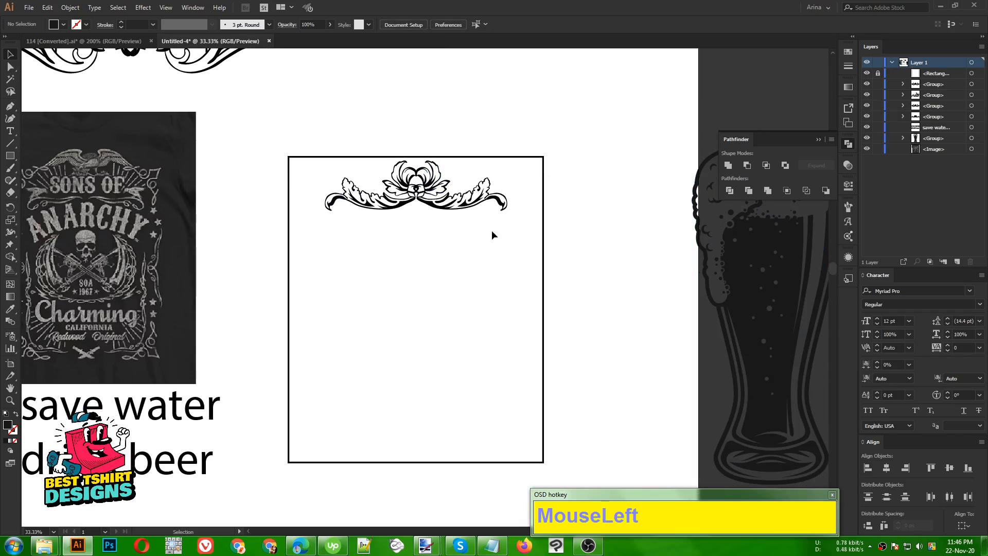
drag(492, 230, 272, 164)
click(499, 291)
drag(479, 239, 323, 167)
click(303, 168)
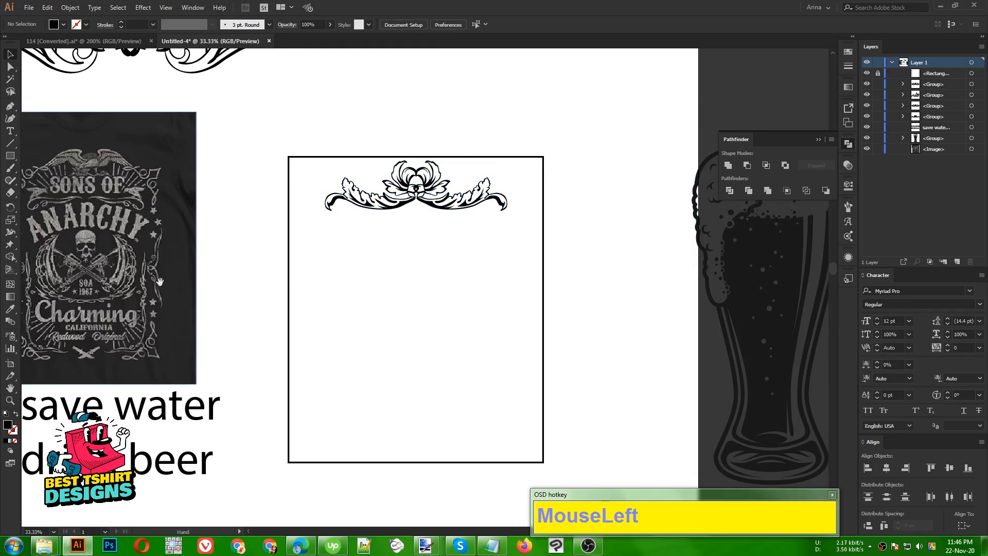
key(space)
drag(156, 283, 189, 282)
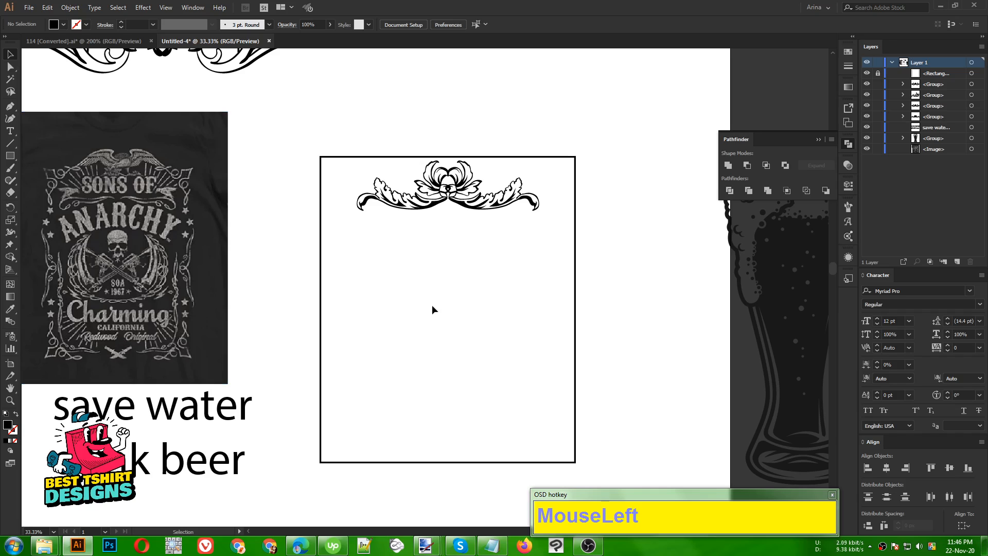
drag(390, 180, 489, 247)
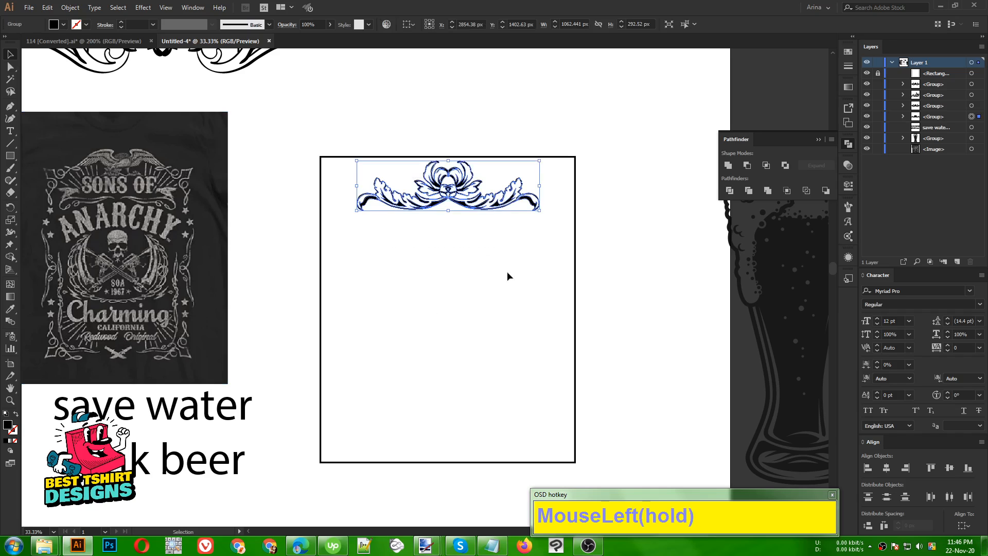
click(468, 268)
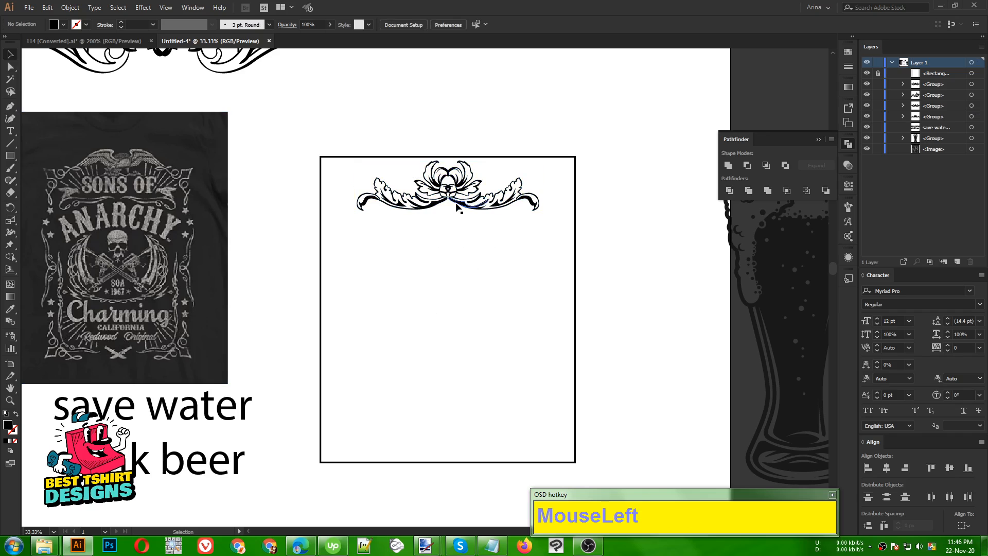
Duplicate the scroll ornament to the frame's lower end, rotate the copy 180°, and lower it close to the bottom edge
drag(458, 207, 470, 441)
drag(551, 435, 392, 434)
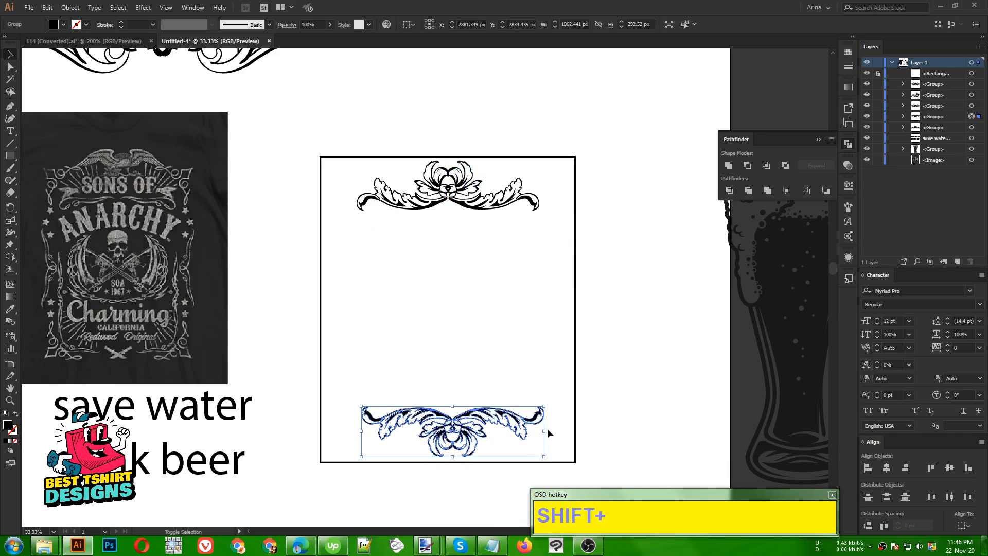
key(Down)
key(Down)
key(Up)
key(Up)
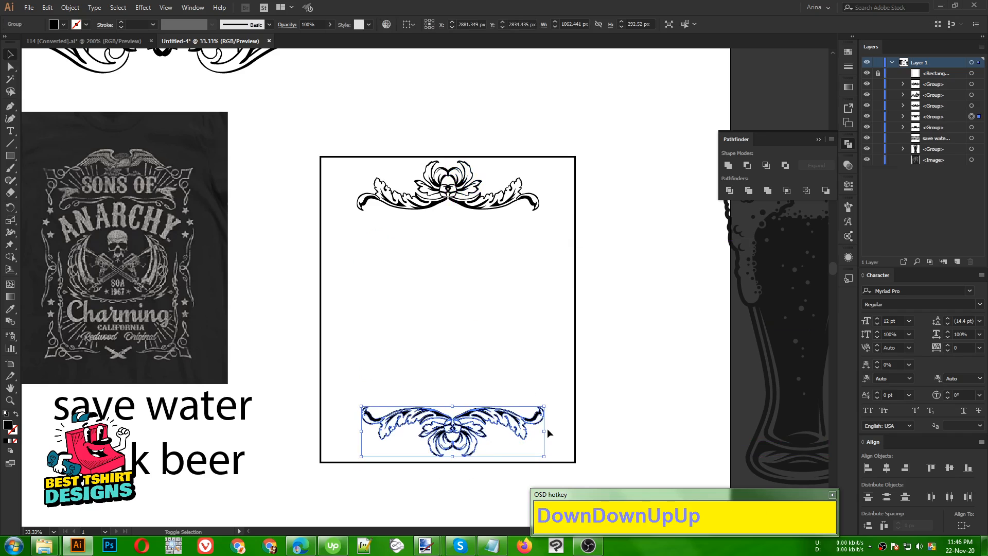
scroll(484, 462, up, 2)
click(452, 413)
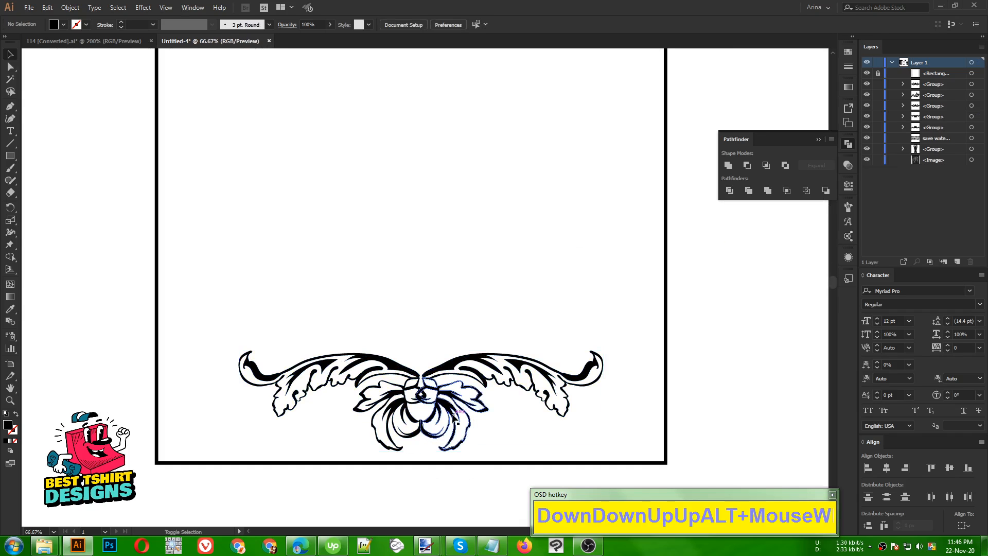
drag(453, 414, 452, 421)
scroll(470, 364, down, 2)
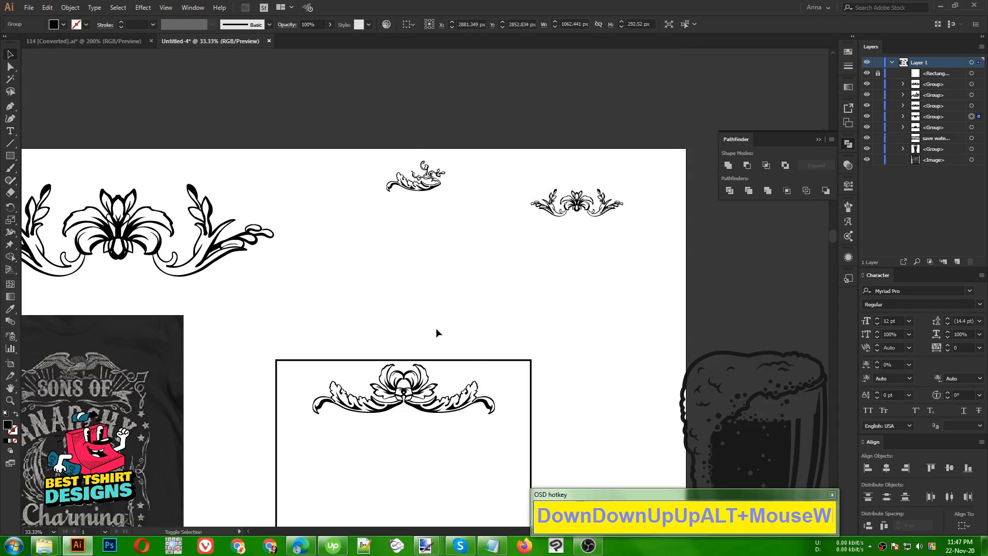
Align the upper and lower scroll ornaments by their horizontal centres
scroll(435, 328, down, 4)
scroll(448, 332, up, 2)
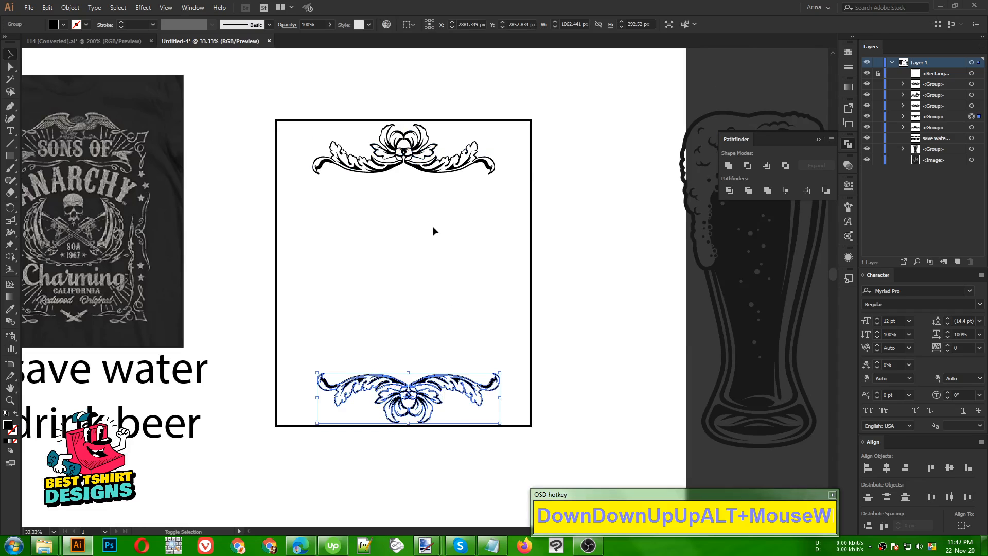
shift+click(418, 171)
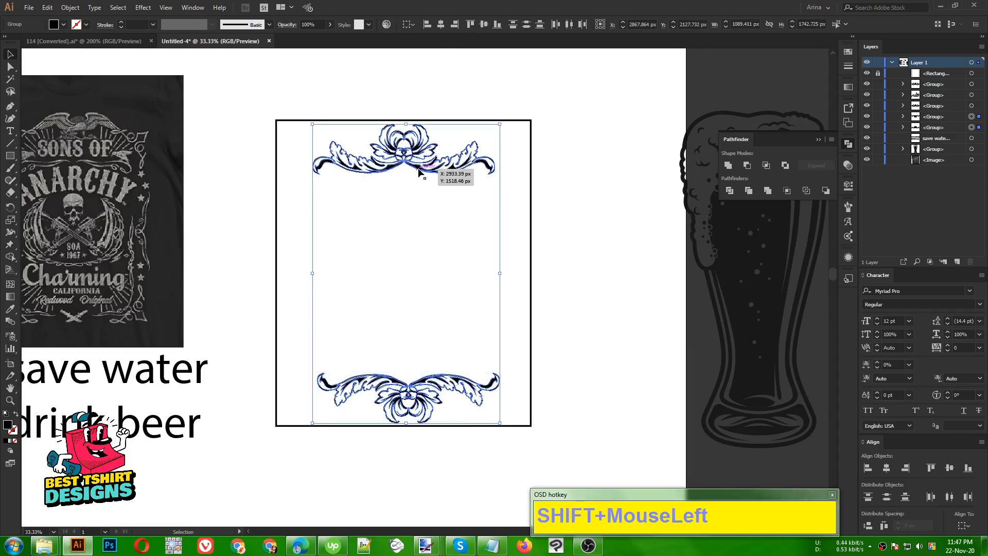
click(440, 26)
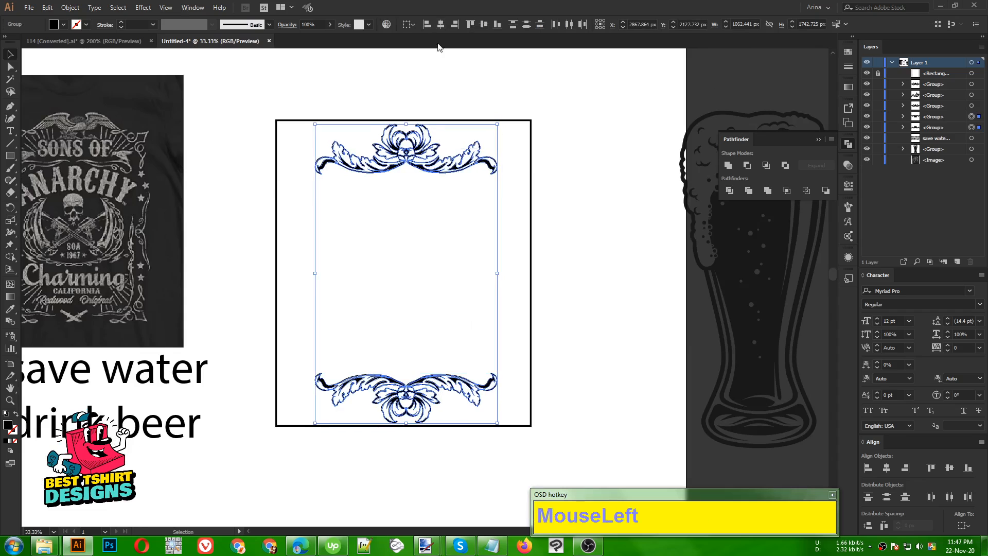
click(395, 307)
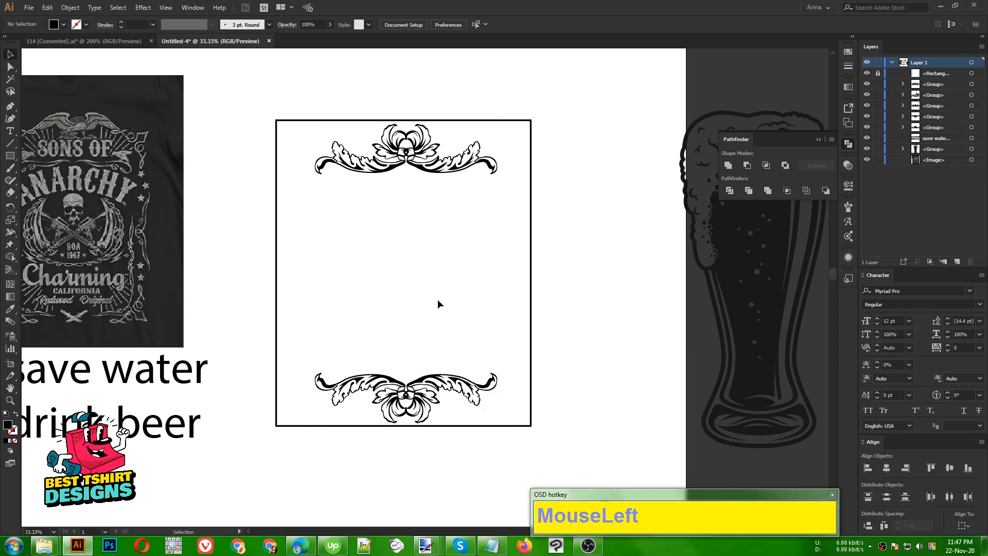
Draw a circle about 831 px in diameter from the frame's centre and swap its fill and stroke
drag(8, 157, 41, 180)
drag(404, 273, 476, 314)
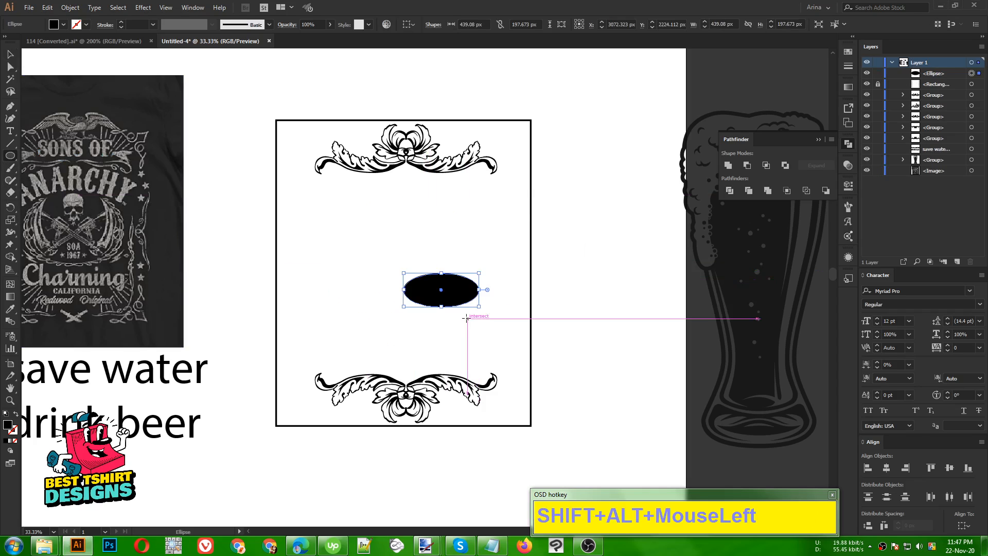
key(ctrl+z)
drag(404, 273, 474, 328)
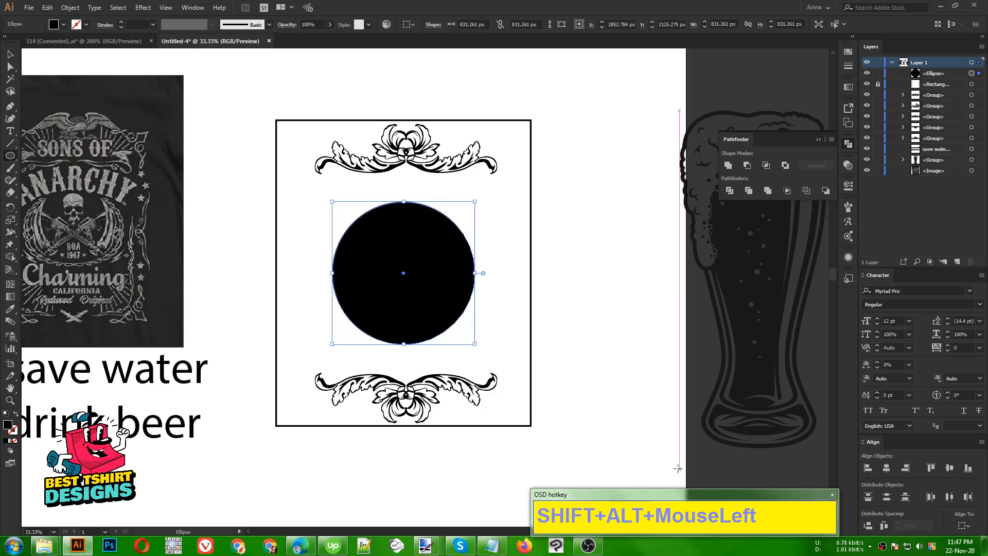
key(shift+x)
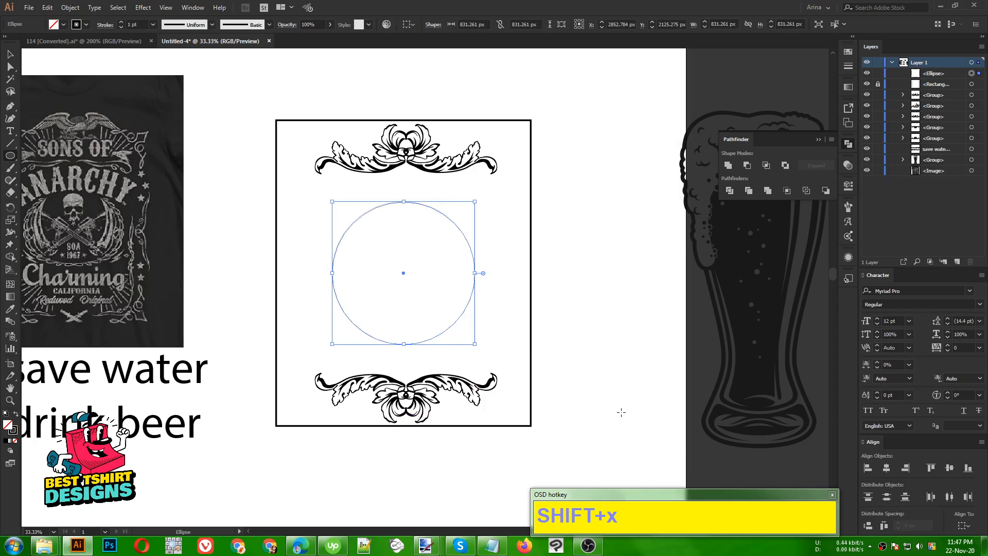
Set the circle's stroke weight to 20 pt and reselect the circle
key(v)
scroll(135, 24, up, 2)
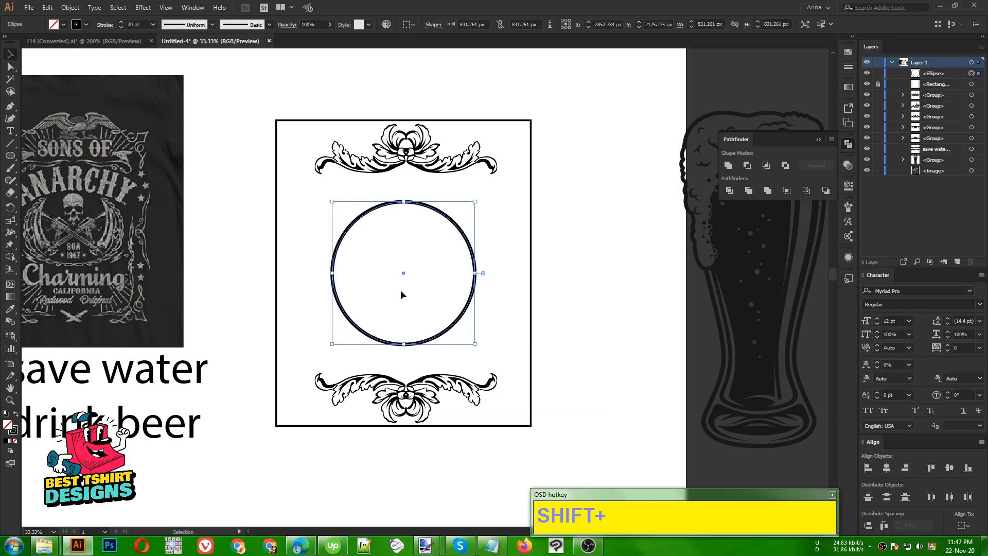
click(508, 309)
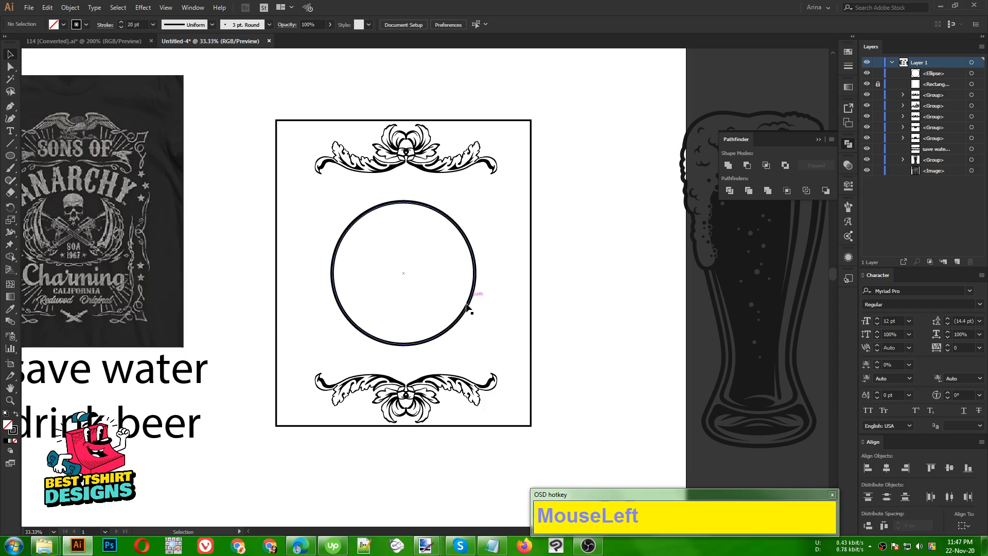
drag(393, 260, 603, 347)
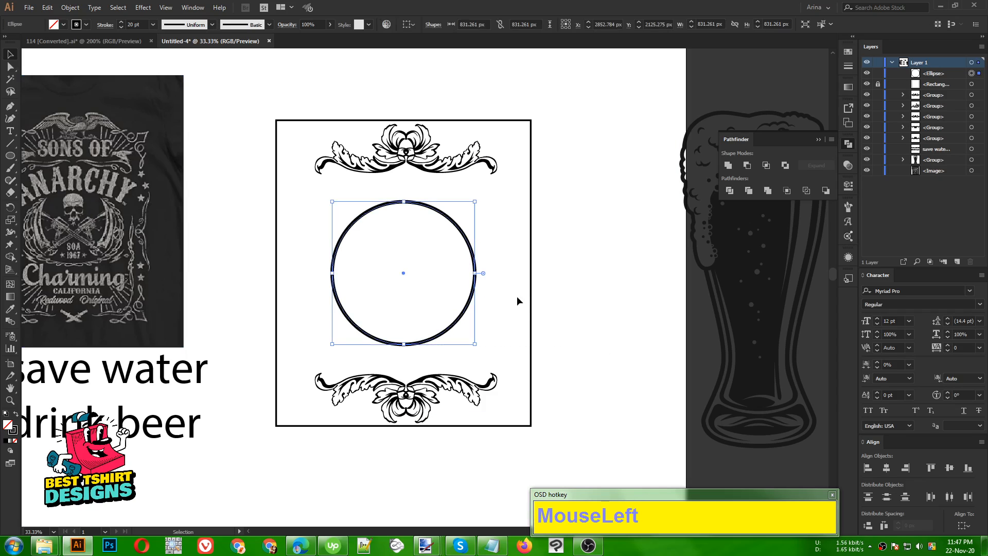
Draw a rectangle about 1170 × 253 px across the upper part of the circle, just below the upper scroll ornament
click(387, 277)
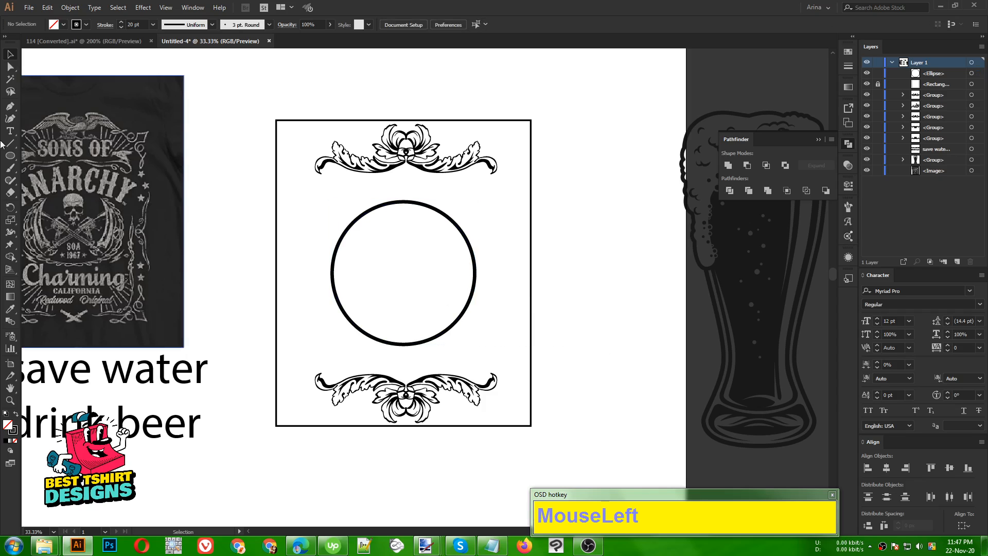
drag(10, 156, 46, 155)
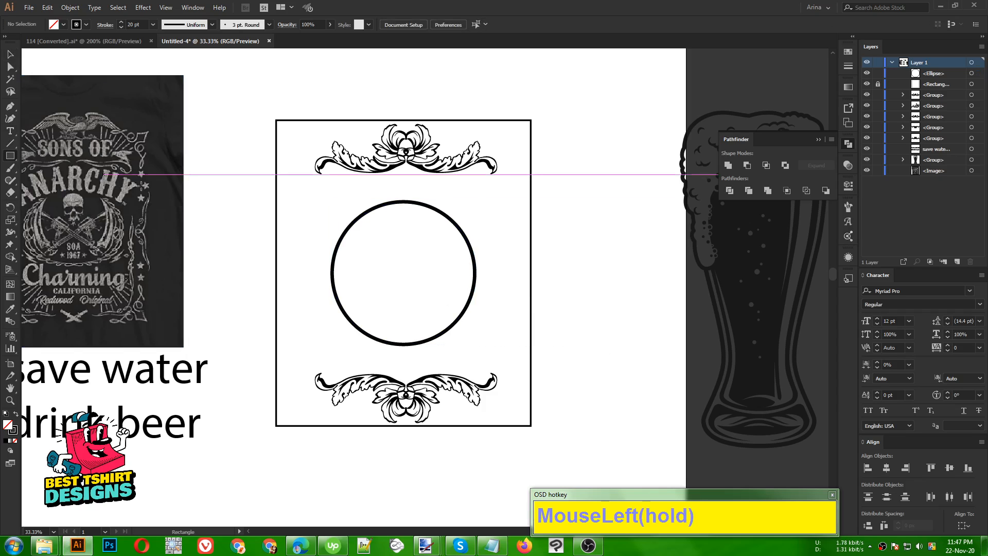
drag(304, 171, 504, 214)
key(v)
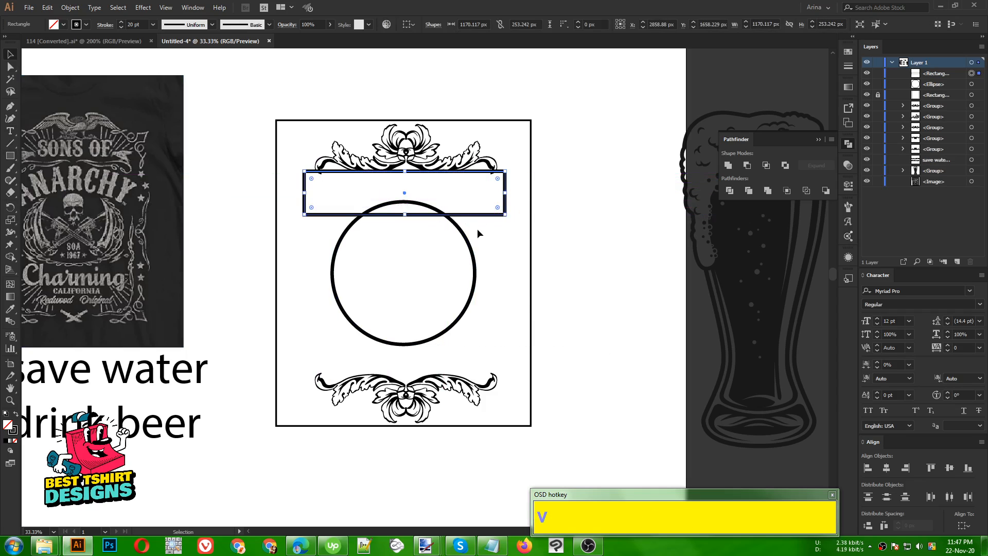
Align the rectangle, circle and both ornaments by their horizontal centres, and scale the rectangle about its centre to about 913 × 198 px
drag(349, 135, 462, 404)
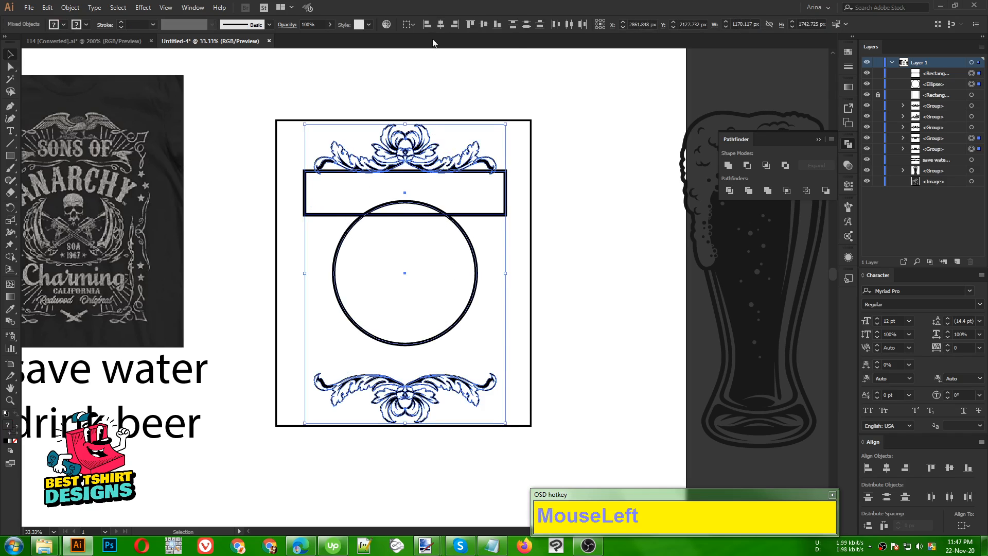
click(419, 273)
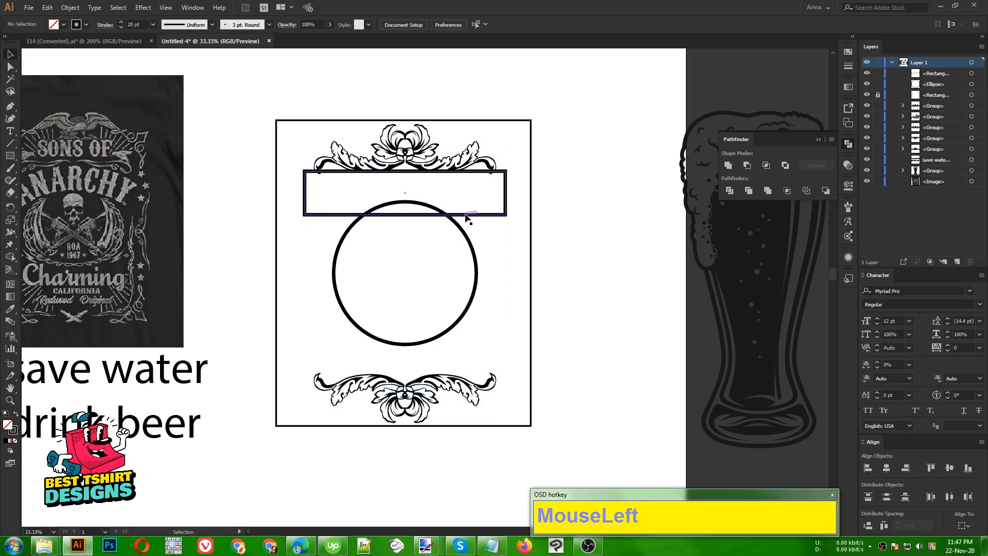
click(459, 188)
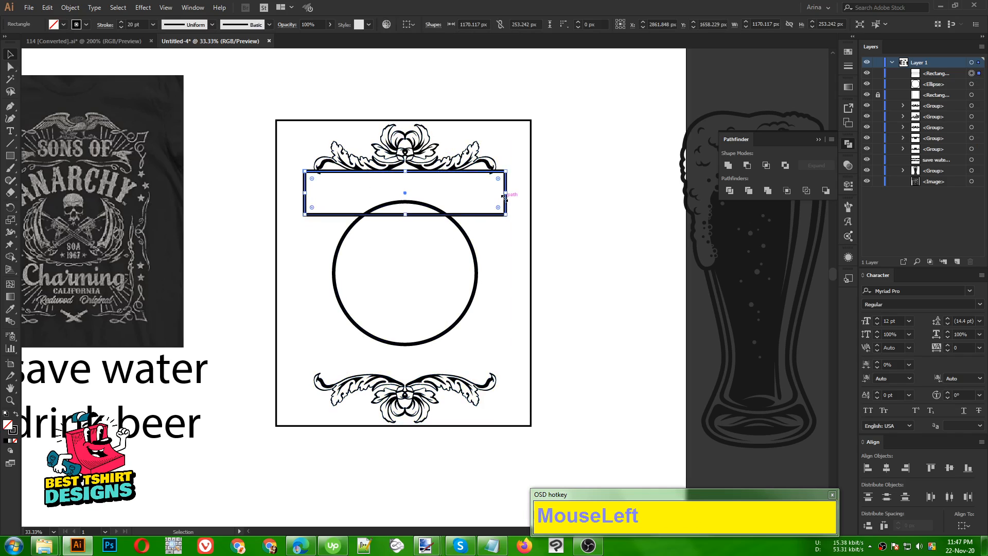
drag(504, 196, 483, 197)
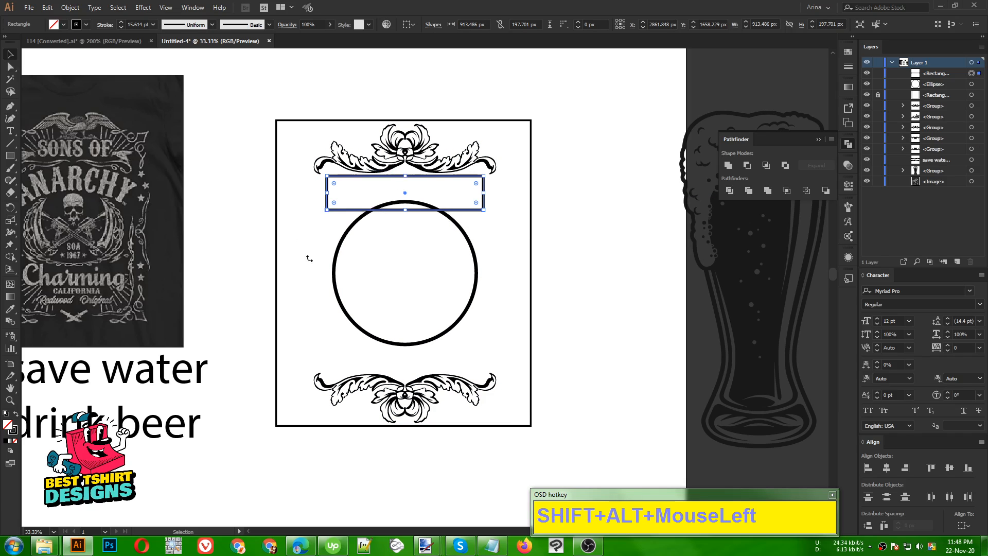
Apply a horizontal Arc warp to the rectangle with a bend of 40%
click(143, 7)
mouse_move(178, 140)
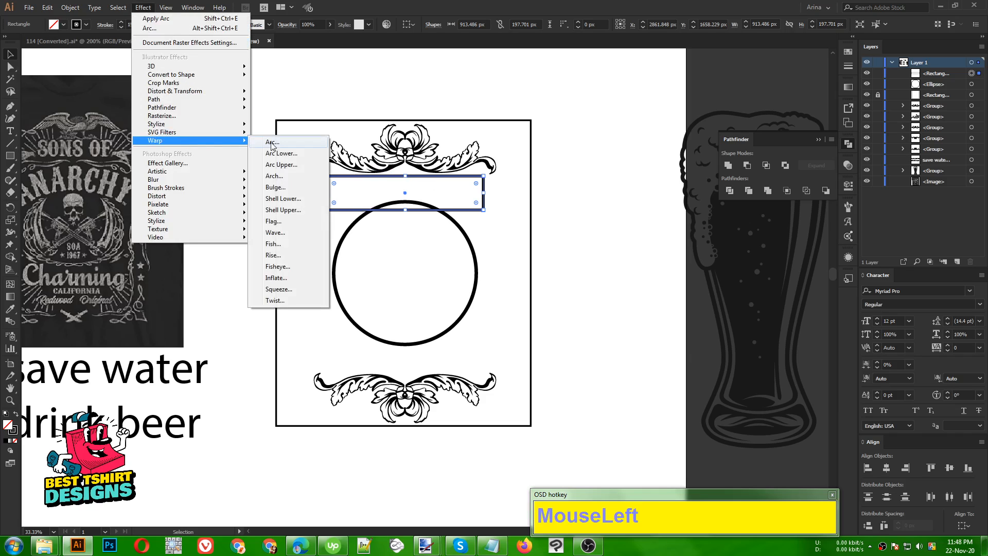
click(271, 143)
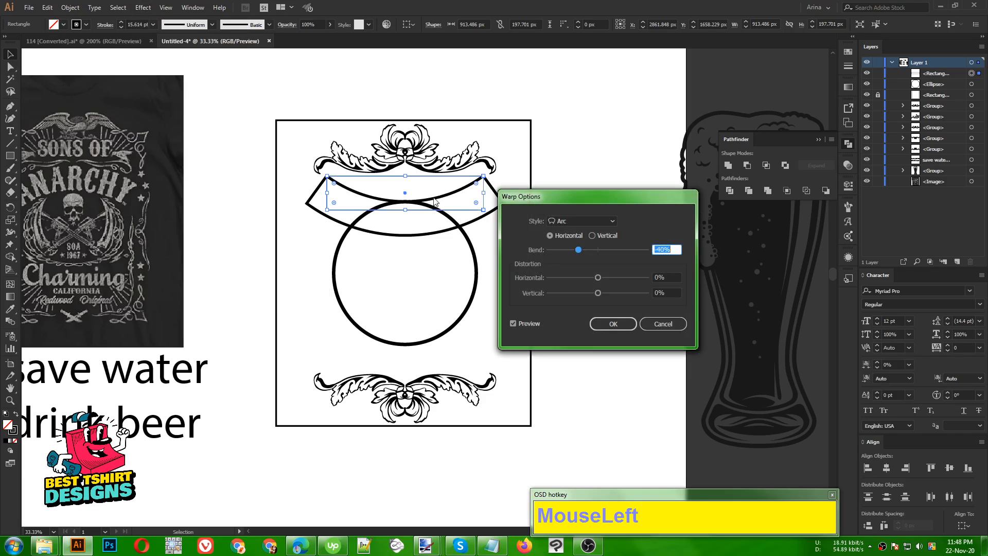
key(shift+Up)
key(shift+Up)
key(shift+Up)
key(shift+Up)
key(shift+Up)
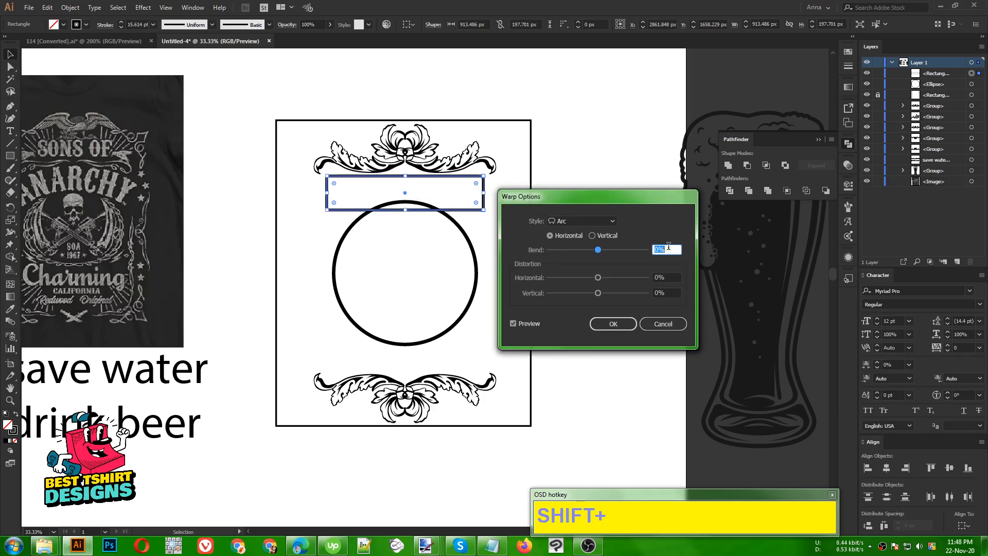
key(shift+Up)
key(shift+Up)
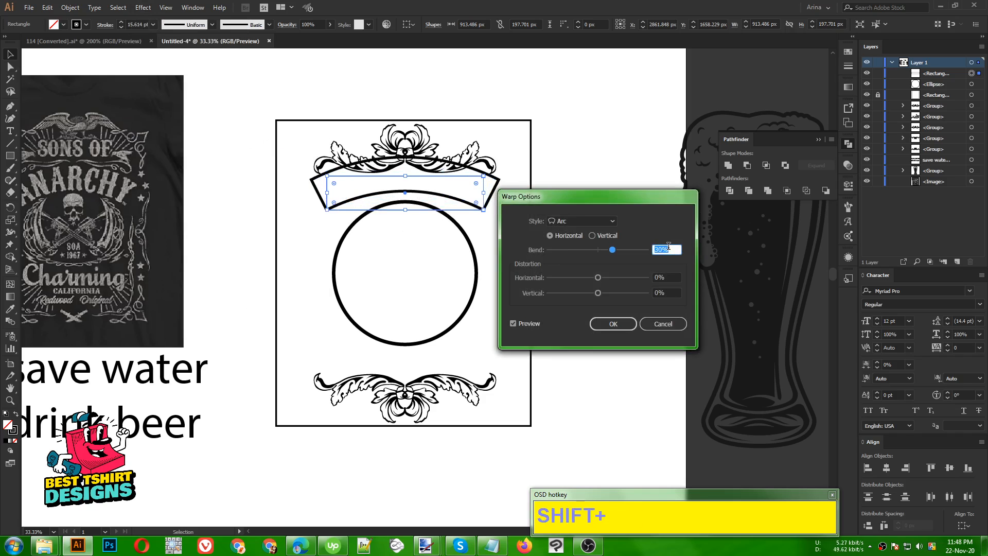
key(shift+Up)
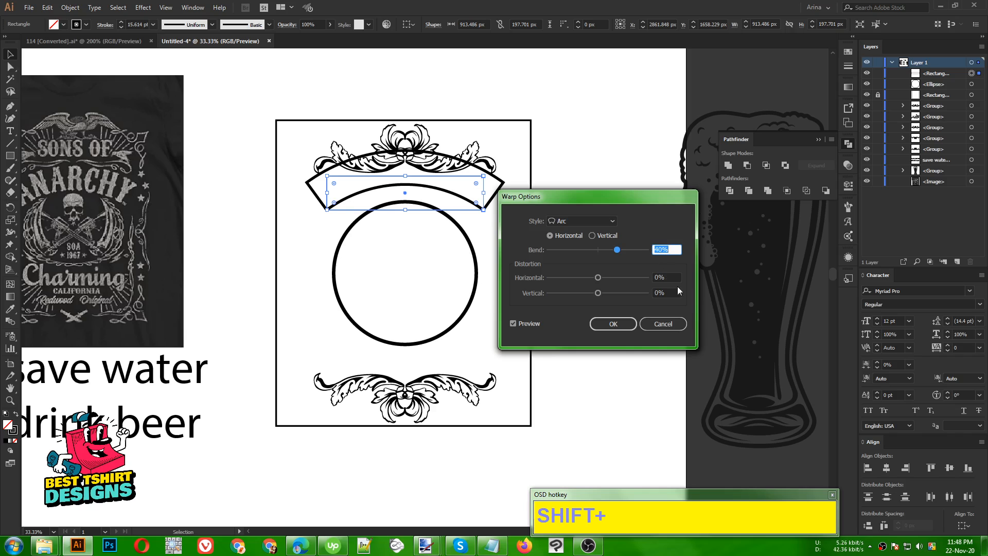
click(623, 323)
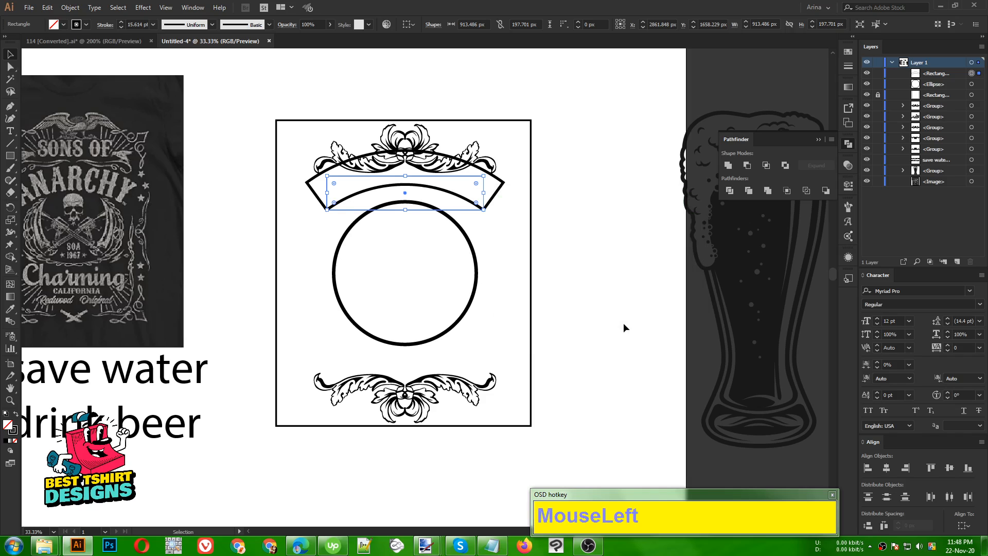
Lower the arched banner by about 125 px so its inner curve overlaps the circle's upper edge
key(Down)
key(Down)
key(Down)
key(Down)
key(Down)
key(Down)
key(Down)
key(Down)
key(Down)
key(Down)
key(Down)
key(Down)
key(Down)
key(Down)
key(Down)
key(Down)
key(Down)
key(Down)
key(Down)
key(Down)
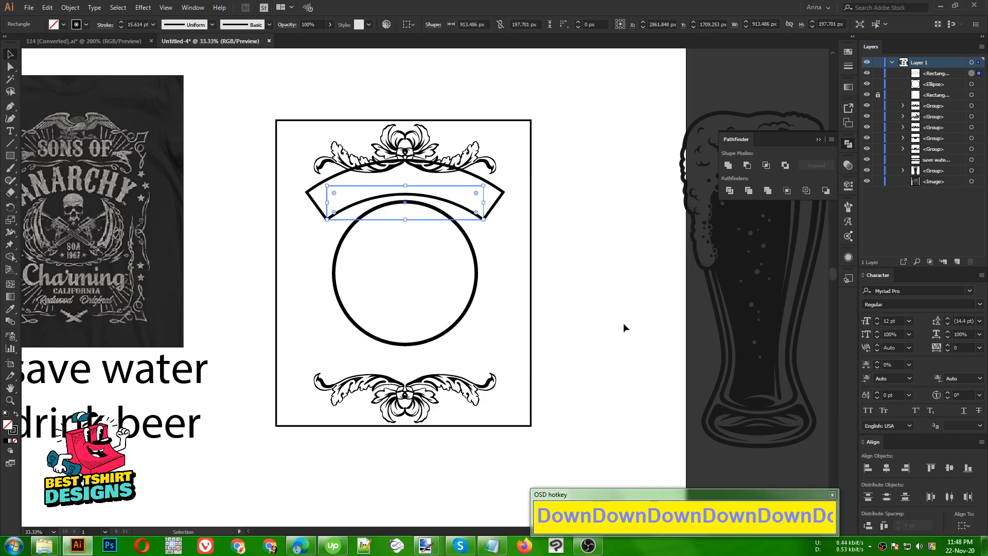
key(Down)
key(Down)
key(Down)
key(Down)
key(Down)
key(Down)
key(Down)
key(Down)
key(Down)
key(Down)
key(Down)
key(Down)
key(Down)
key(Down)
key(Down)
key(Down)
key(Down)
key(Down)
key(Down)
key(Down)
key(Down)
key(Down)
key(Down)
key(Down)
key(Down)
key(Down)
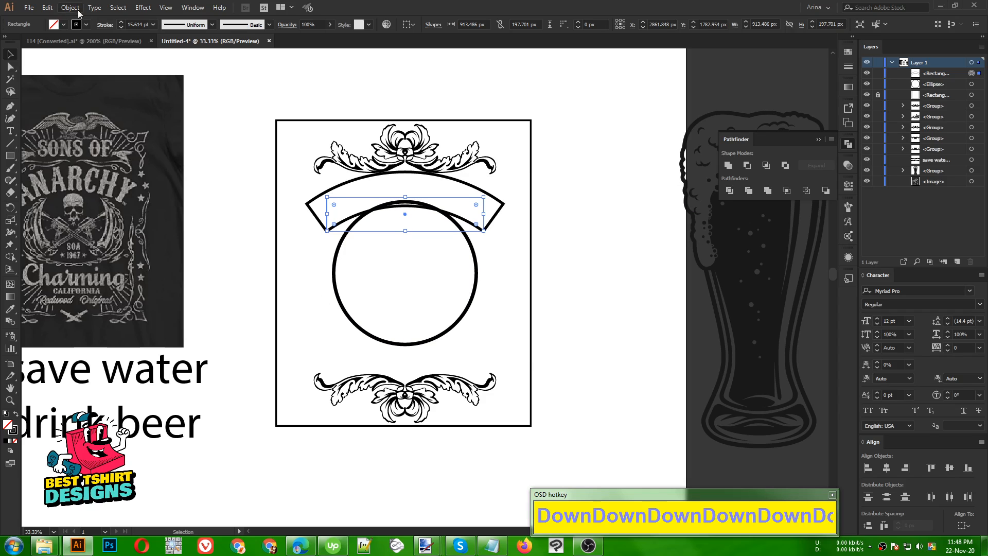
drag(77, 11, 284, 103)
click(310, 243)
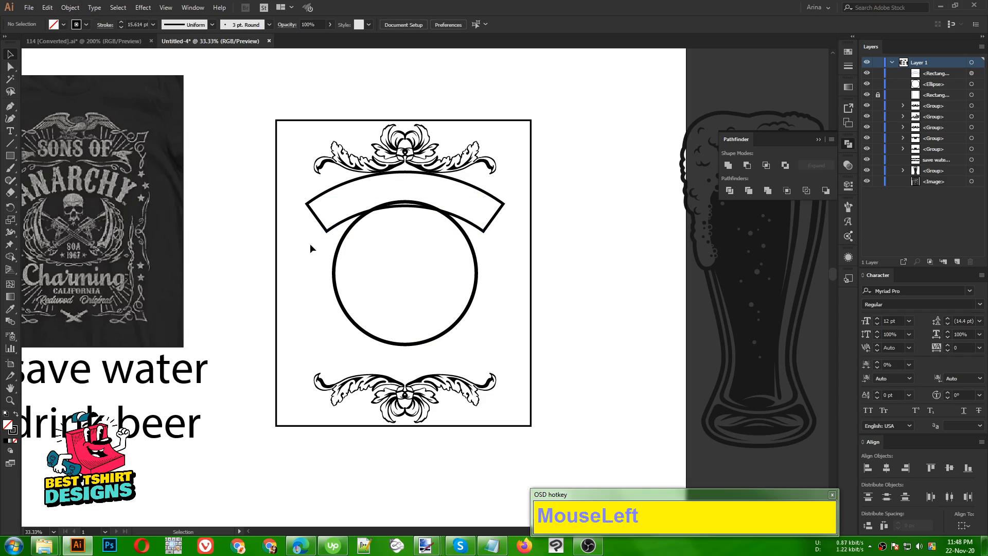
Expand the appearance of the arched banner into an editable path
click(479, 228)
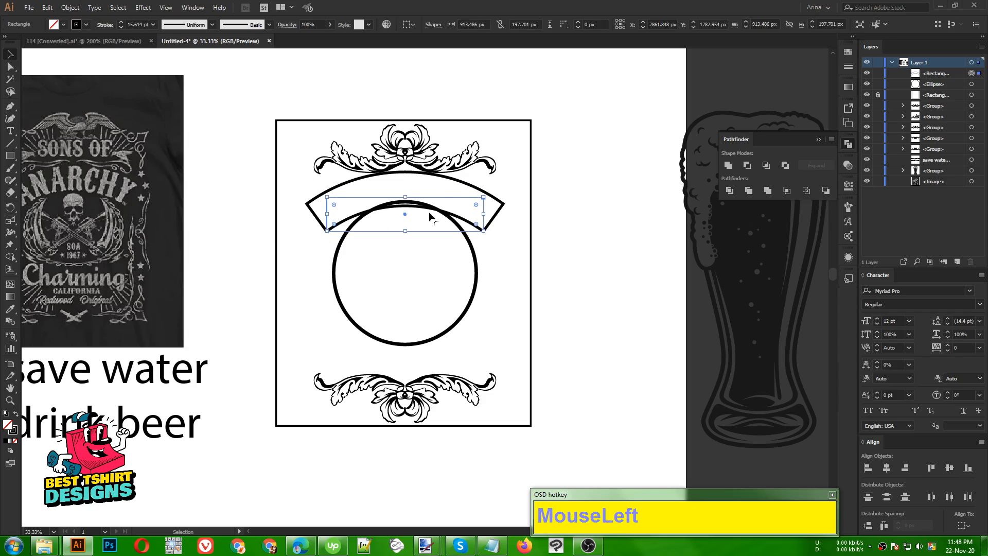
click(70, 8)
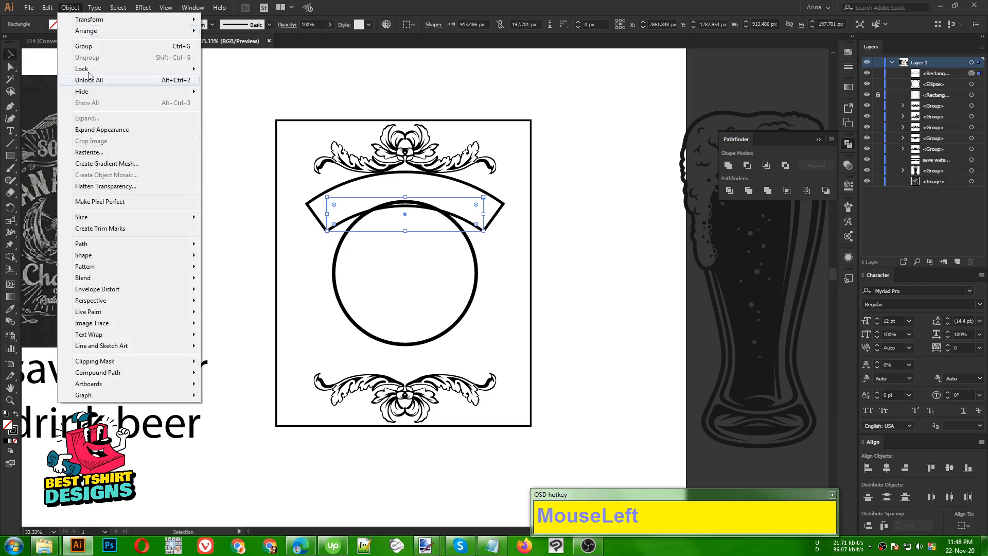
click(90, 128)
click(512, 243)
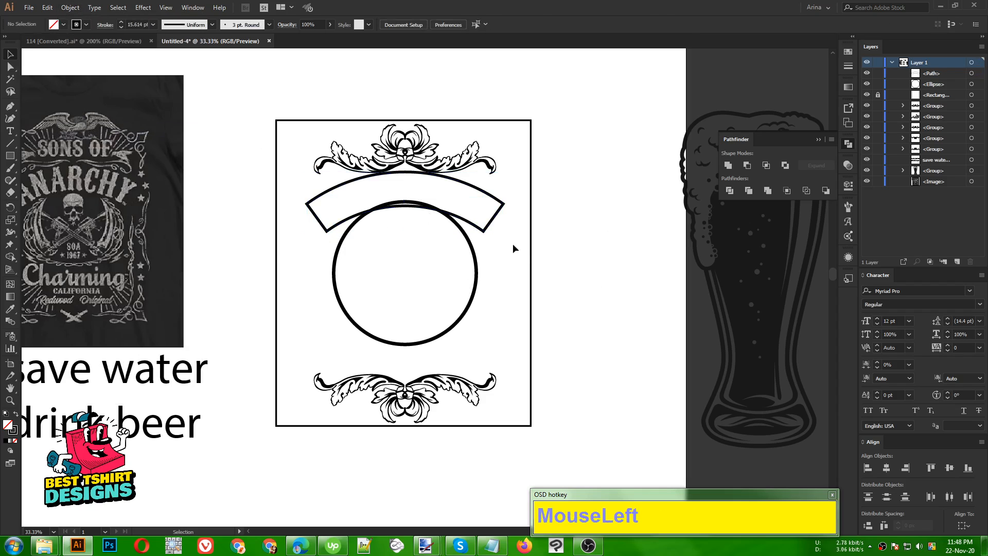
Place a copy of the arched banner, rotated 180°, so that its inner curve overlaps the circle's lower edge
alt+drag(412, 211, 412, 346)
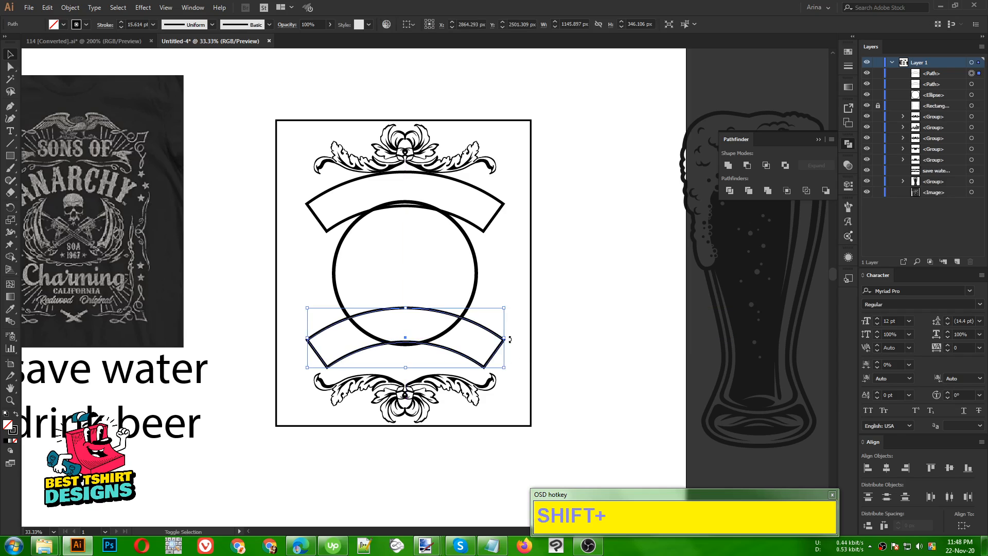
shift+drag(509, 339, 330, 332)
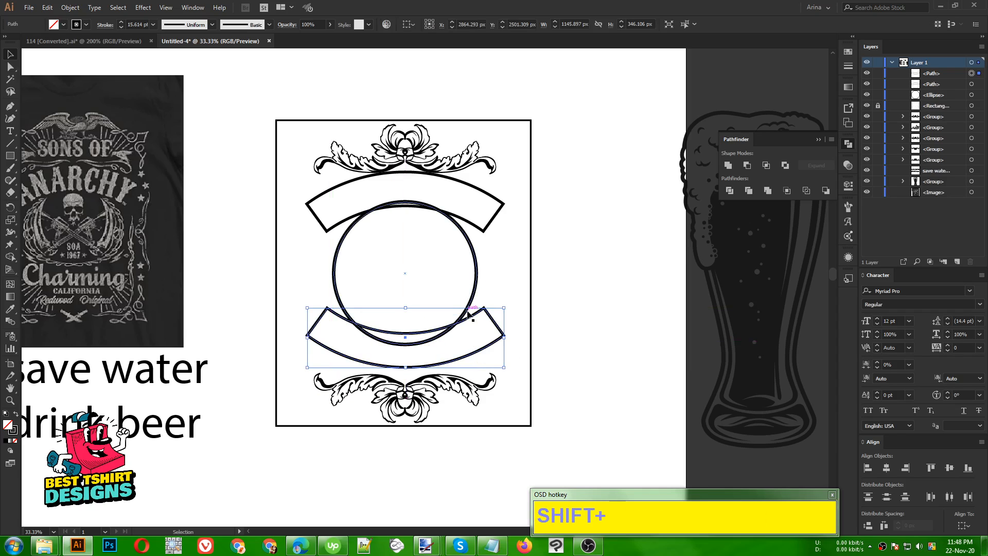
key(Down)
key(Down)
key(Down)
key(Down)
key(Down)
key(Down)
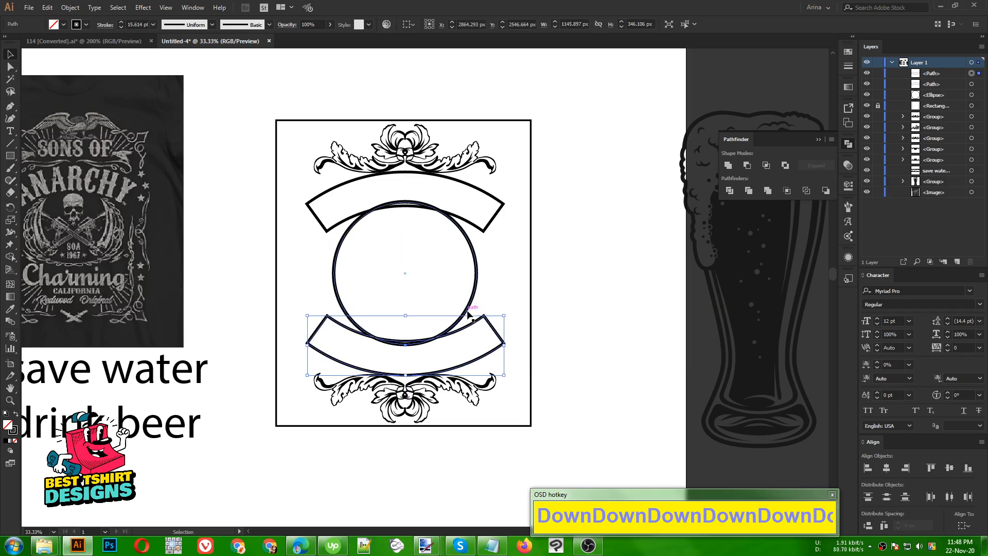
key(Up)
key(Up)
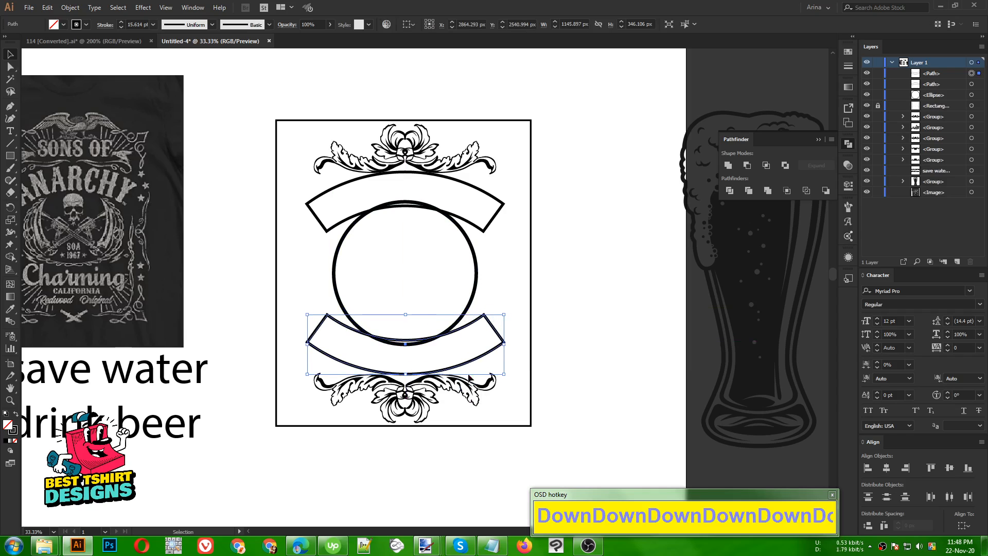
Nudge the upper scroll ornament down so it sits closer against the upper arched banner
click(493, 185)
click(451, 174)
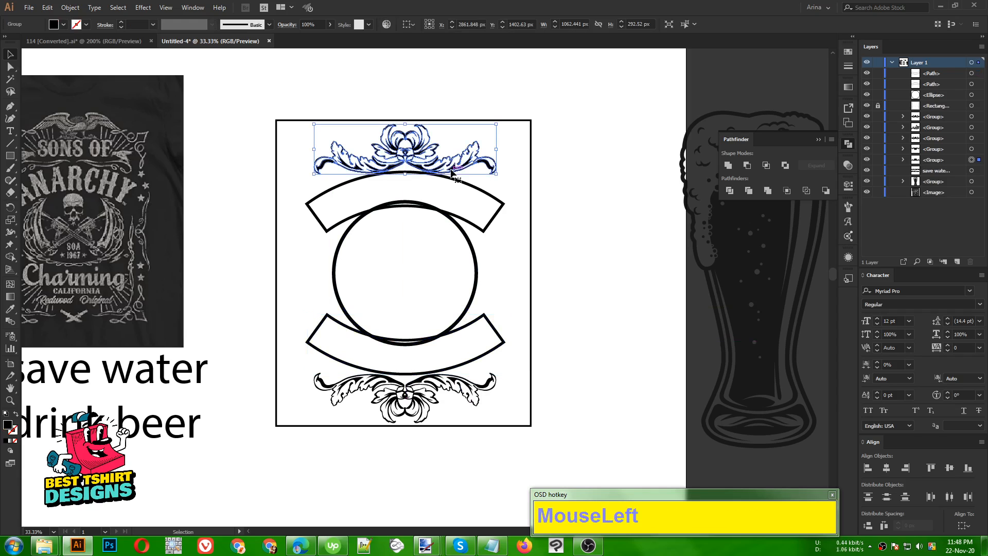
key(Down)
key(Down)
key(Down)
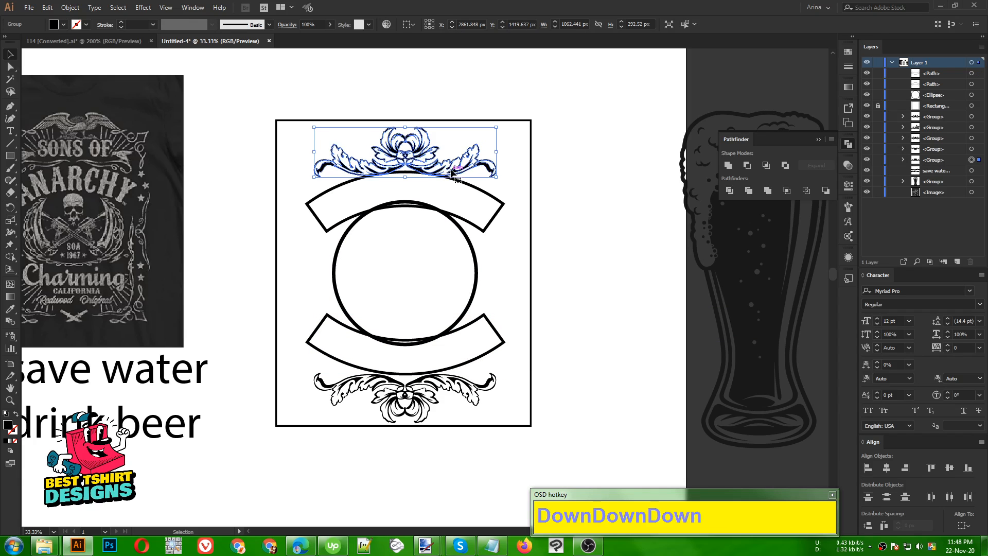
key(Down)
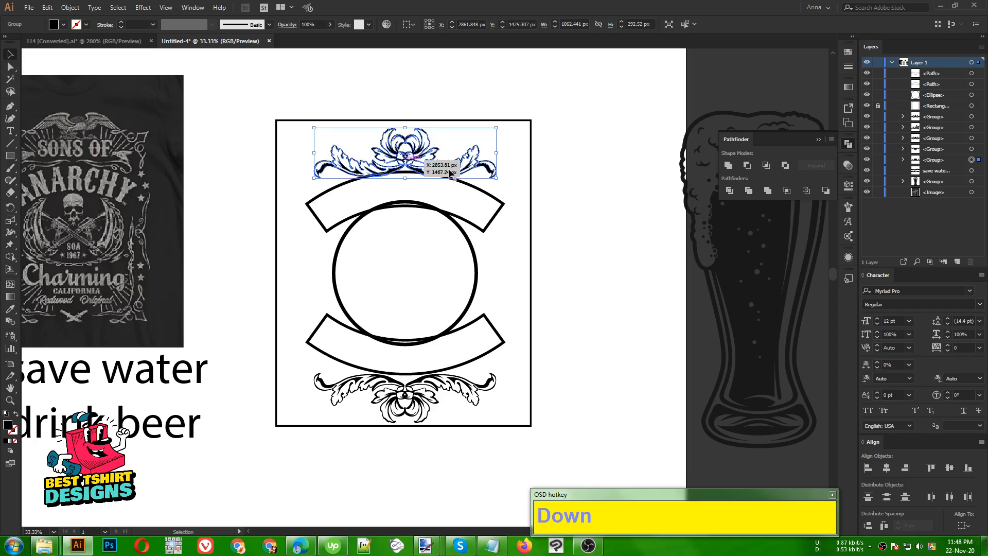
Nudge the lower scroll ornament up against the lower arched banner, leaving a gap to the frame's bottom edge
click(428, 392)
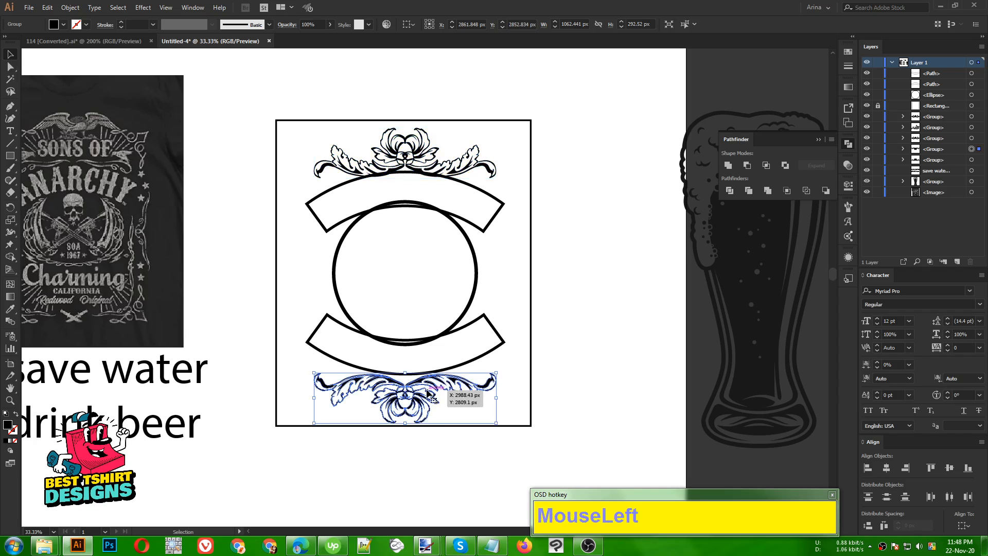
key(Up)
key(Up)
key(Up)
key(Up)
key(Up)
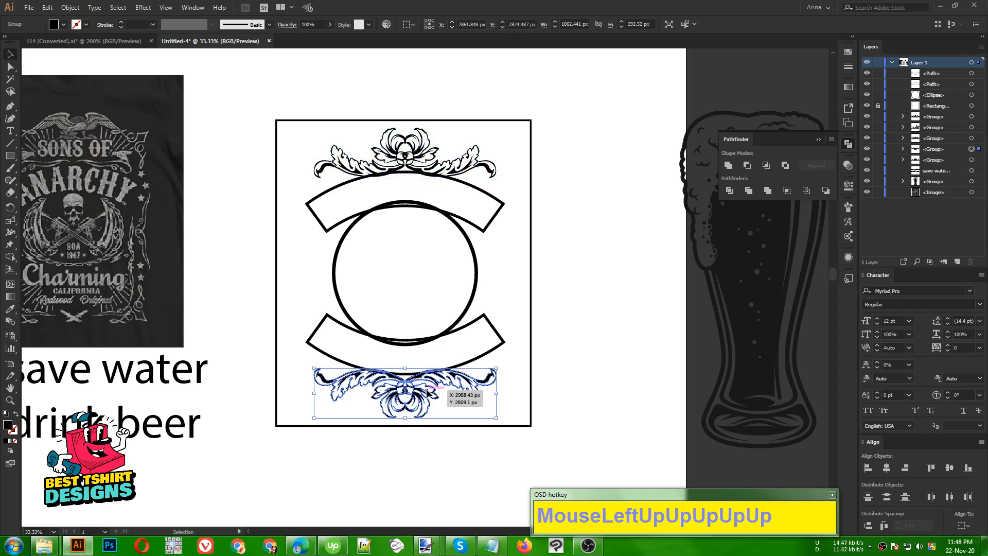
click(514, 263)
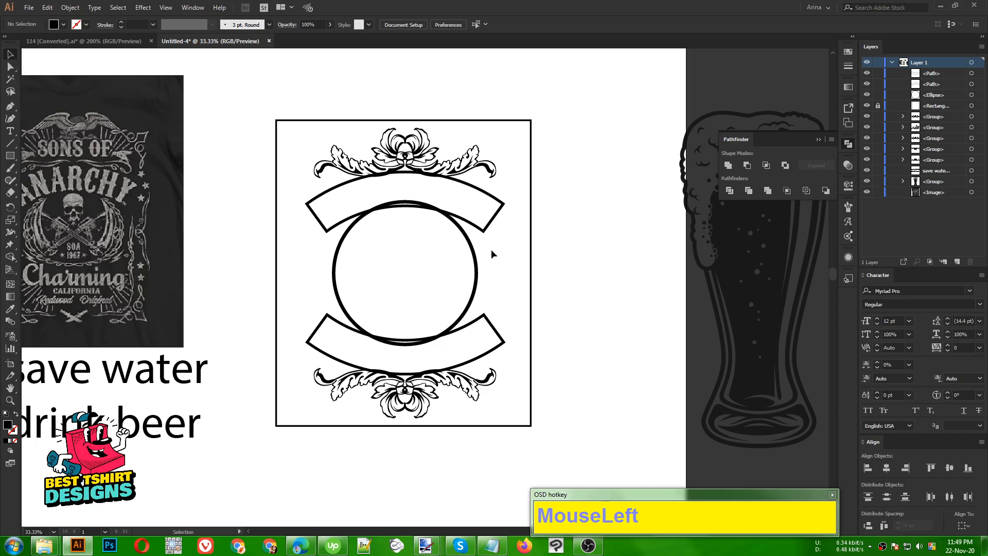
Cut the "save water" line out of the two-line slogan text beneath the reference shirt
alt+scroll(227, 373, down, 1)
double_click(234, 367)
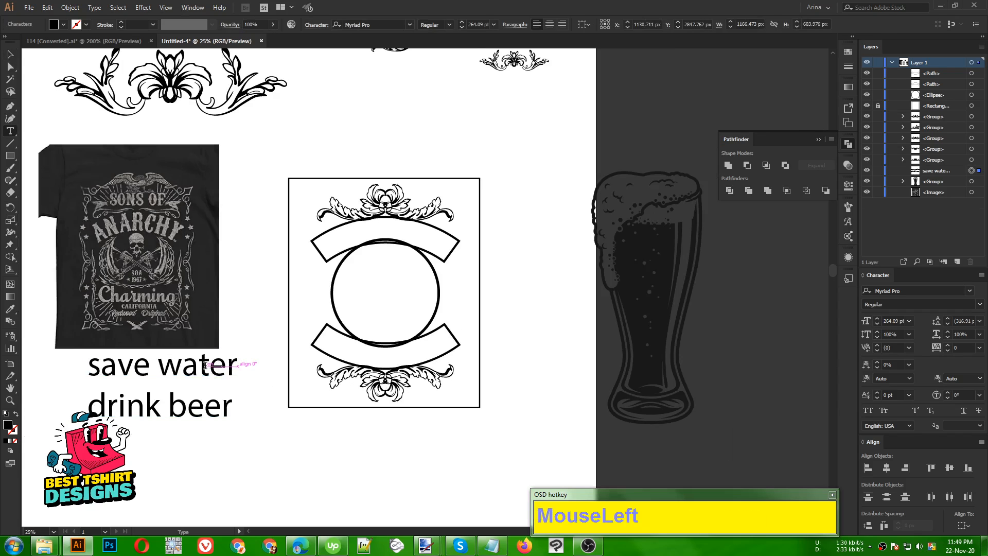
drag(206, 366, 75, 361)
key(ctrl+z)
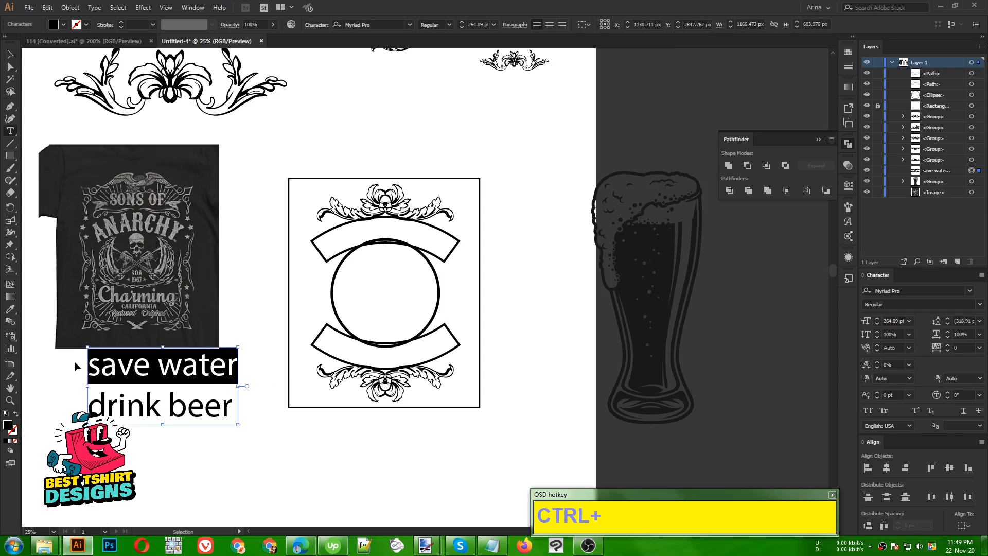
key(ctrl+x)
click(9, 54)
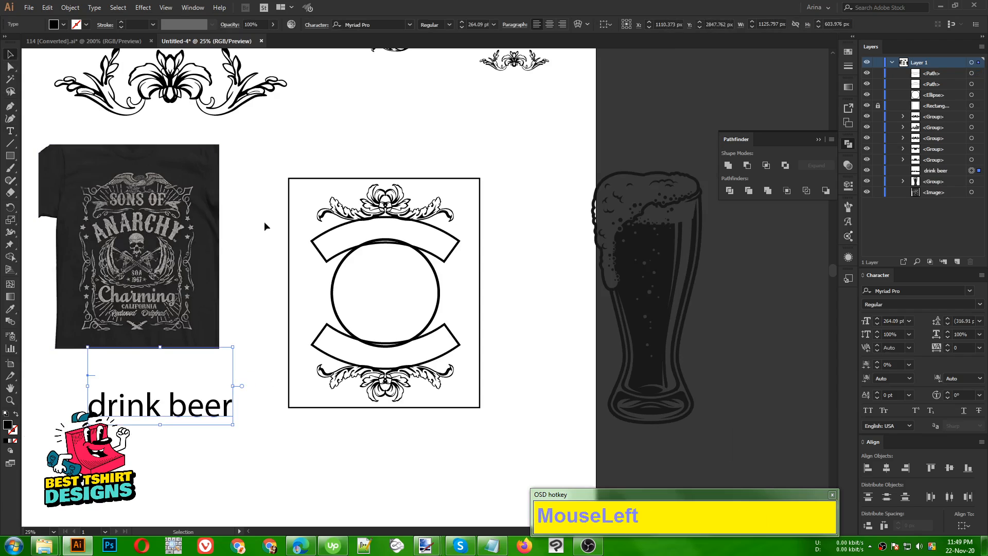
Paste "save water" as a separate text object over the lower half of the circle, and select the upper arched banner
click(270, 223)
scroll(387, 251, up, 1)
key(ctrl+v)
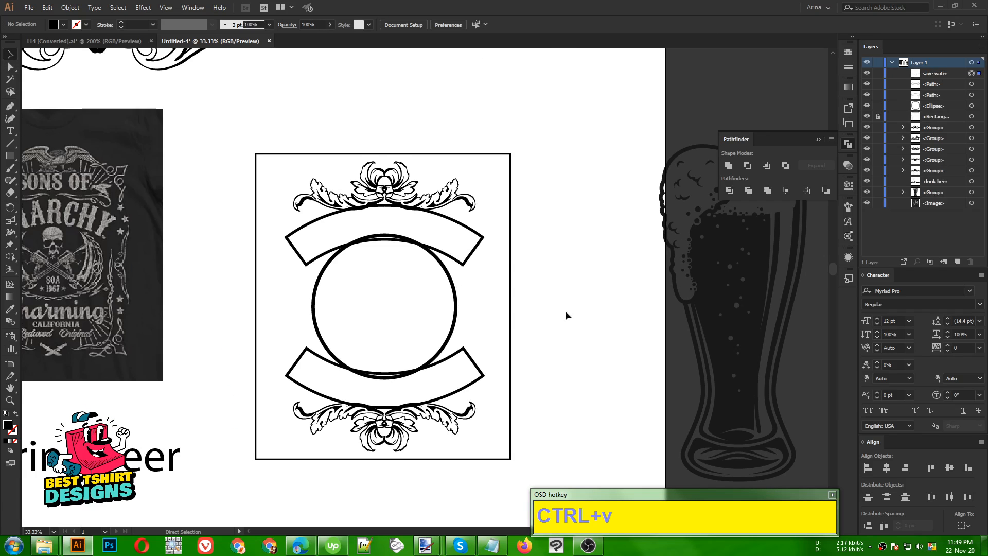
drag(432, 296, 422, 340)
scroll(397, 289, up, 1)
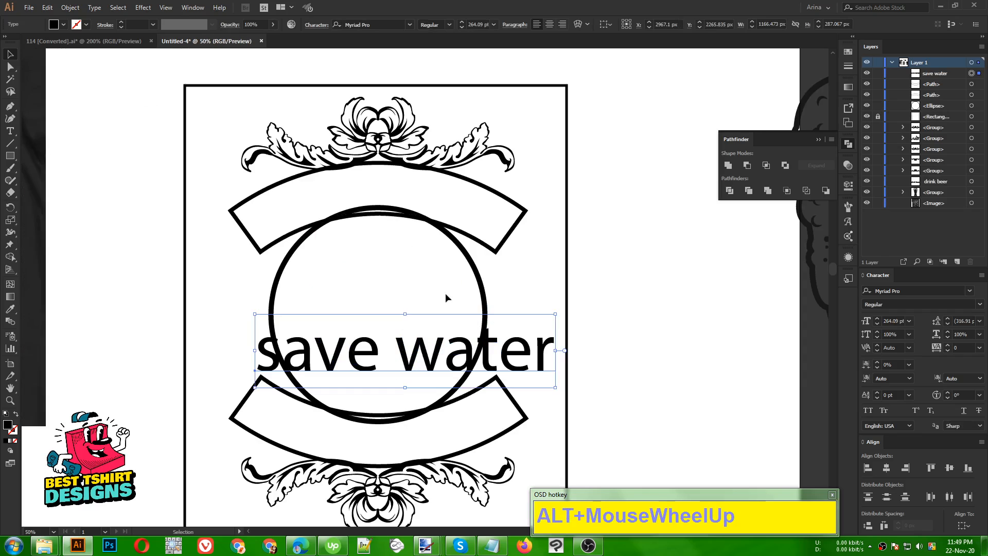
click(484, 240)
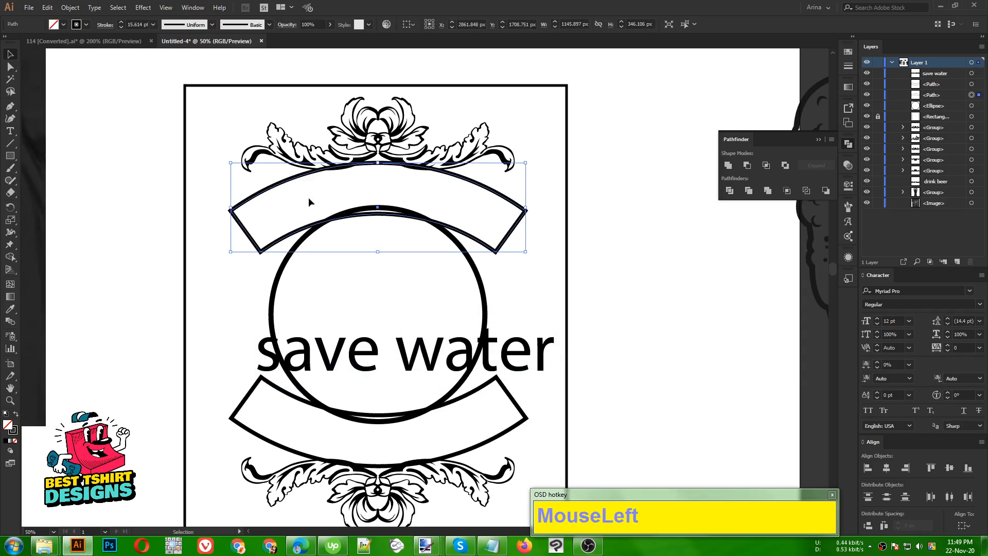
key(ctrl)
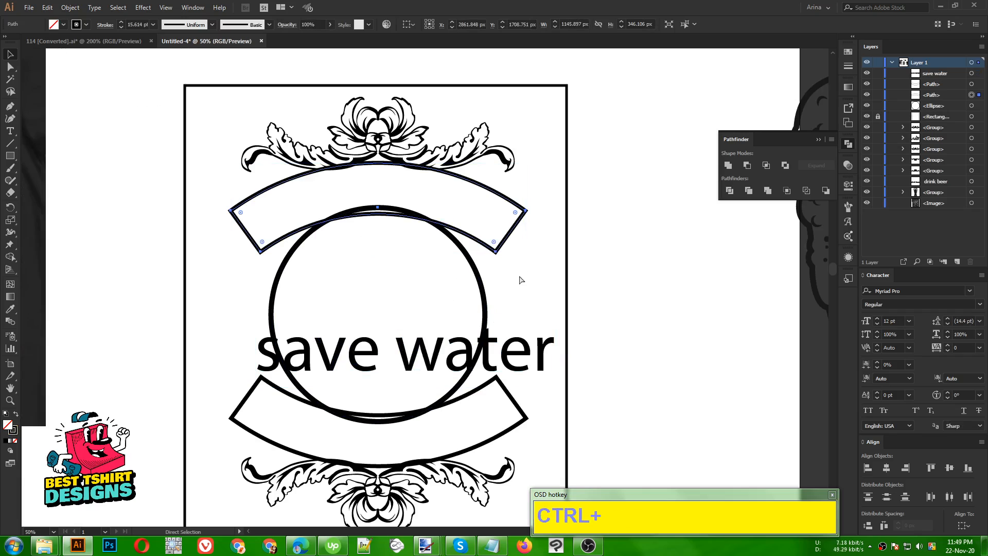
key(ctrl+c)
key(ctrl+f)
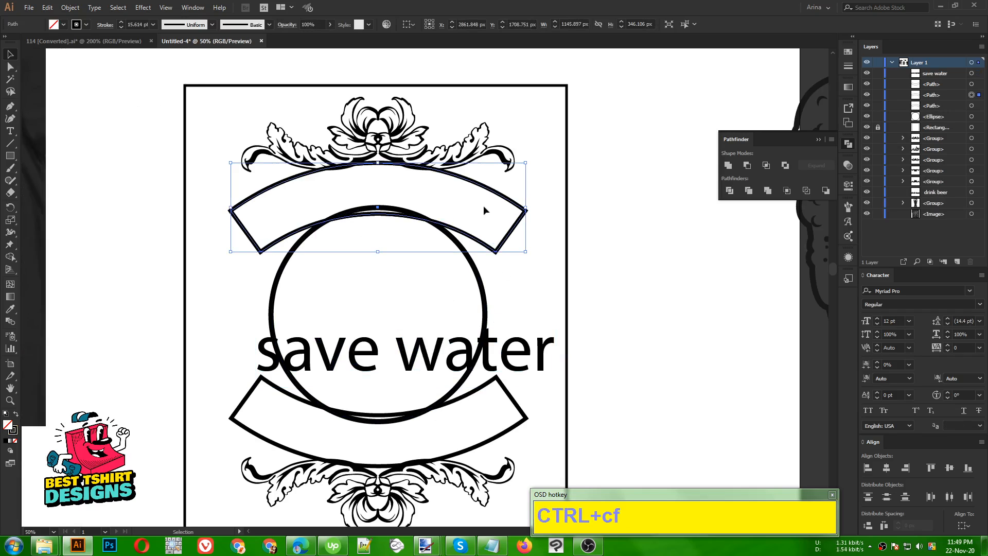
drag(525, 210, 516, 207)
key(Delete)
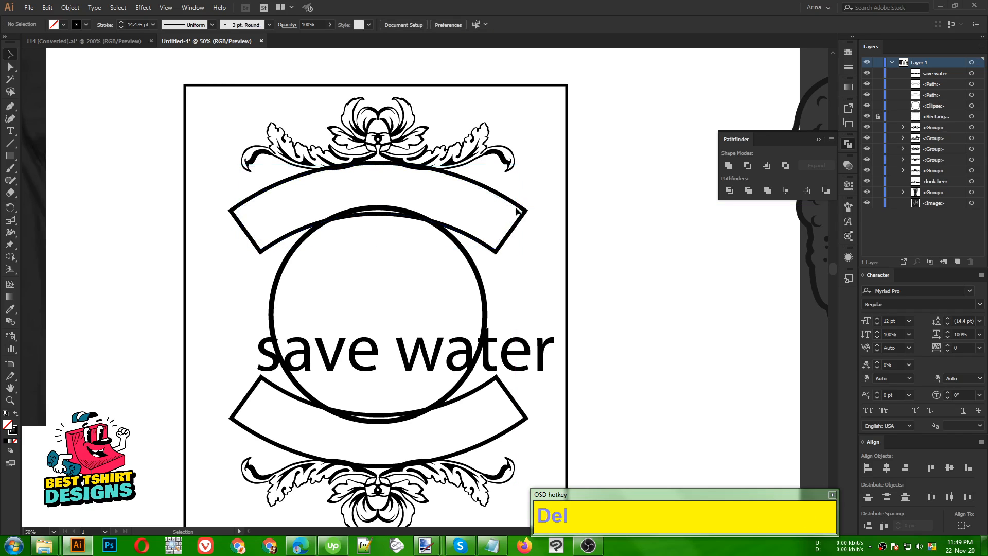
Create an inner copy of the upper arched banner's outline with Offset Path at -20 px and Miter joins
click(520, 223)
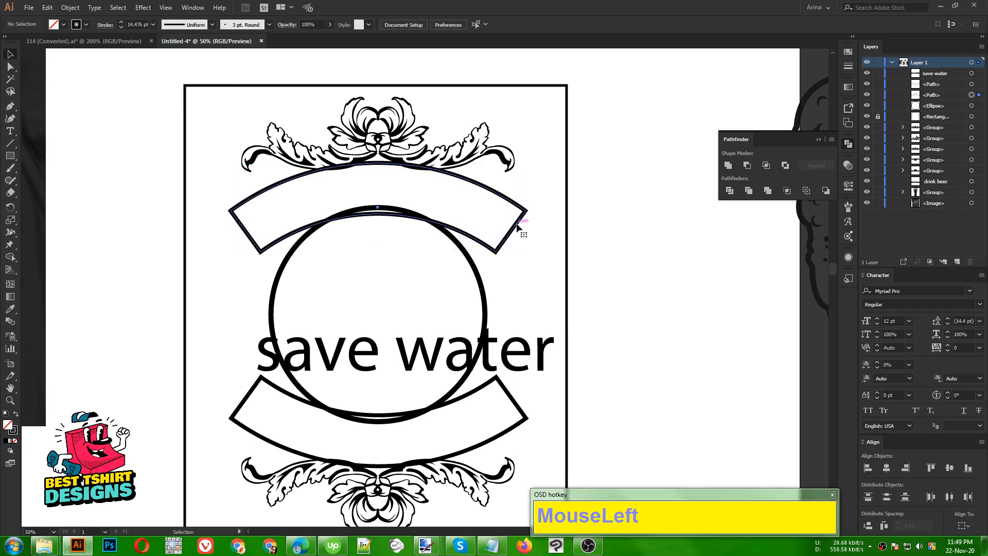
click(518, 223)
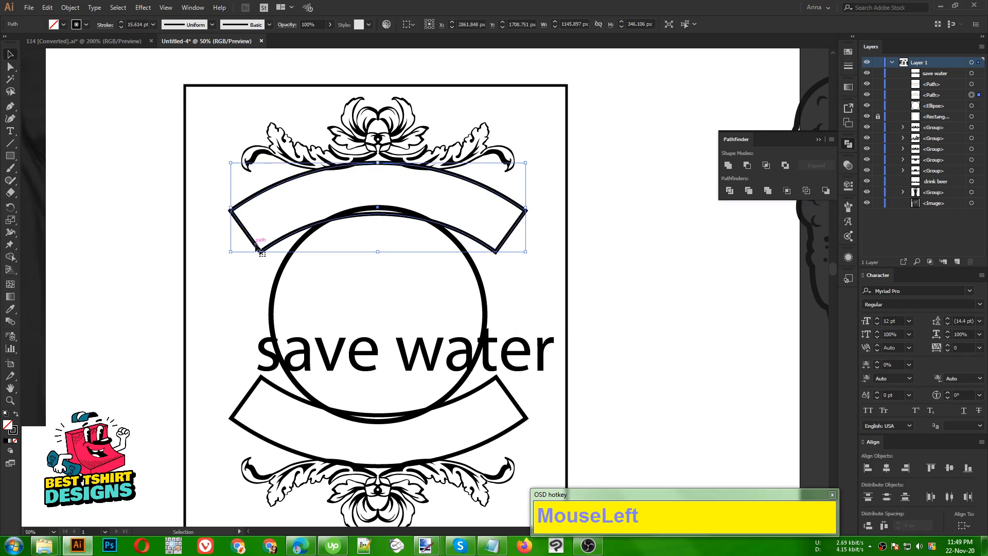
click(70, 8)
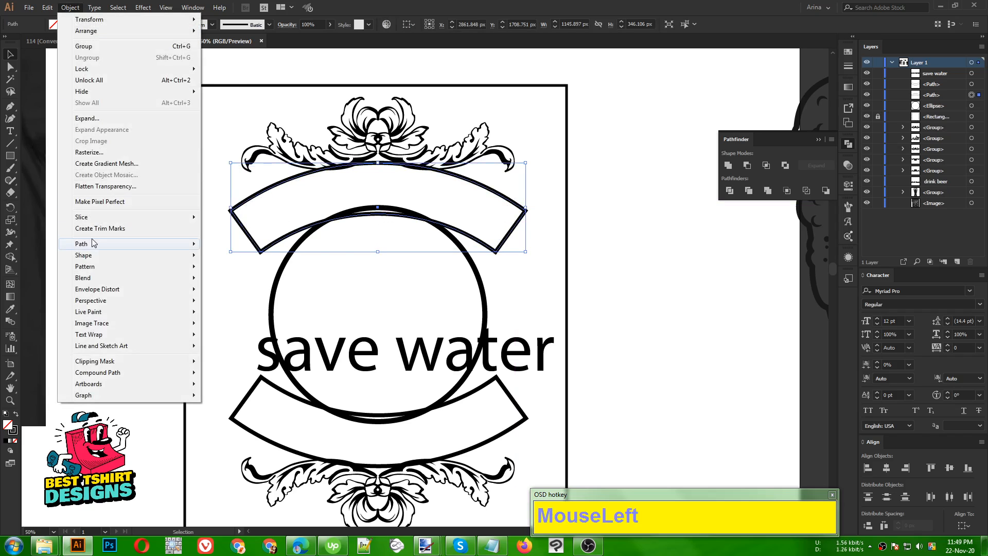
mouse_move(196, 244)
click(237, 283)
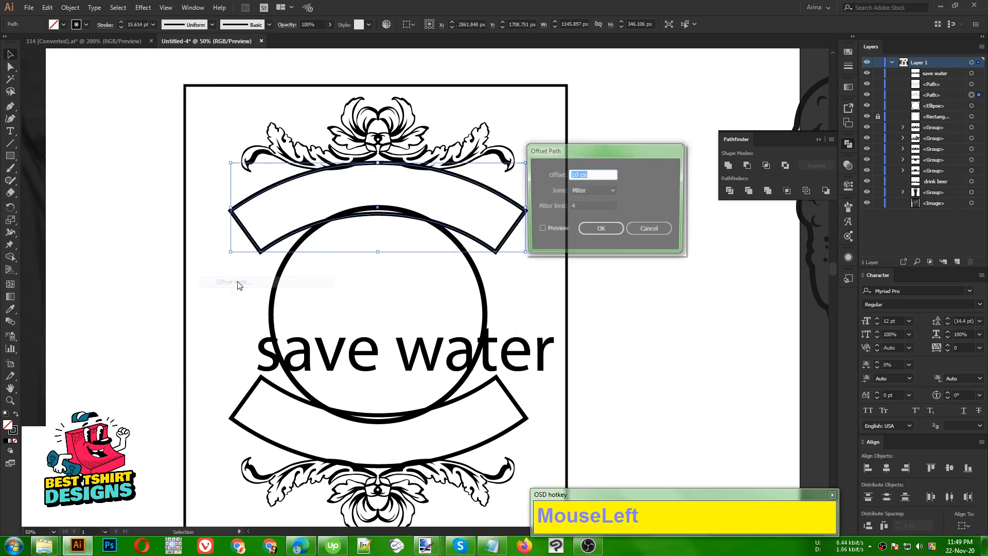
click(554, 227)
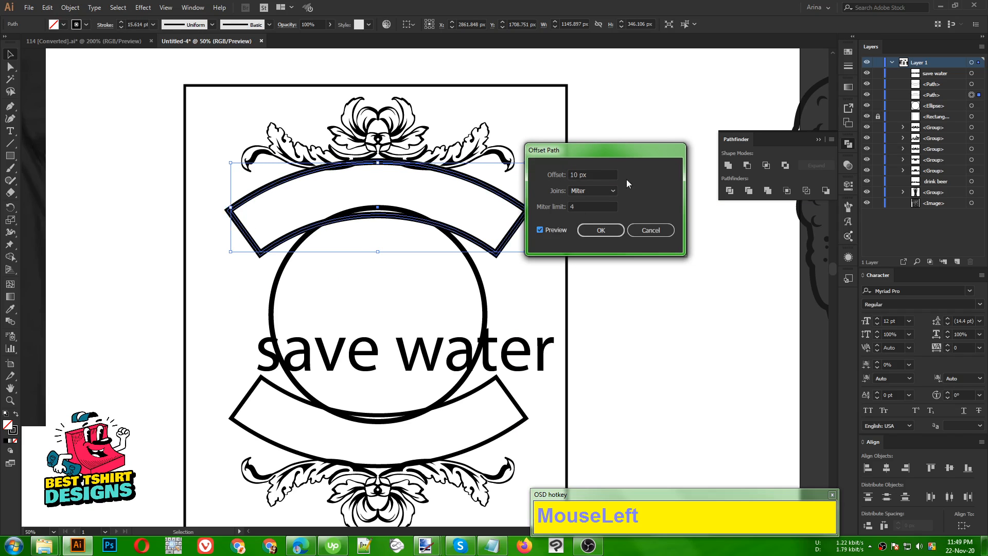
shift+scroll(598, 175, down, 1)
shift+scroll(597, 176, down, 1)
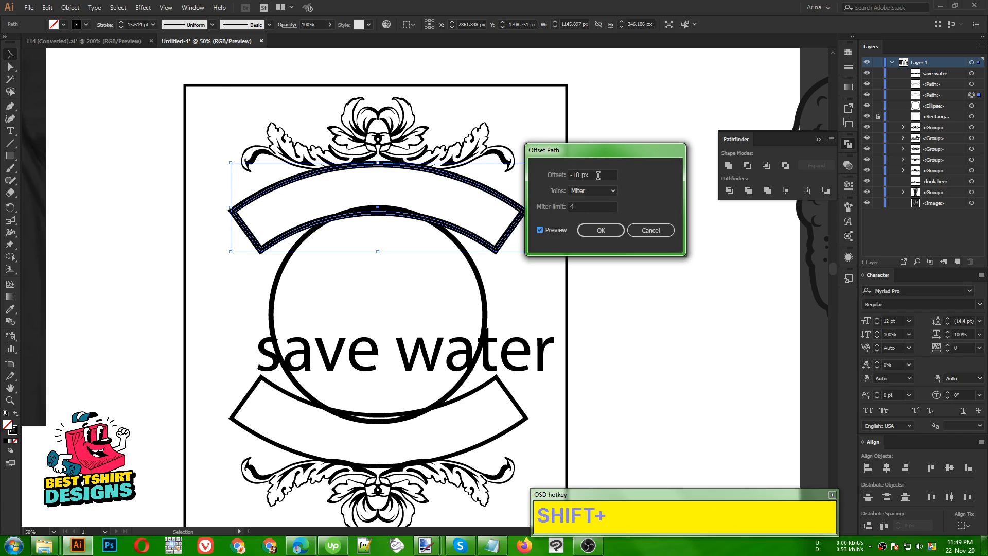
scroll(598, 176, down, 1)
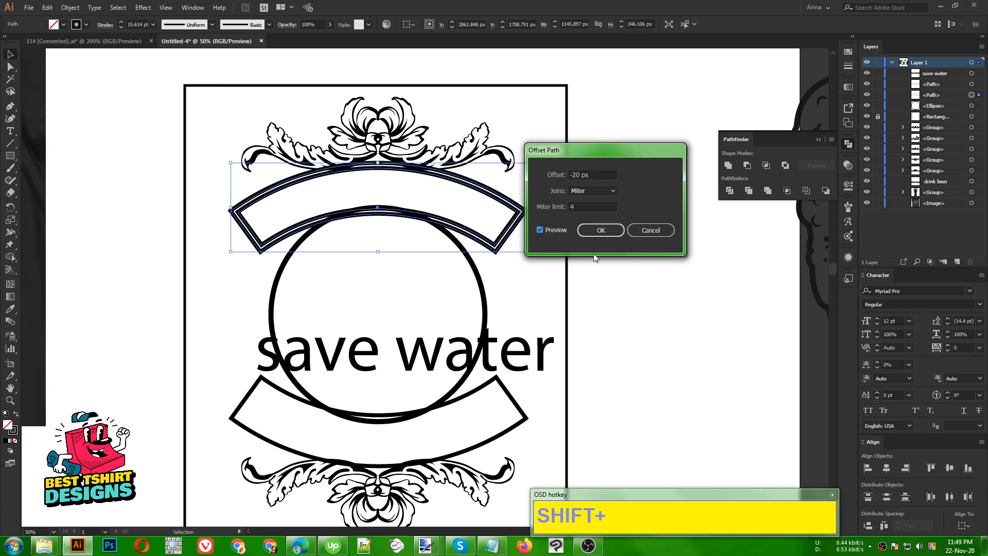
click(590, 229)
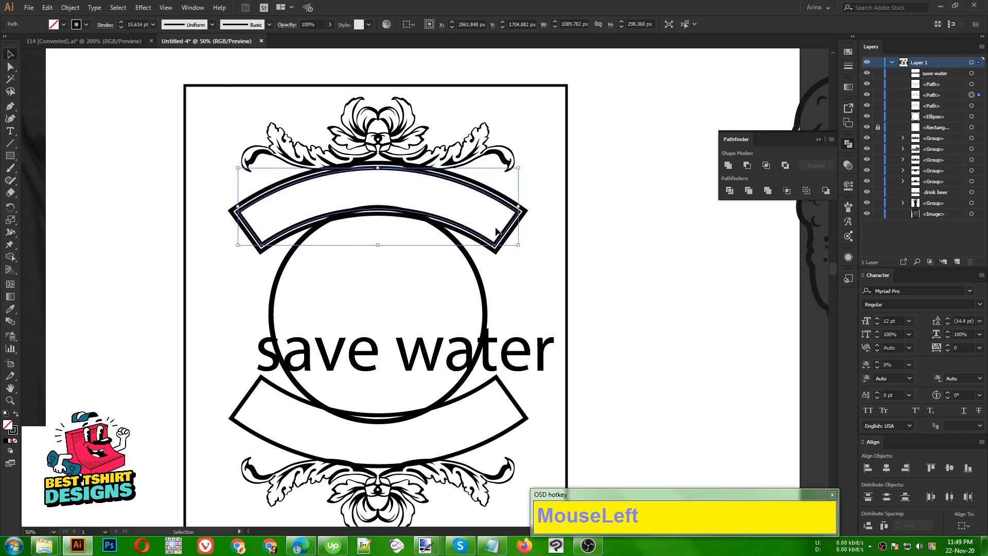
Cut the loose "save water" text and paste it as type on a path along the upper banner's inner offset outline
click(315, 361)
key(ctrl+x)
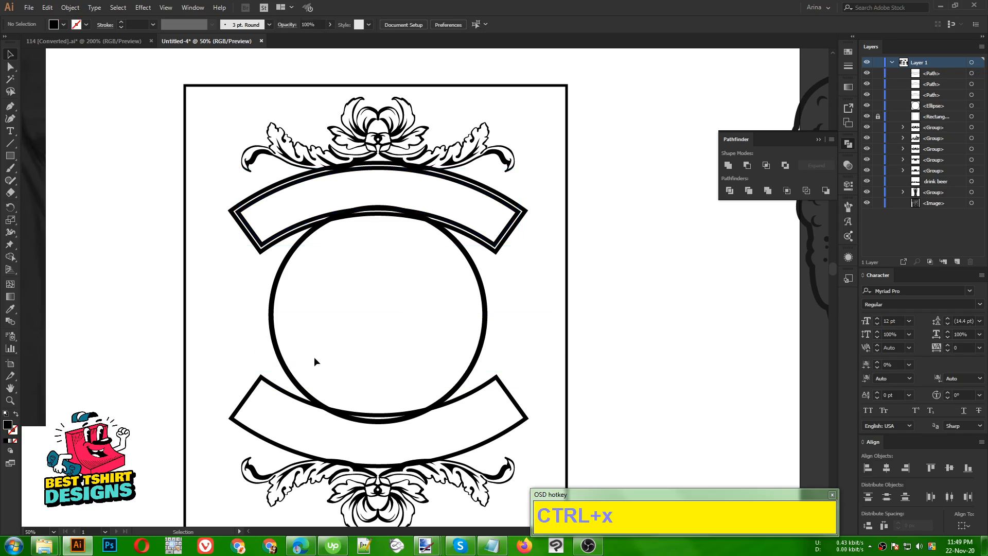
drag(10, 130, 67, 159)
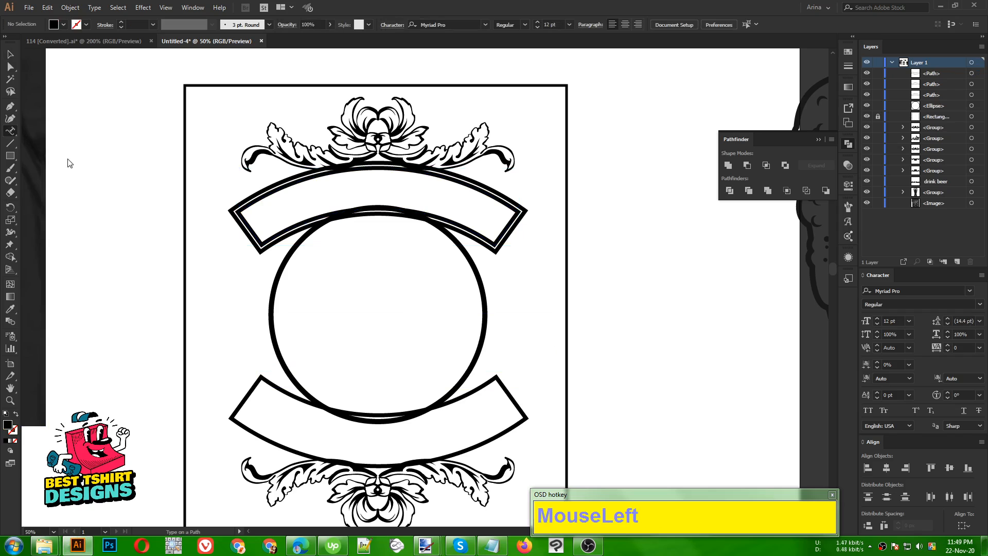
click(270, 234)
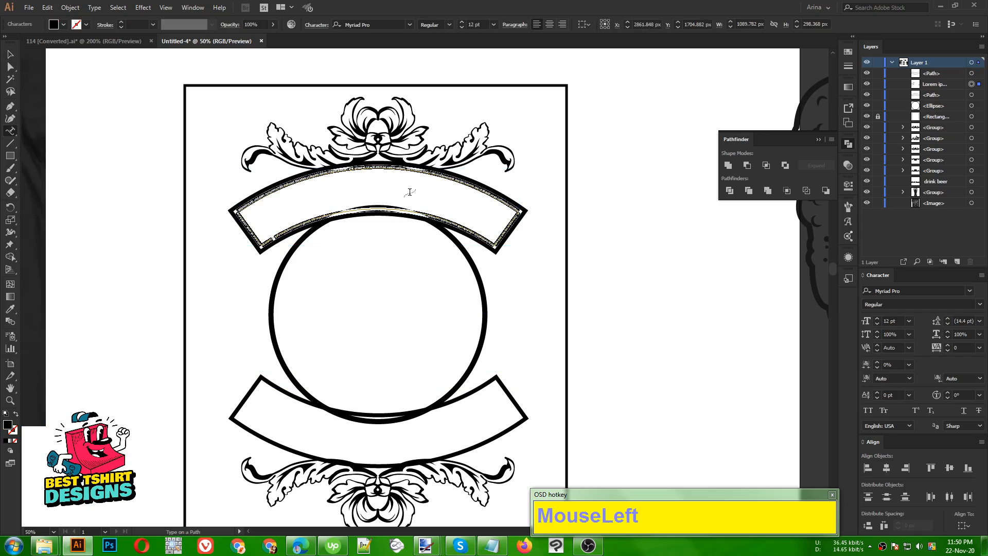
key(ctrl+v)
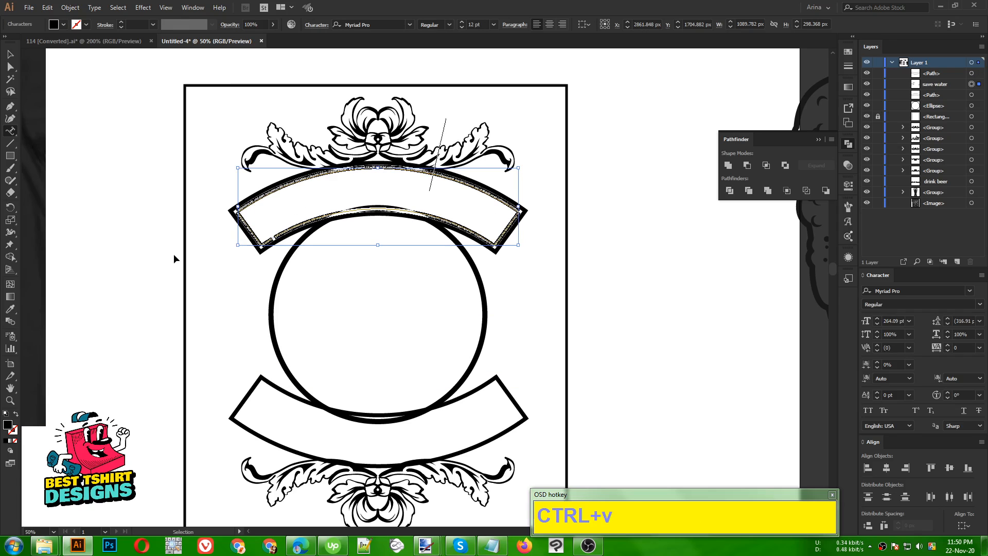
click(10, 54)
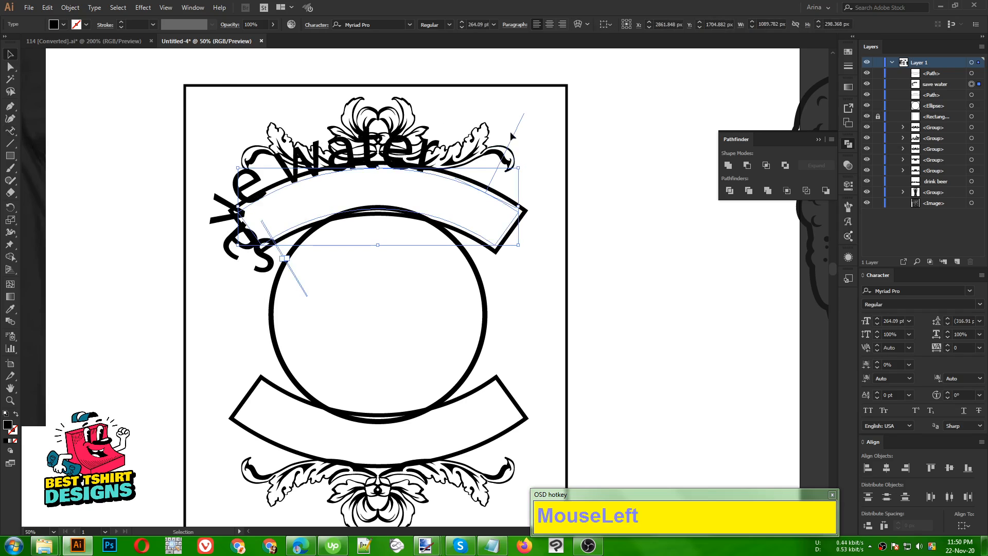
Flip the path text to the inside of the upper banner and reduce its font size to 90 pt
drag(515, 134, 408, 189)
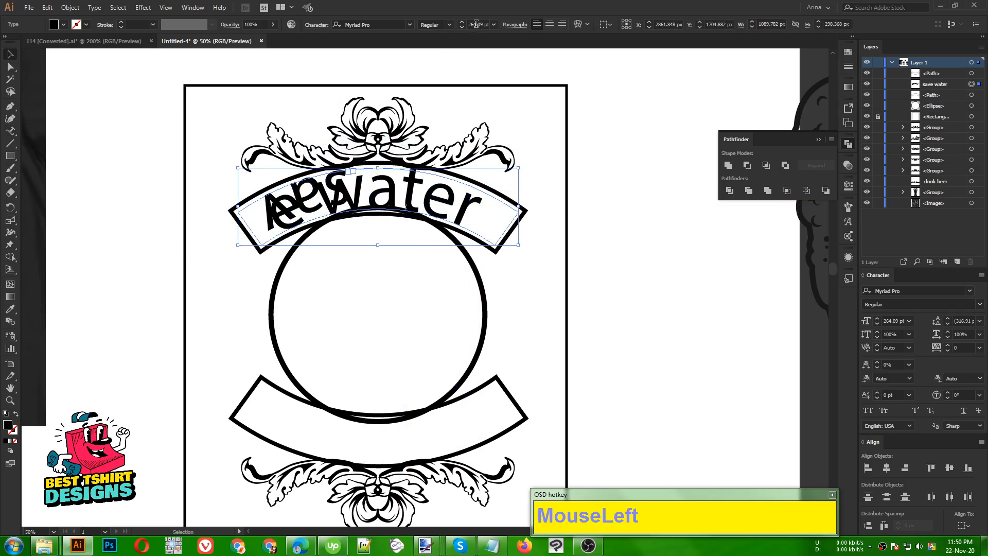
scroll(477, 24, down, 4)
shift+scroll(476, 24, down, 3)
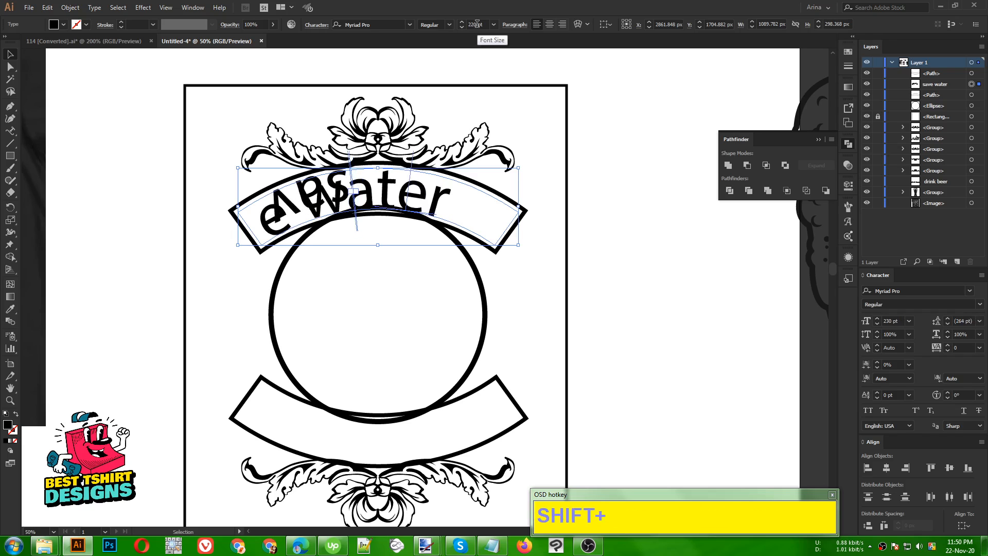
shift+scroll(476, 24, down, 12)
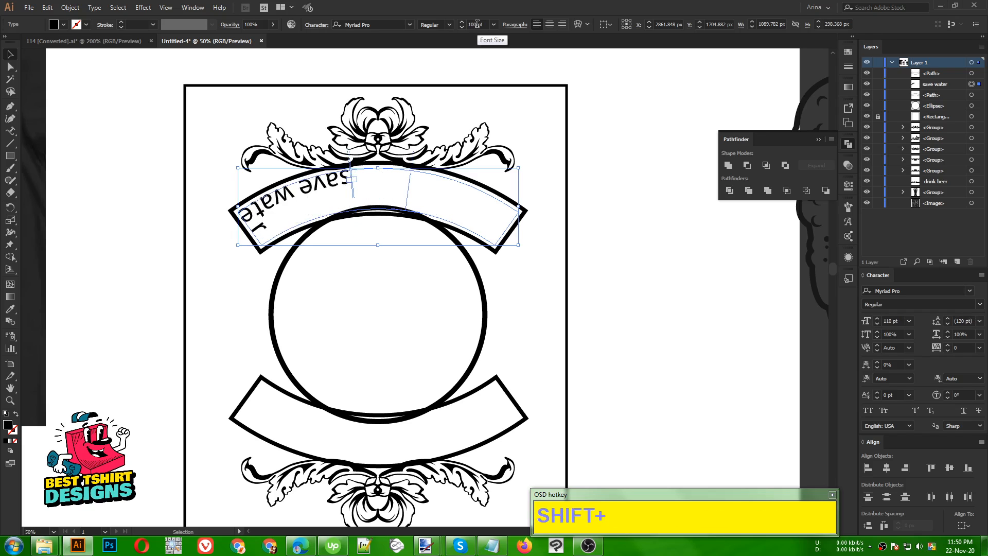
shift+scroll(476, 24, down, 1)
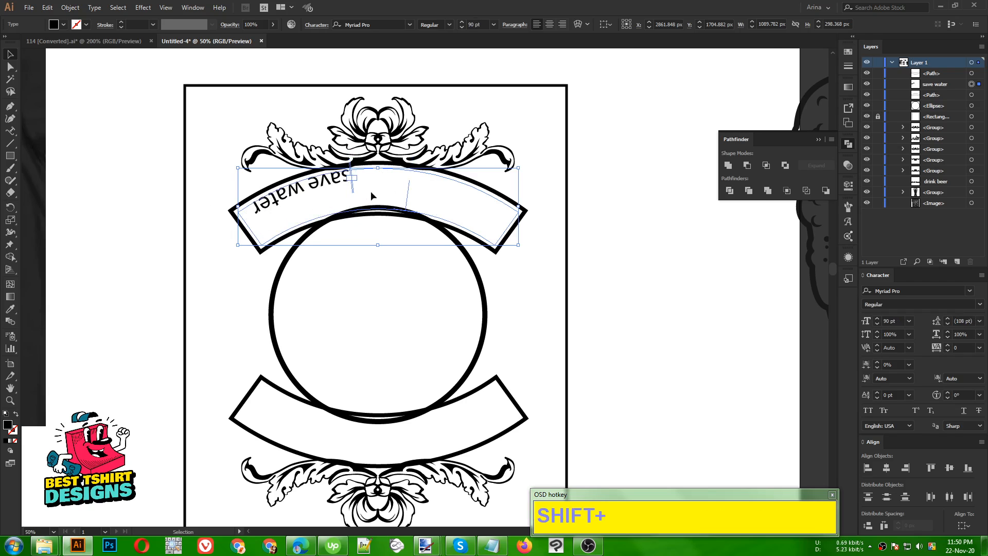
Move the path text's start and end brackets to the inner outline's two lower corners and centre-align the text along the lower arc
alt+scroll(360, 191, up, 2)
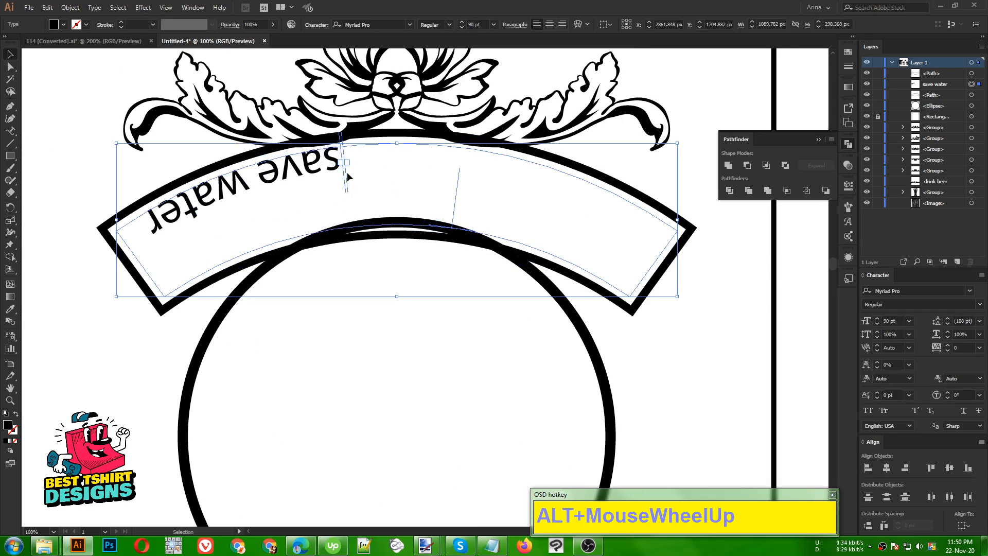
drag(347, 177, 359, 150)
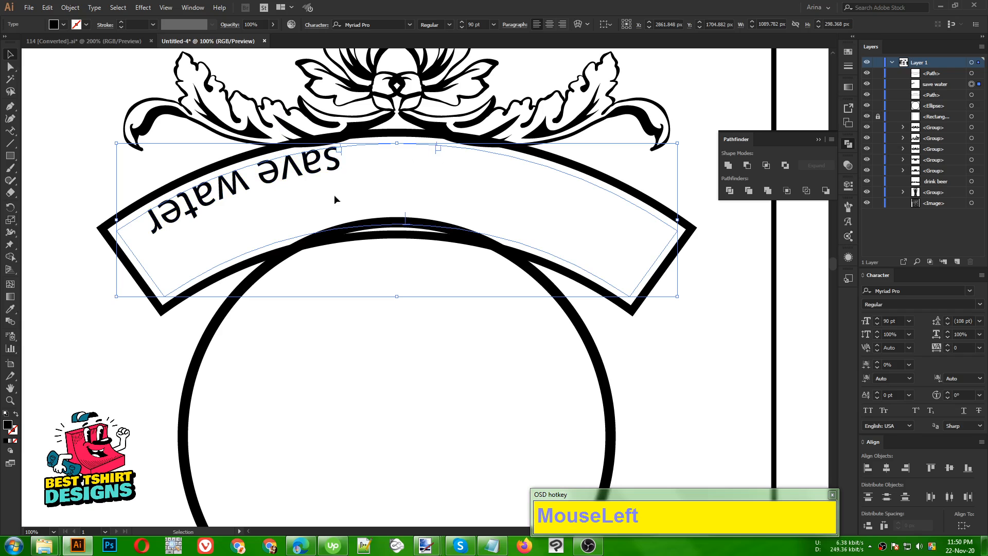
key(alt)
drag(406, 218, 637, 277)
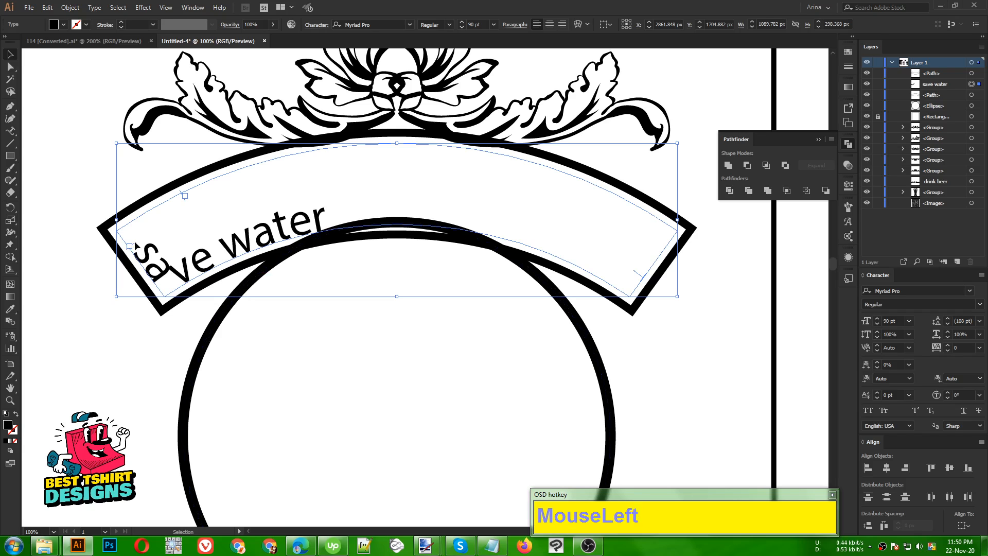
drag(138, 252, 166, 297)
drag(183, 199, 625, 299)
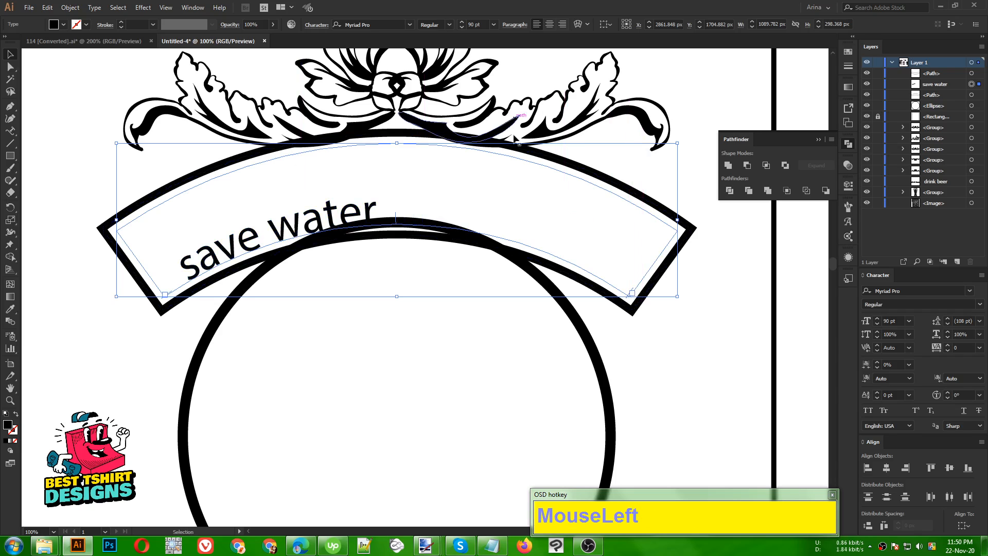
click(548, 24)
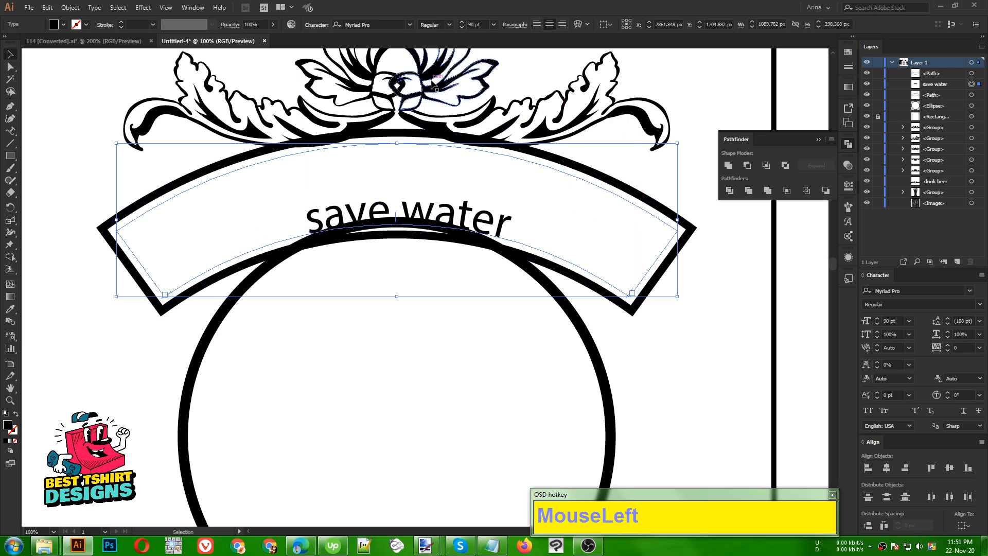
Set the "save water" text in the Balbeer Rustic font with All Caps
click(375, 23)
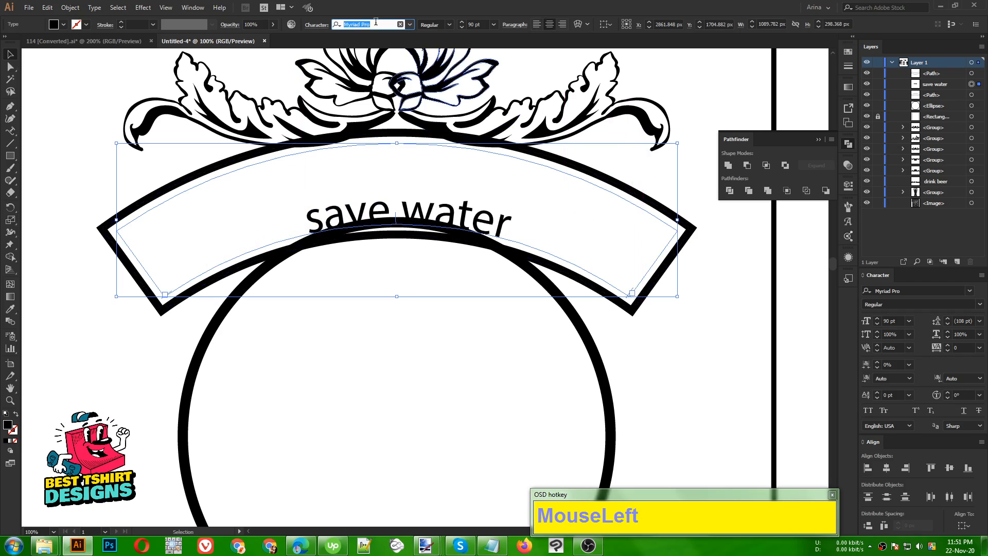
text(bee)
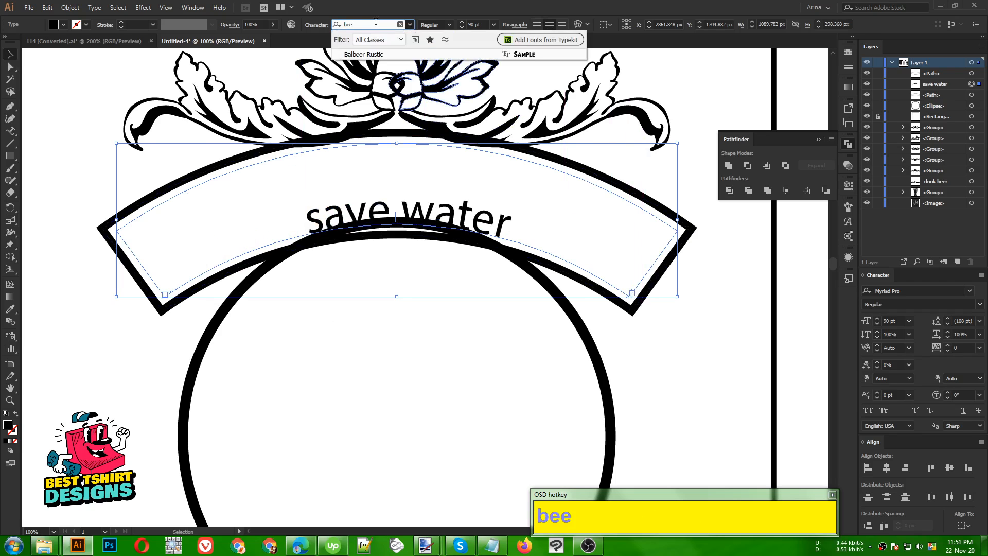
click(360, 54)
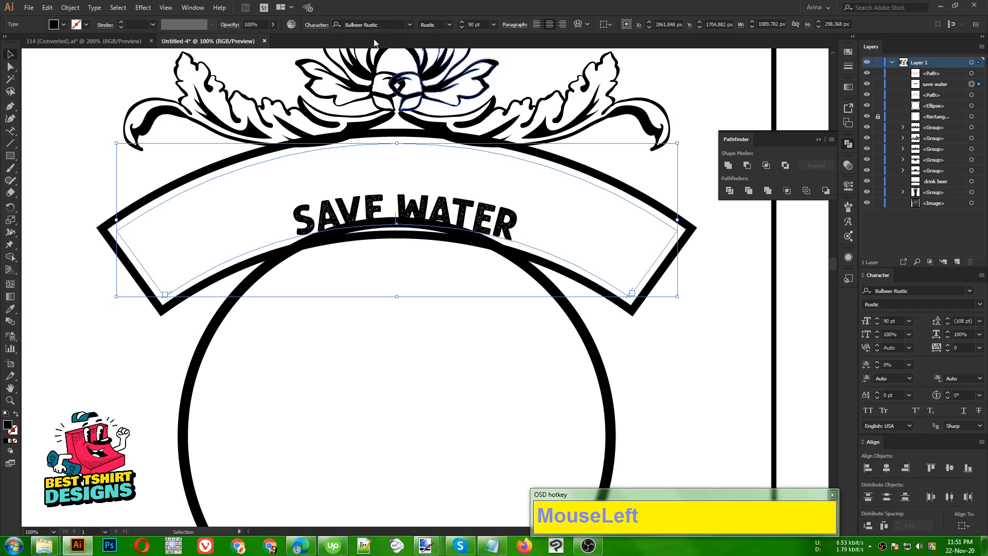
click(869, 411)
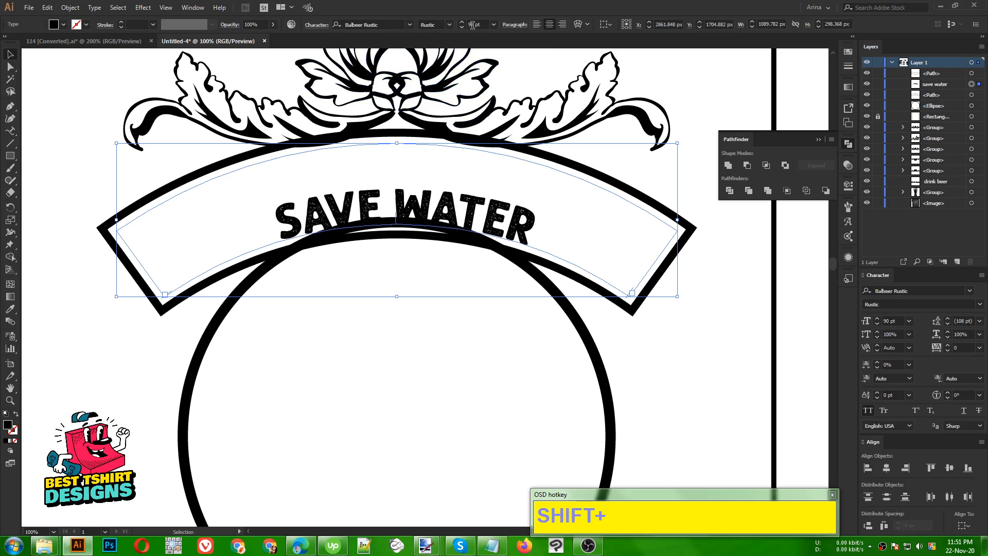
Enlarge "SAVE WATER" to 170 pt and extend its start and end brackets up the banner's slanted ends to fit both words
scroll(472, 25, up, 3)
scroll(472, 25, up, 3)
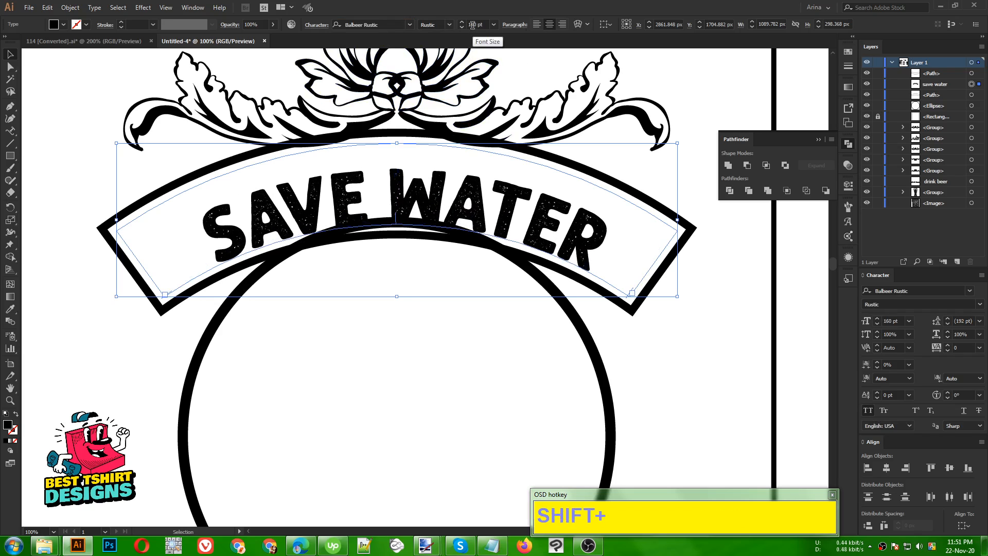
scroll(472, 25, up, 1)
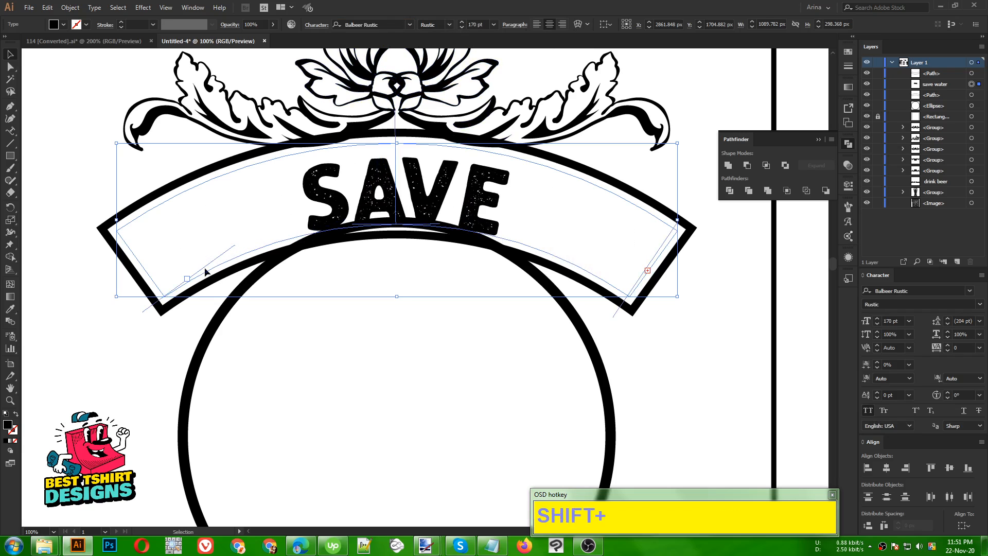
drag(148, 311, 102, 279)
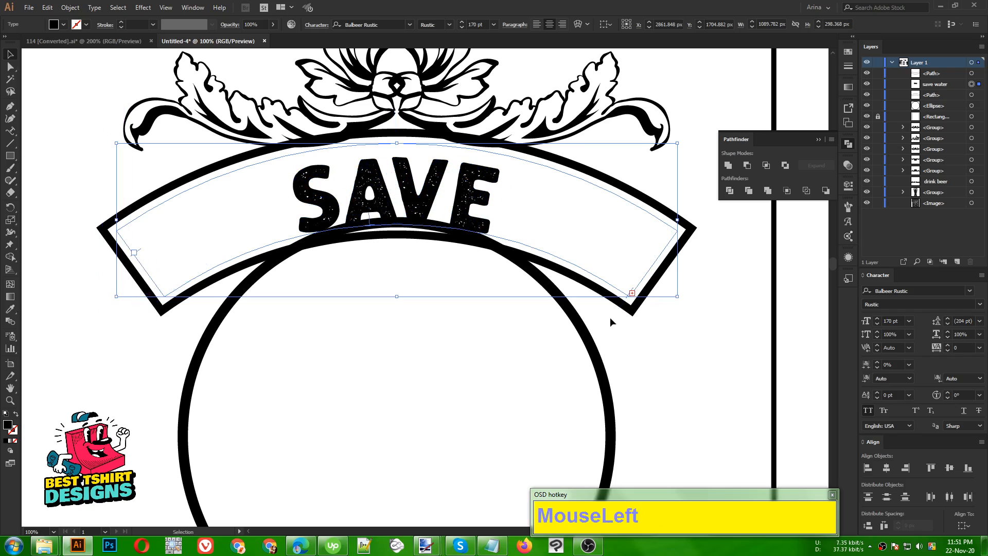
key(Right)
key(Left)
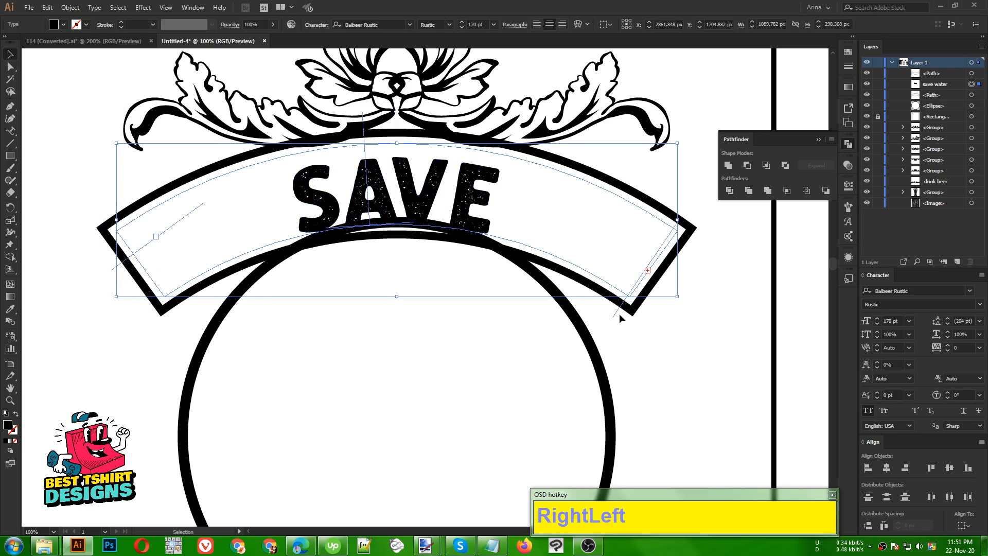
drag(617, 311, 703, 262)
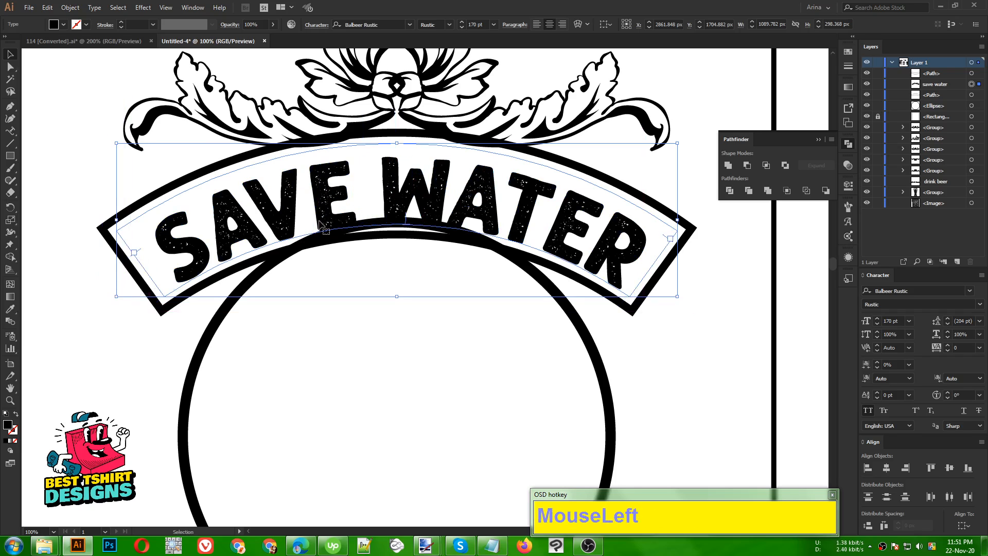
Nudge the "SAVE WATER" path text up to centre it vertically within the upper banner
key(Up)
key(Up)
key(Up)
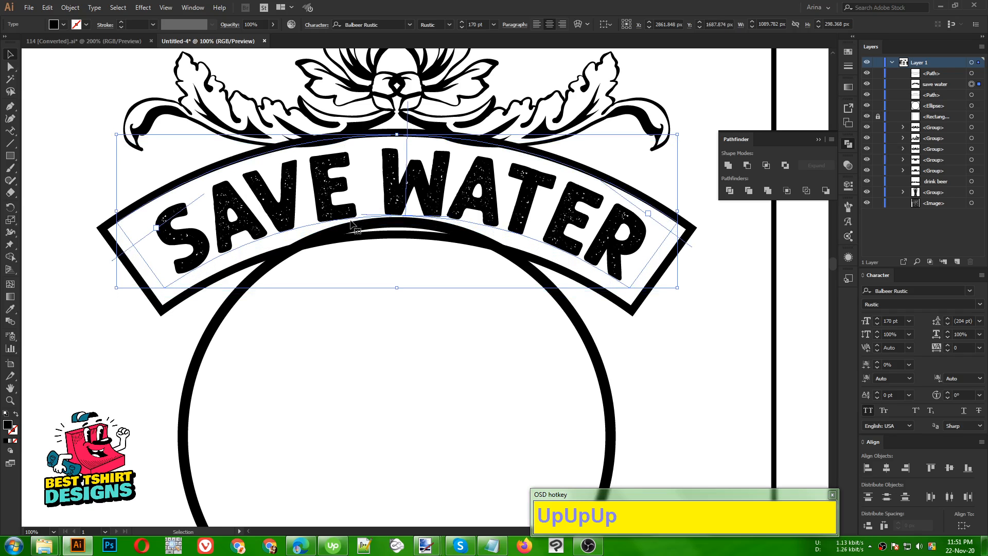
Duplicate the "SAVE WATER" path text and rotate the copy 180° onto the lower banner
scroll(301, 220, down, 1)
click(589, 249)
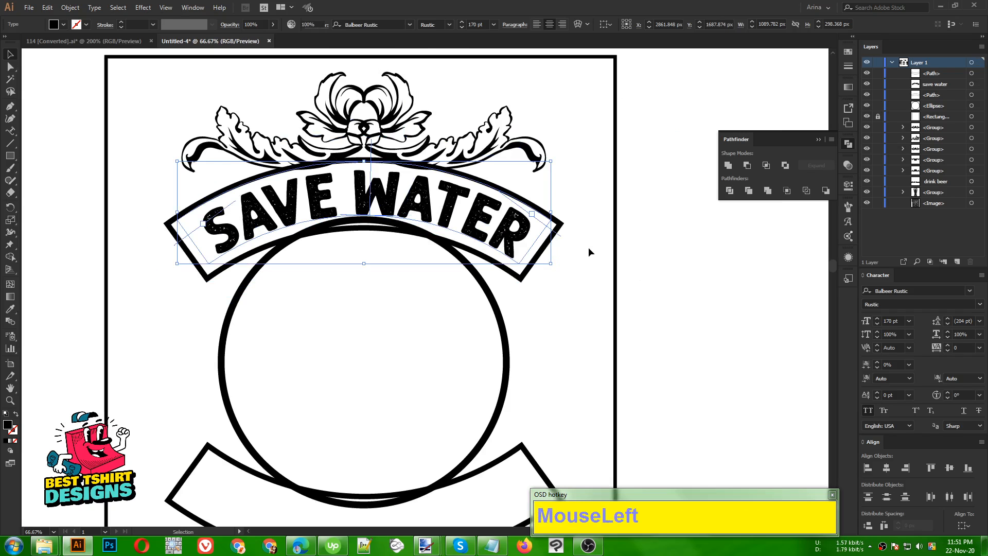
scroll(589, 249, down, 2)
scroll(400, 181, down, 1)
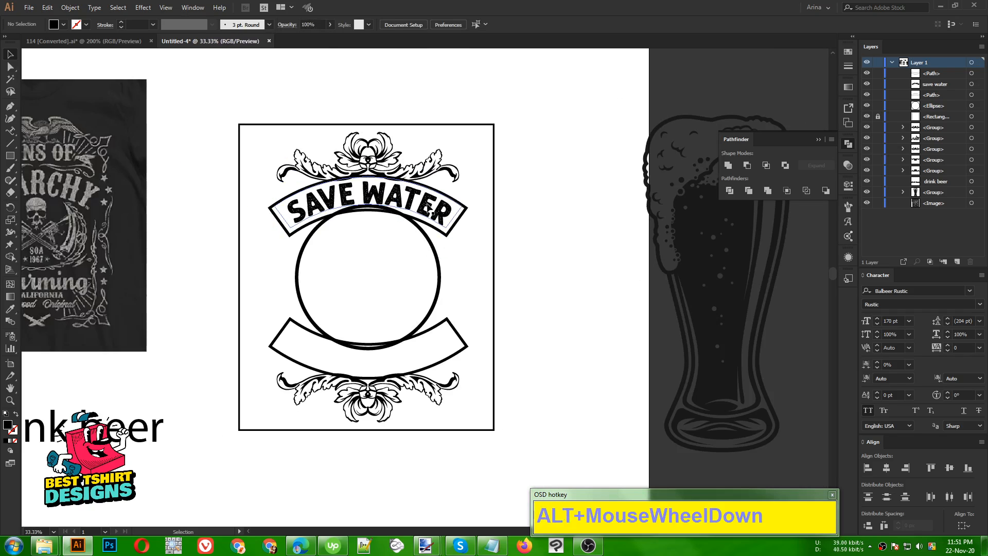
drag(411, 196, 413, 344)
click(457, 246)
click(437, 215)
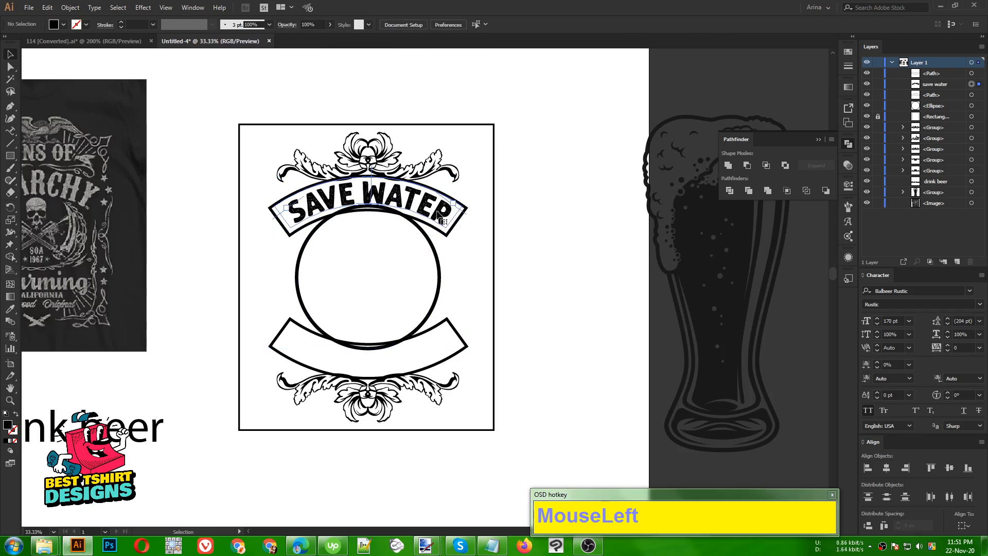
drag(437, 215, 280, 348)
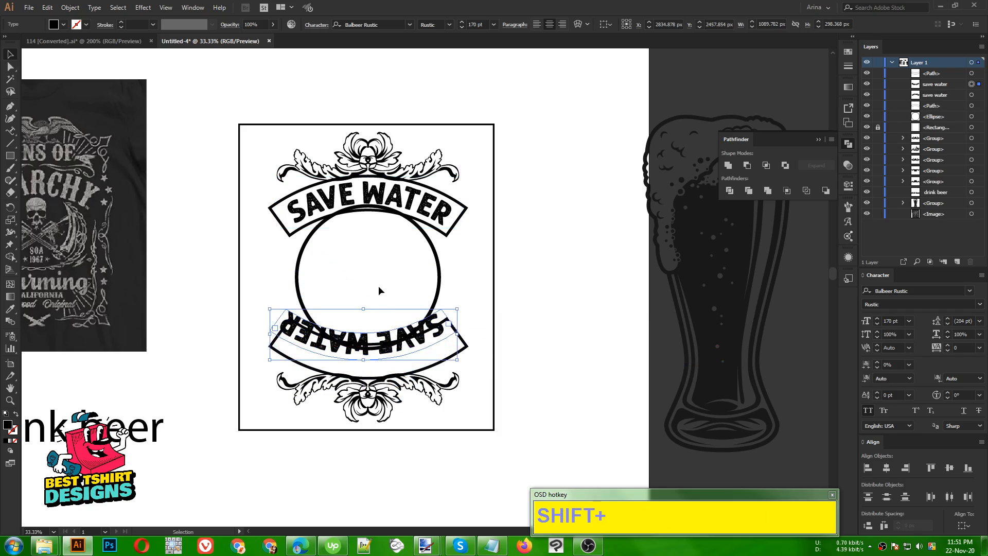
Nudge the upside-down "SAVE WATER" copy down and sideways until it sits centred inside the lower banner
key(Down)
key(Down)
key(Down)
key(Down)
key(Down)
key(Down)
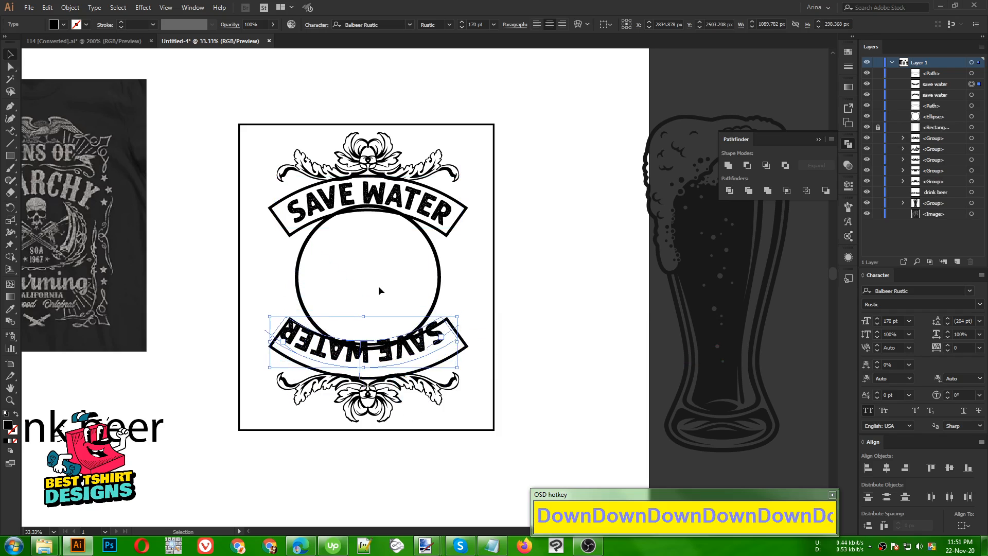
key(Down)
key(Down)
key(Down)
key(Down)
key(Down)
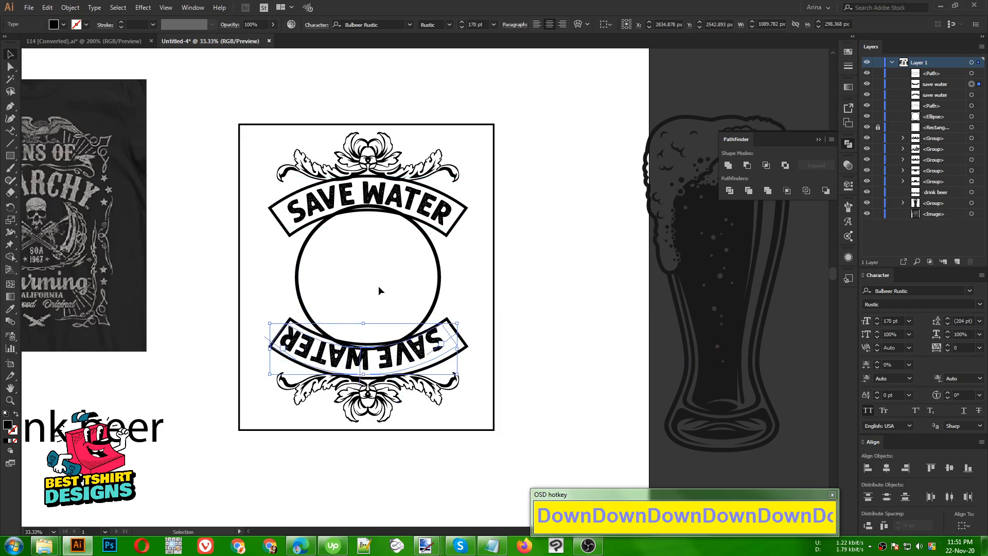
key(Right)
key(Right)
key(Right)
key(Right)
key(Right)
key(Right)
key(Right)
key(Right)
key(Right)
key(Right)
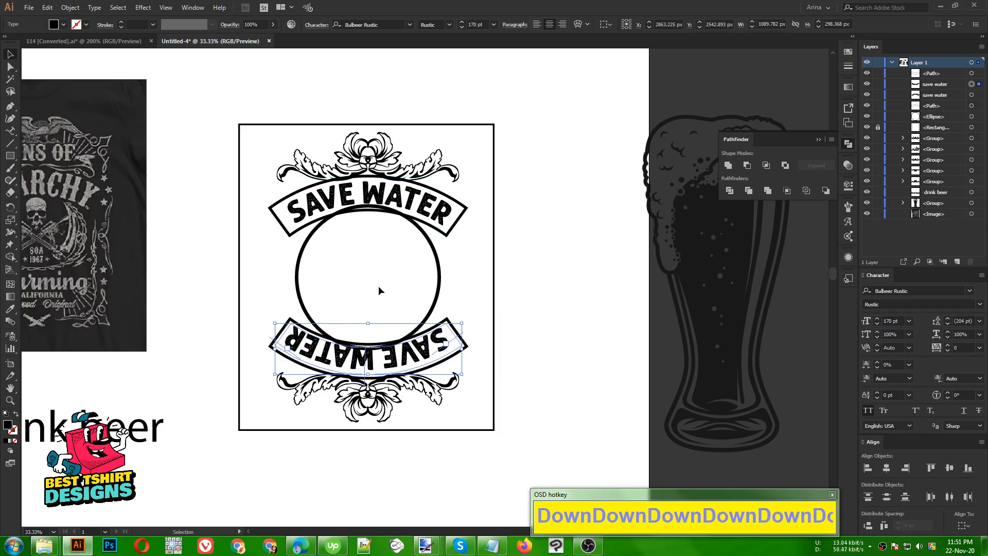
key(Down)
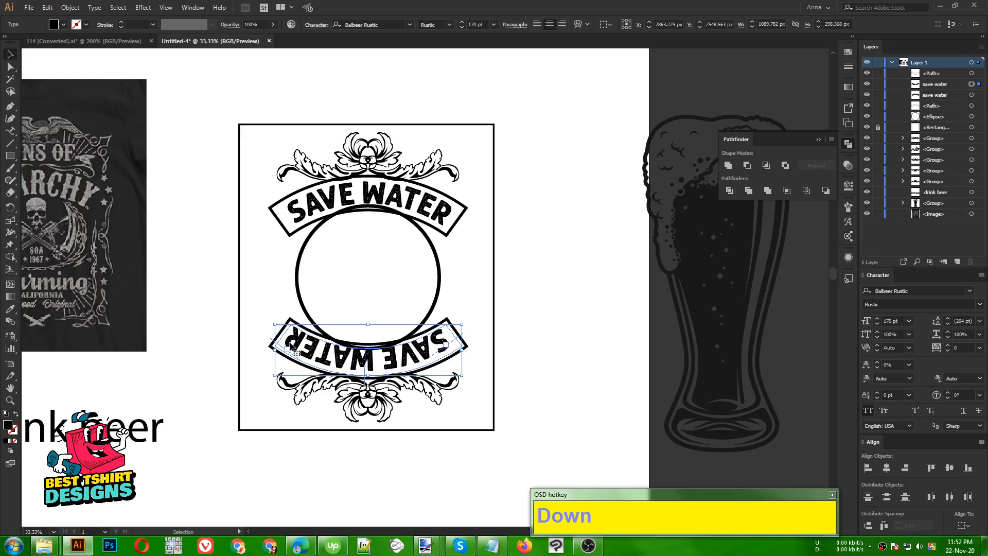
Match the loose "drink beer" text to the "SAVE WATER" character style, then cut it to the clipboard
click(113, 437)
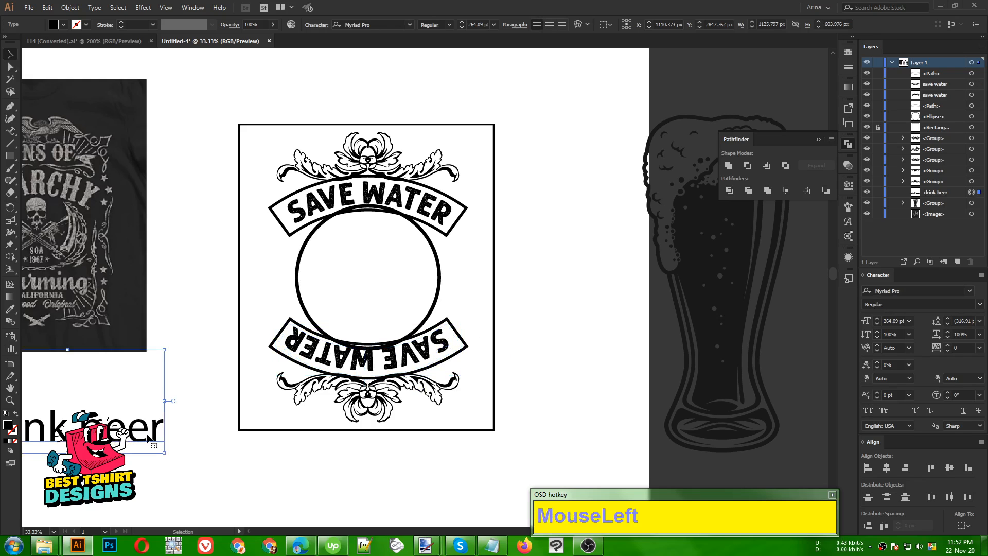
key(i)
click(322, 194)
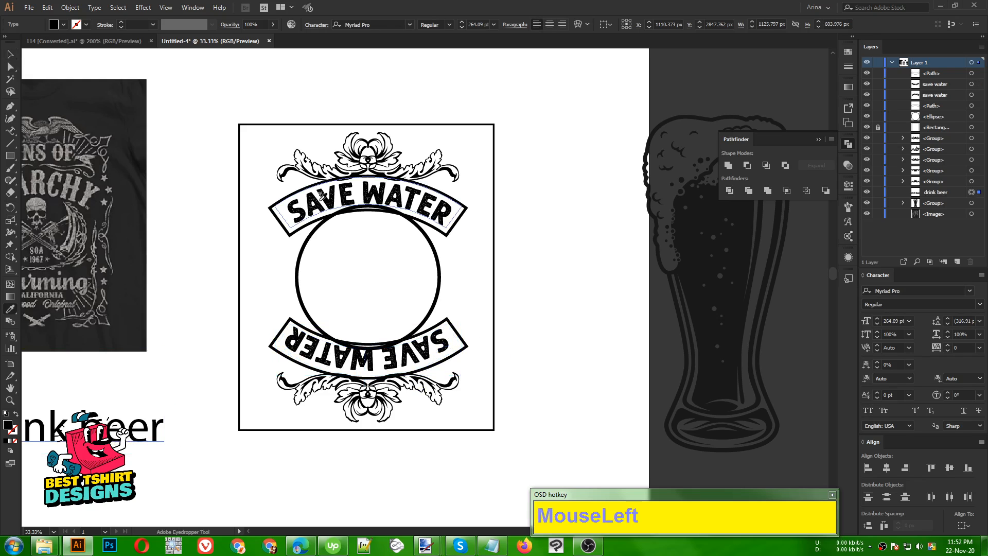
key(v)
drag(38, 410, 306, 468)
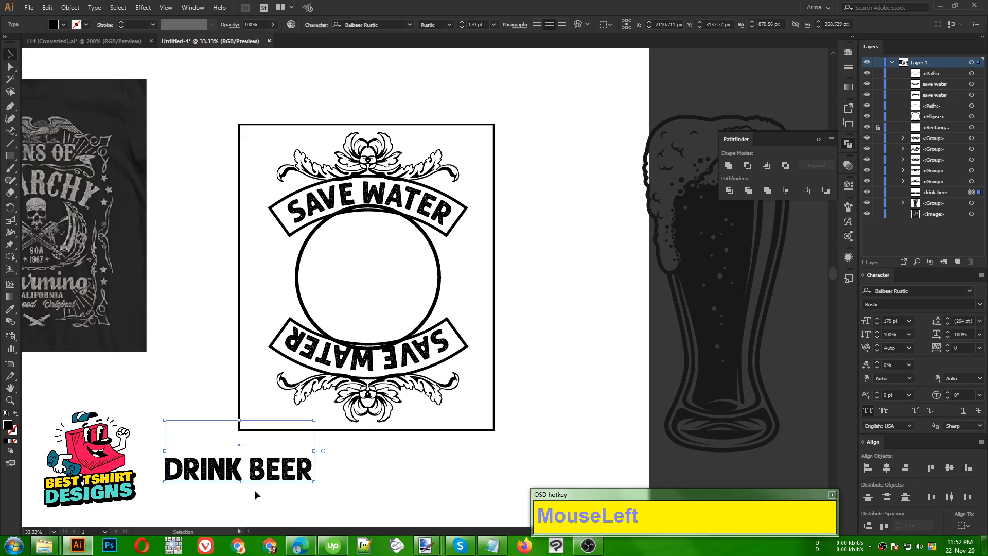
key(ctrl+x)
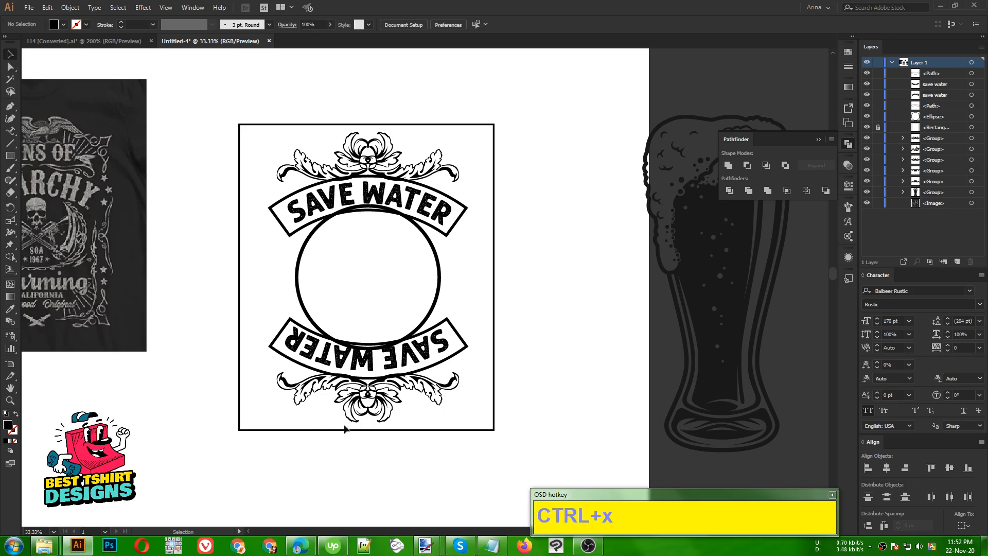
Replace the wording of the upside-down copy in the lower banner with the cut "drink beer" text
click(379, 361)
double_click(369, 358)
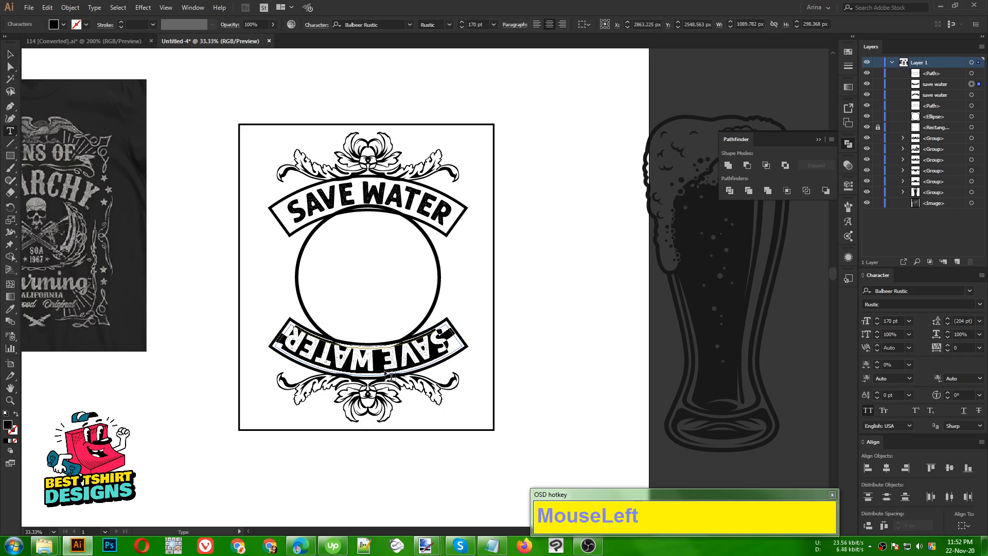
key(ctrl+v)
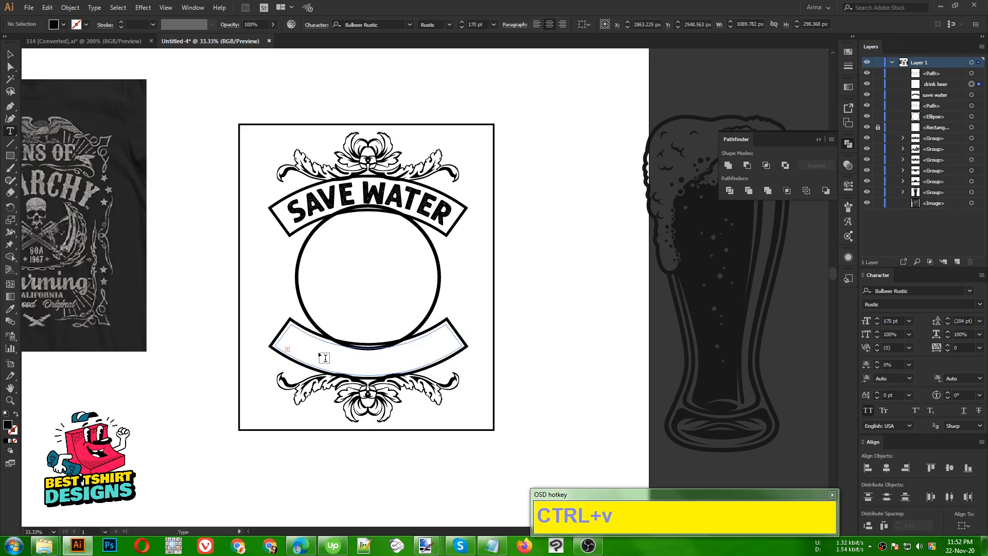
click(10, 54)
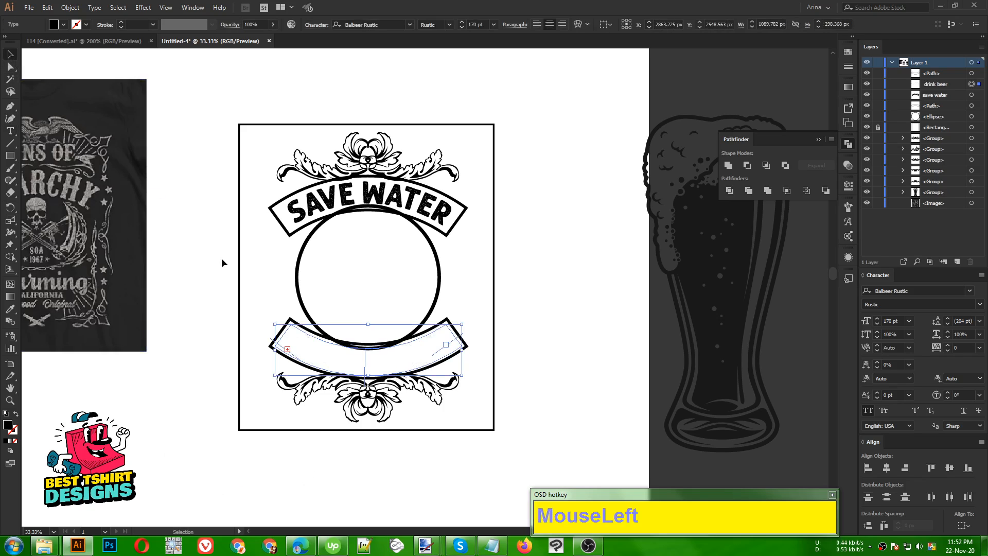
Reduce the font size of the lower banner's "drink beer" path text to 50 pt
scroll(478, 23, down, 1)
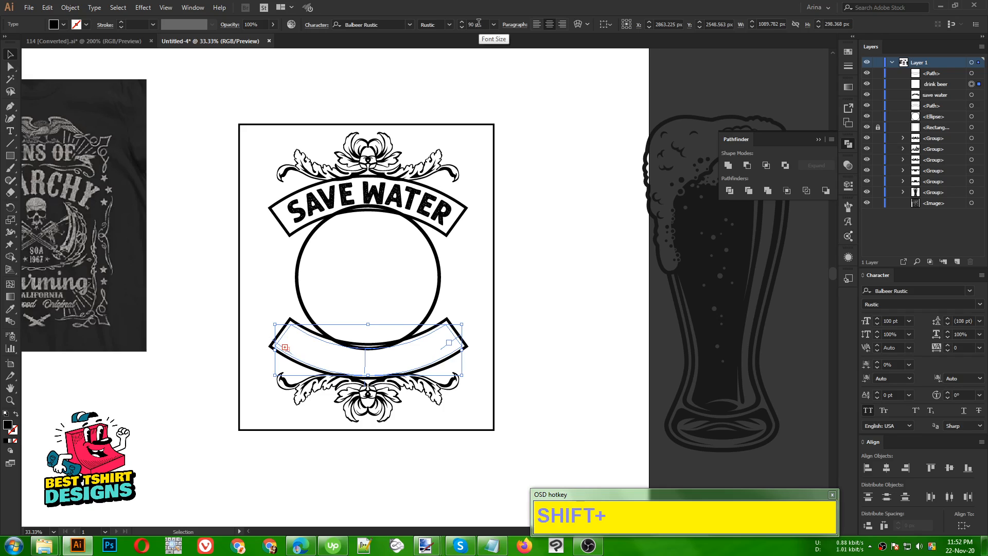
scroll(478, 24, down, 15)
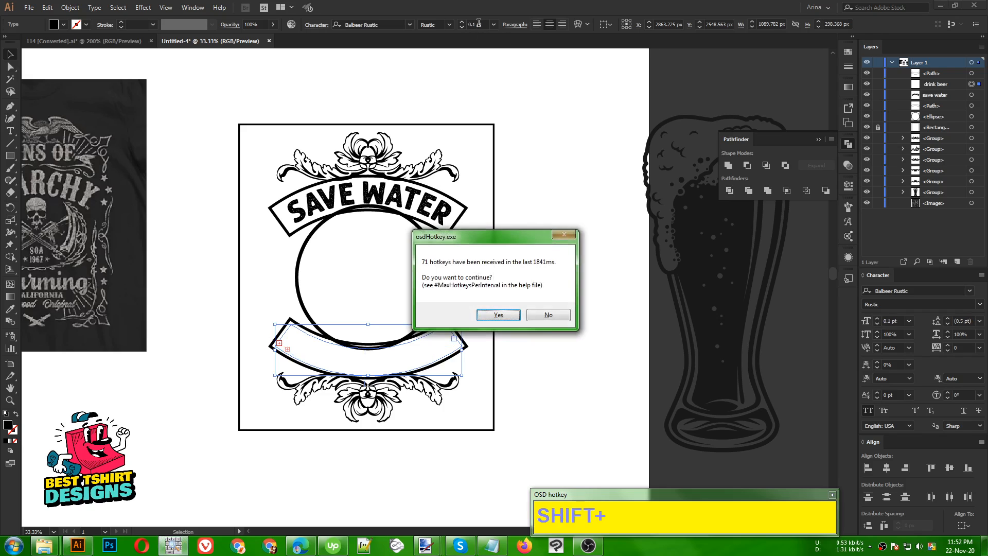
click(500, 315)
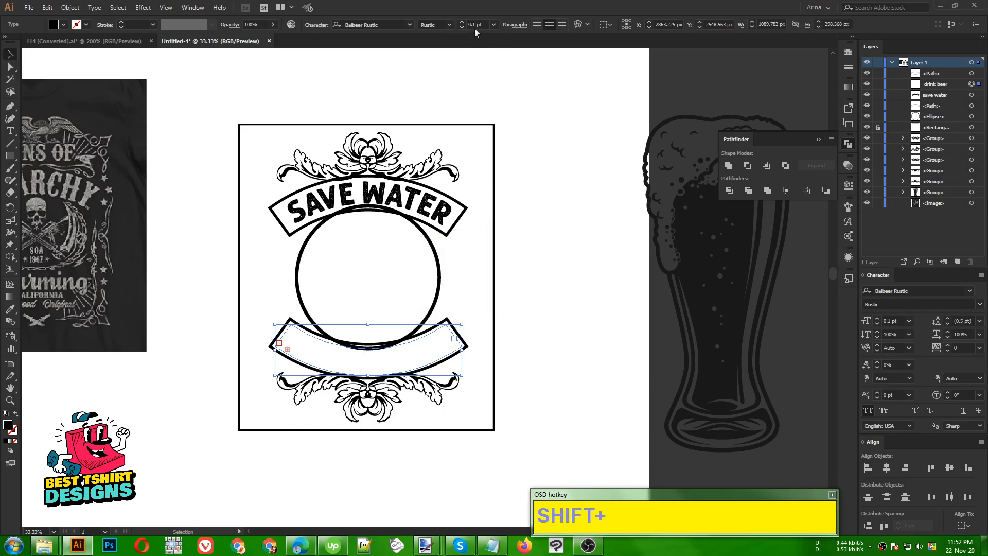
scroll(475, 26, up, 5)
scroll(430, 115, up, 2)
Try moving the "drink beer" path text's start and end brackets around the lower banner, then delete that path text
scroll(406, 166, down, 1)
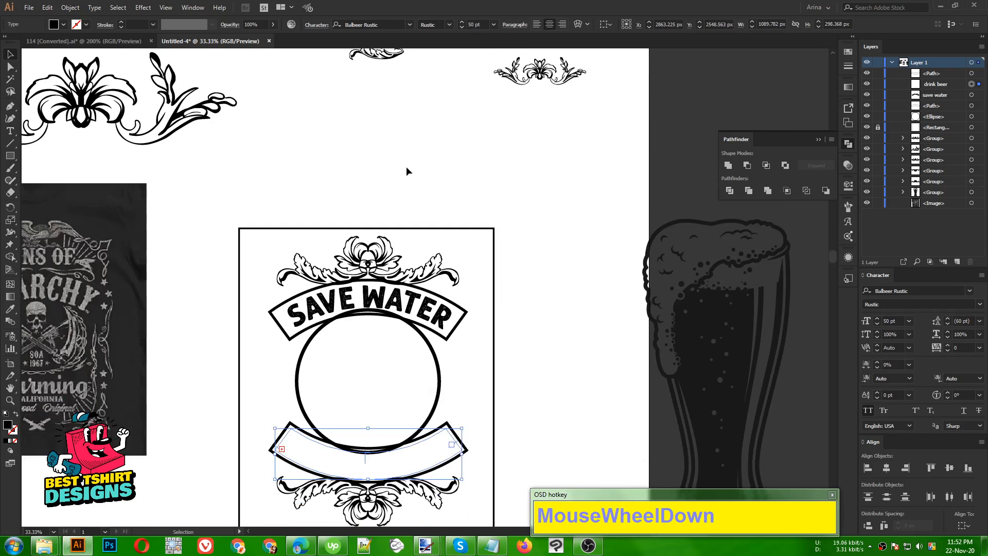
scroll(406, 171, down, 1)
alt+scroll(319, 471, up, 2)
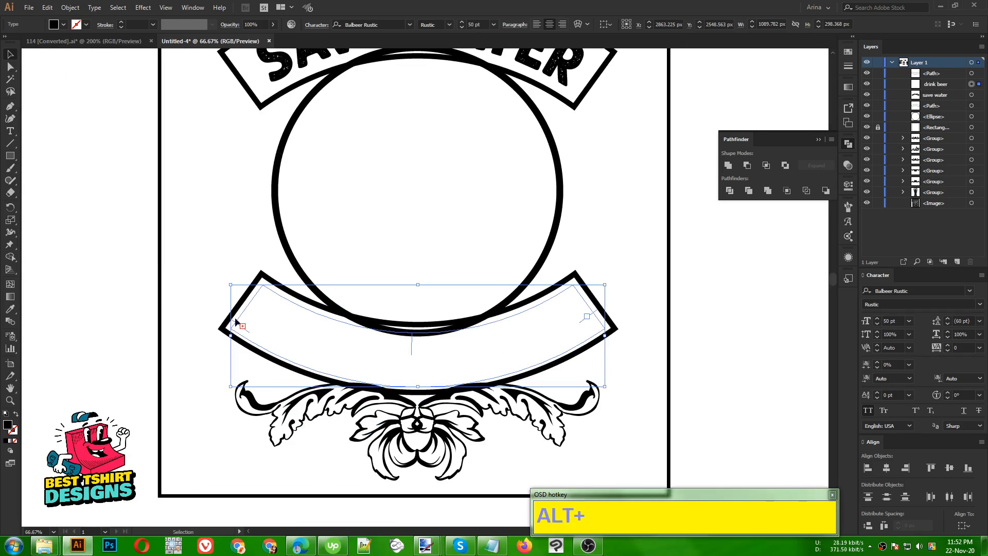
drag(238, 325, 628, 351)
drag(623, 261, 541, 297)
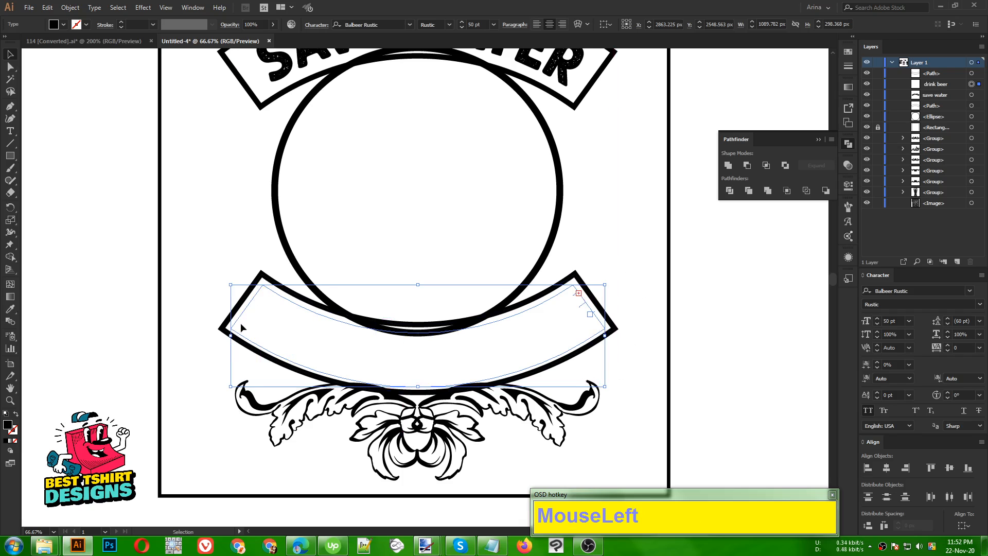
key(Delete)
Create an inner outline of the lower banner with Offset Path at -20 px, Miter joins and a miter limit of 4
click(261, 355)
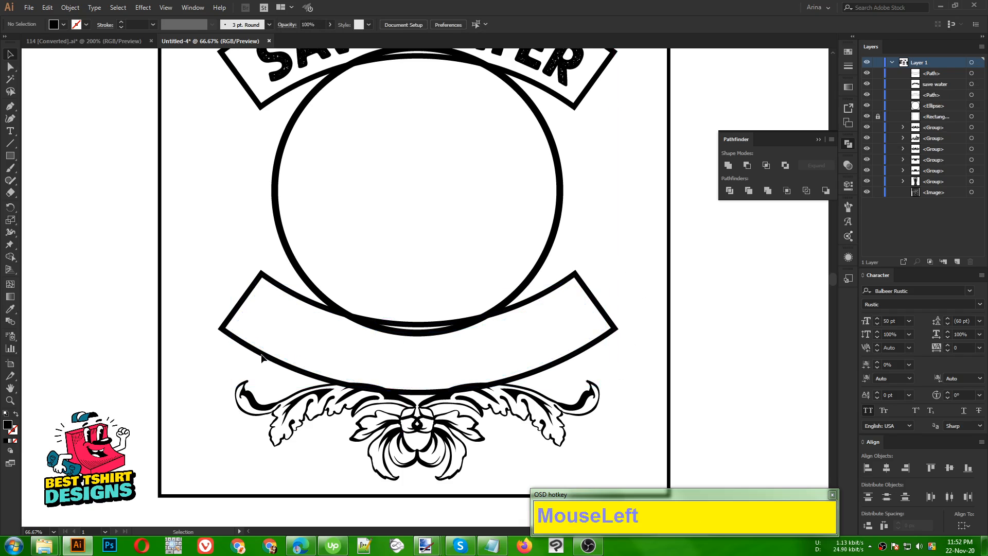
click(67, 8)
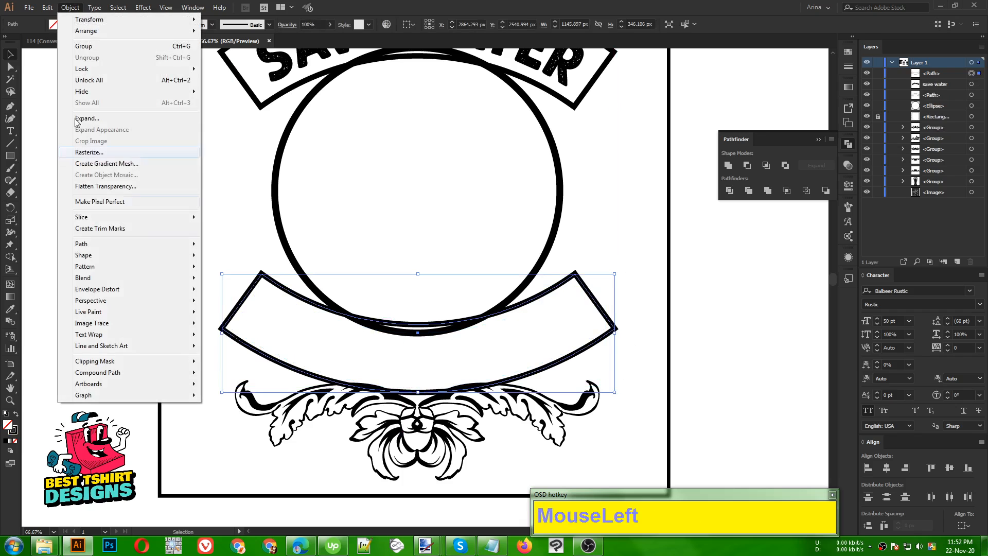
mouse_move(85, 246)
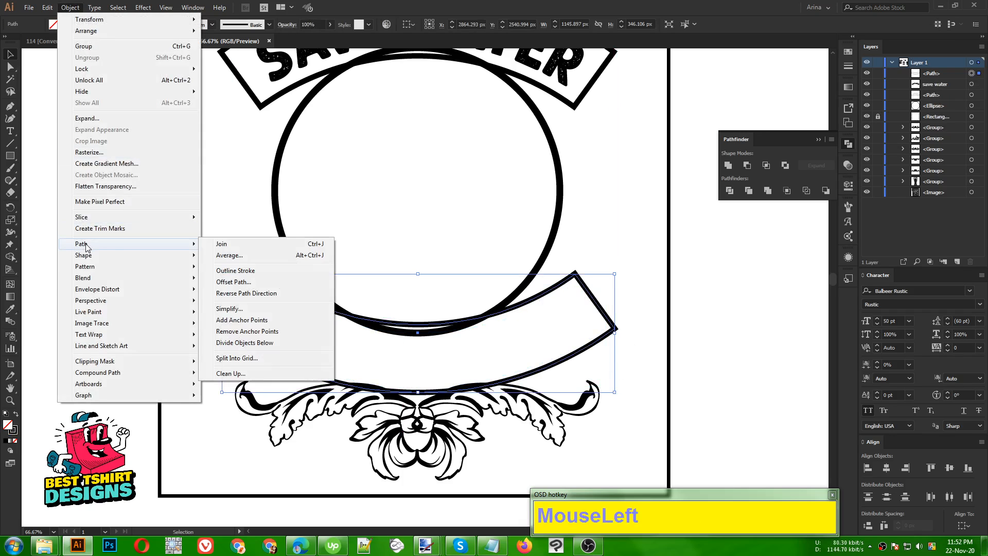
click(233, 281)
click(557, 230)
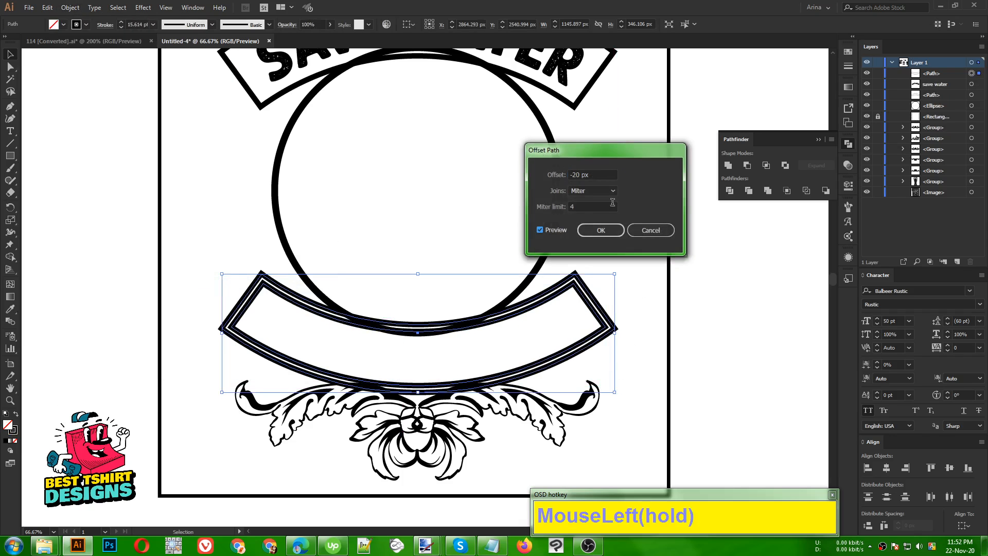
click(601, 230)
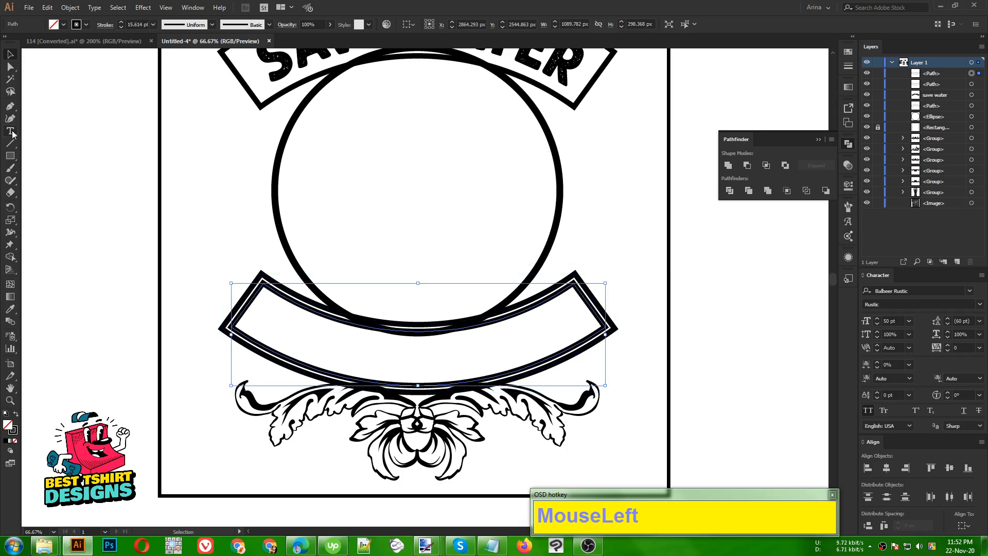
Add "drink beer" as path text on the lower banner's inner outline, starting from its lower-left corner, at 170 pt
drag(12, 132, 42, 158)
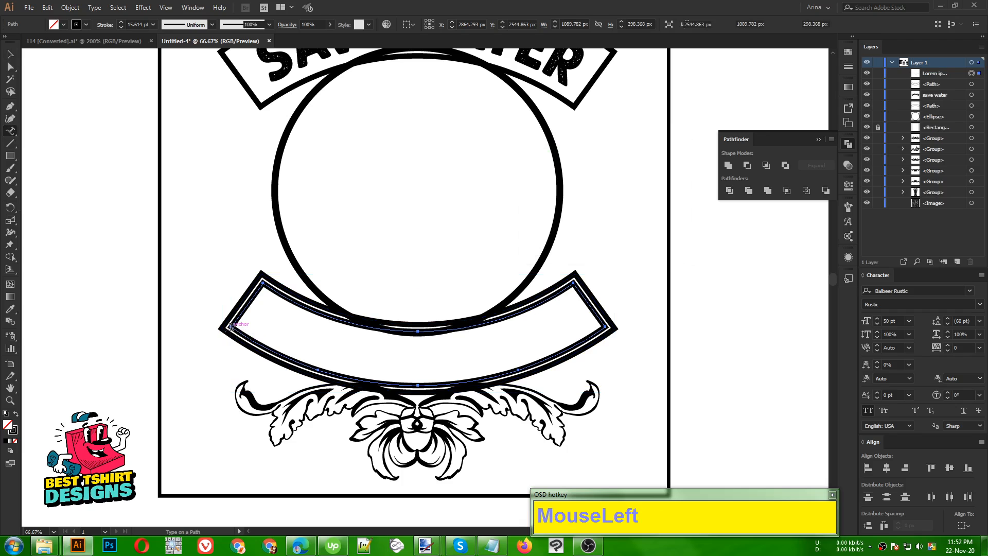
click(230, 326)
text(drink beer)
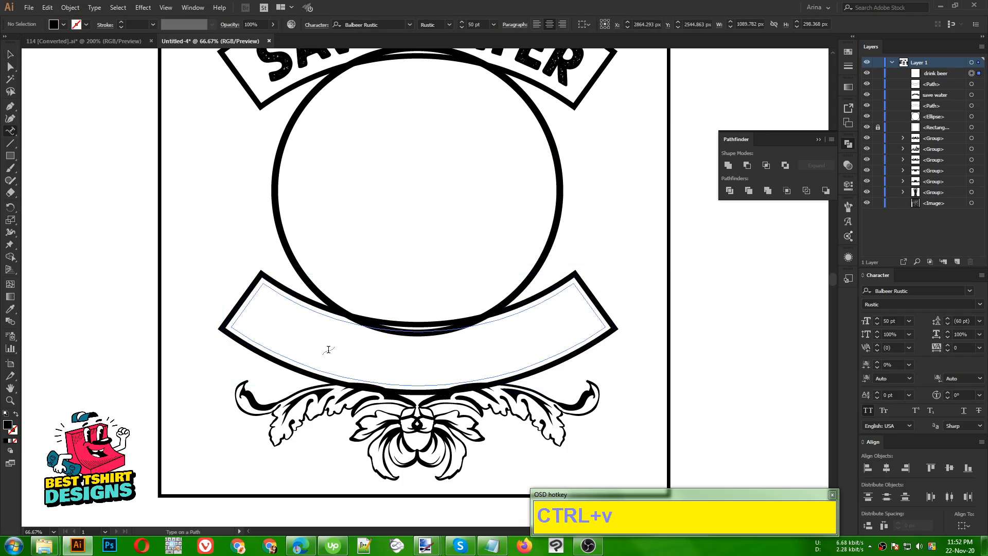
scroll(329, 349, down, 1)
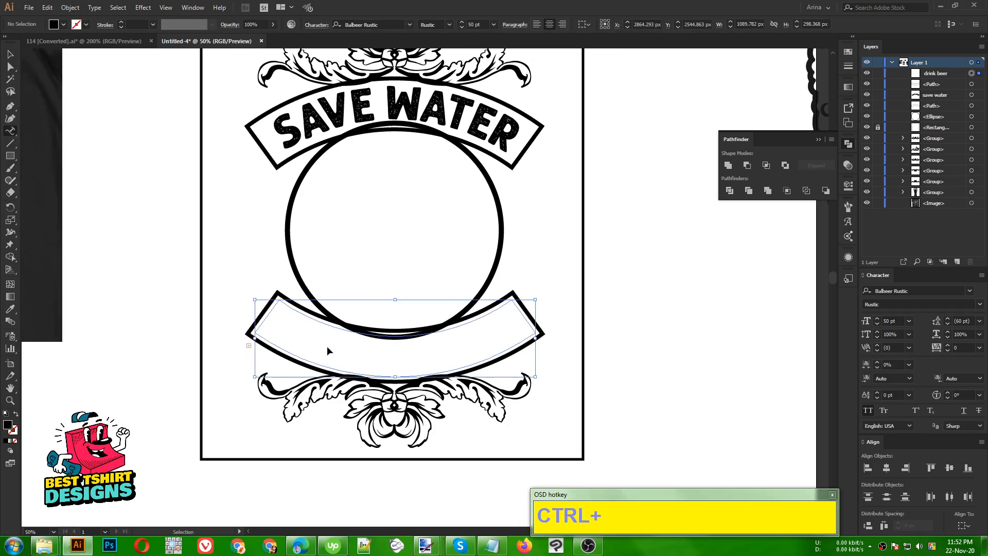
key(ctrl+a)
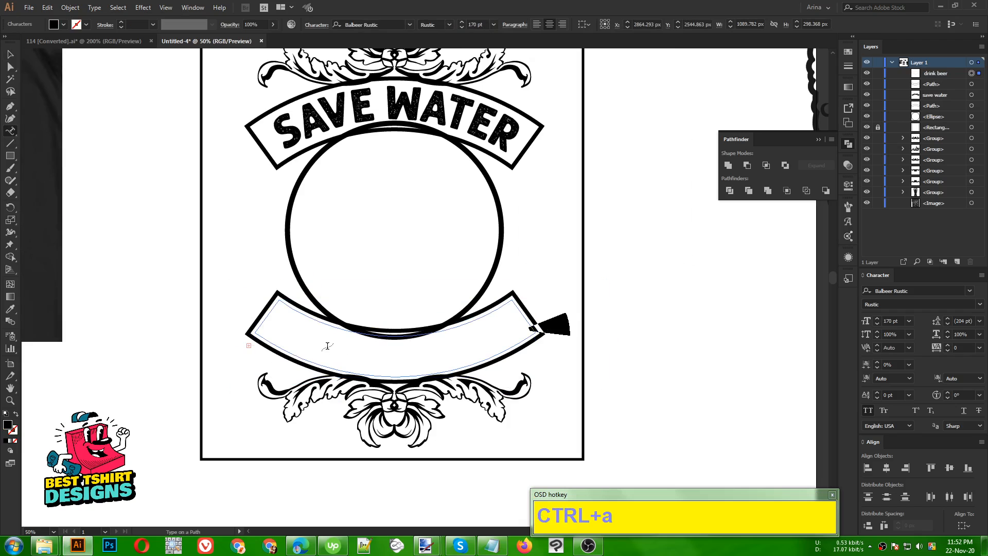
click(11, 55)
Copy the full "SAVE WATER" wording from the upper banner's path text
scroll(573, 344, down, 2)
click(505, 280)
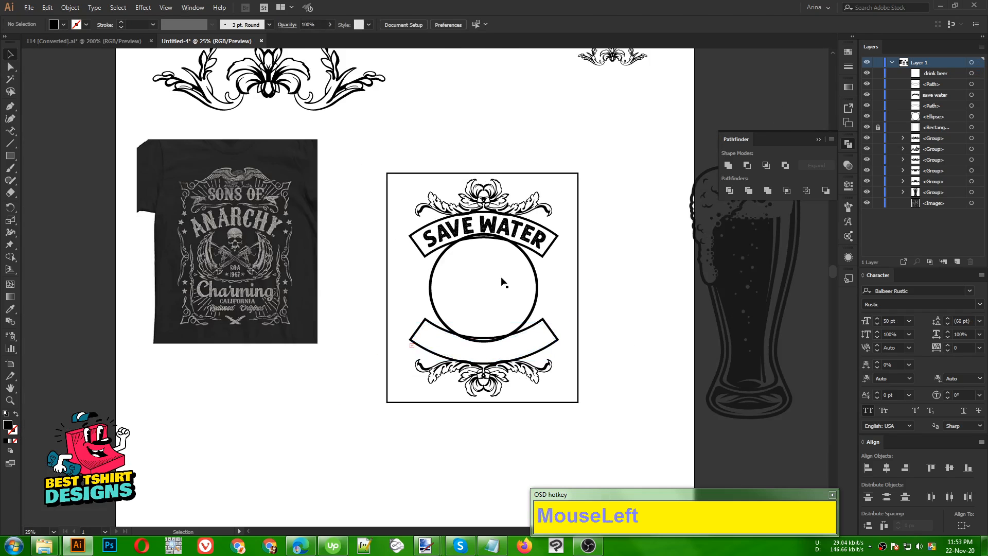
click(507, 249)
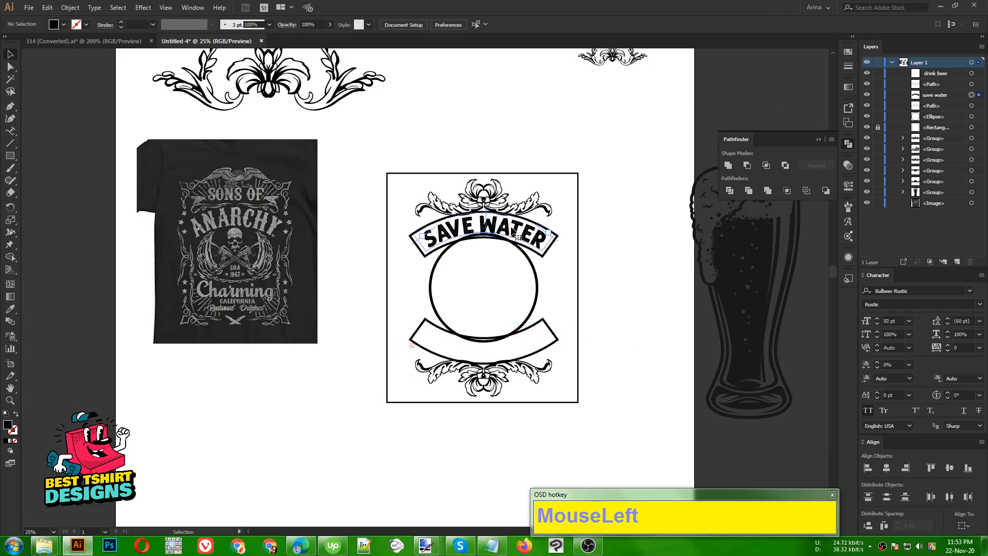
triple_click(516, 239)
key(ctrl+c)
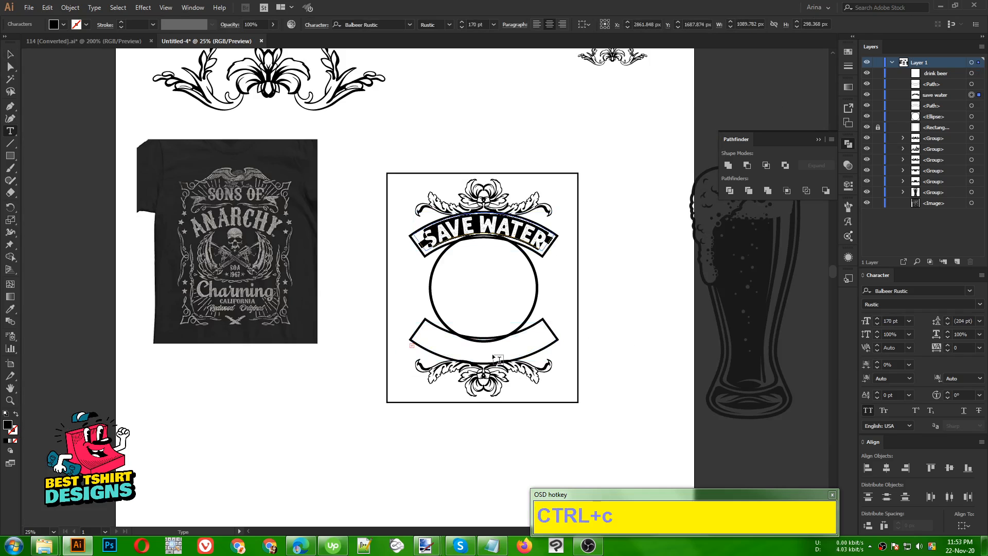
Undo the "drink beer" changes on the lower banner back to the "save water" text on its inner path
click(491, 361)
scroll(494, 365, up, 3)
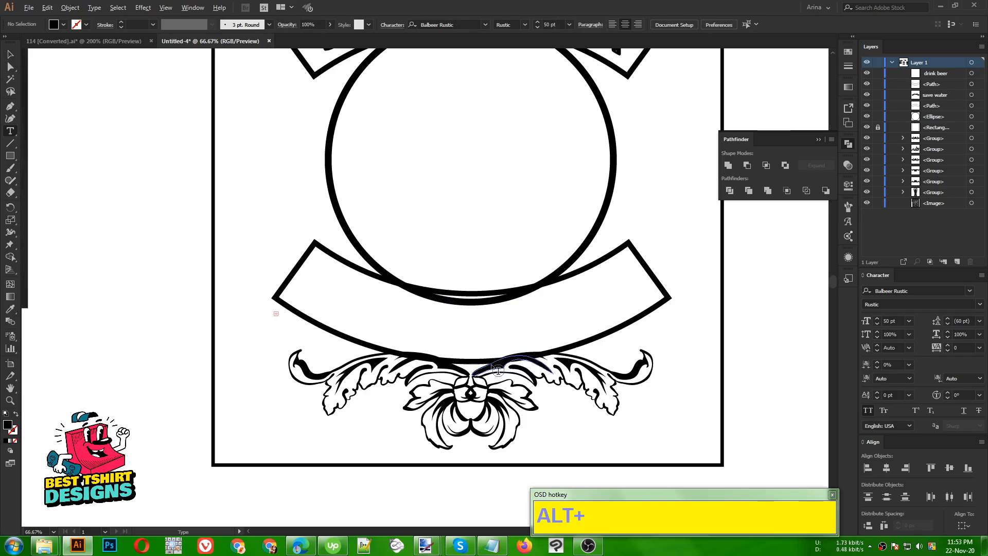
key(v)
click(307, 312)
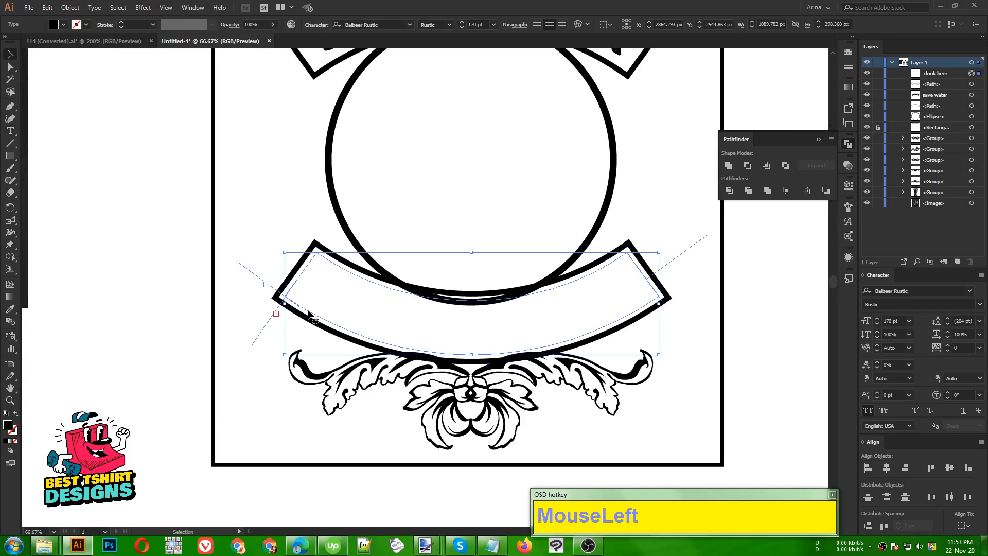
key(ctrl+z)
key(ctrl+z)
key(ctrl+z)
key(ctrl+z)
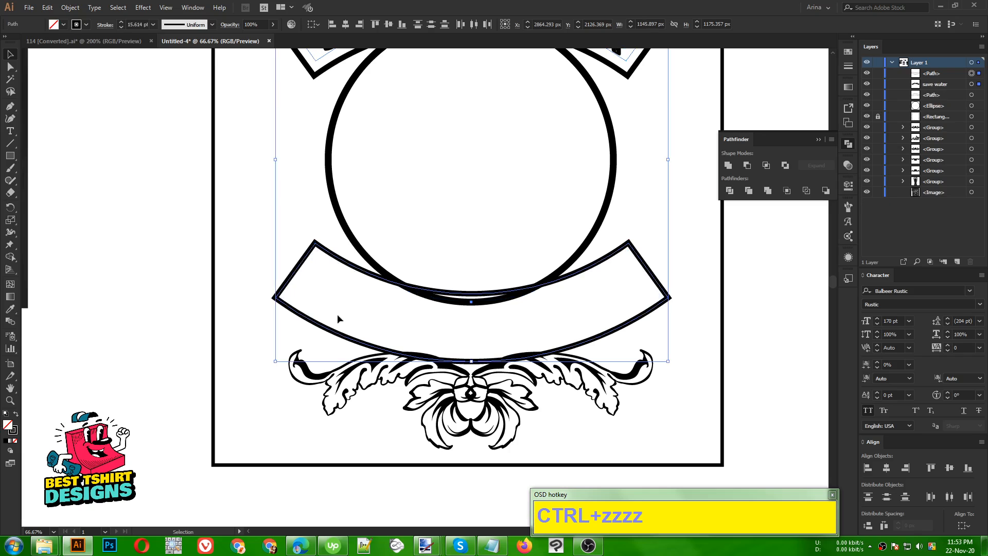
key(ctrl+z)
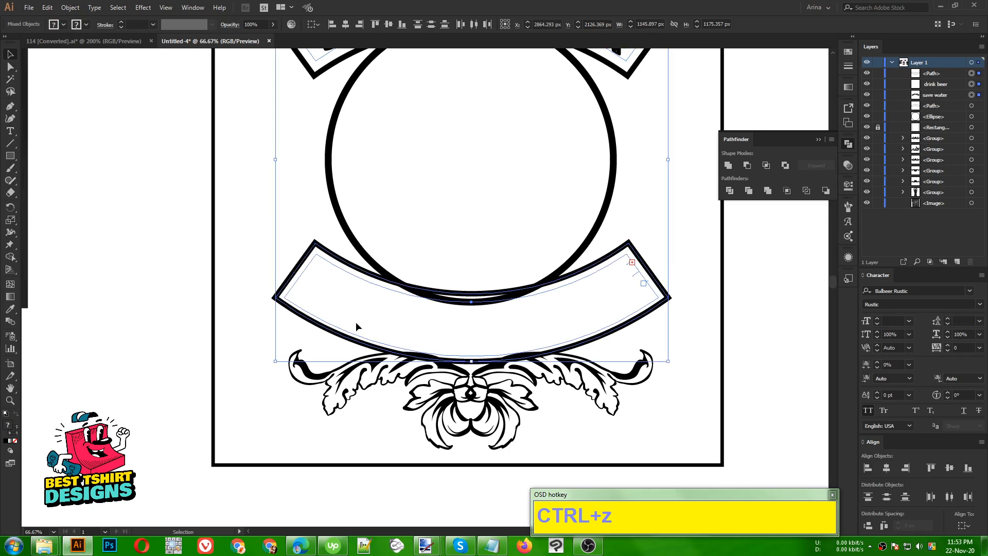
key(ctrl+z)
key(ctrl+z)
key(ctrl+z)
key(ctrl+z)
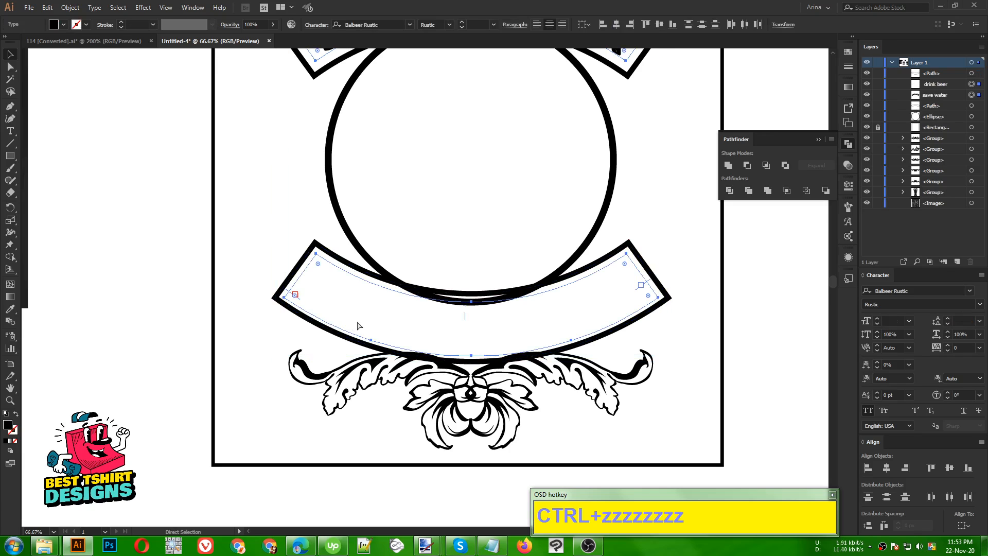
key(ctrl+z)
key(ctrl+z)
key(ctrl+z)
key(ctrl+z)
key(ctrl+z)
key(ctrl+z)
key(ctrl+z)
key(ctrl+z)
key(ctrl+z)
key(ctrl+z)
key(ctrl+z)
Flip the lower banner's "save water" path text inside the outline and centre it along the bottom curve
key(F10)
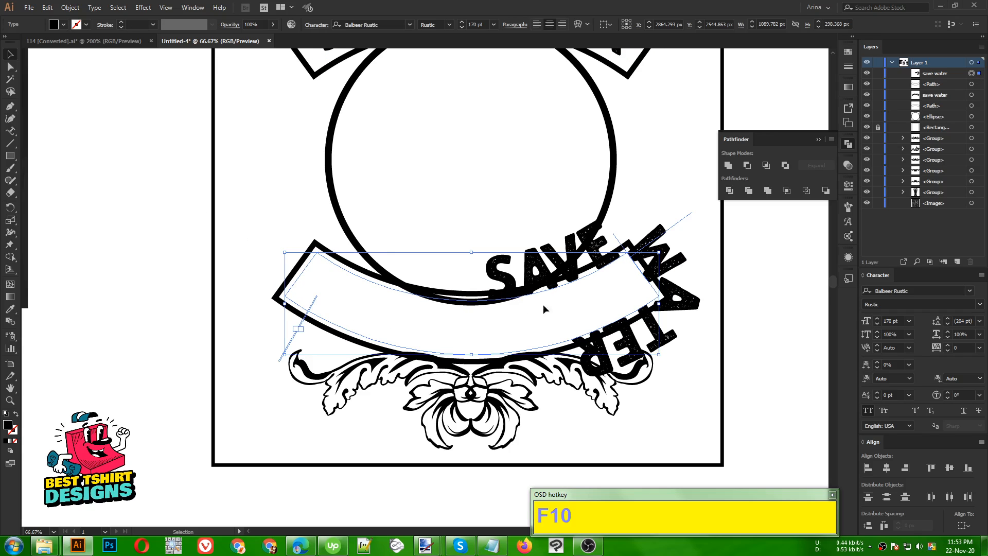
drag(673, 225, 668, 252)
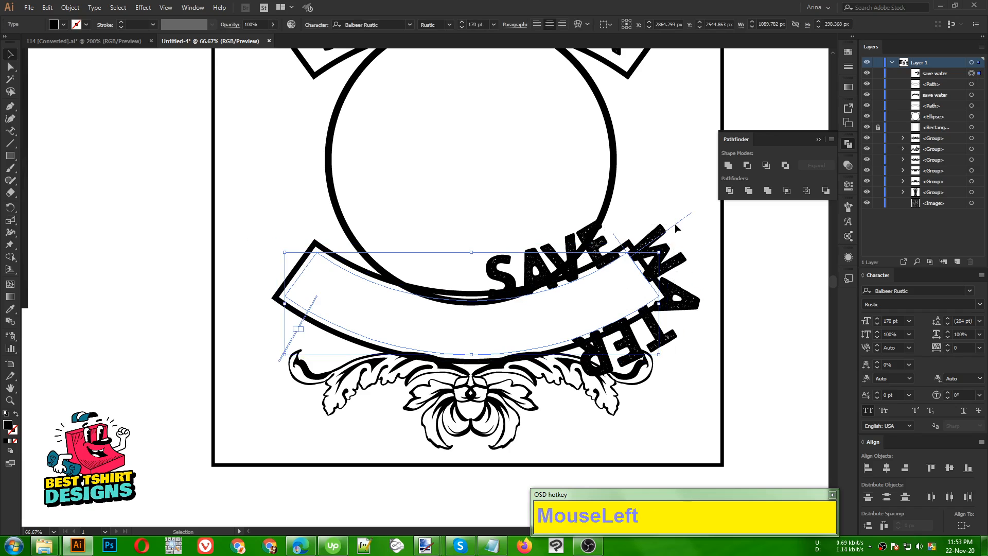
drag(676, 228, 469, 345)
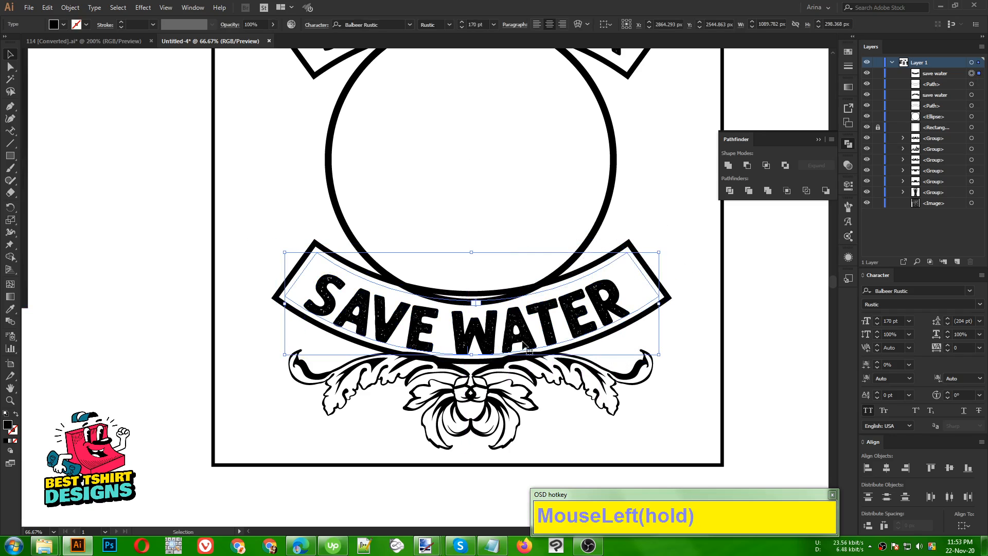
Replace the lower banner's path text with "drink water"
double_click(515, 343)
triple_click(514, 343)
text(d)
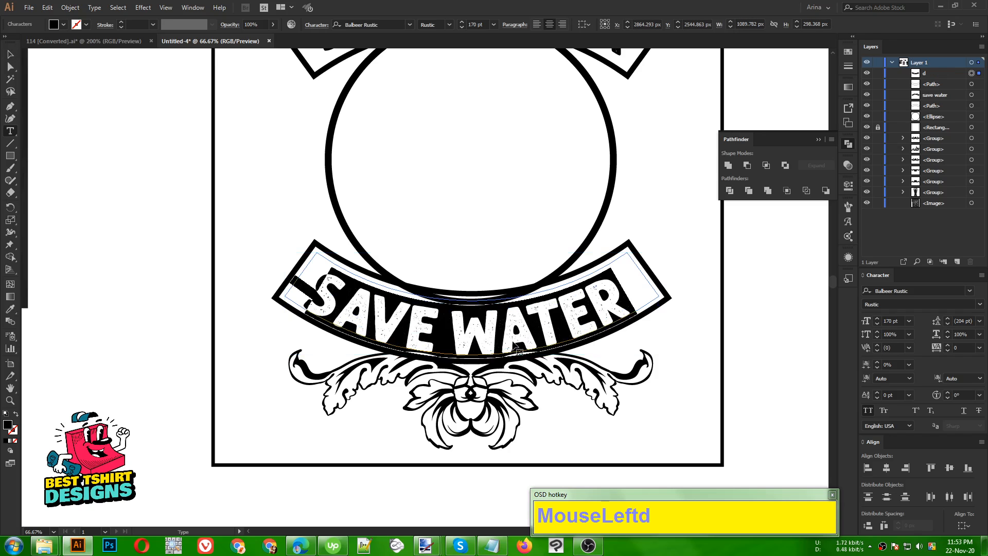
text(rink water)
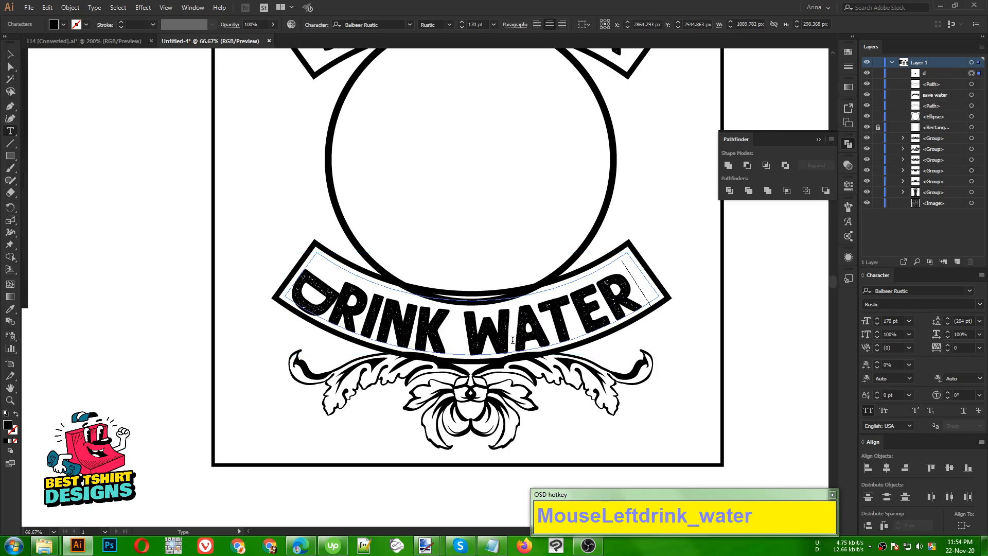
click(10, 54)
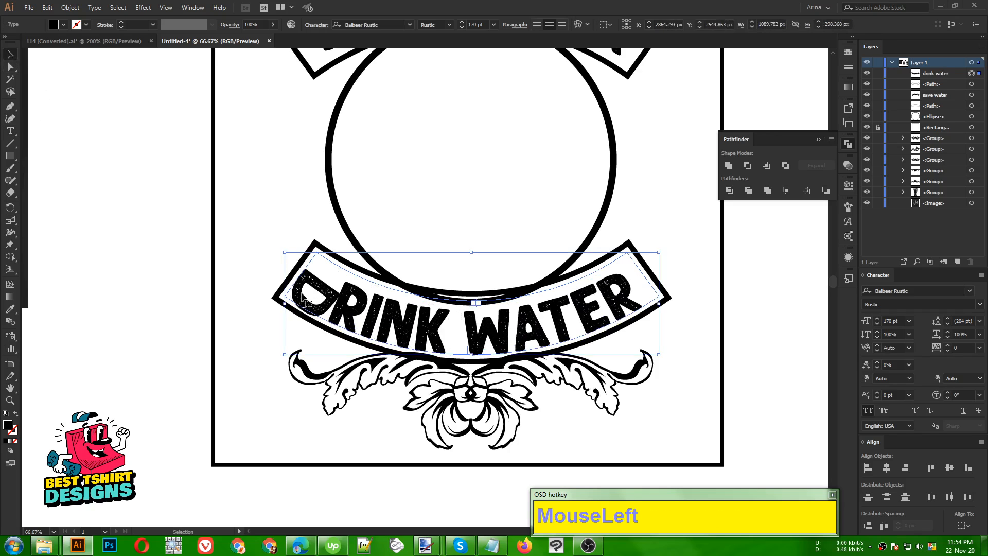
Try sliding the "drink water" text along its path by its centre bracket, then undo it
key(Right)
key(Left)
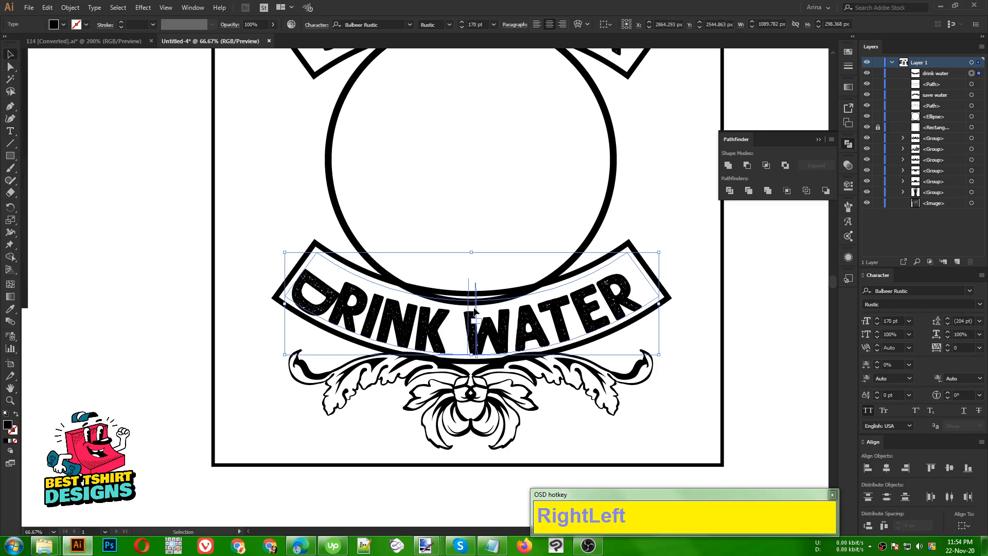
drag(477, 319, 455, 314)
key(ctrl+z)
click(516, 317)
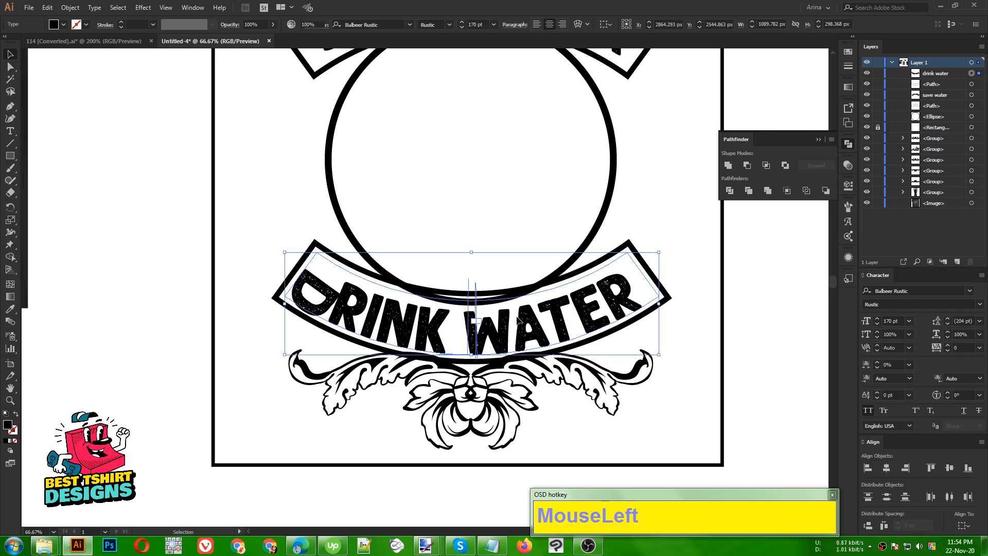
click(528, 334)
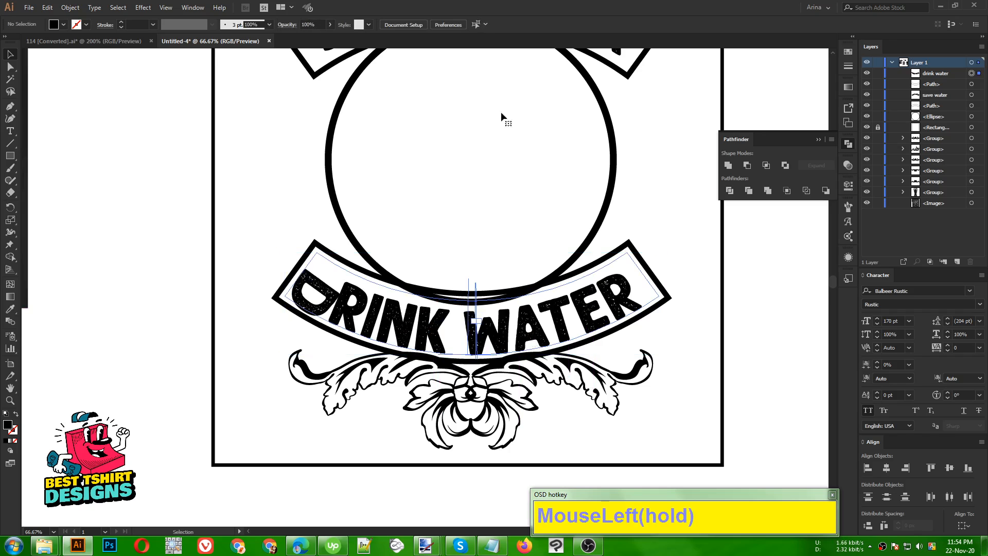
Reduce the "drink water" text to 160 pt and nudge it slightly up within the lower banner
click(476, 25)
key(shift+Down)
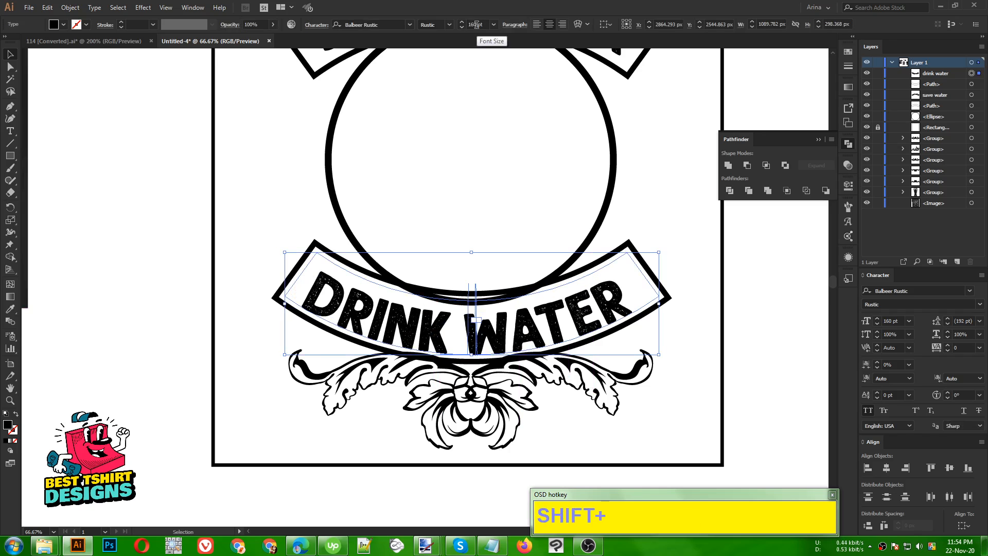
key(Up)
key(Up)
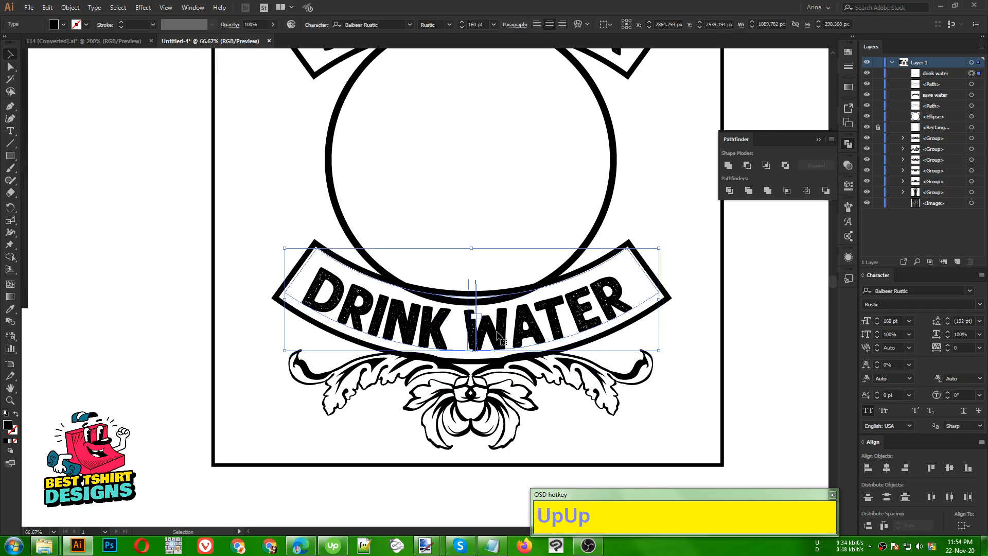
Convert "DRINK WATER" to outlines and enlarge it proportionally from its centre to about 1020 px wide
right_click(601, 300)
click(634, 372)
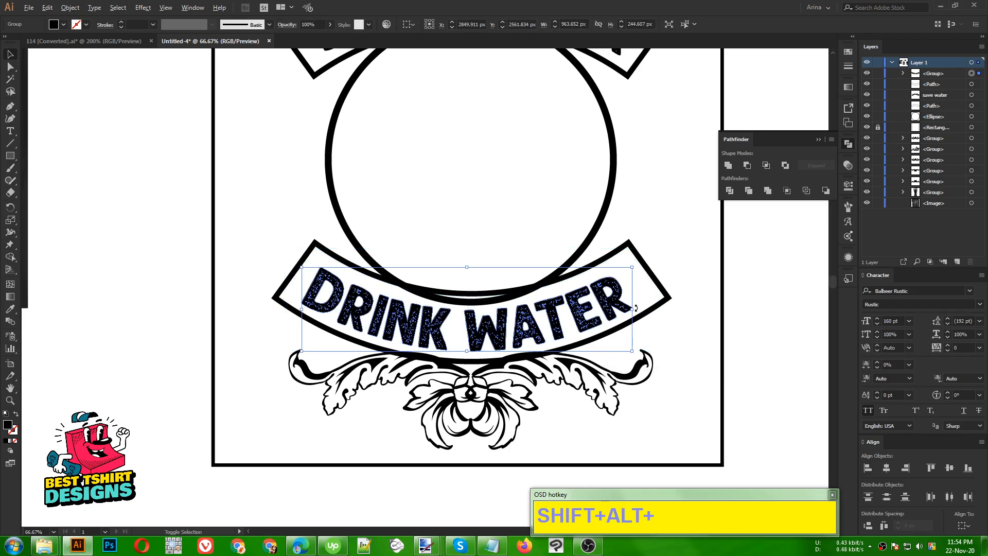
drag(638, 307, 642, 307)
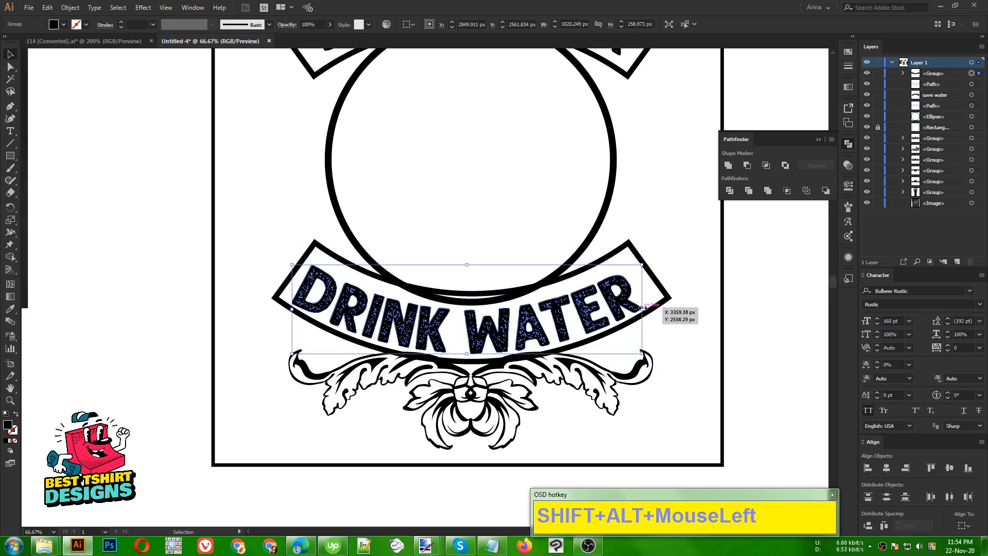
Nudge the outlined "DRINK WATER" lettering slightly up and right to centre it in the lower banner
key(Up)
key(Up)
key(Right)
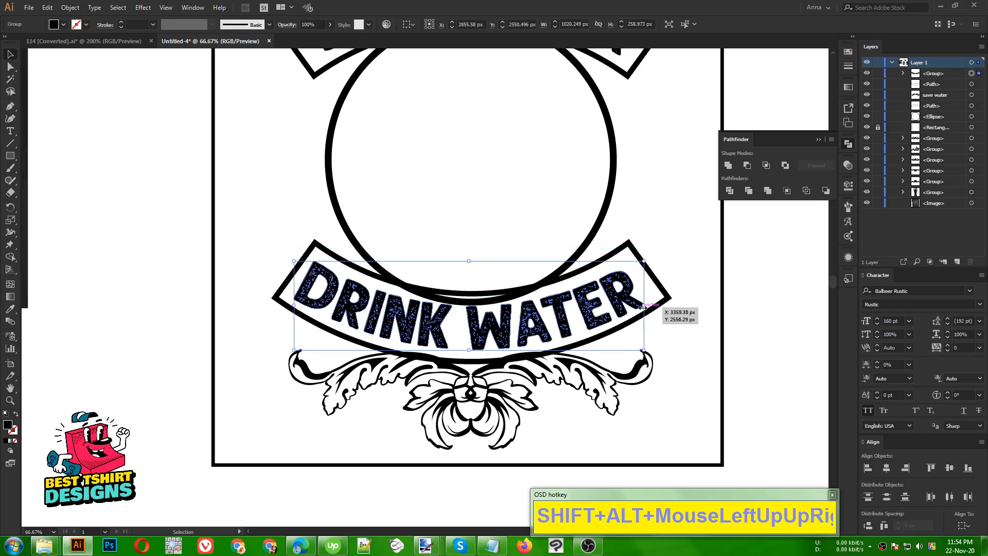
key(Right)
key(Up)
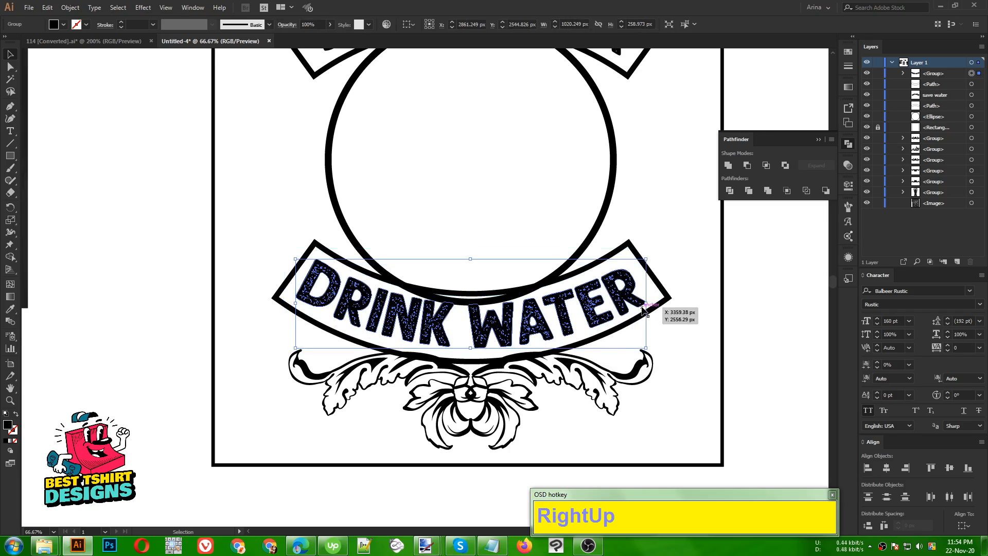
key(Left)
key(Right)
key(Down)
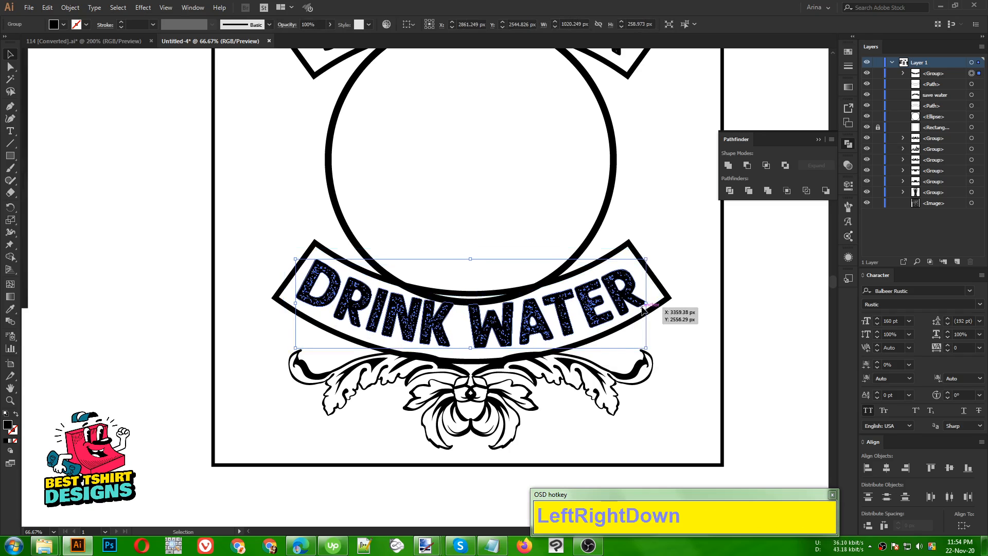
Convert the upper banner's "SAVE WATER" path text to outlines
alt+scroll(353, 318, down, 1)
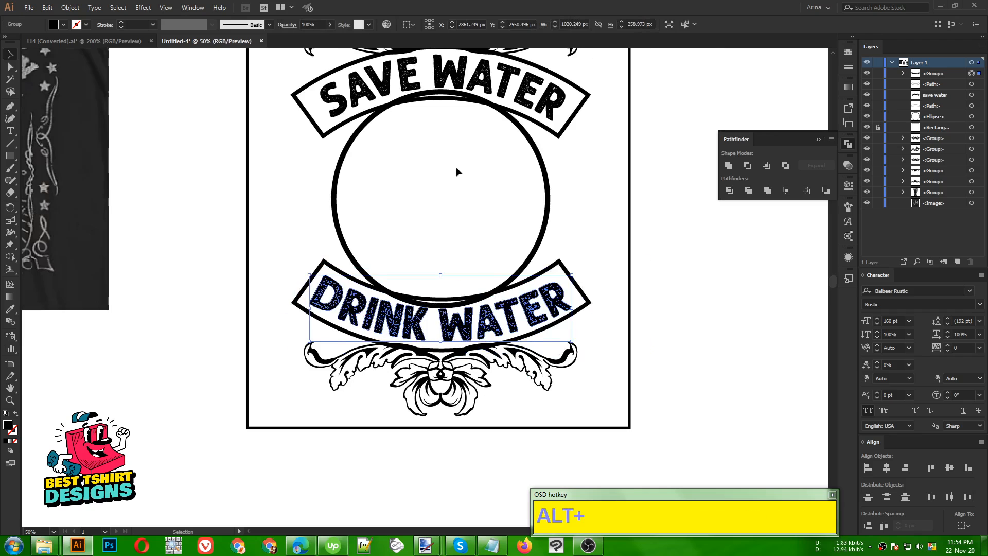
scroll(448, 206, up, 3)
click(449, 148)
right_click(450, 147)
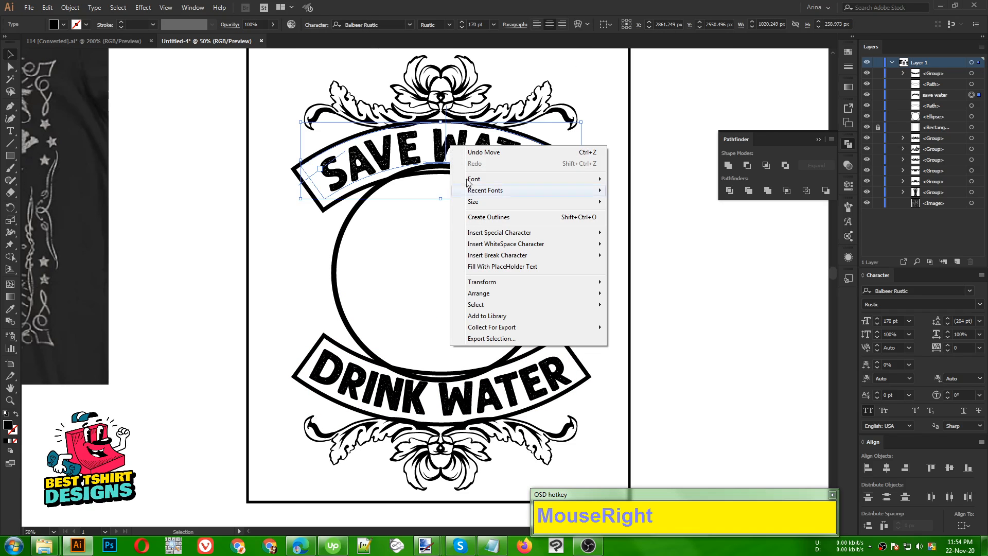
click(478, 216)
Enlarge the outlined "SAVE WATER" proportionally from its centre to about 1003 px wide and nudge it into the banner's middle
alt+scroll(472, 145, up, 1)
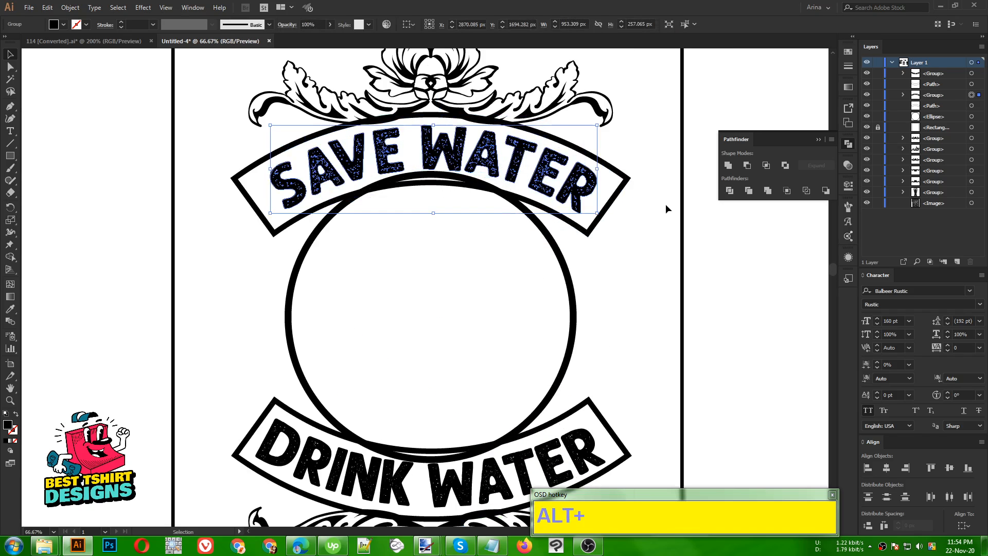
drag(598, 170, 607, 177)
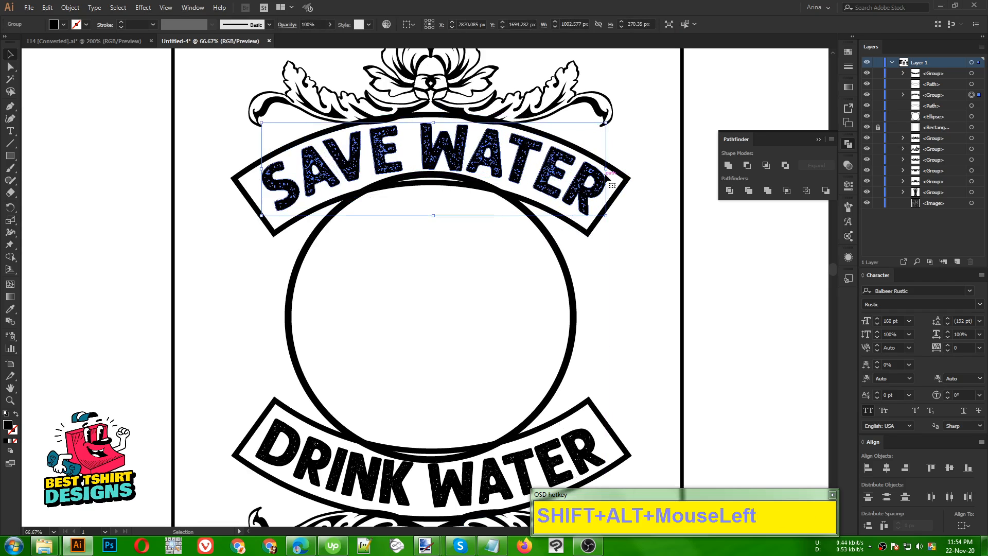
key(Left)
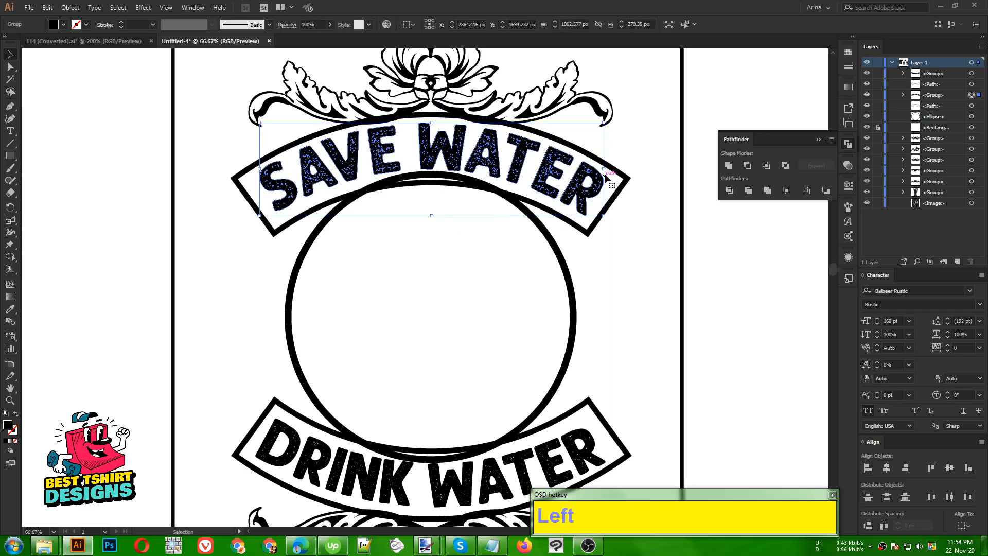
key(Down)
click(628, 282)
Move the beer glass horizontally closer to the rectangular frame, partly onto the artboard
scroll(357, 205, down, 2)
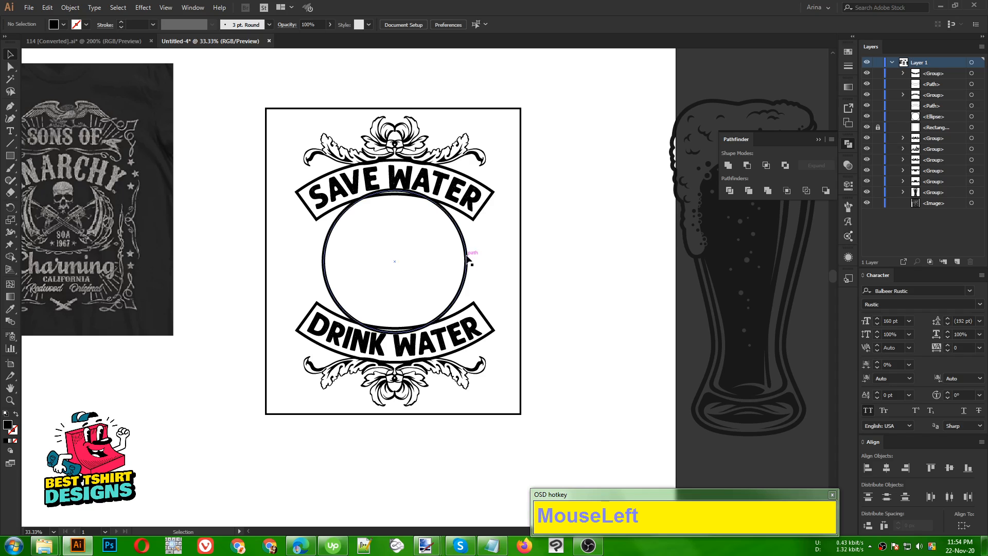
drag(737, 283, 562, 283)
click(374, 215)
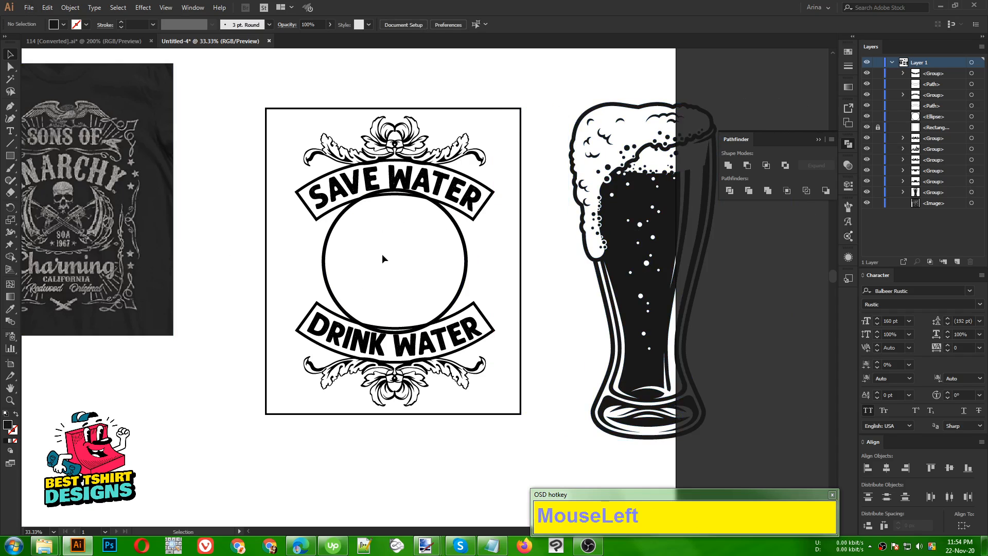
Draw a horizontal line about 786 px long below the frame with the Pen tool and give it a black 10 pt stroke
click(10, 107)
scroll(247, 284, down, 3)
click(123, 396)
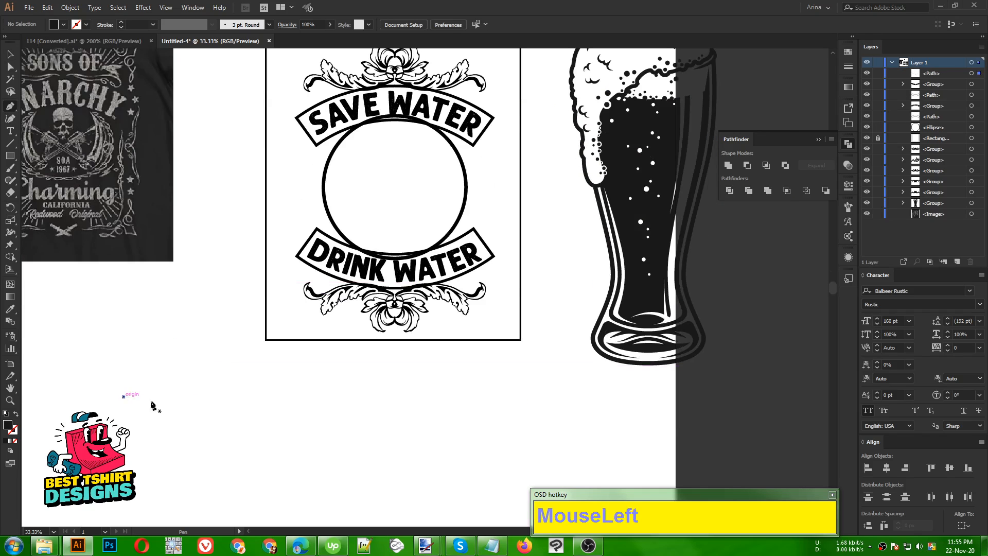
shift+click(258, 396)
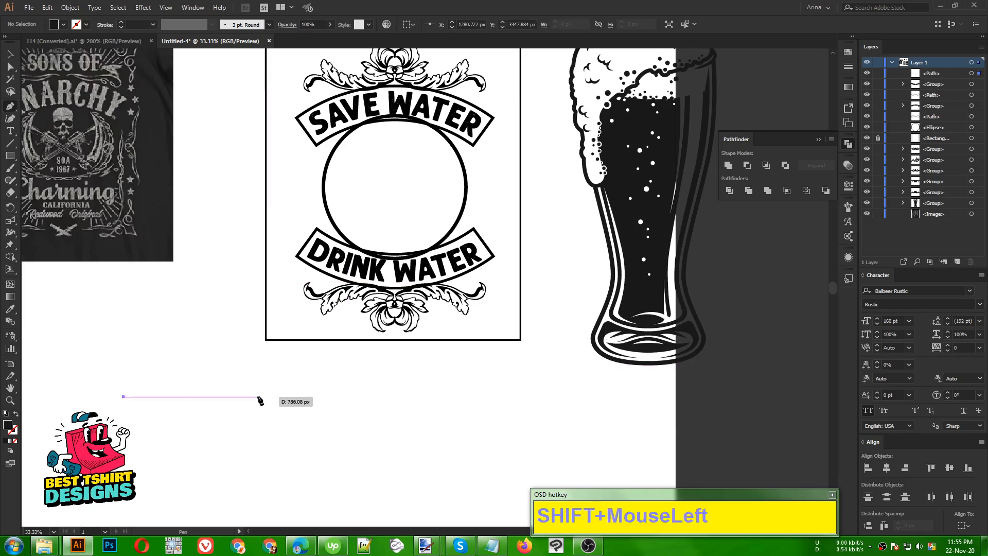
key(v)
drag(281, 382, 158, 442)
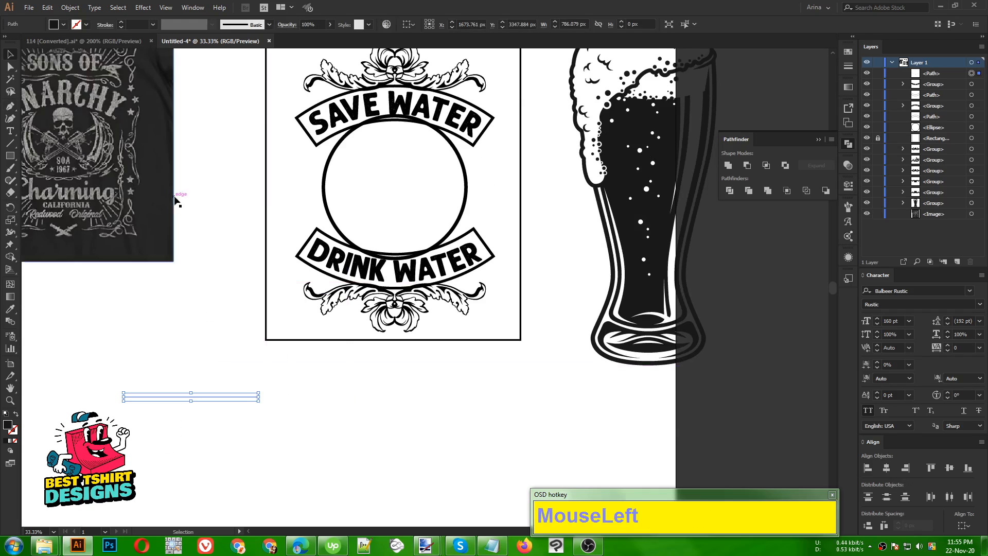
key(shift+x)
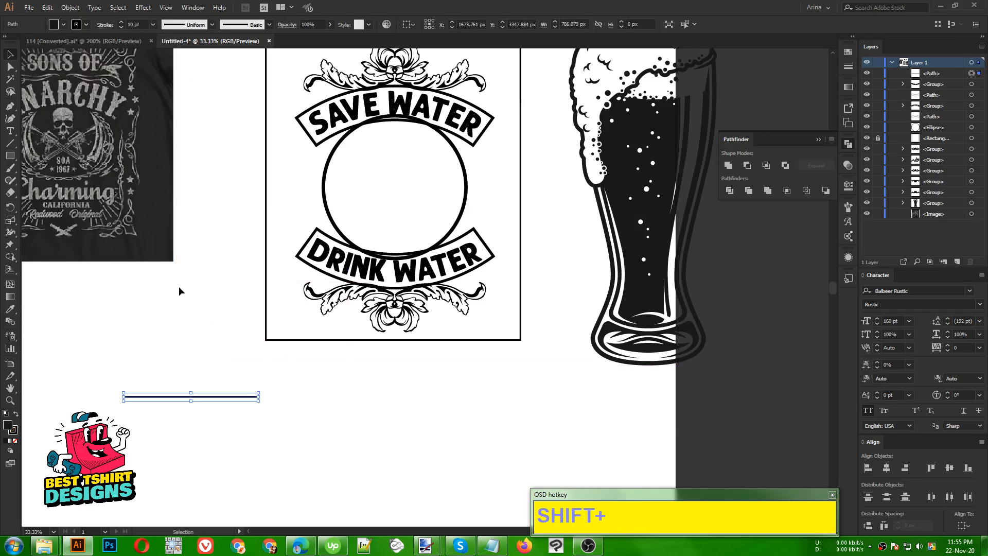
Set the horizontal line's stroke to a round cap
click(193, 283)
drag(176, 386, 230, 452)
click(102, 25)
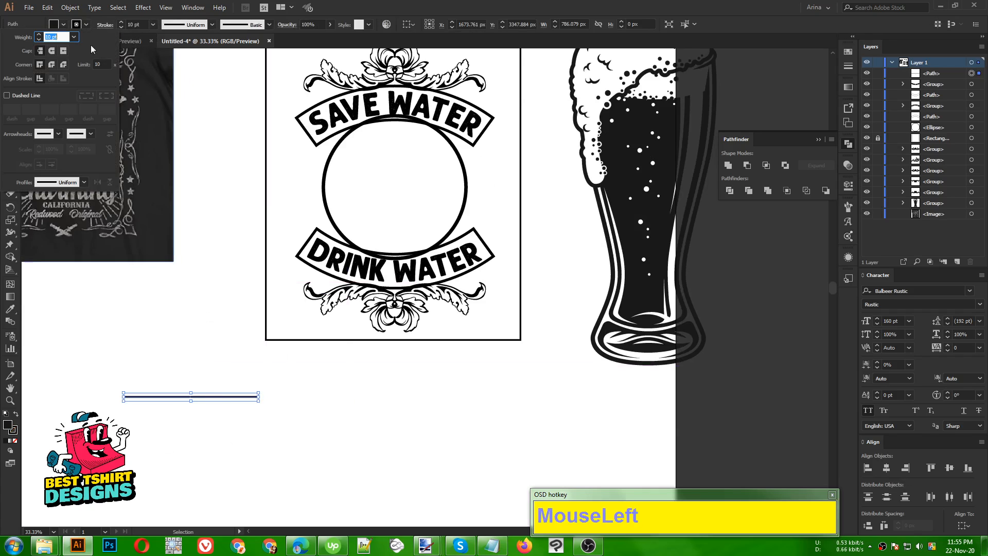
click(54, 51)
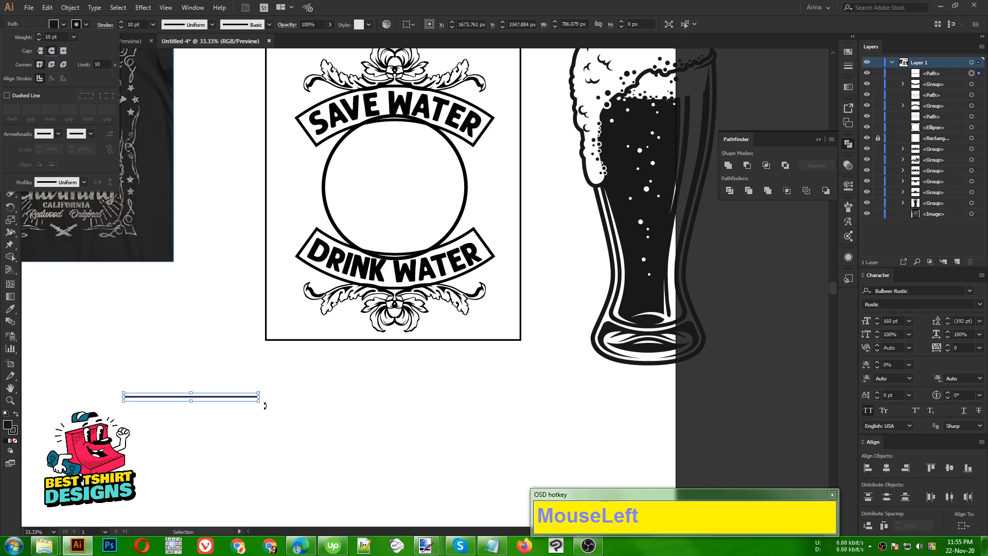
Duplicate the round-capped line horizontally to its right, leaving a small gap, and select both lines
alt+click(216, 401)
drag(242, 399, 397, 401)
drag(222, 370, 310, 405)
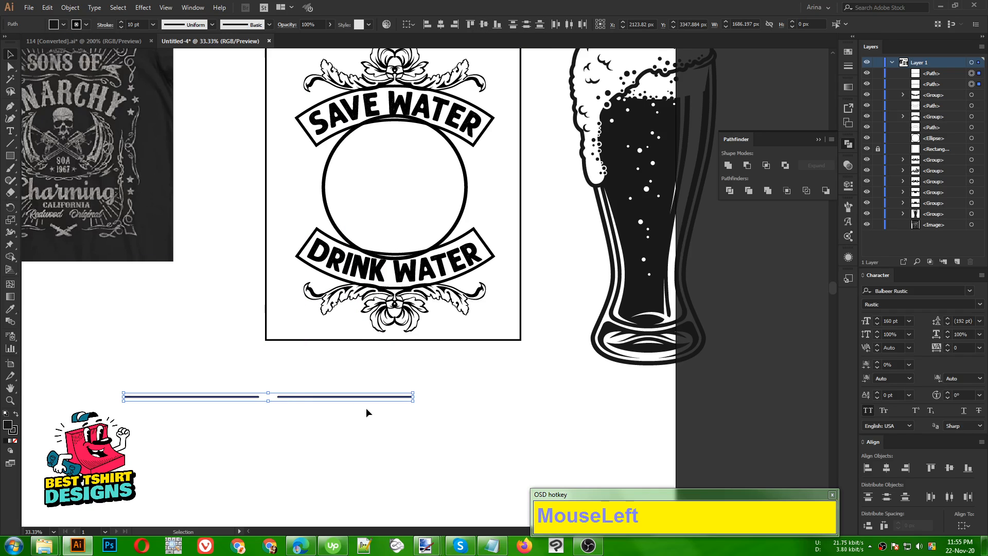
Group the two lines and make a copy rotated -10° about the middle of the gap between them
key(ctrl+g)
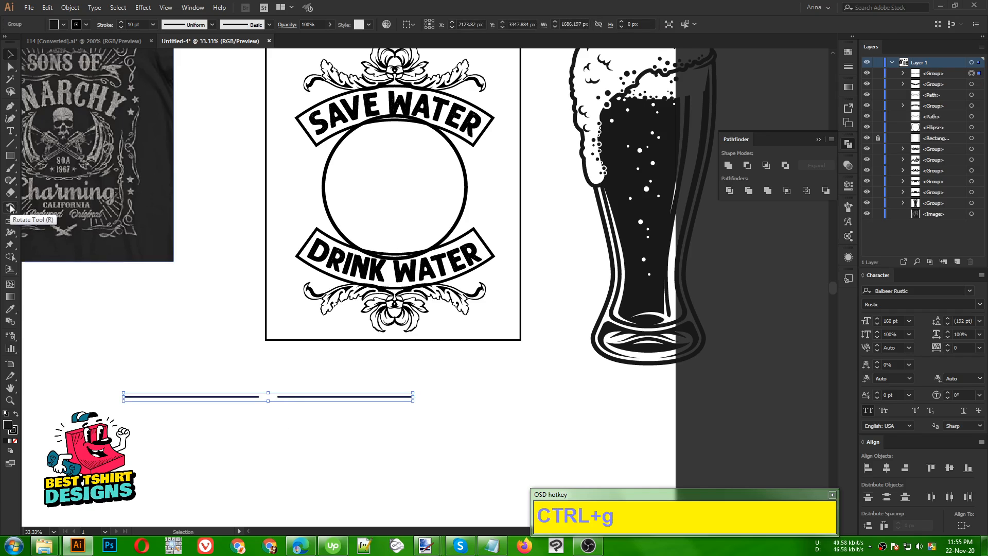
click(10, 208)
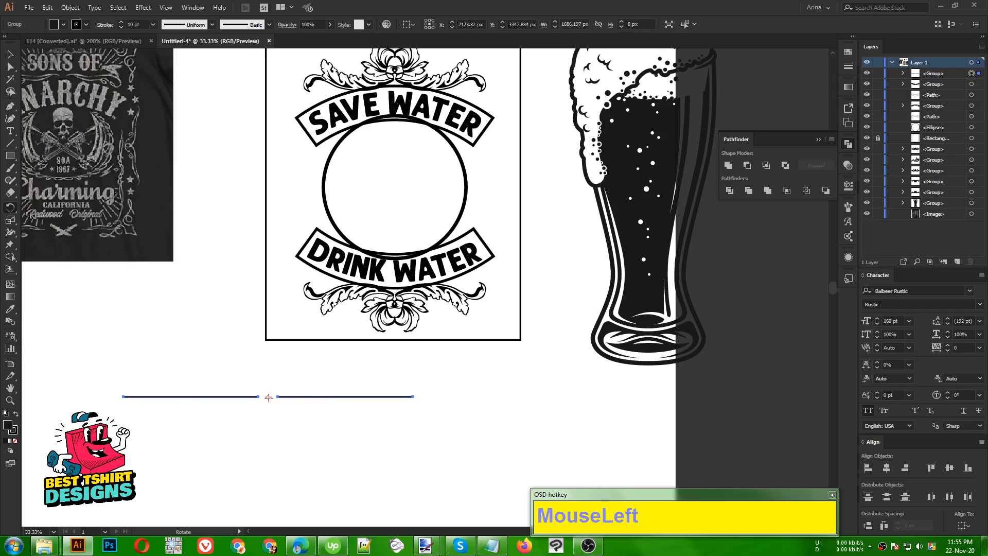
scroll(247, 405, up, 4)
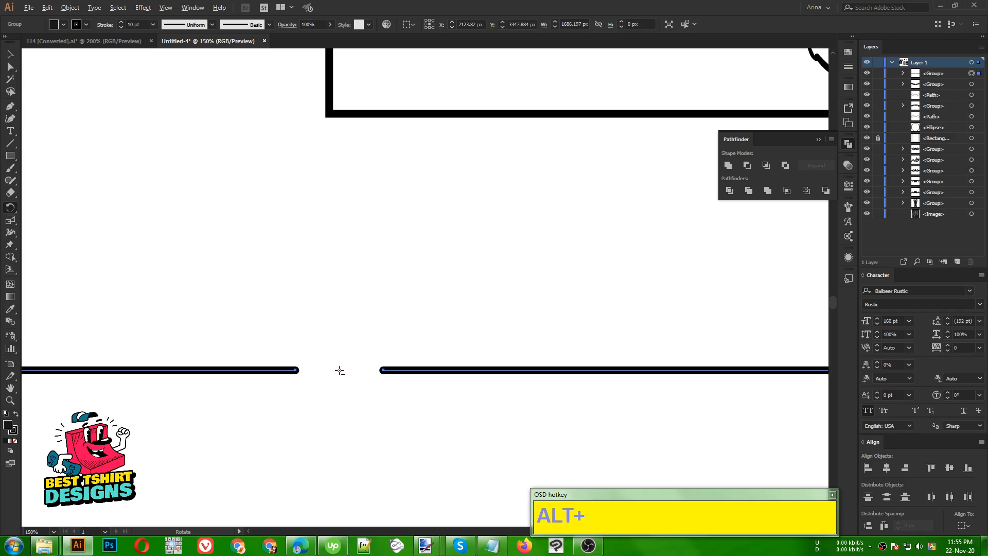
alt+click(339, 370)
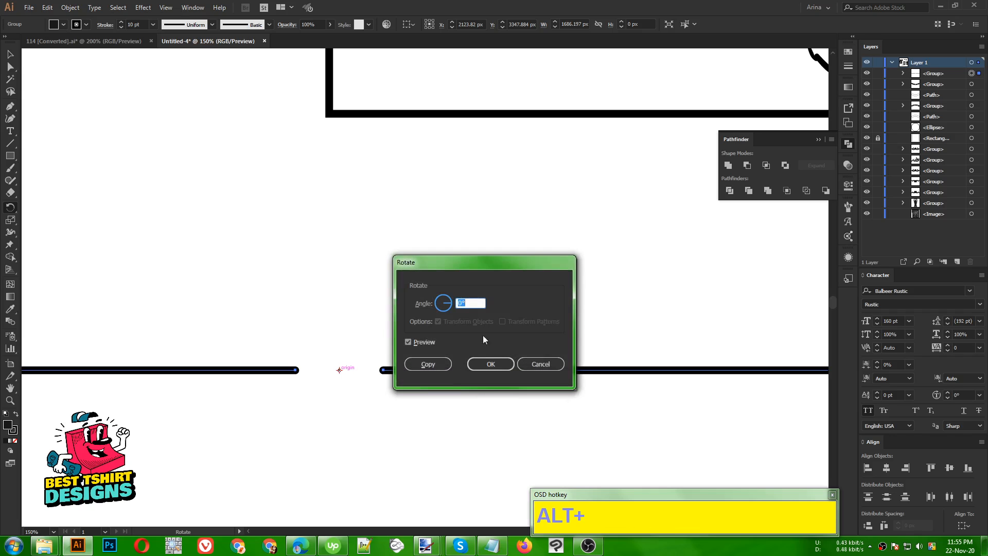
click(417, 343)
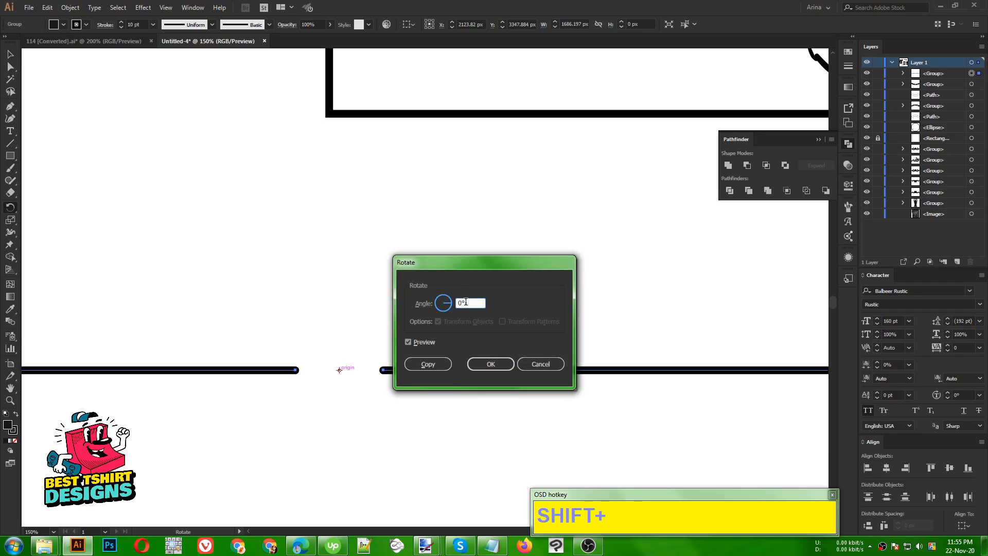
key(shift+Down)
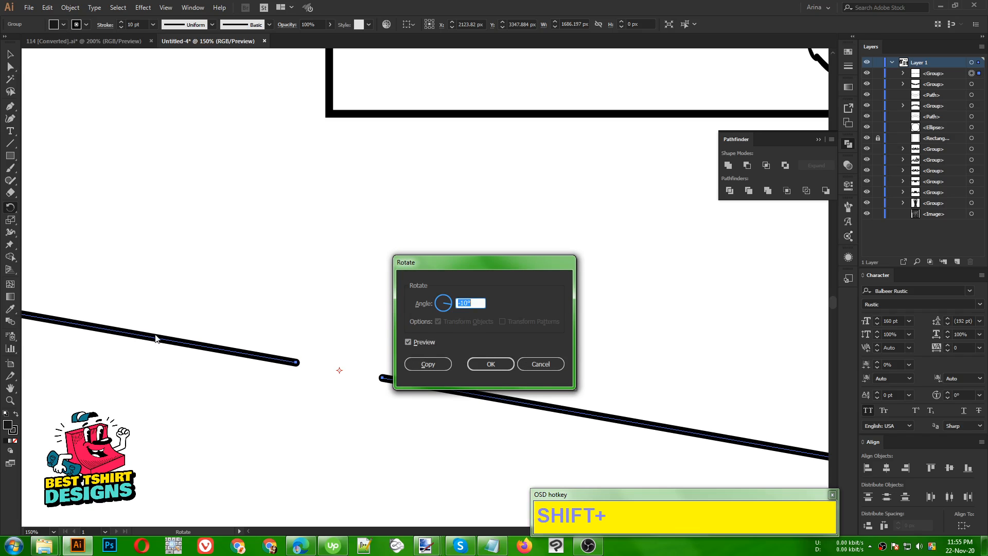
click(423, 363)
alt+scroll(369, 297, down, 1)
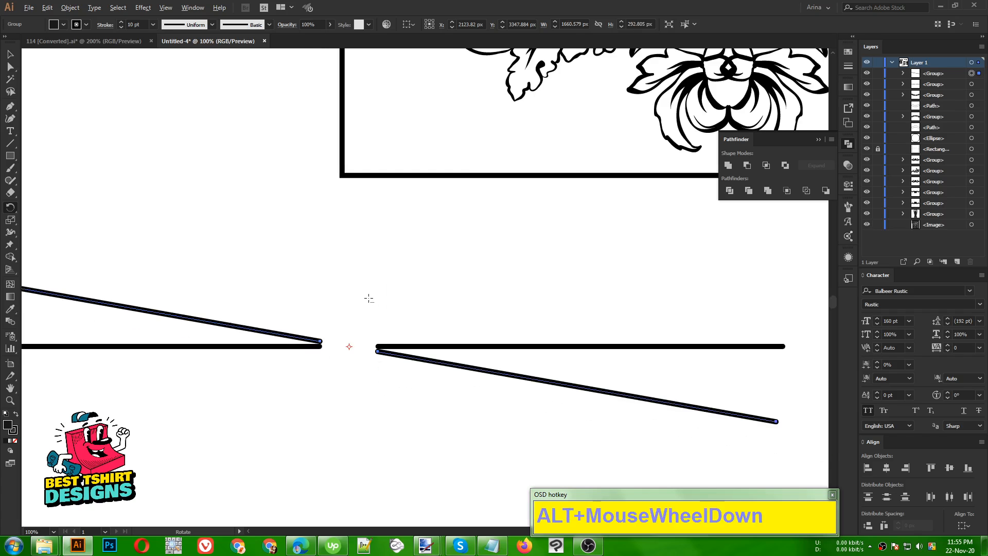
alt+scroll(369, 298, down, 1)
key(v)
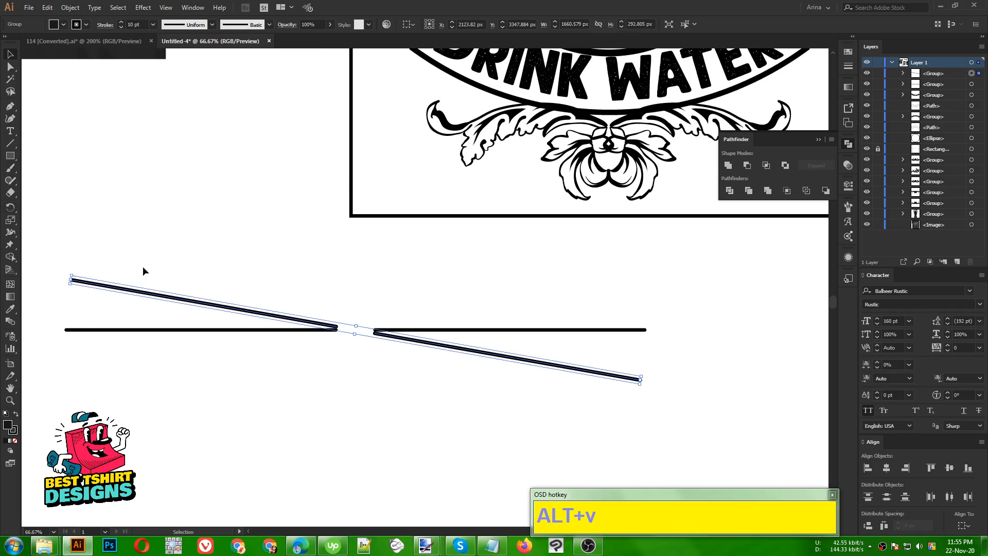
Repeat the rotated copy around the same centre until the line pairs form a full circular sunburst
key(ctrl+d)
key(ctrl+d)
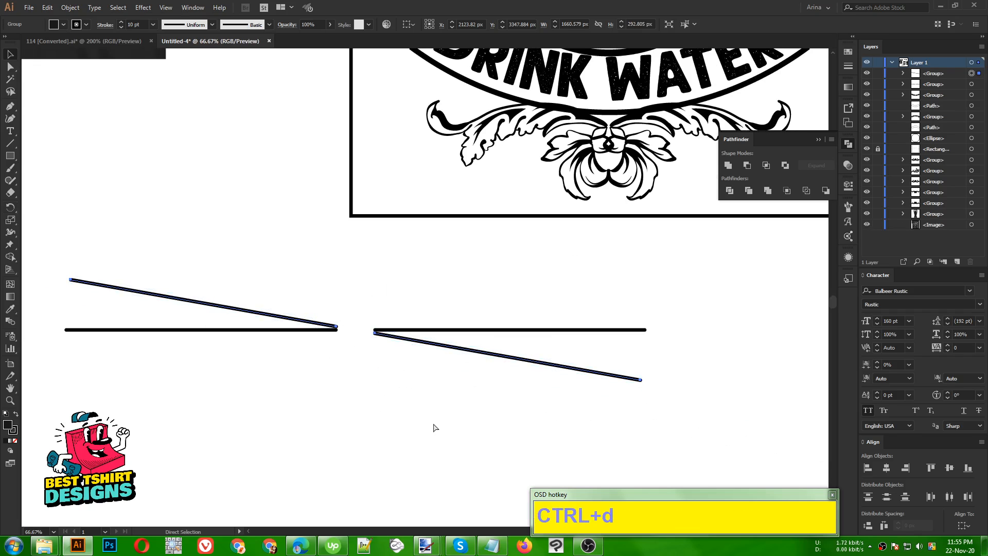
key(ctrl+d)
key(ctrl+d)
key(ctrl+d)
key(ctrl+d)
key(ctrl+d)
key(ctrl+d)
key(ctrl+d)
key(ctrl+d)
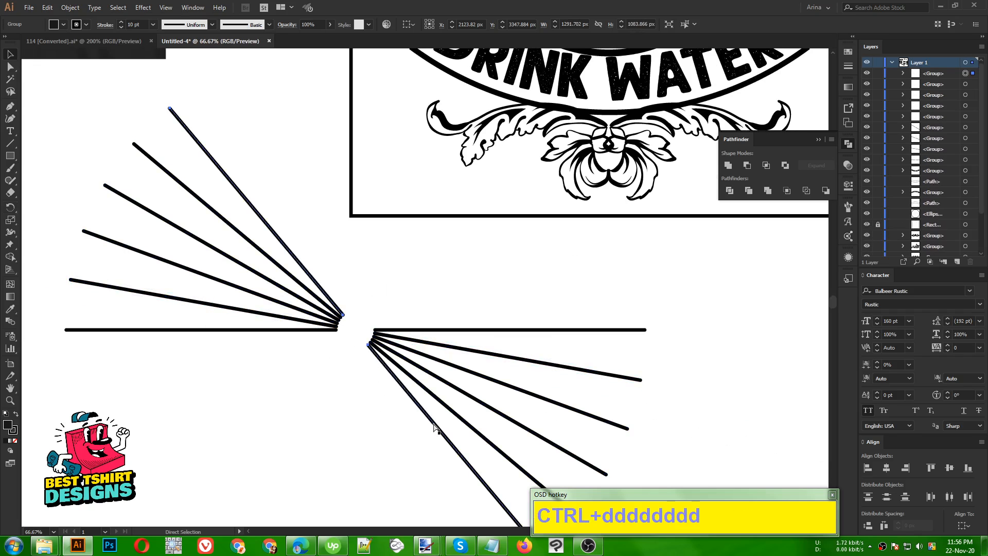
key(ctrl+d)
key(ctrl+d)
key(ctrl+d)
key(ctrl+d)
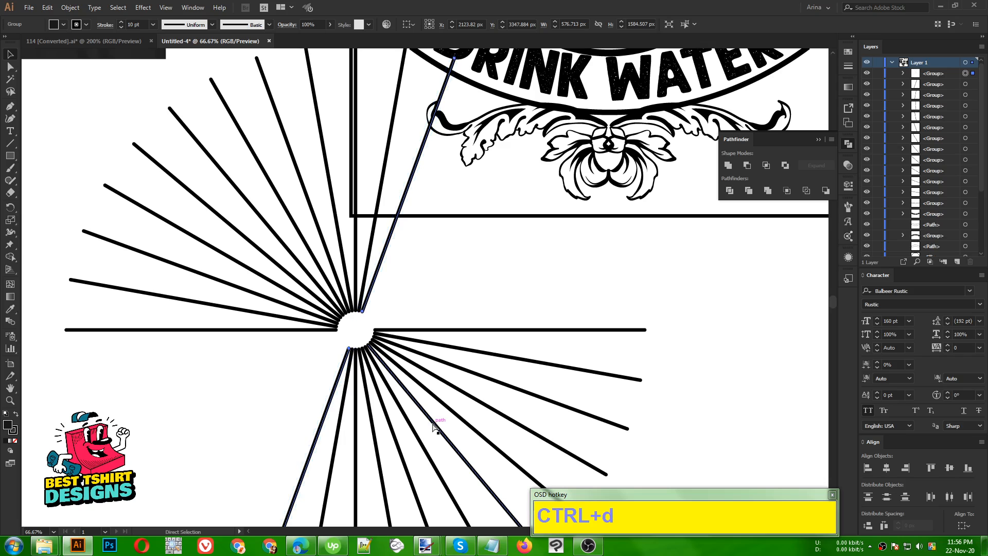
key(ctrl+d)
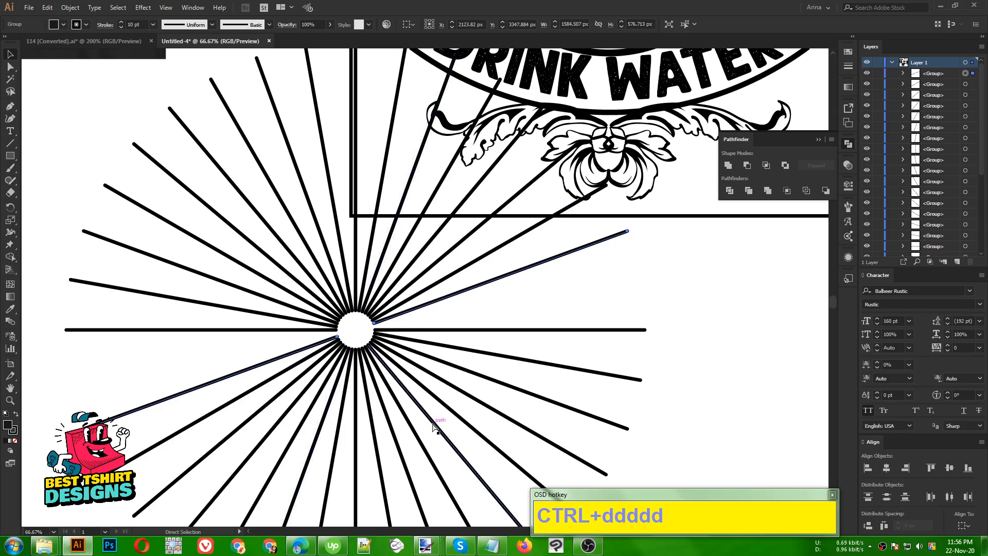
key(ctrl+d)
Select all the sunburst rays and scale them down proportionally from the centre to about 684 px wide
alt+scroll(368, 404, down, 1)
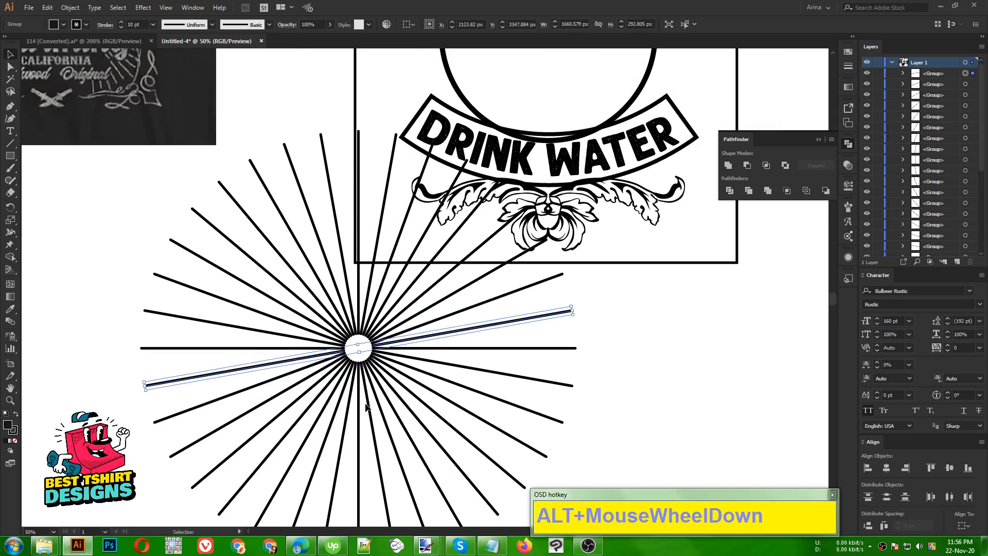
click(599, 416)
drag(636, 452, 222, 300)
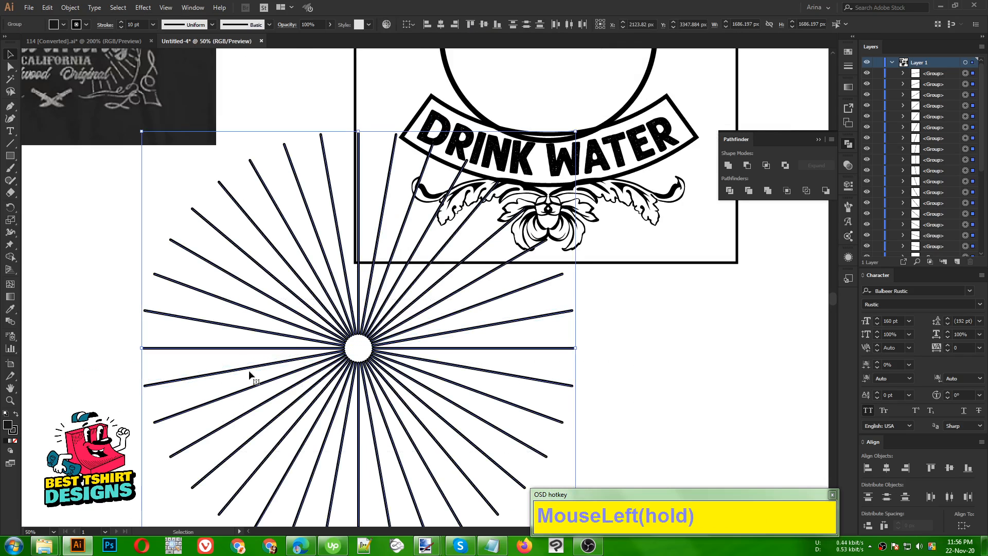
alt+scroll(394, 378, down, 1)
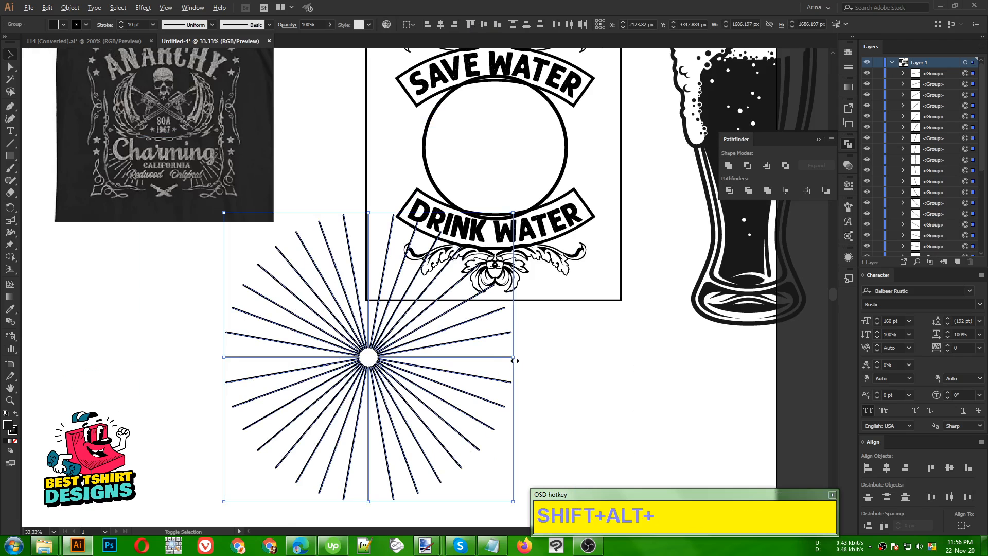
drag(513, 357, 390, 387)
Set the stroke weight of all the selected rays to 5 pt
alt+scroll(381, 410, up, 1)
alt+scroll(381, 412, up, 1)
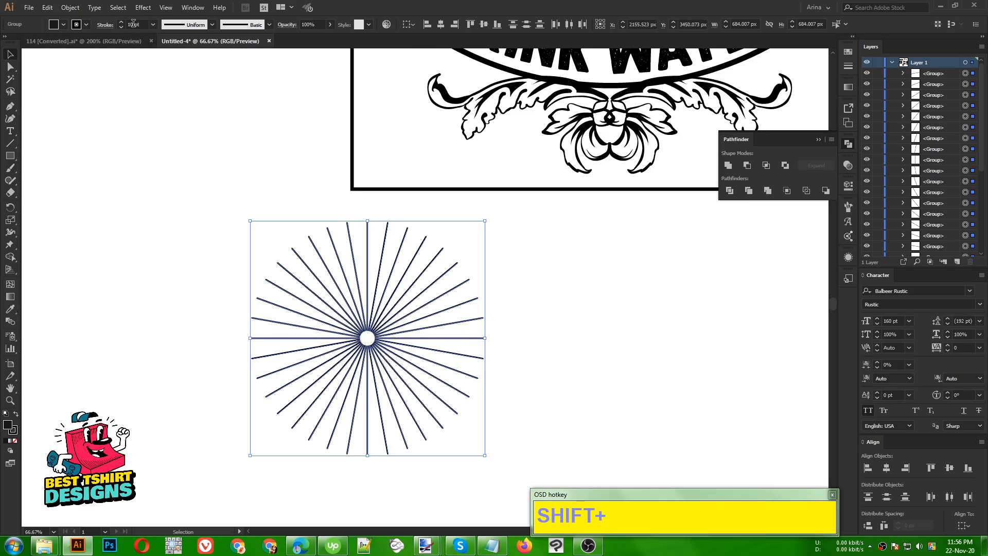
shift+scroll(134, 23, up, 1)
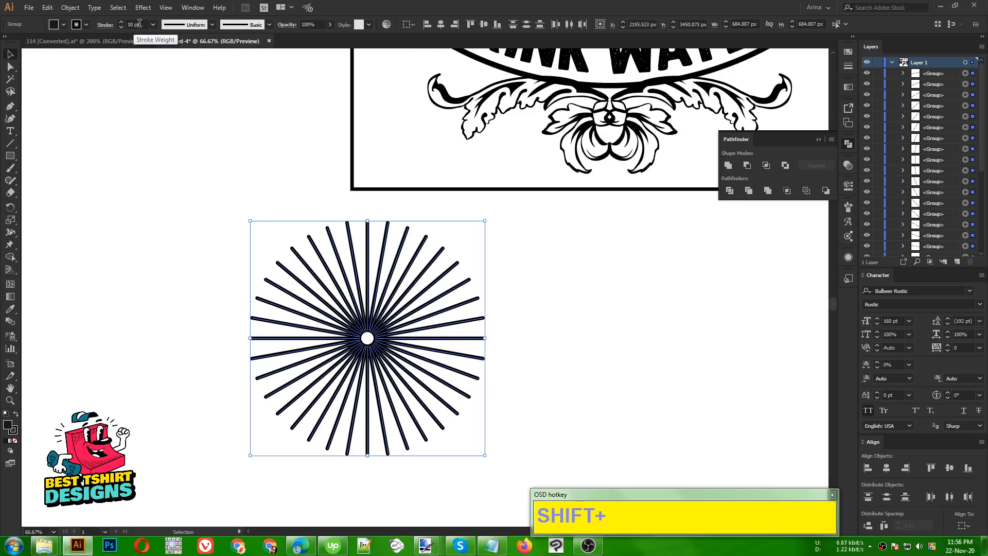
scroll(140, 23, down, 4)
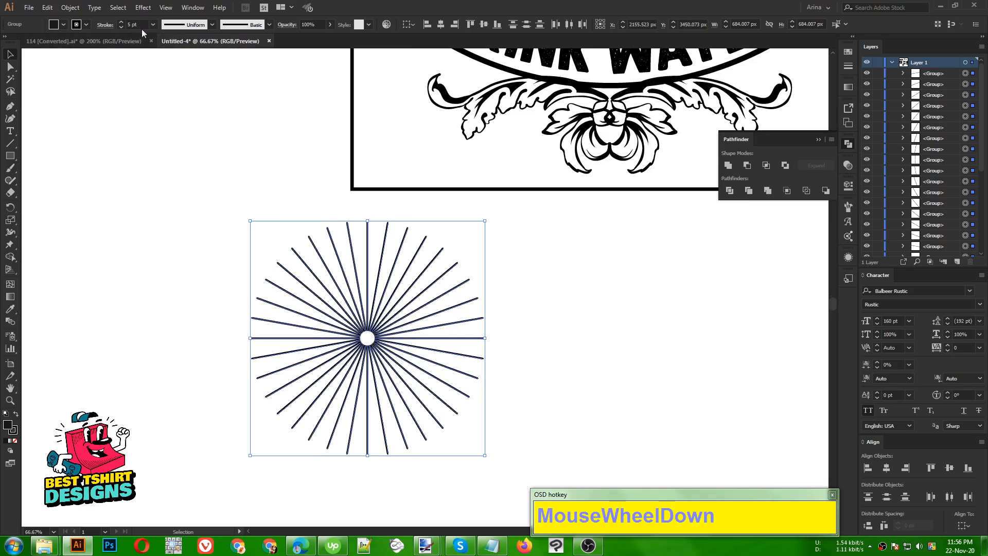
Group the rays, paste a copy in front in place, and rotate it slightly so its rays fill the gaps between the originals
key(ctrl+g)
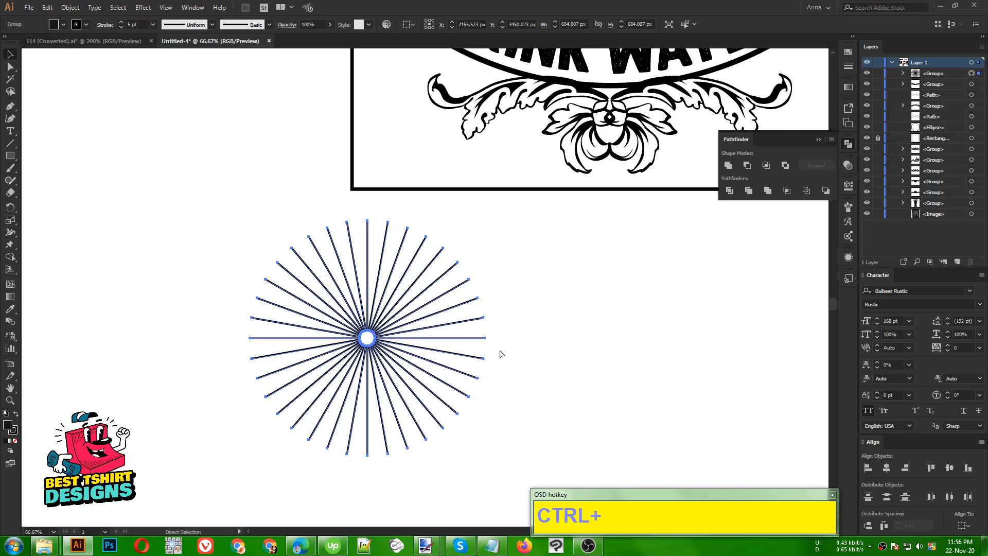
key(ctrl+c)
key(ctrl+f)
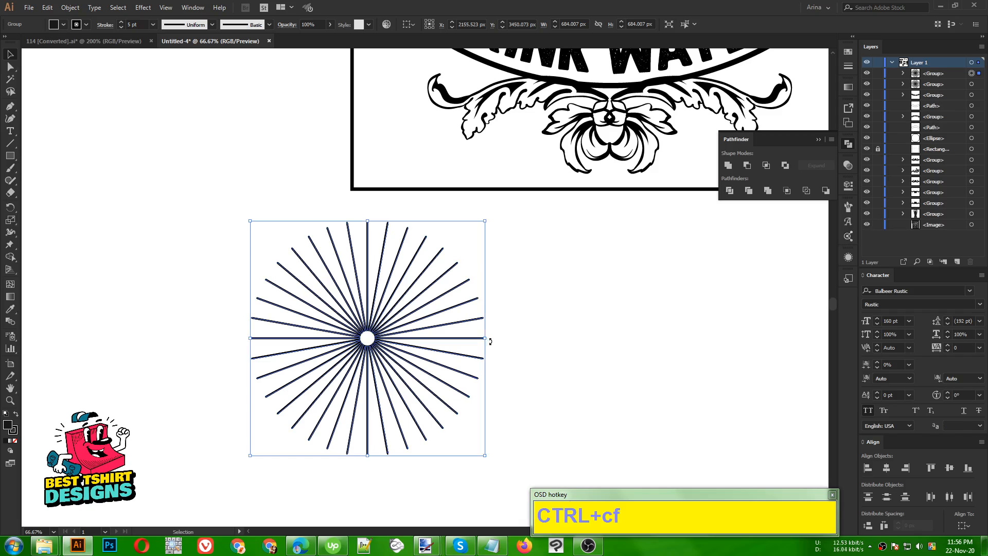
drag(489, 338, 488, 349)
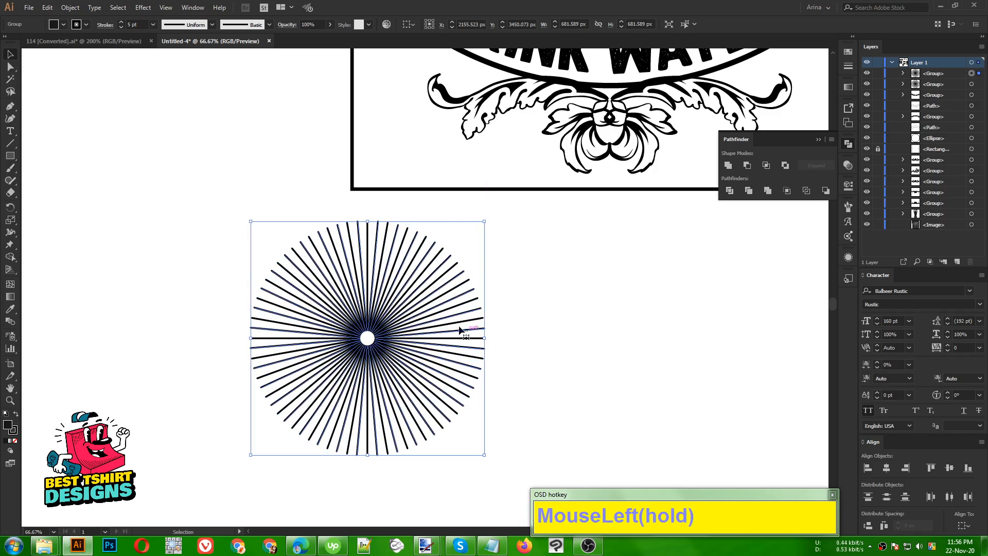
click(546, 355)
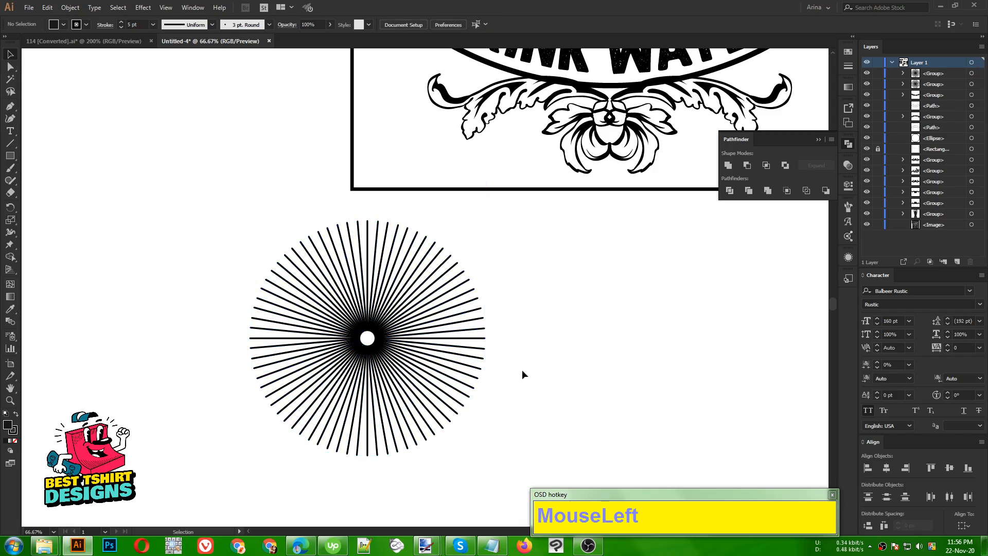
Select both overlapping ray sets and group them into one sunburst
click(560, 329)
drag(152, 218, 595, 440)
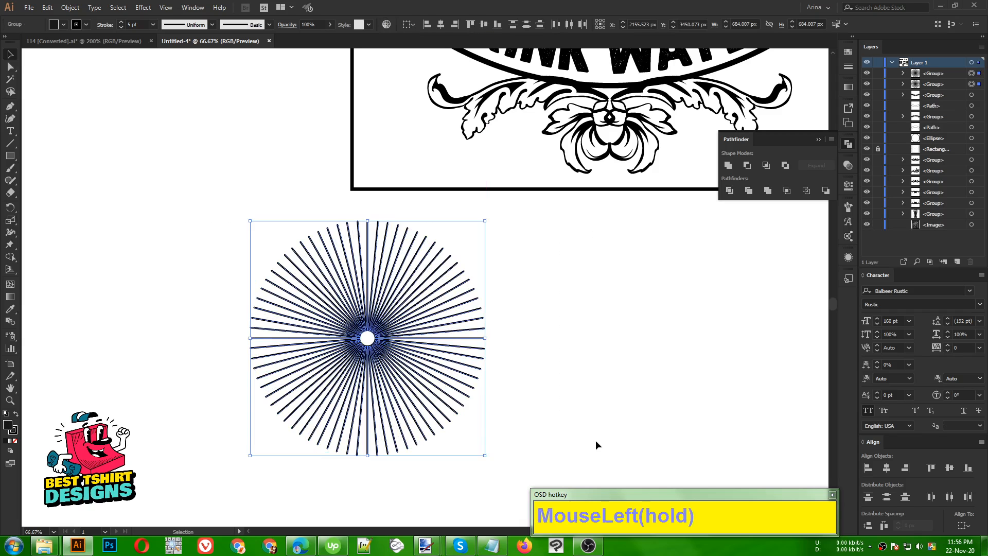
key(ctrl+g)
Move the sunburst into the circle between the two banners and resize it proportionally to about 715 px wide
scroll(411, 419, down, 2)
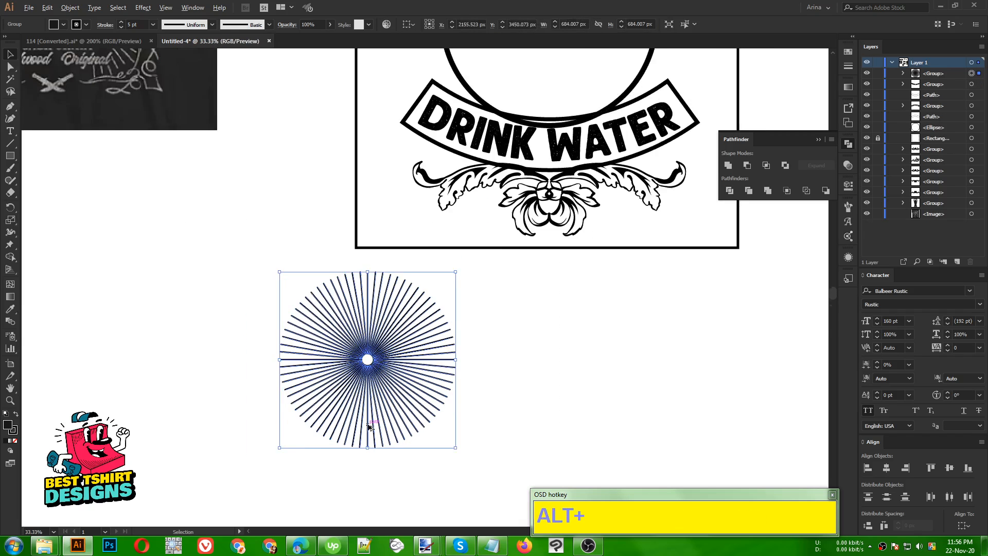
drag(427, 381, 400, 381)
drag(337, 350, 503, 159)
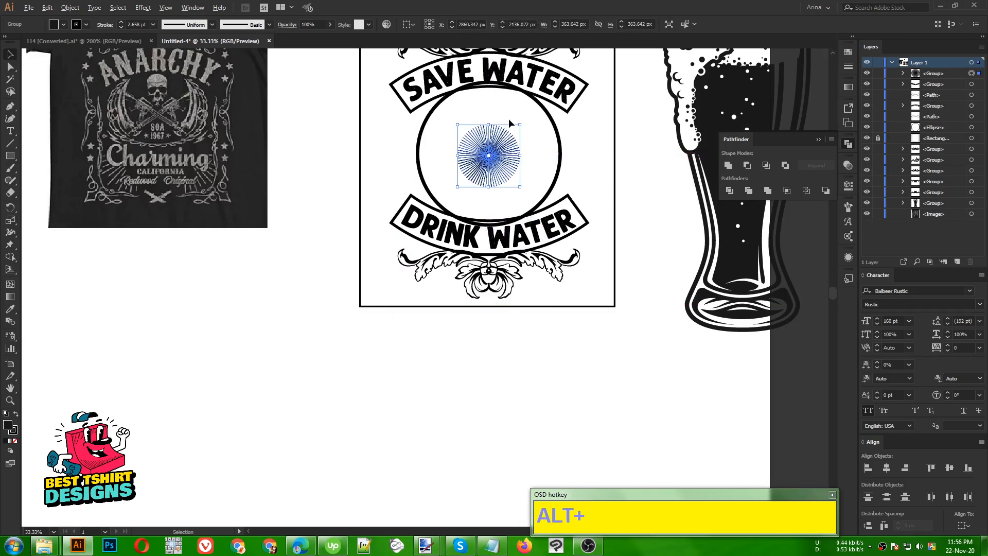
scroll(508, 118, up, 2)
drag(531, 195, 591, 197)
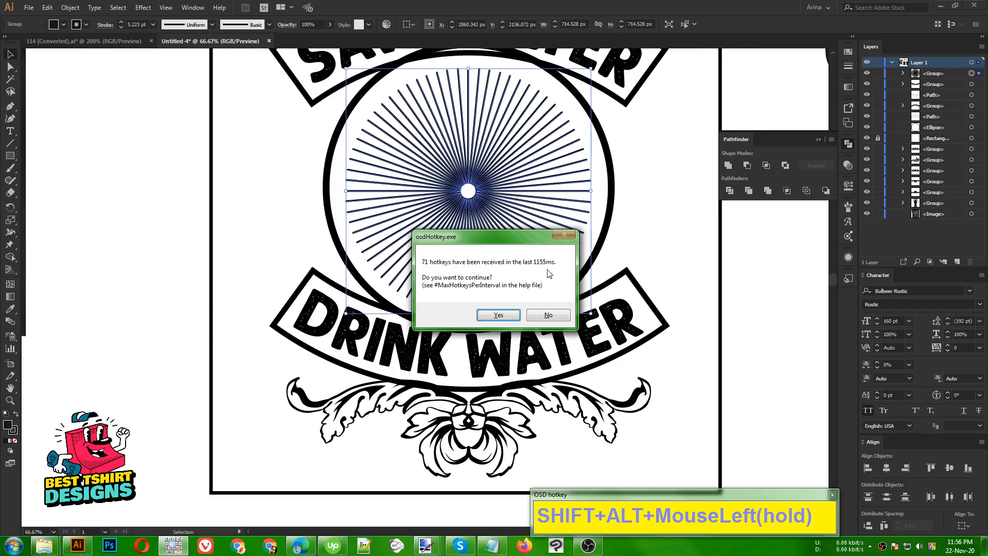
click(507, 313)
key(Up)
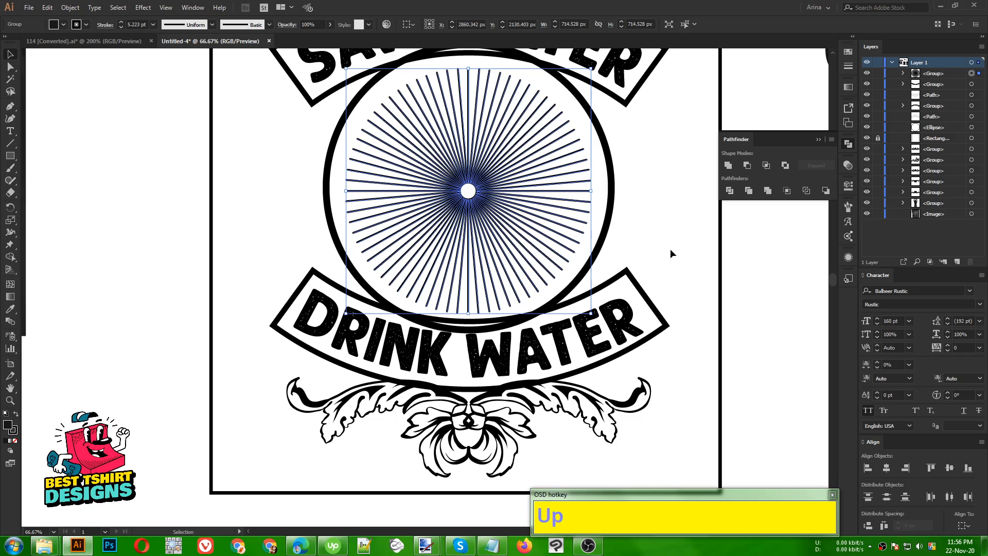
Align the sunburst and the surrounding circle to each other's centres both horizontally and vertically
scroll(670, 249, up, 3)
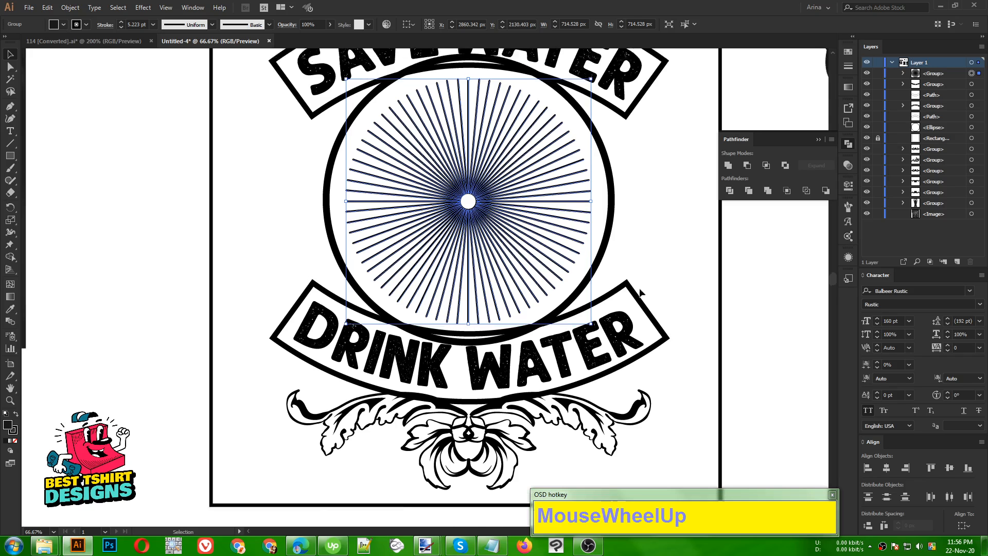
shift+click(612, 239)
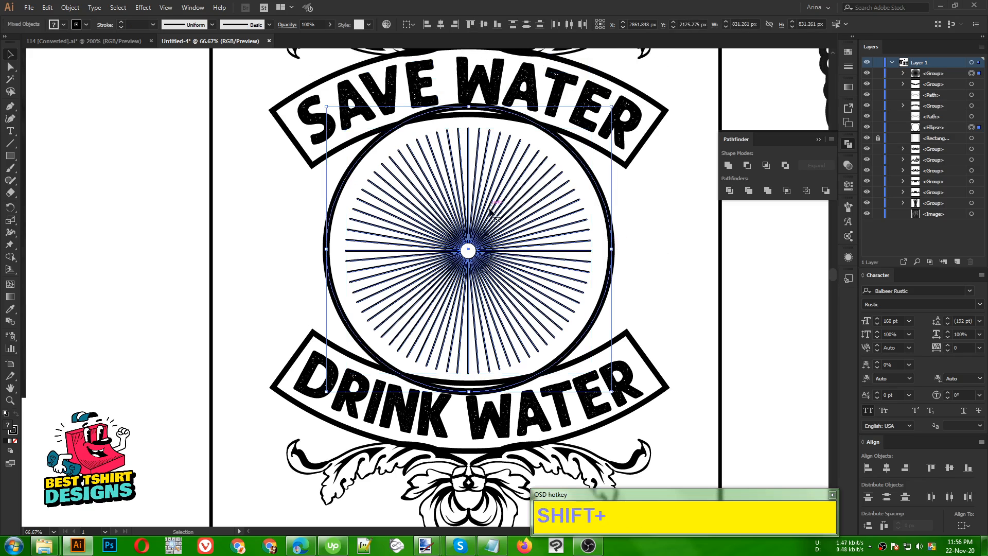
click(441, 24)
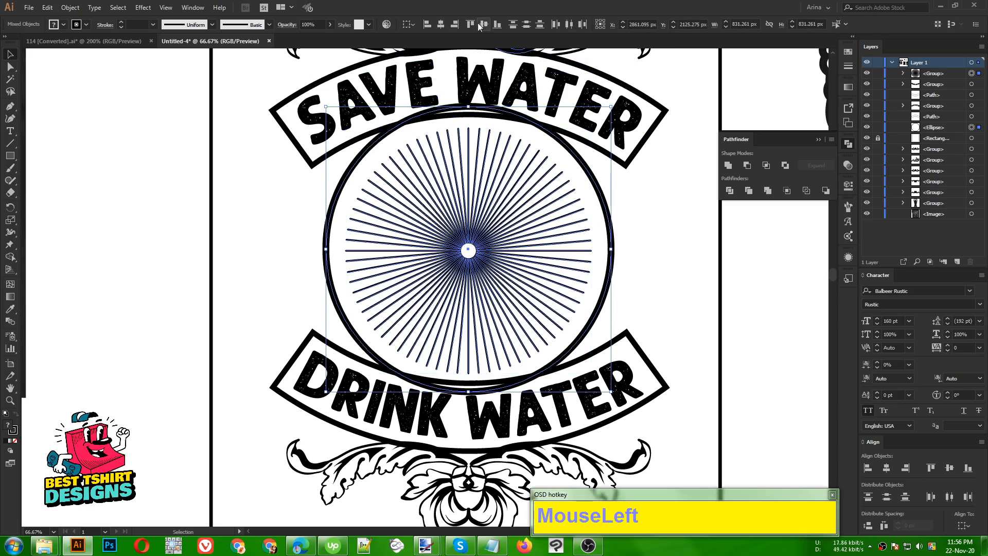
click(483, 24)
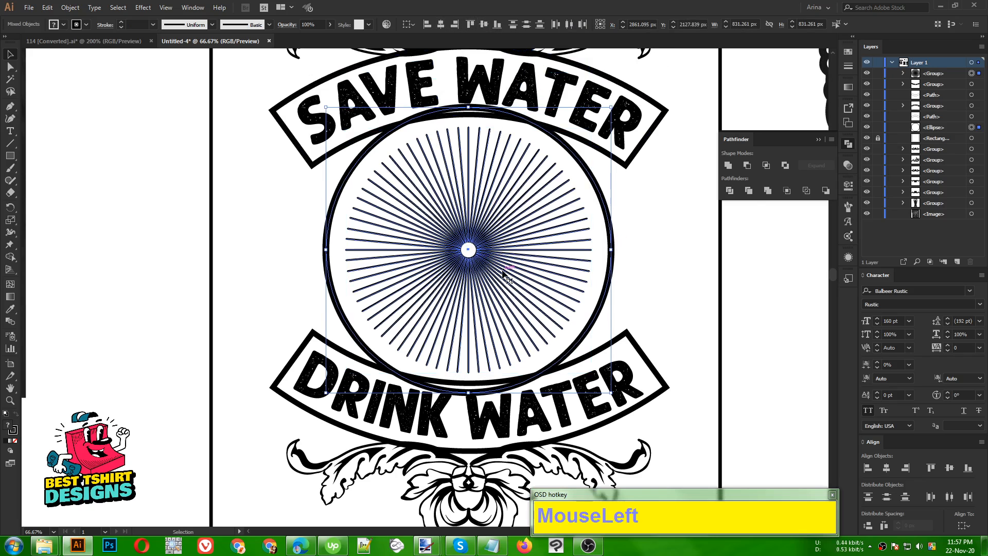
scroll(276, 274, down, 1)
click(580, 248)
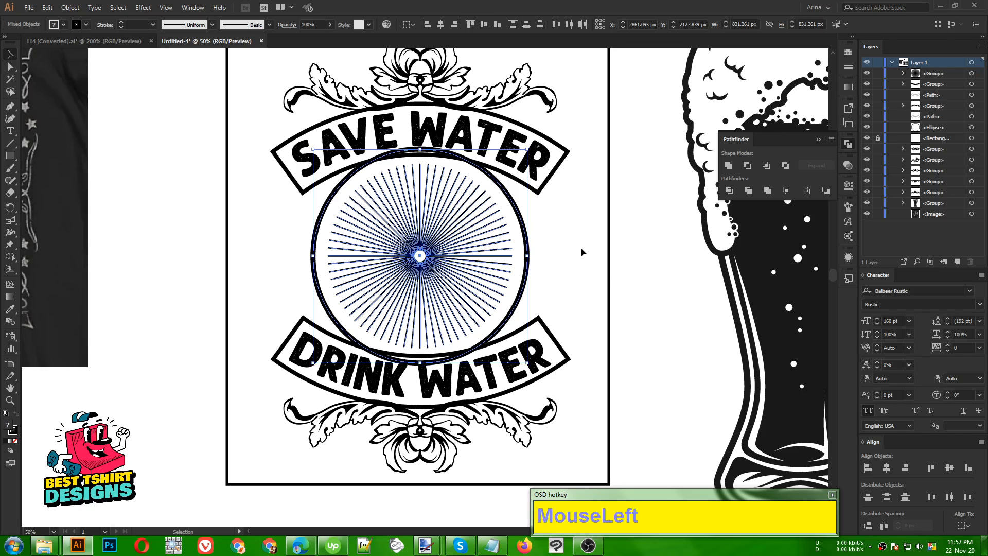
Enlarge the sunburst proportionally from its centre to about 764 px wide inside the circle, and deselect it
click(492, 256)
scroll(474, 249, up, 1)
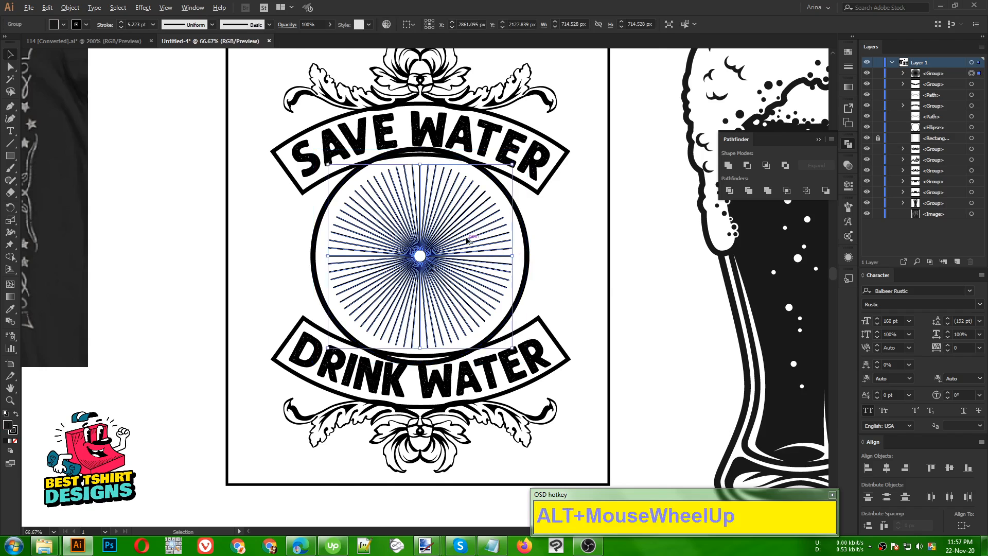
drag(527, 262, 537, 263)
scroll(340, 253, down, 1)
click(524, 263)
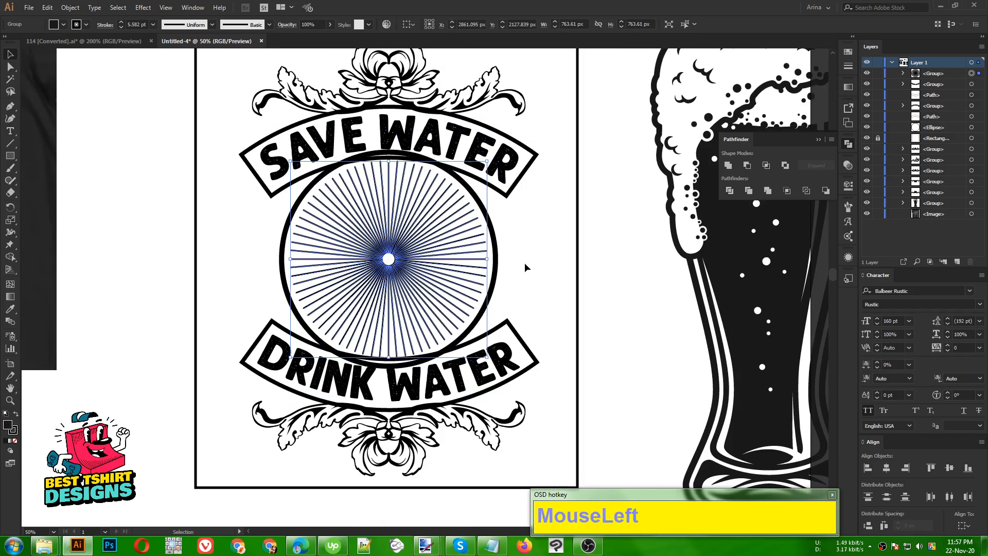
scroll(241, 254, down, 1)
click(455, 258)
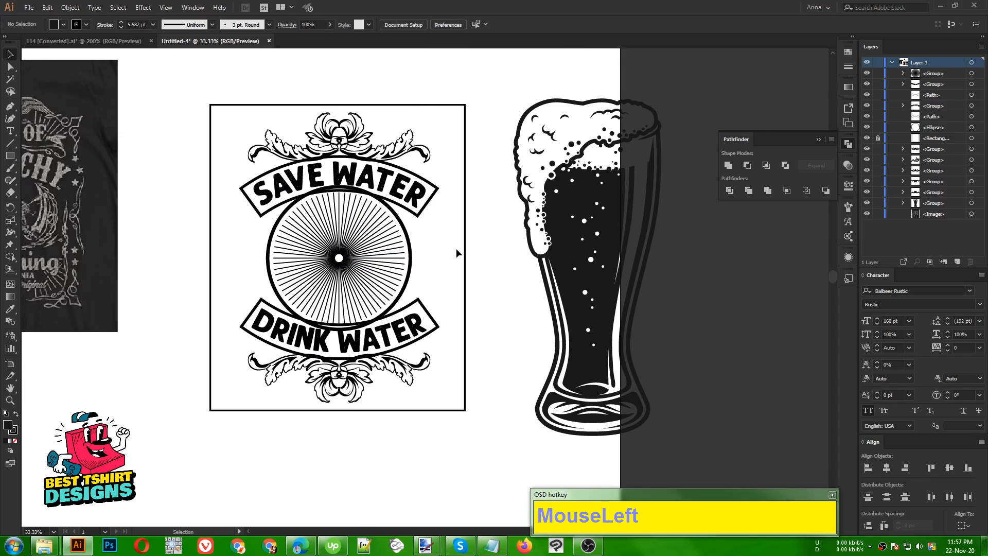
Move the beer glass to the empty area below the reference shirt and scale it proportionally to about 314 px wide and 716 px high
drag(560, 250, 525, 273)
scroll(307, 256, down, 1)
scroll(304, 253, down, 1)
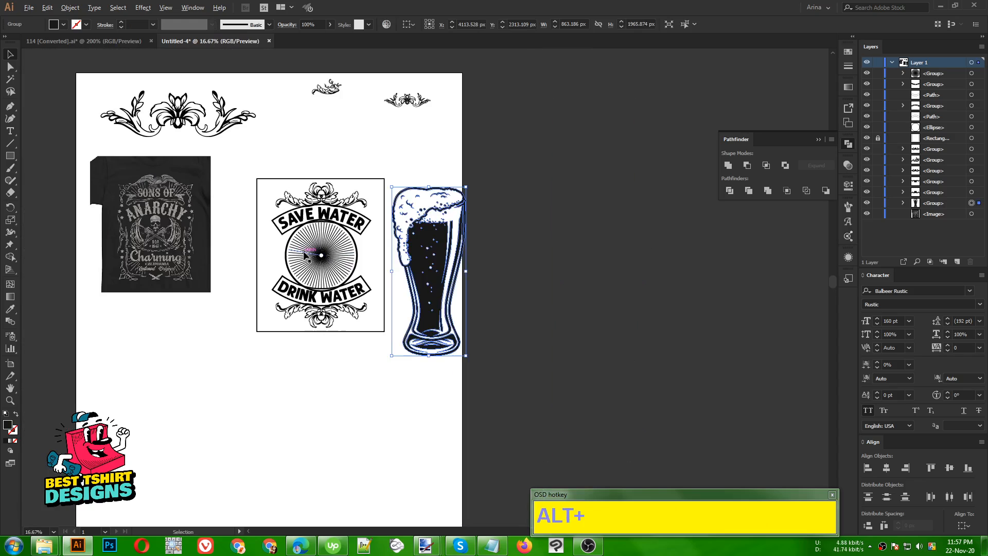
scroll(587, 254, down, 1)
drag(399, 242, 177, 384)
scroll(177, 385, up, 2)
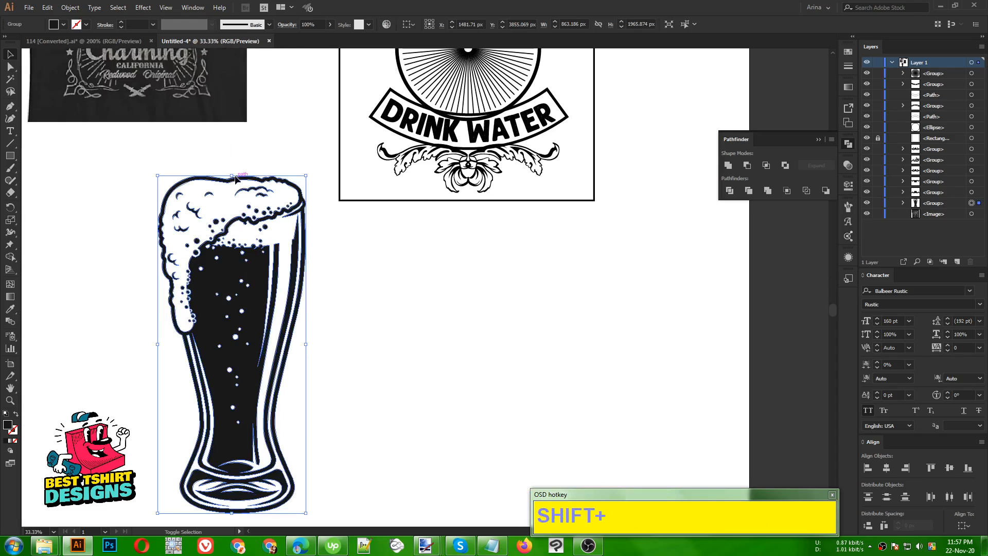
drag(235, 176, 233, 390)
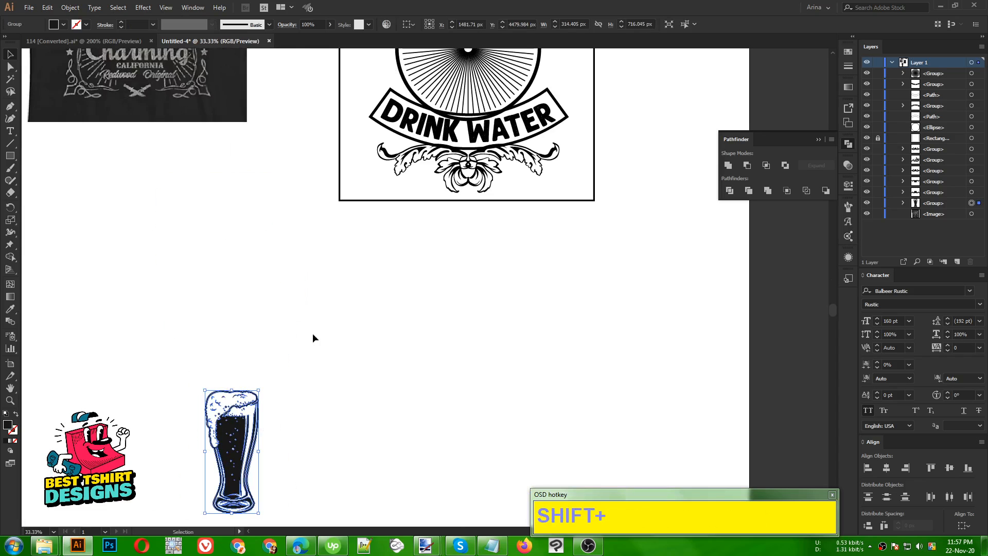
Move the small beer glass below the frame, tilt it clockwise and create a reflected copy of it across the vertical axis
drag(235, 445, 377, 331)
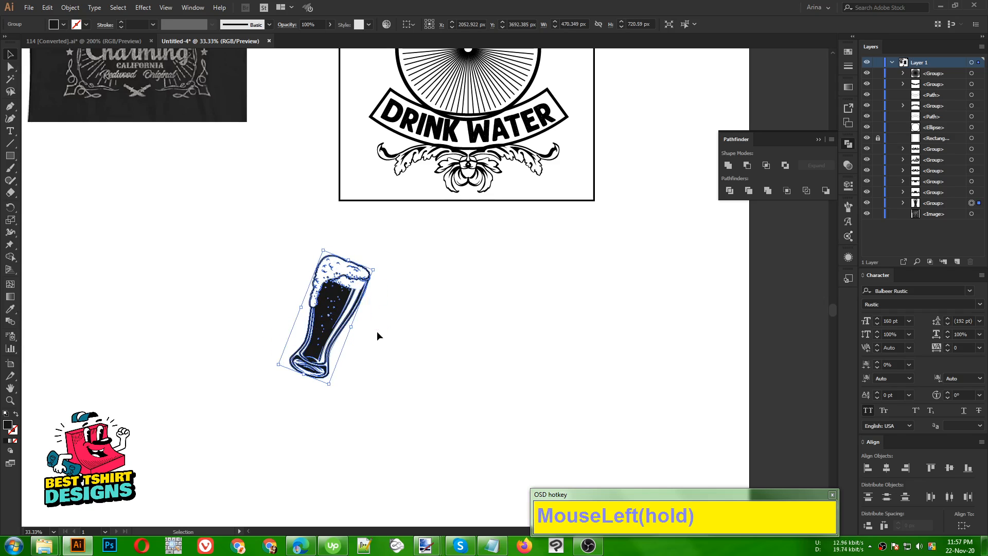
right_click(330, 298)
mouse_move(361, 401)
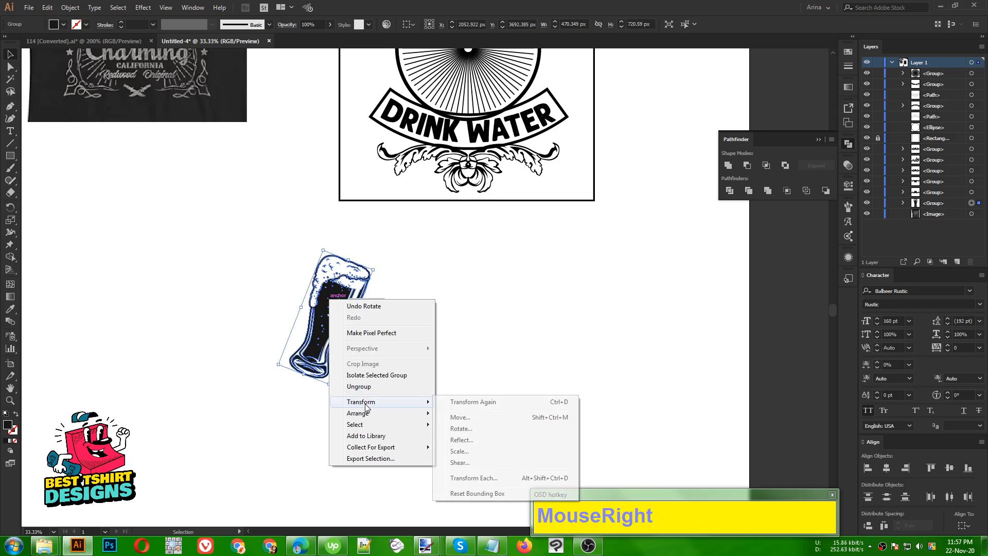
click(465, 440)
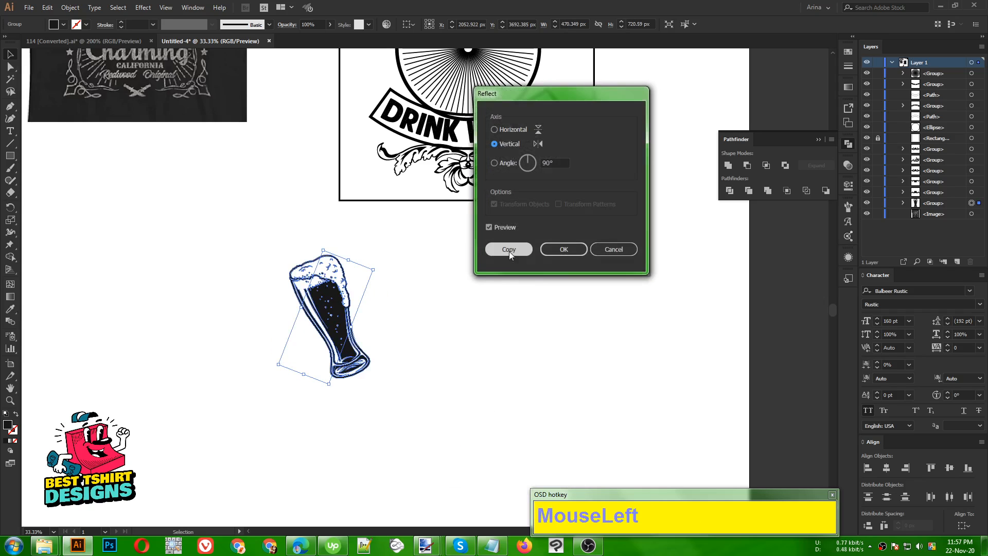
click(508, 250)
Position the mirrored glass so its rim overlaps the original's, and align the bottom edges of both glasses
drag(335, 315, 413, 299)
scroll(388, 320, up, 2)
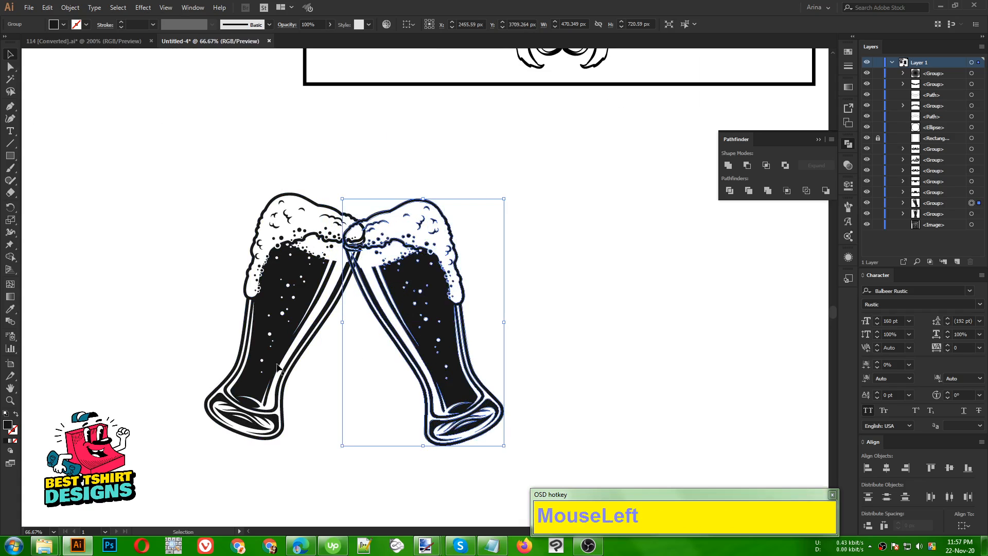
drag(194, 362, 517, 415)
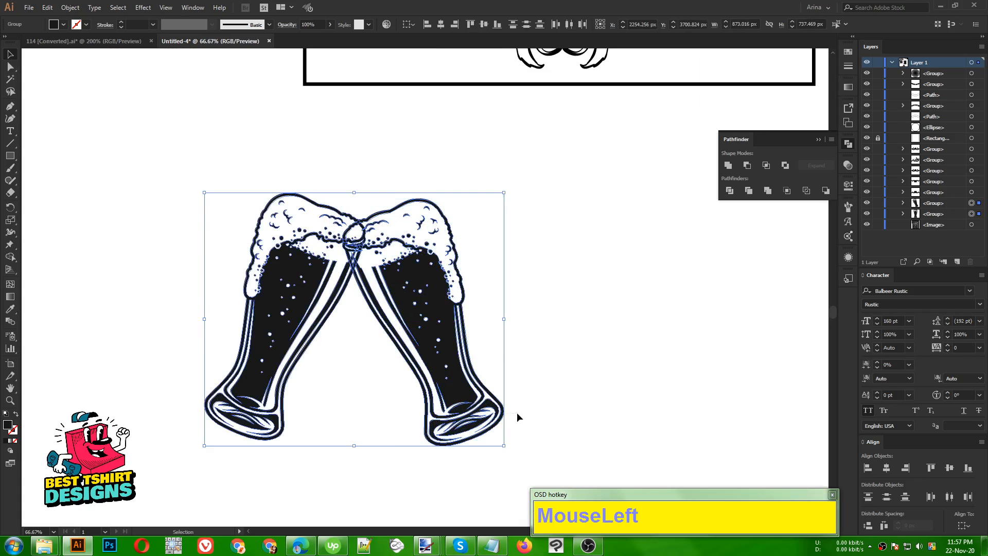
click(497, 24)
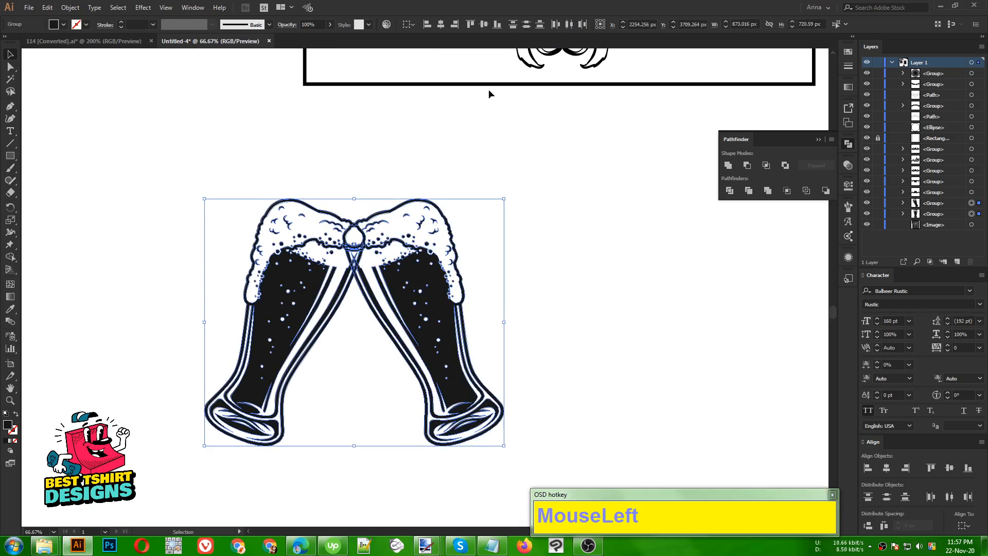
click(571, 364)
Copy the mirrored glass, add an opacity mask with Clip off to the original glass, and paste the copy in place inside the mask
click(419, 311)
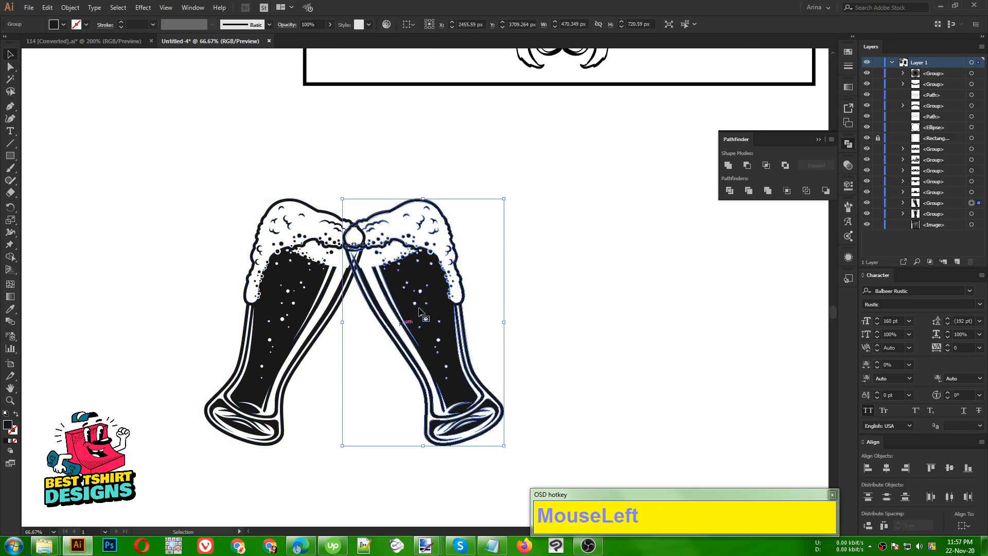
key(ctrl+c)
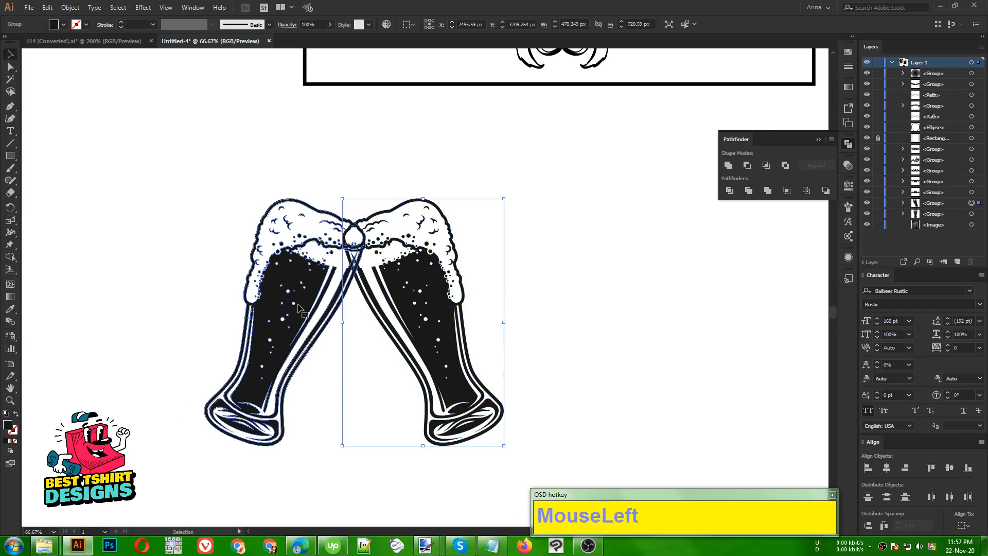
click(299, 307)
click(848, 164)
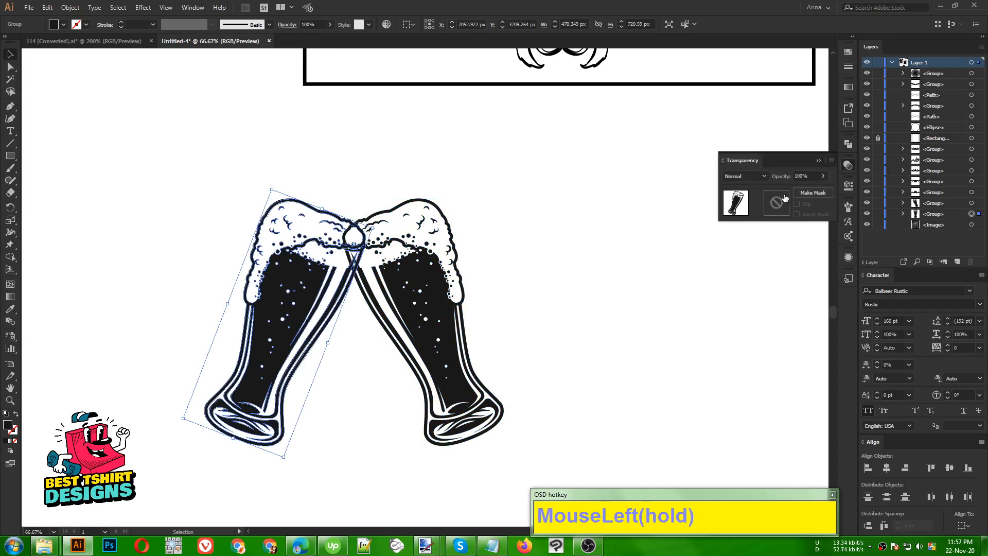
click(780, 203)
click(797, 204)
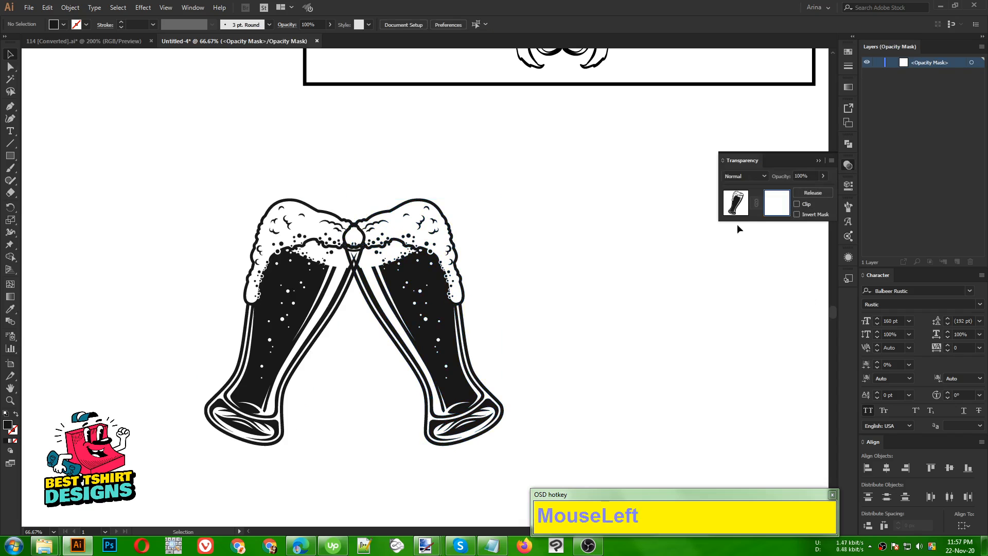
key(ctrl+f)
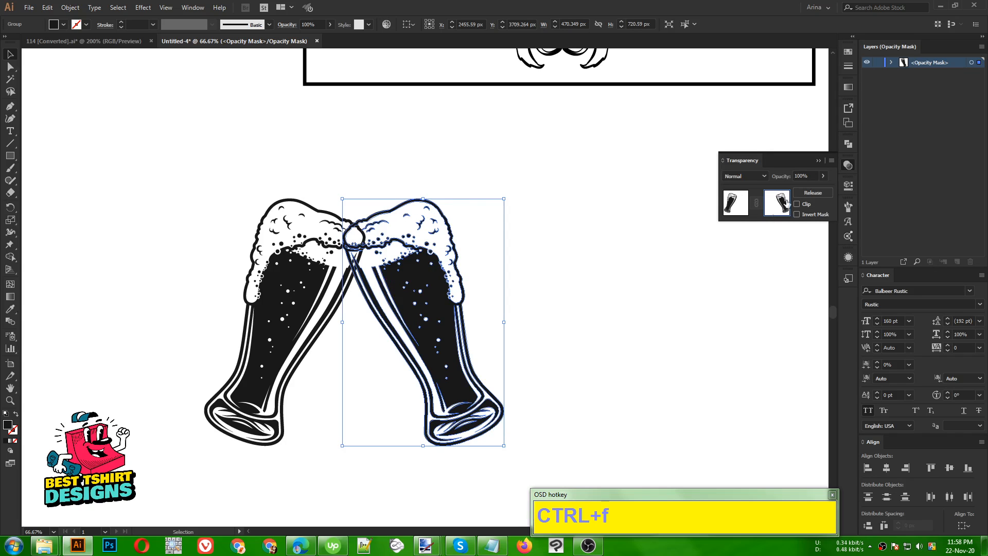
Merge the pasted glass in the opacity mask into a single solid silhouette using Pathfinder
click(849, 146)
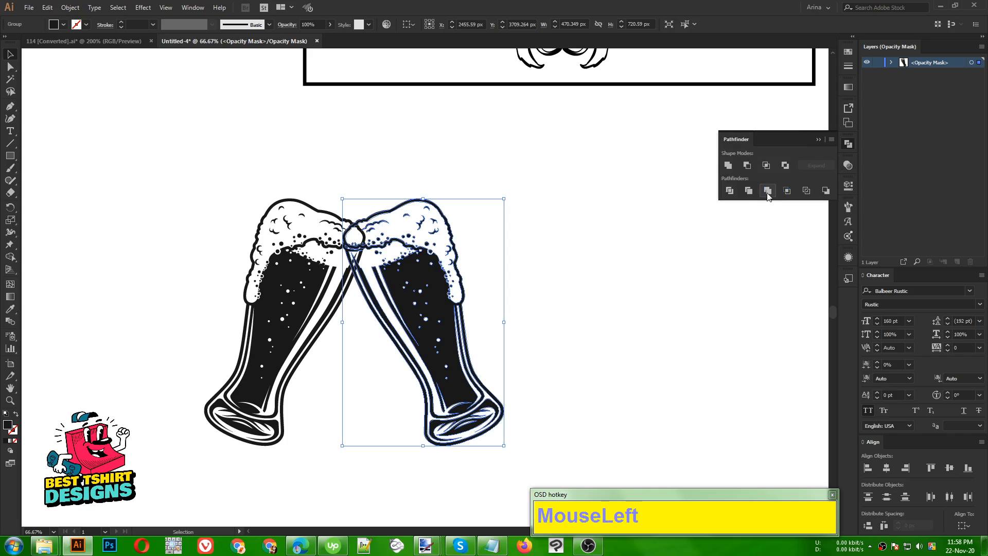
click(767, 193)
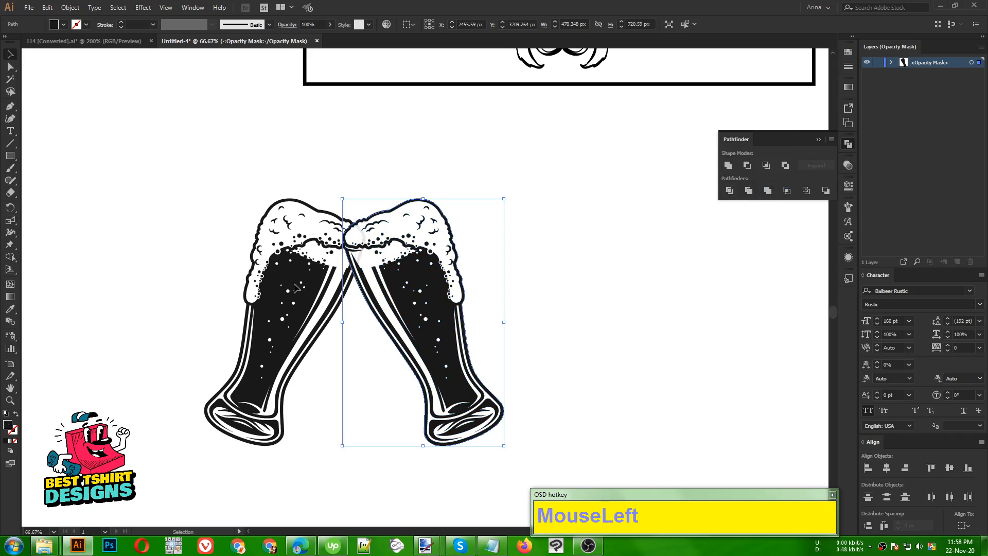
click(422, 174)
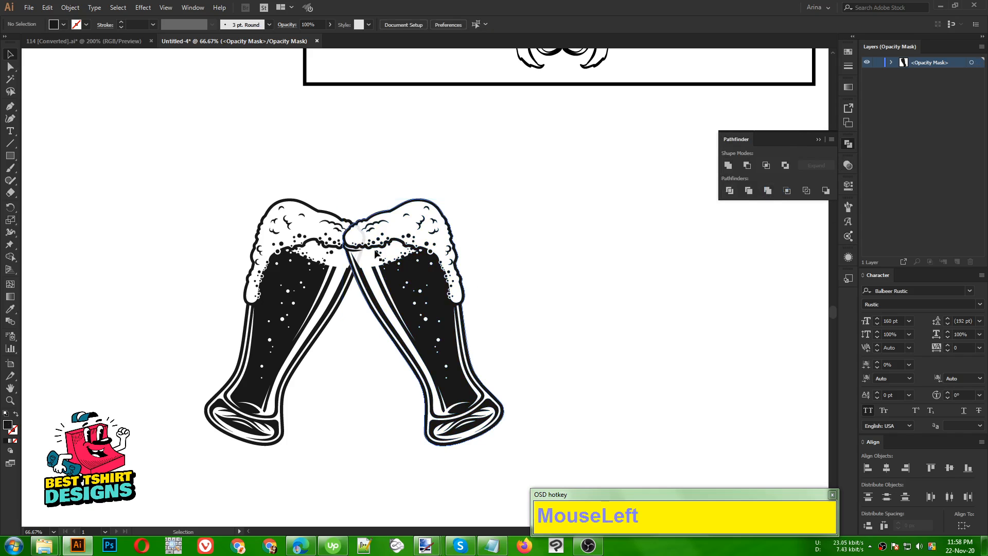
scroll(363, 257, up, 3)
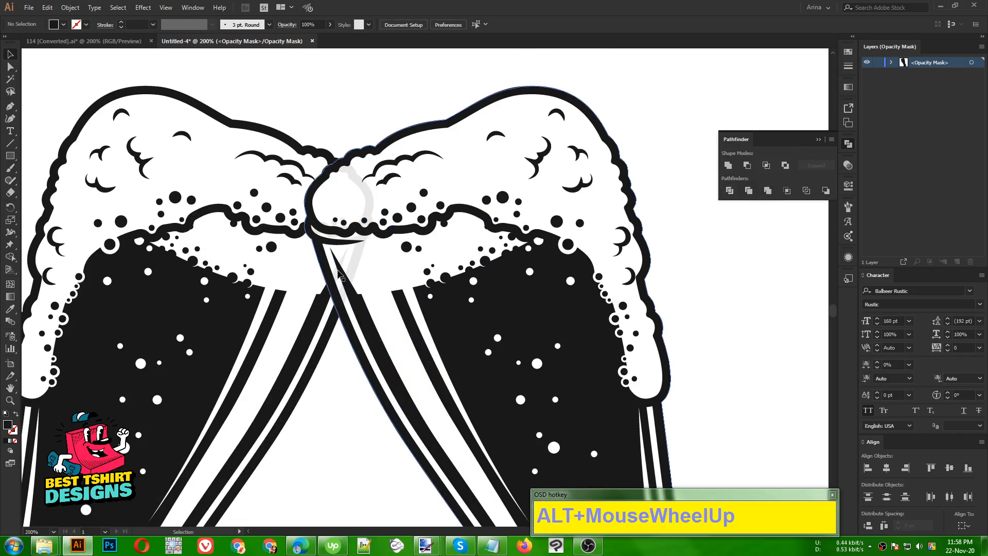
scroll(360, 194, down, 3)
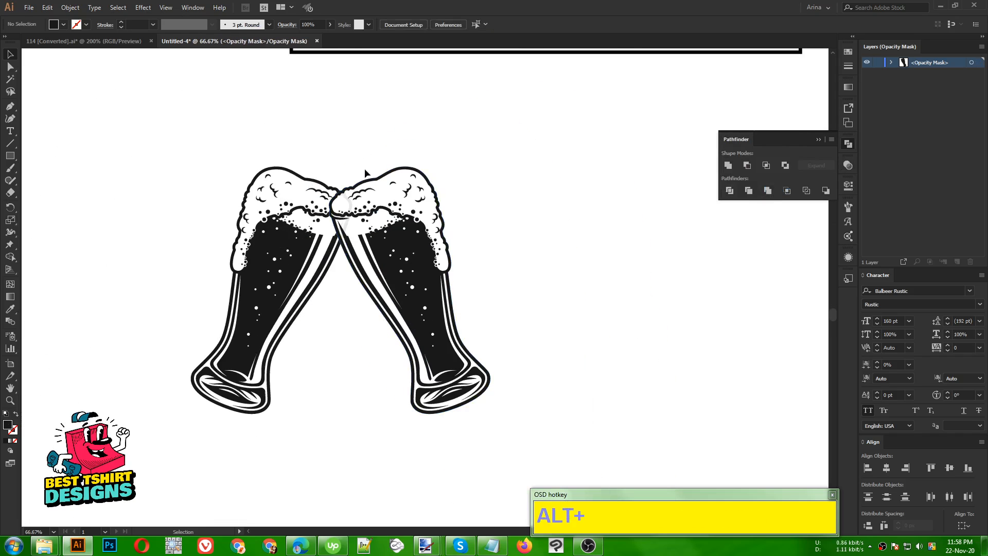
Fill the mask silhouette with pure black so it fully hides the overlap, and return to editing the normal artwork
drag(361, 139, 462, 366)
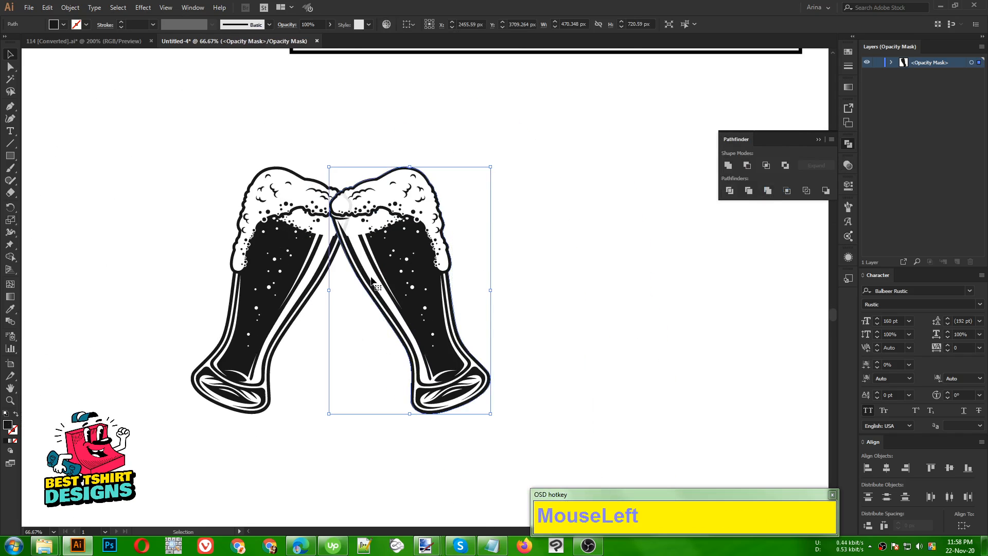
click(62, 27)
scroll(32, 53, up, 1)
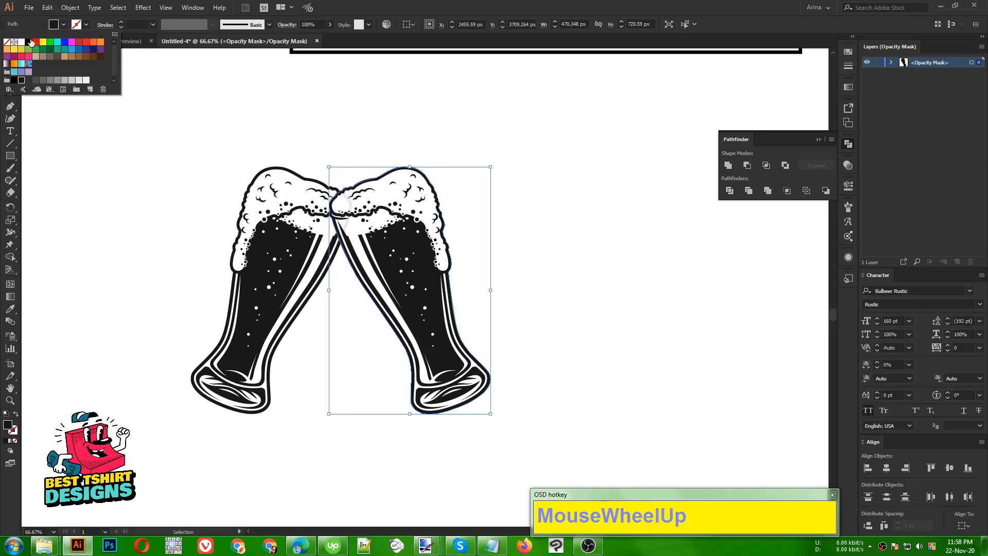
click(29, 44)
click(322, 129)
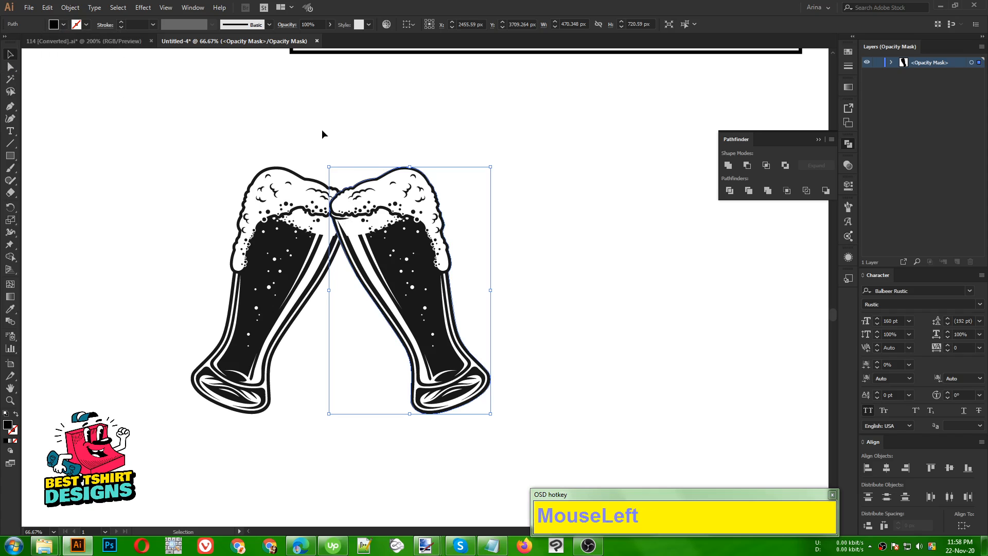
click(322, 128)
alt+scroll(355, 212, up, 2)
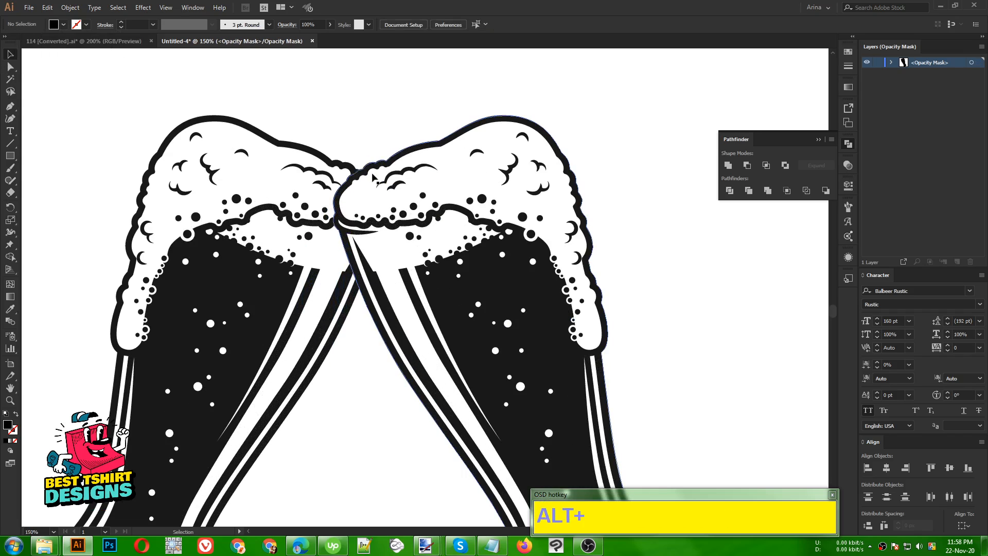
alt+scroll(374, 178, down, 3)
click(851, 165)
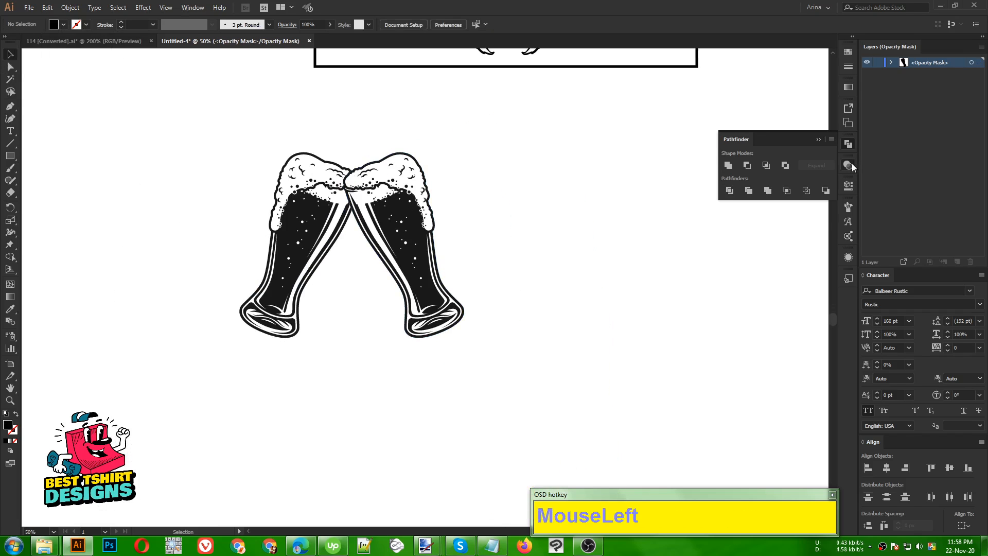
click(735, 203)
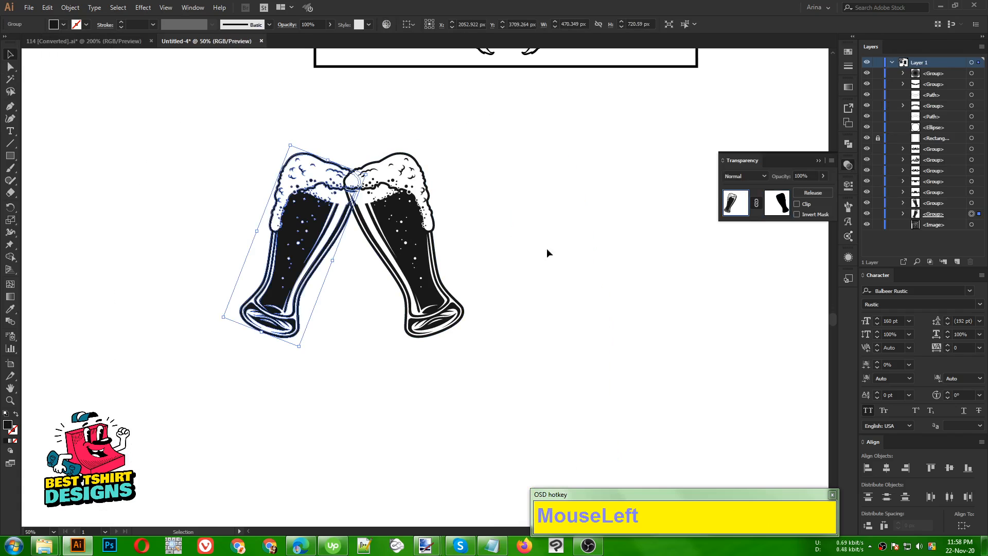
Change the fill of both beer glasses to pure black and group them together
drag(600, 345, 178, 176)
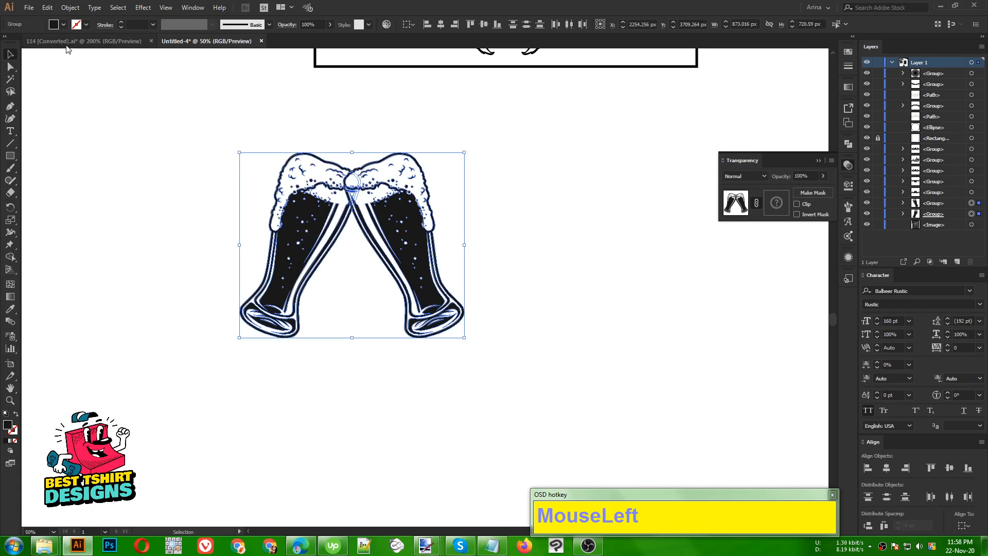
click(63, 25)
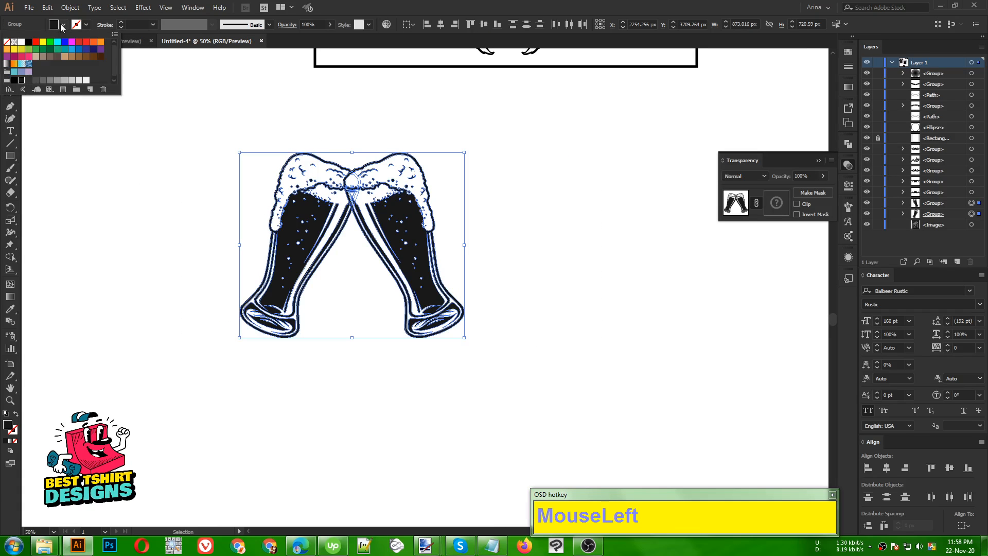
click(29, 43)
click(120, 134)
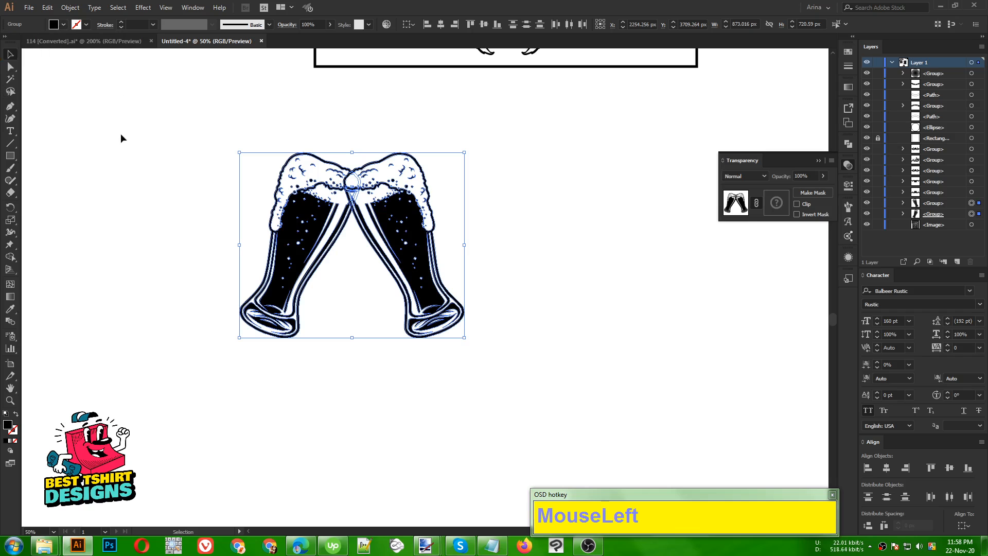
click(172, 179)
drag(158, 139, 561, 337)
key(ctrl)
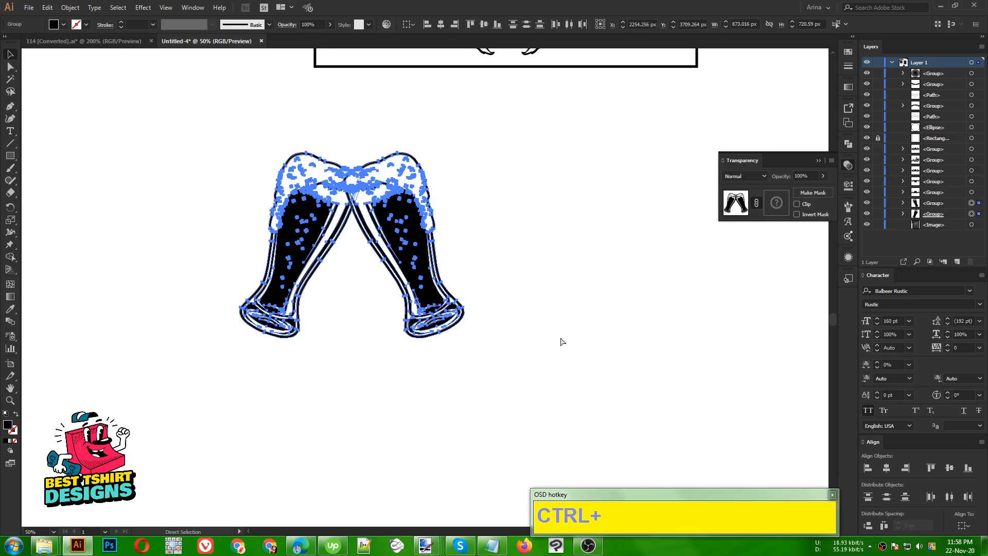
key(ctrl+g)
Move the clinking glasses group onto the sunburst circle and scale it proportionally from its centre to about 633 px wide
scroll(495, 322, down, 2)
scroll(516, 342, up, 1)
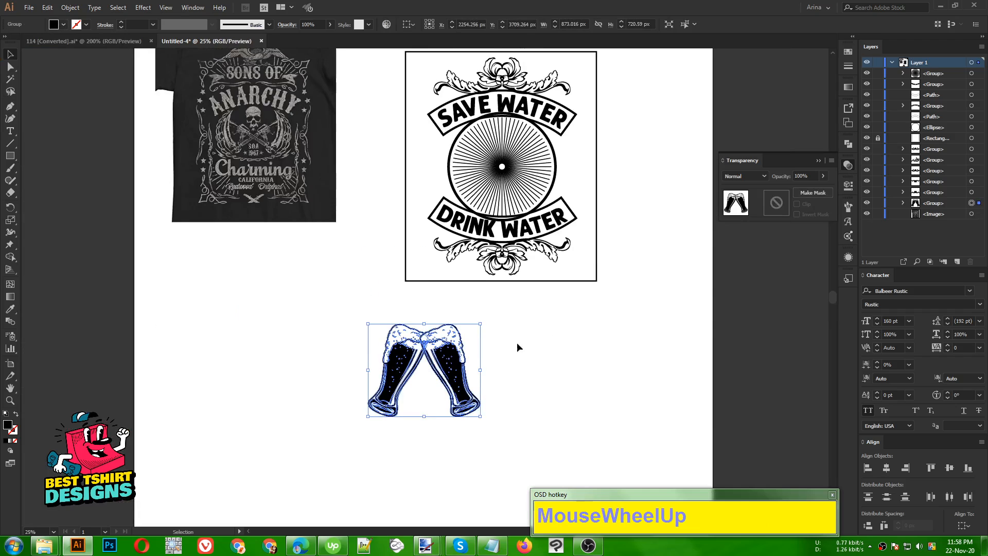
drag(451, 364, 528, 156)
scroll(535, 142, up, 3)
drag(593, 195, 555, 205)
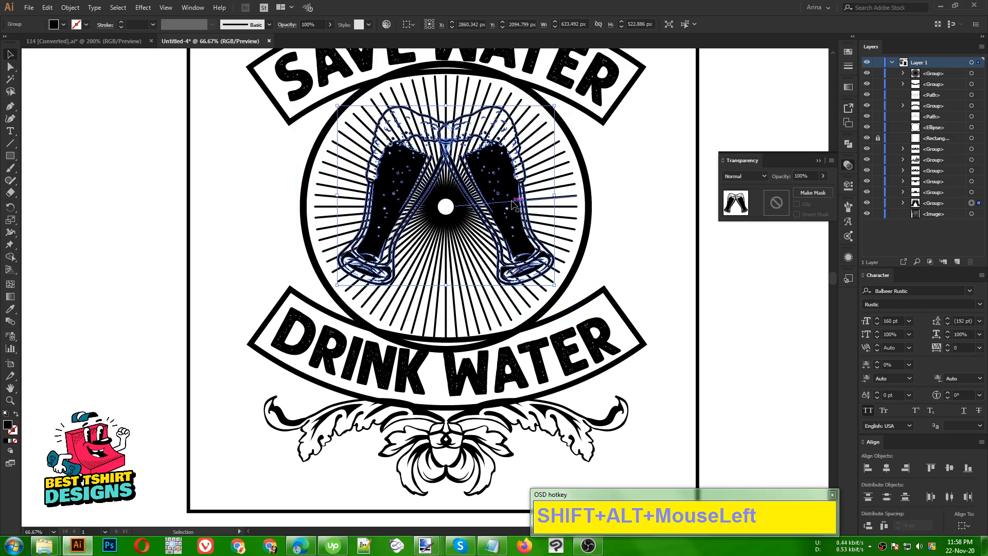
Nudge the glasses group vertically within the circle to a Y position of about 2083 px and deselect it
key(Down)
key(Down)
key(Down)
key(Down)
key(Down)
key(Down)
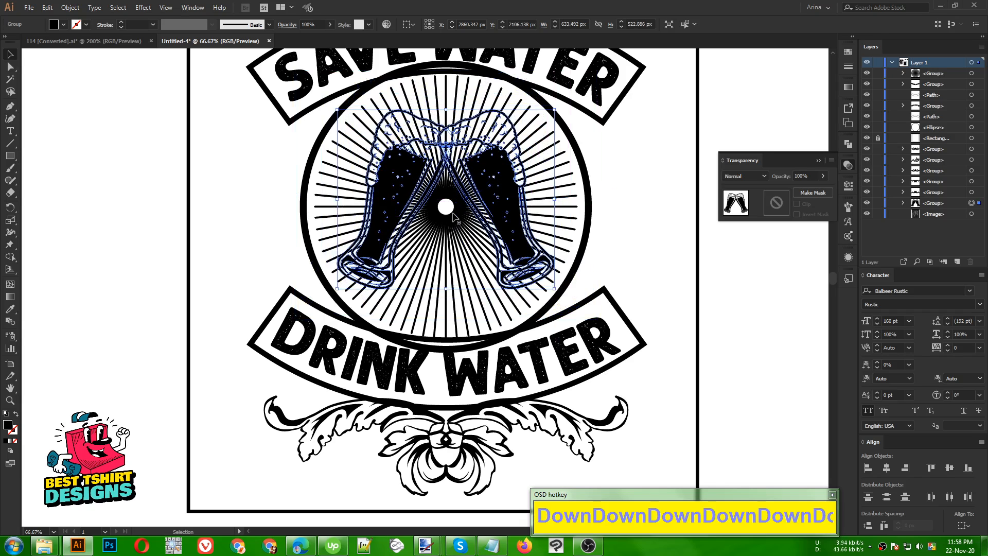
key(Up)
key(Up)
key(Up)
key(Up)
key(Up)
key(Up)
key(Up)
key(Up)
key(Up)
key(Up)
key(Up)
key(Up)
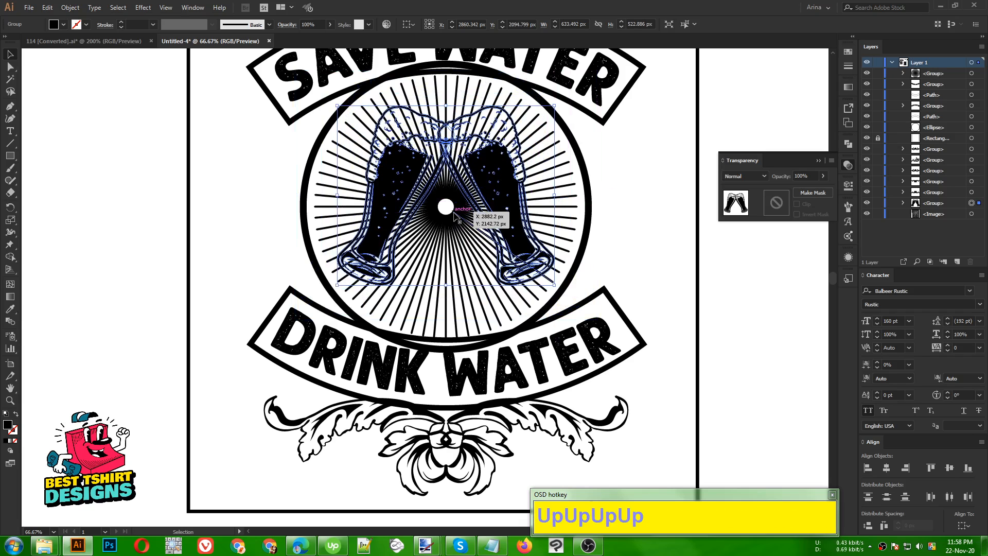
alt+scroll(406, 225, down, 1)
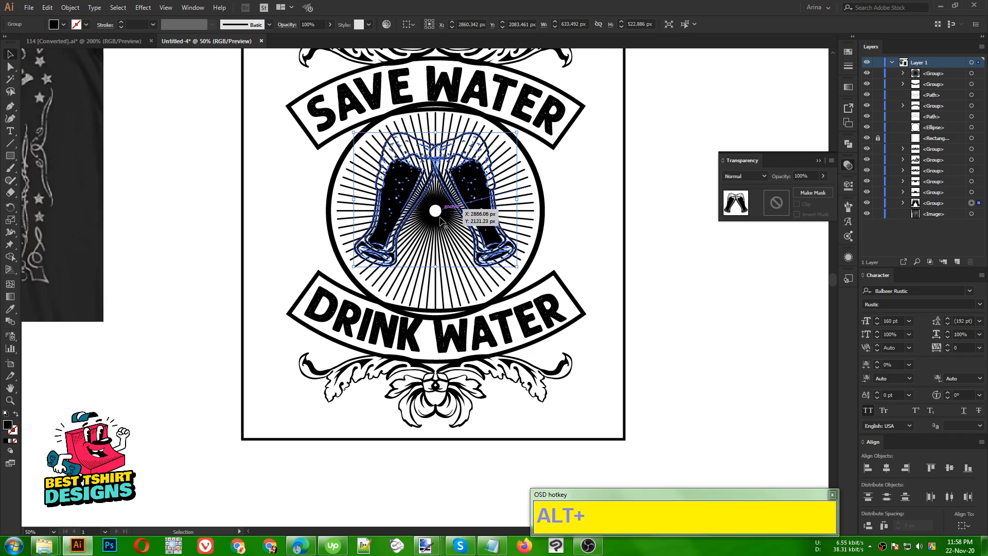
click(589, 221)
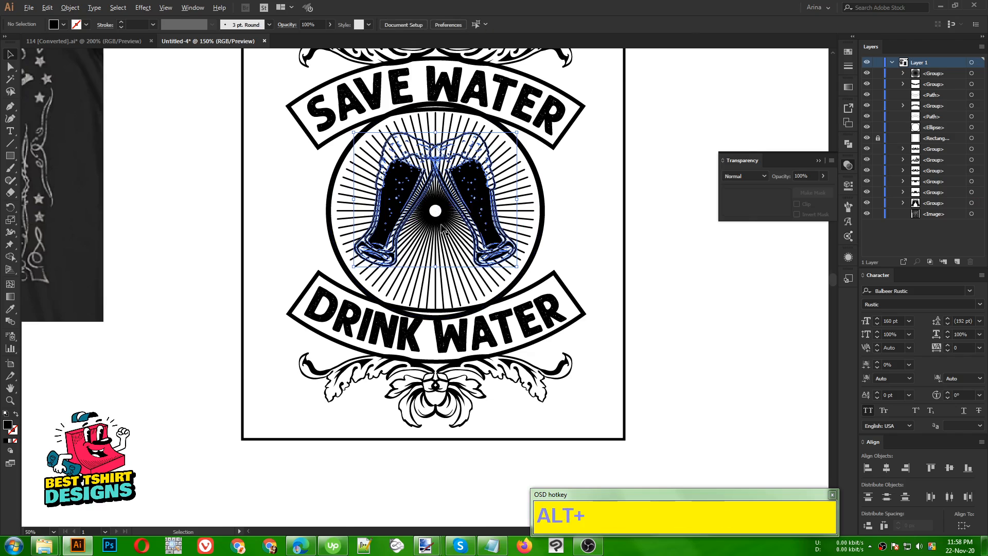
Draw a black circle about 77 px wide over the white hole at the centre of the sunburst and deselect it
alt+scroll(337, 210, up, 3)
click(10, 155)
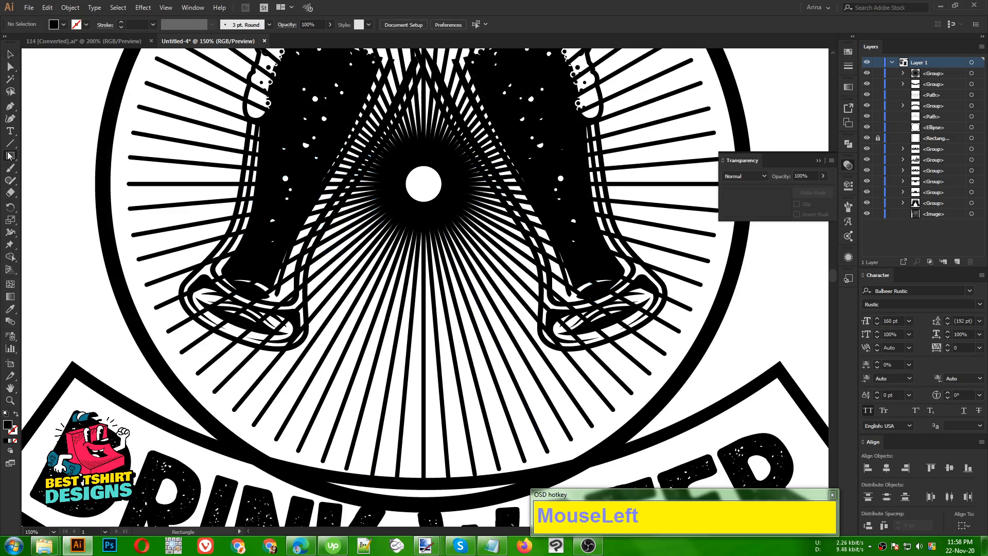
drag(10, 156, 51, 180)
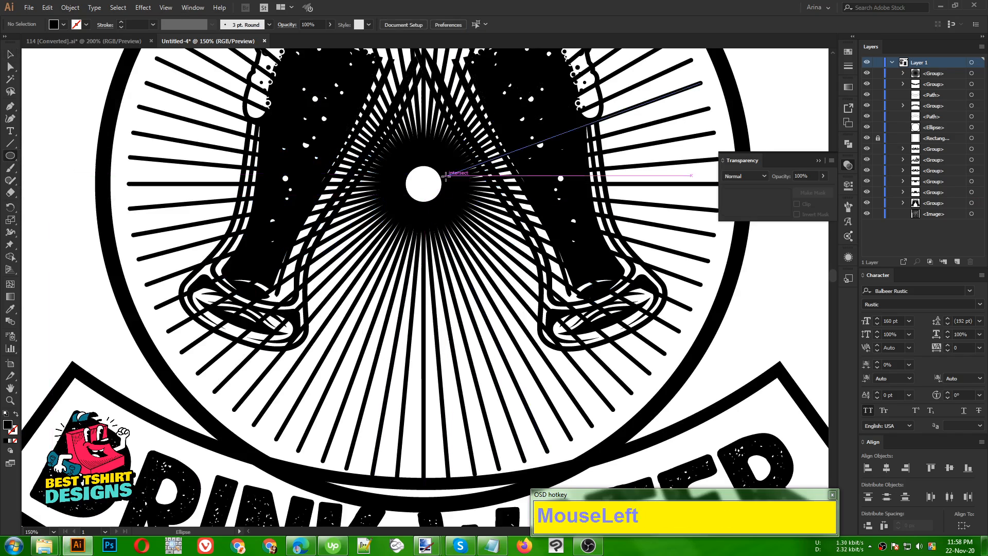
drag(423, 184, 443, 206)
key(v)
click(801, 290)
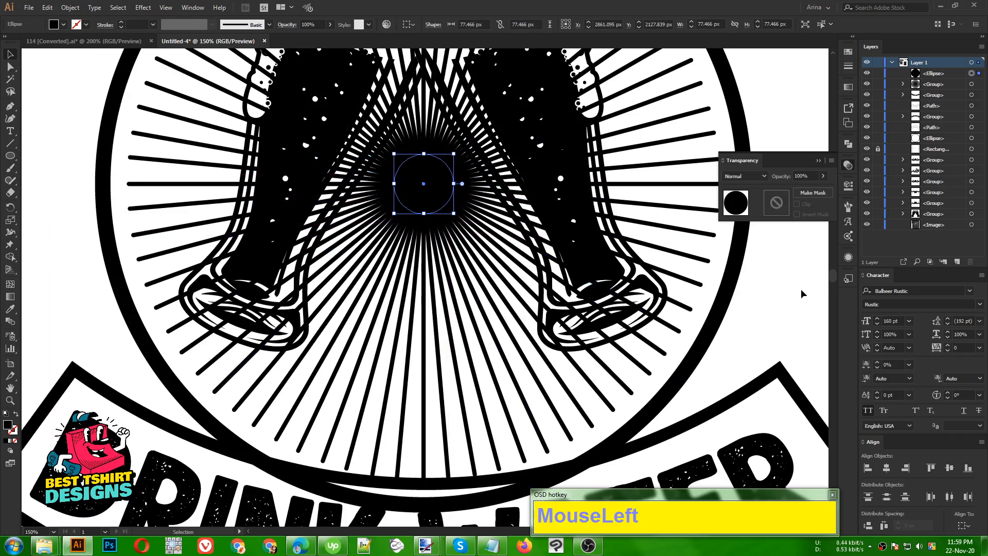
Nudge the beer glasses group down within the circle to a Y position of about 2100 px
scroll(286, 238, down, 2)
scroll(285, 237, down, 1)
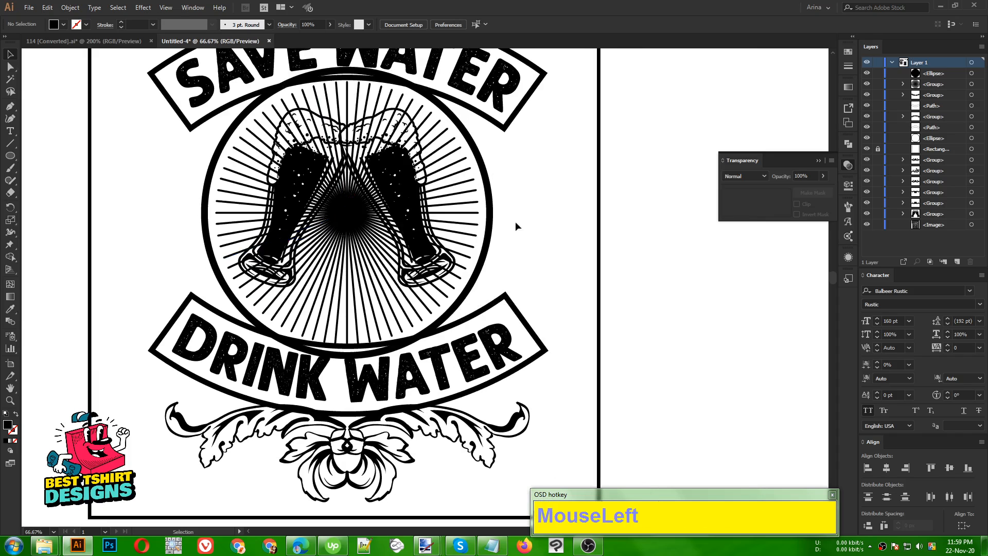
click(397, 191)
click(397, 191)
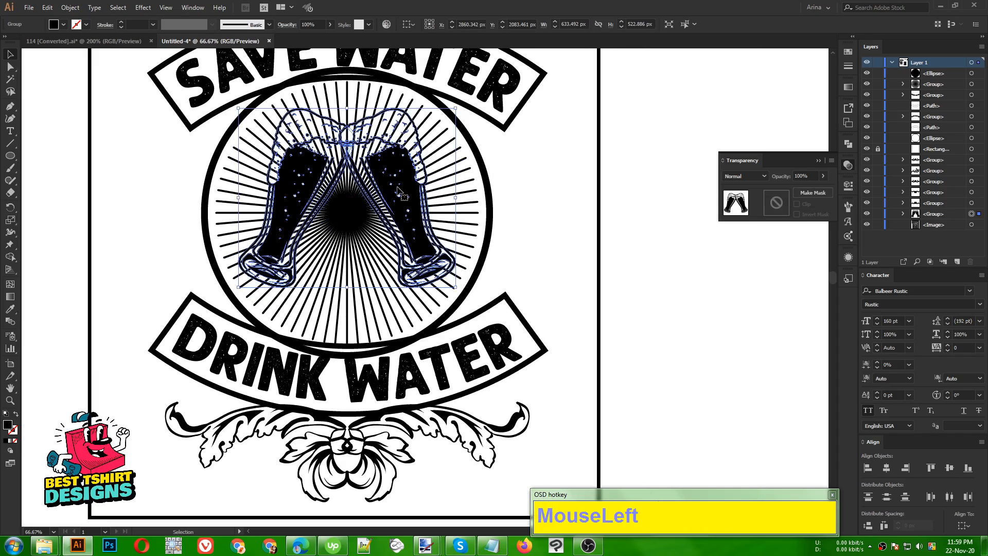
key(Down)
key(Down)
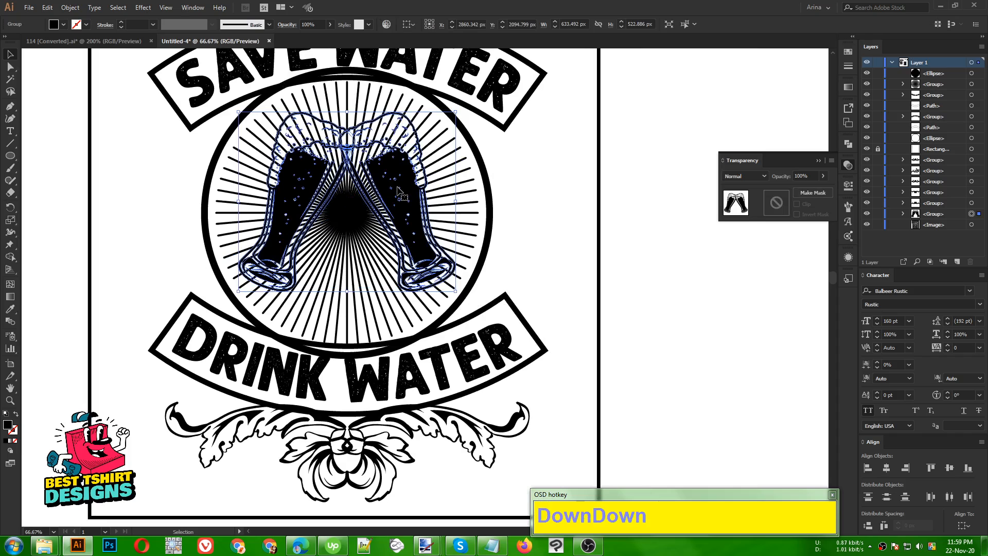
key(Down)
key(Down)
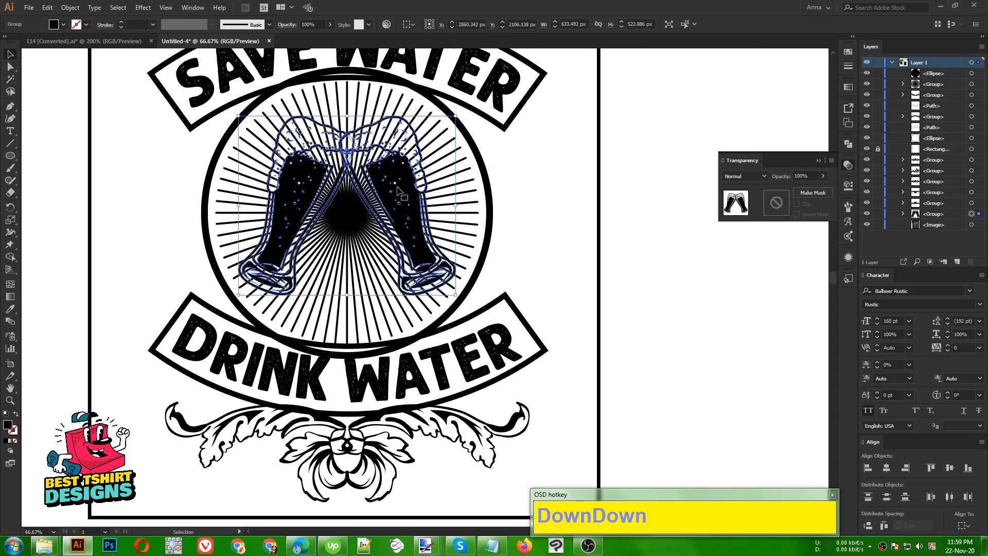
key(Up)
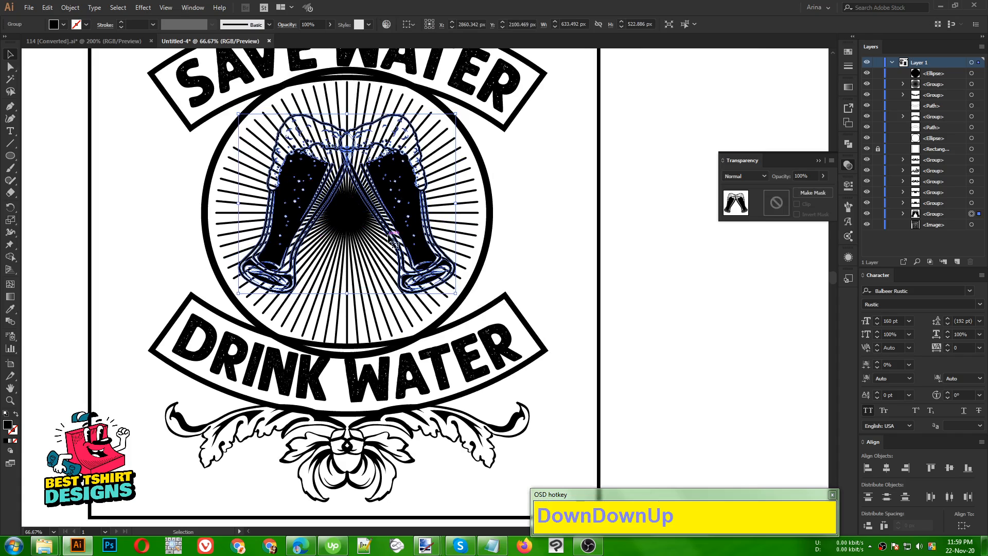
Offset the paths of the beer glasses group by 10 px with miter joins, and cut the resulting offset shapes
click(71, 7)
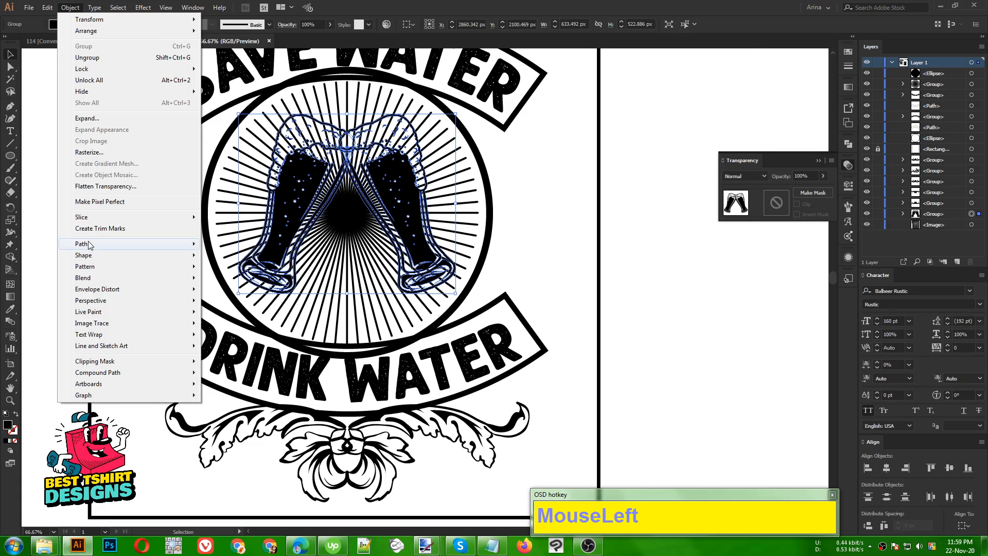
mouse_move(93, 244)
click(239, 286)
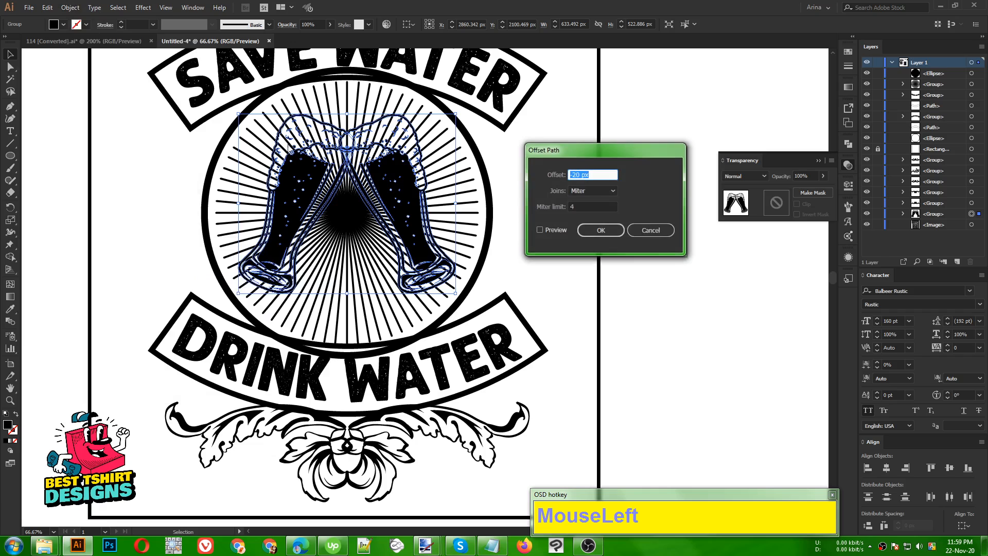
click(551, 230)
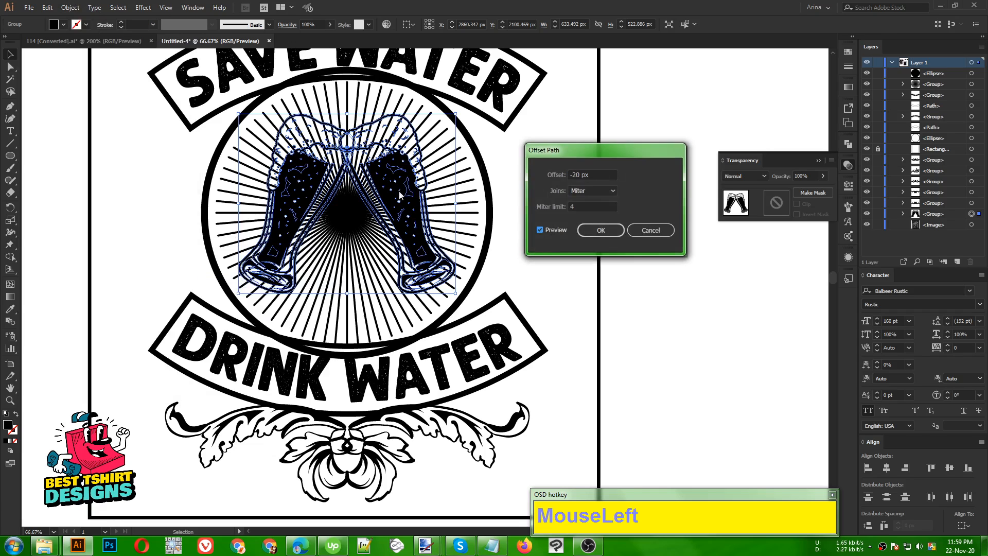
drag(602, 175, 514, 180)
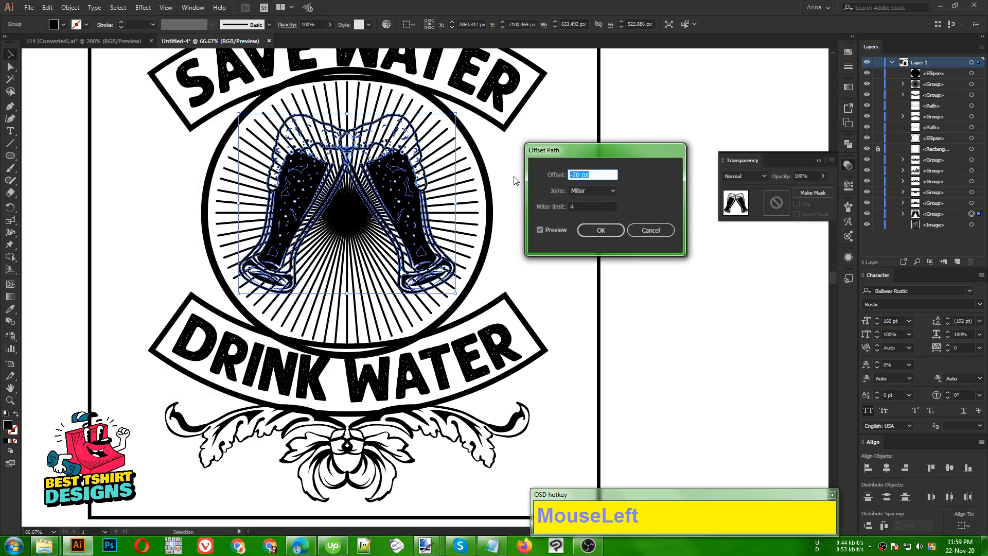
text(10)
click(539, 211)
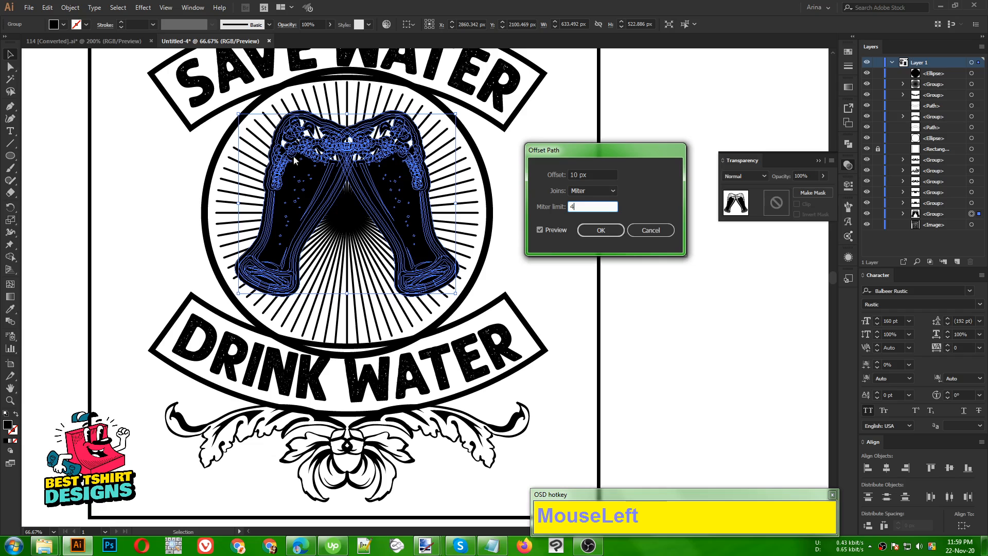
click(601, 230)
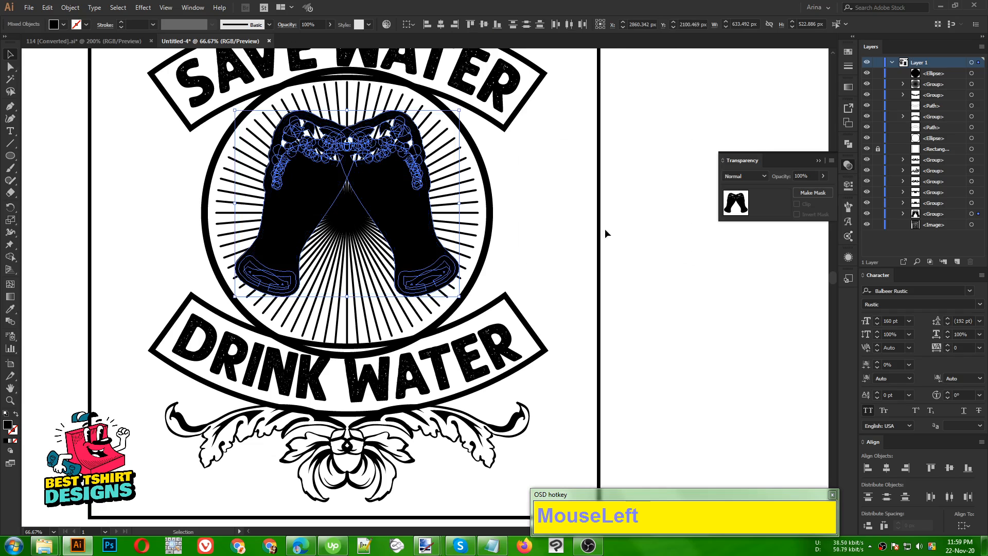
key(ctrl+x)
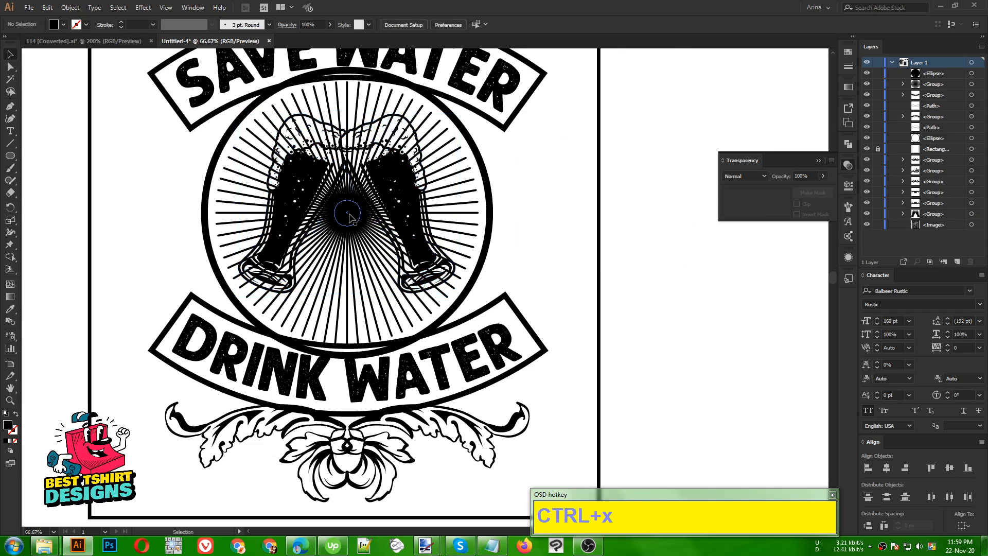
Group the small black centre circle with the sunburst rays
click(349, 215)
shift+click(383, 296)
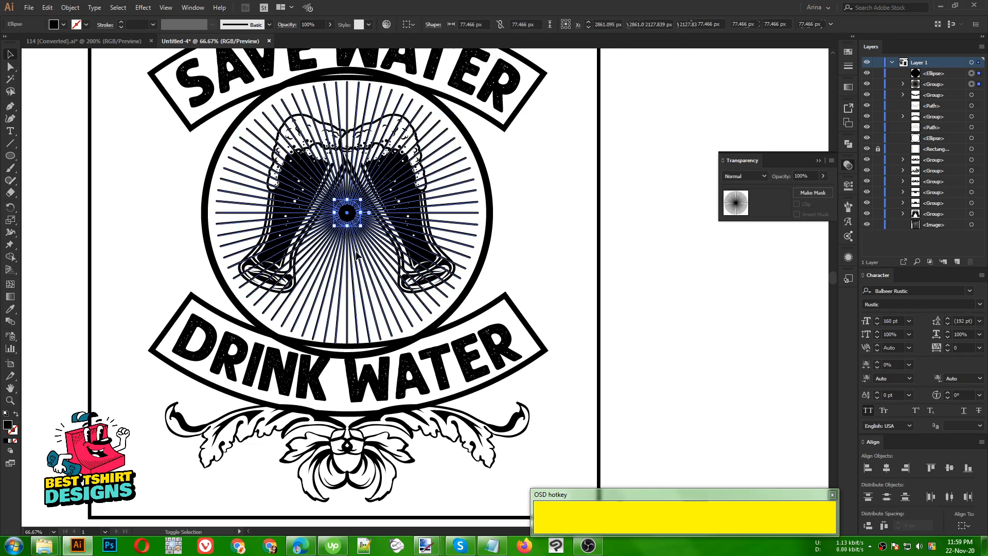
key(ctrl+g)
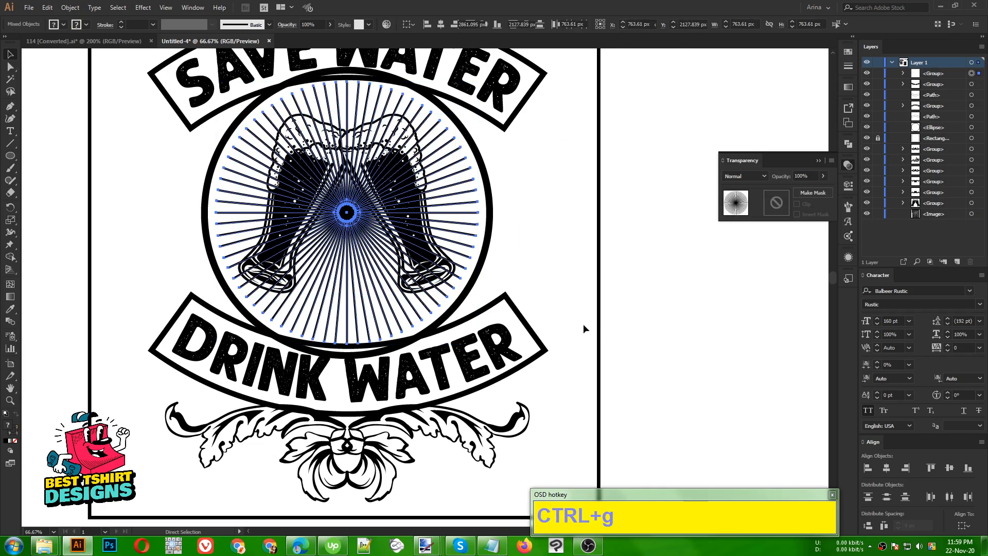
Add an opacity mask with clipping off to the sunburst group and paste the cut glasses offset shapes in place inside it
click(778, 205)
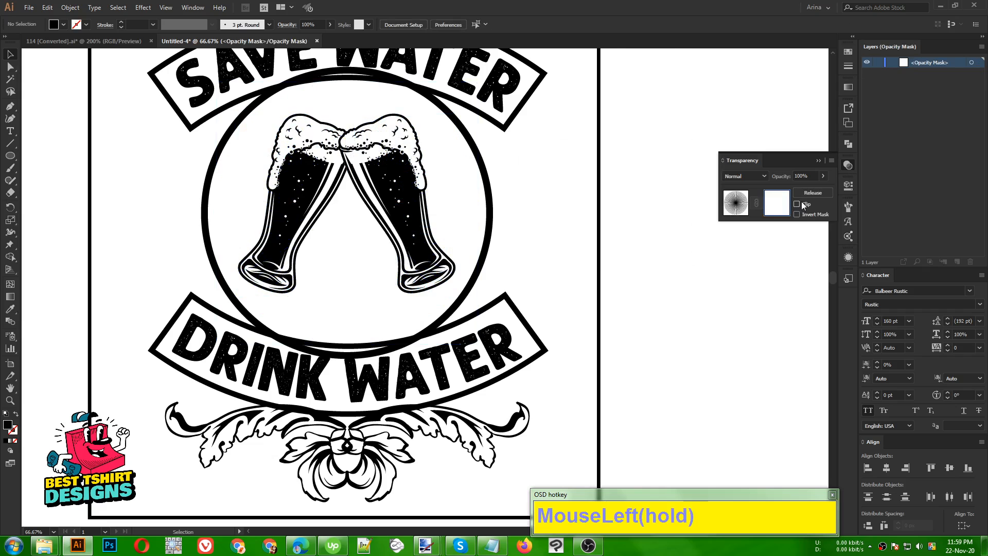
key(ctrl+f)
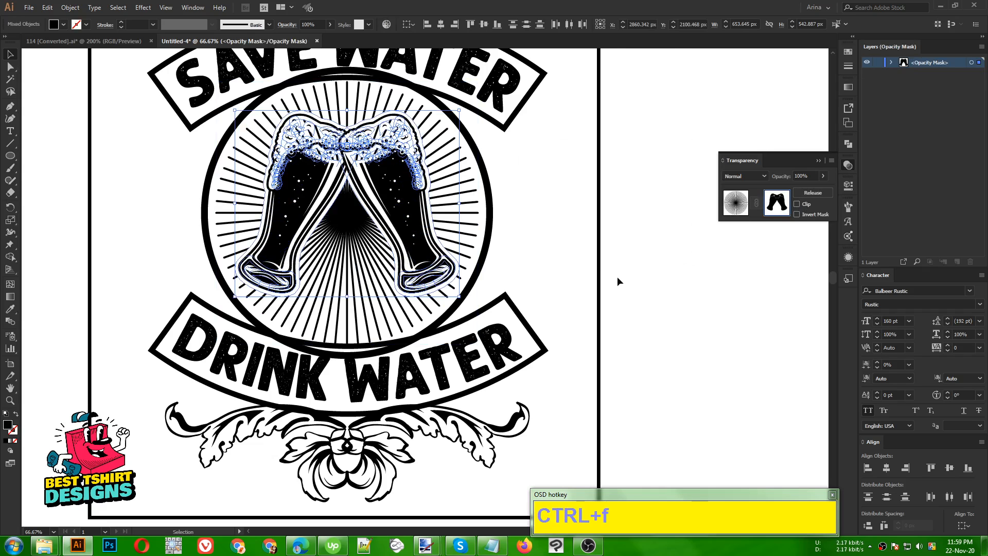
click(566, 241)
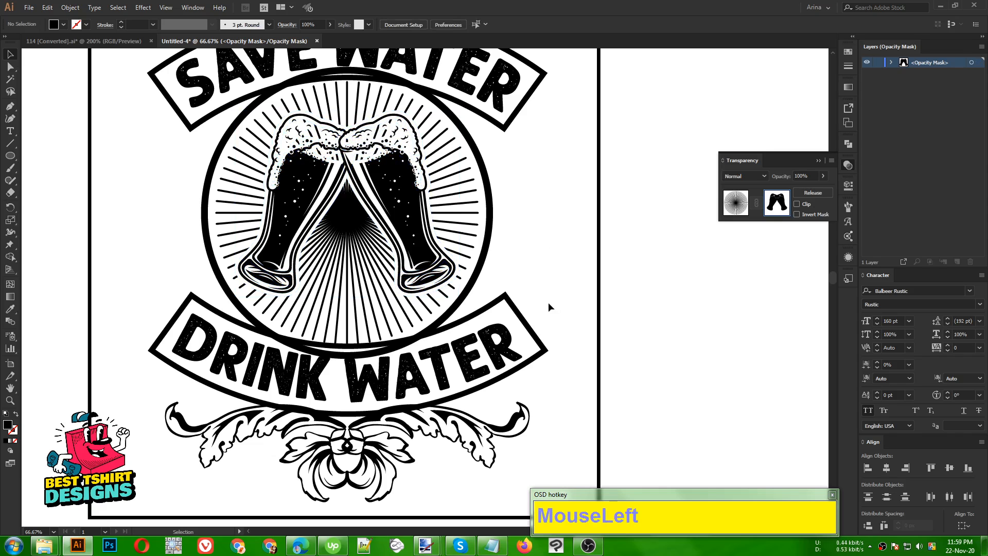
Merge and unite all the offset glasses shapes in the opacity mask into one silhouette, and return to editing the normal artwork
drag(548, 307, 141, 105)
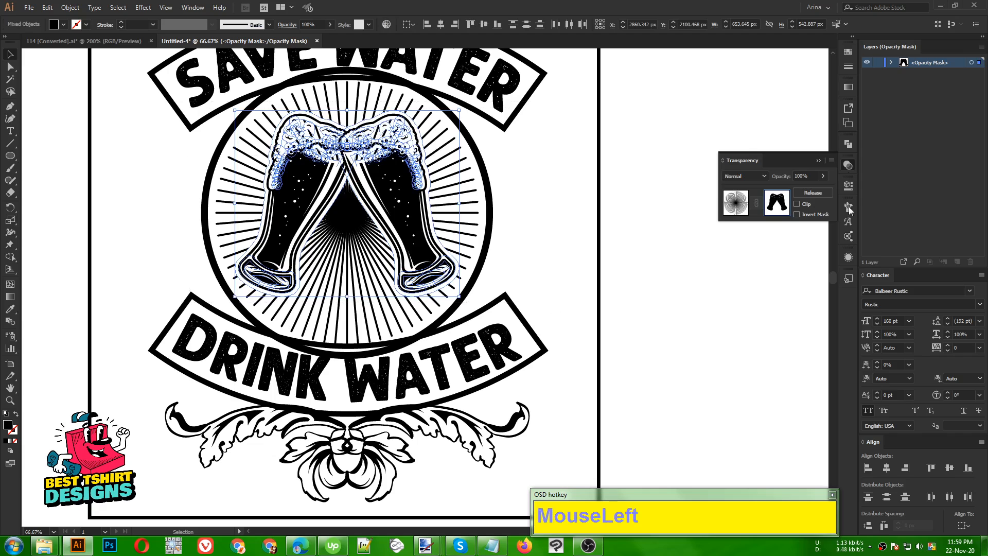
click(848, 146)
click(768, 191)
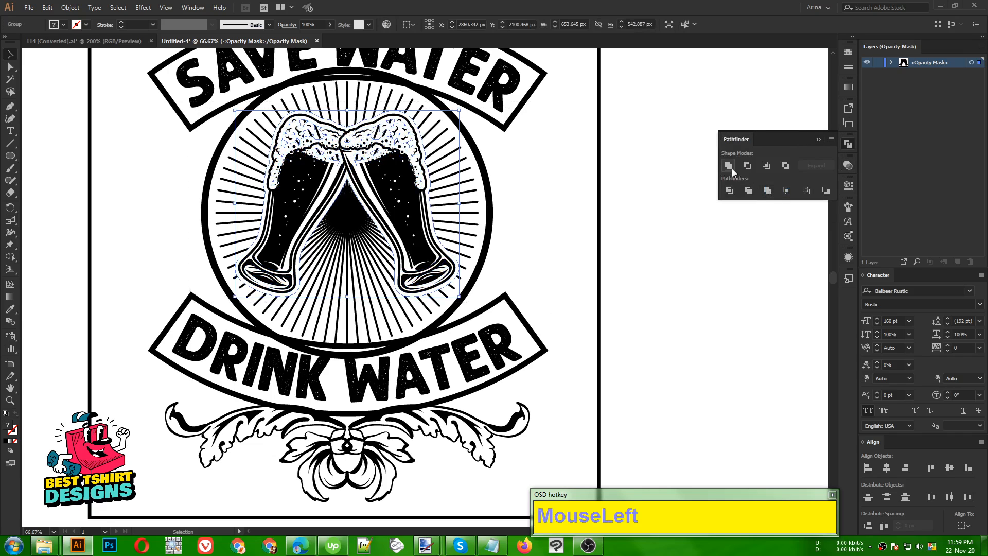
click(728, 166)
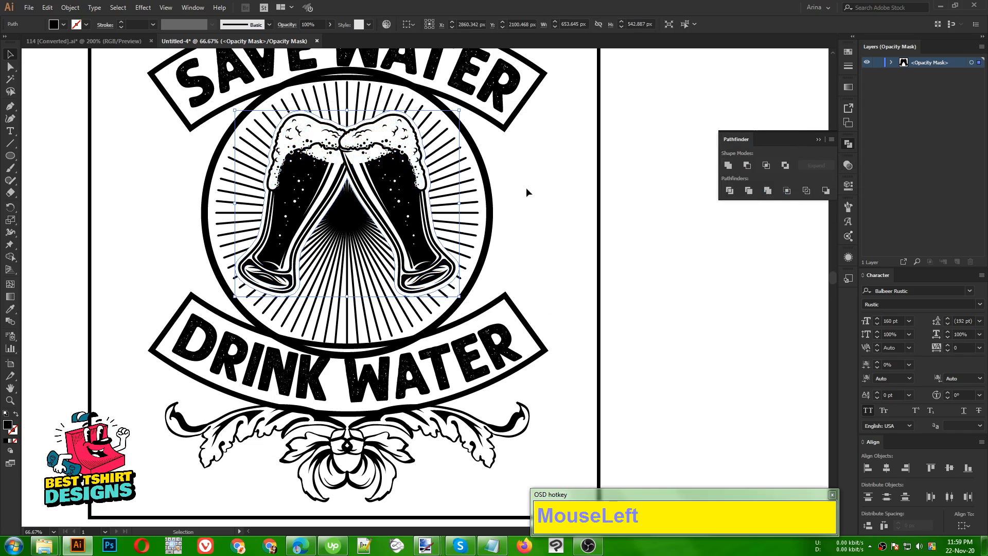
click(579, 260)
click(848, 165)
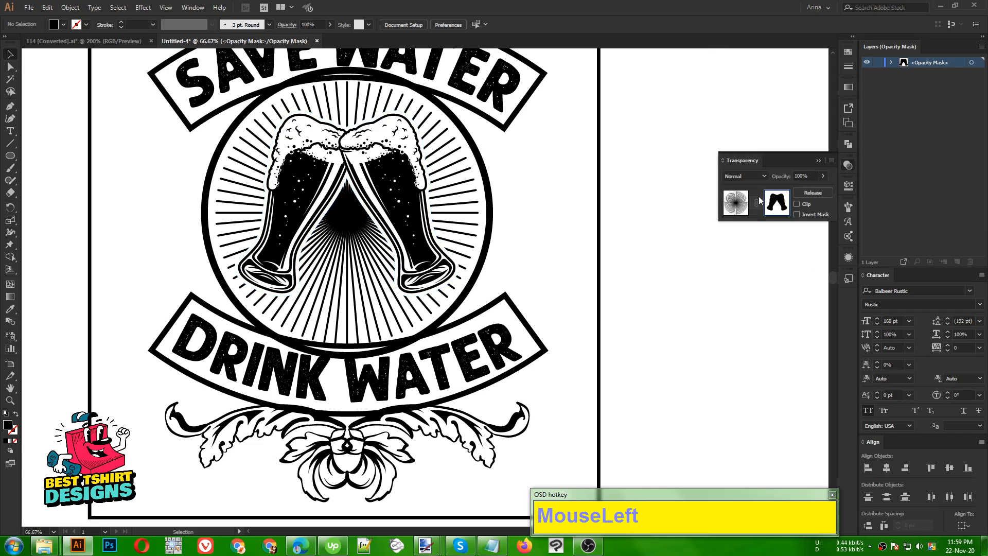
click(738, 209)
click(601, 316)
scroll(348, 362, down, 1)
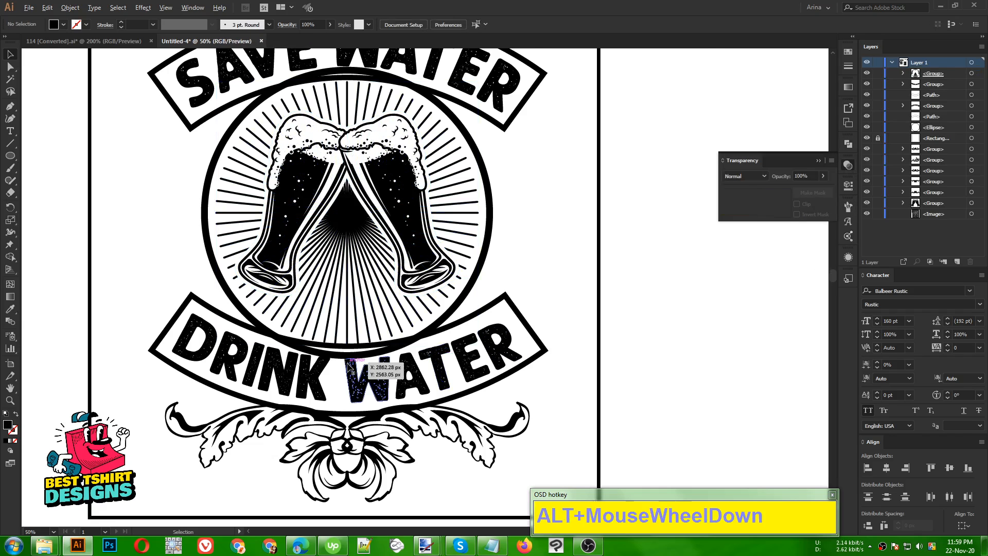
click(478, 273)
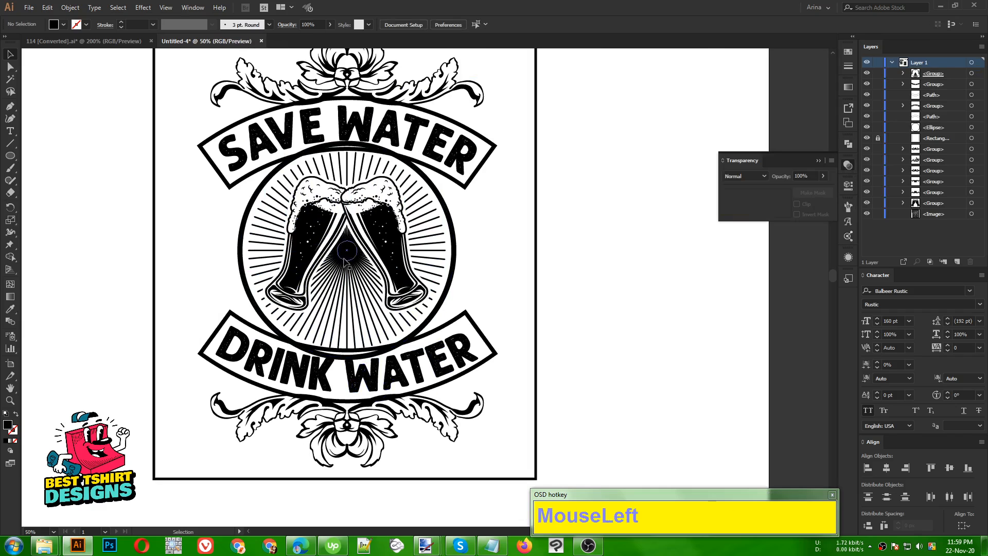
Switch to the 114 [Converted].ai calligraphy ornaments document and clear its selection
click(110, 41)
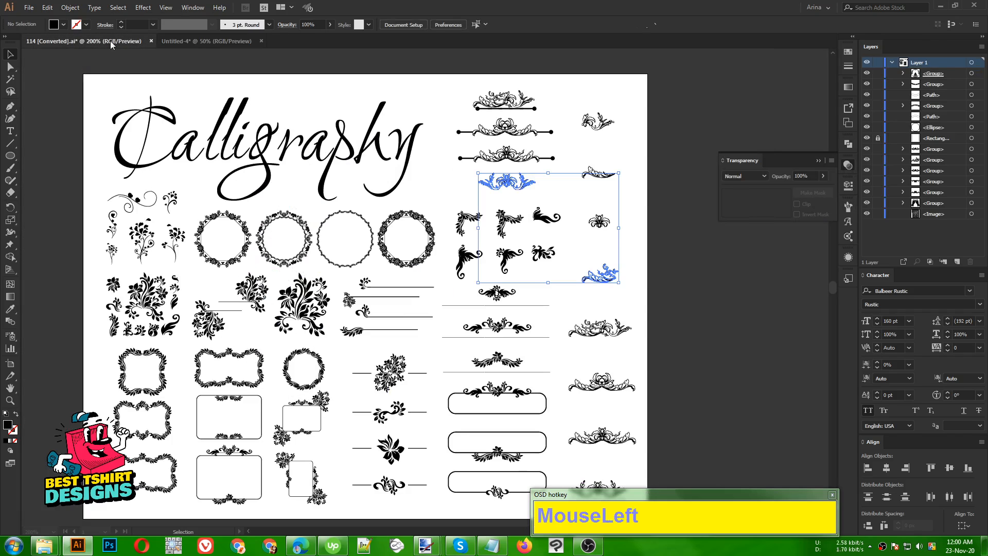
click(429, 202)
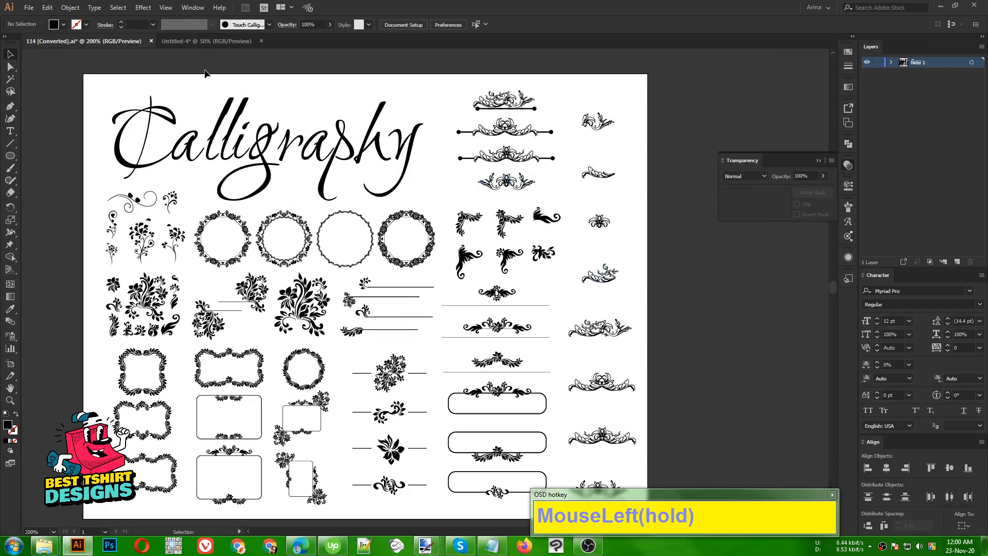
Switch to the Untitled-4 document and examine the SAVE WATER badge, the reference T-shirt and the spare ornaments
click(190, 41)
scroll(427, 324, up, 2)
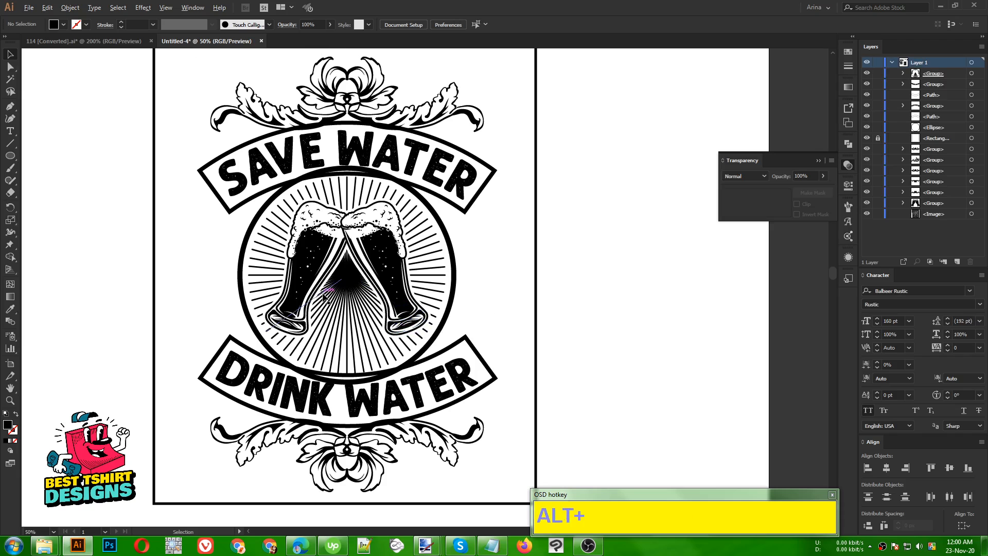
click(475, 257)
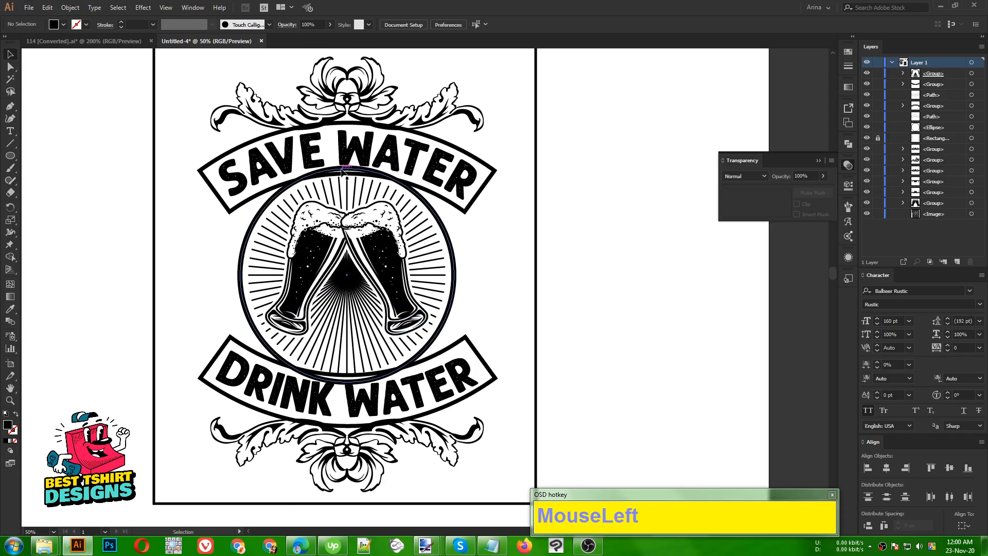
scroll(418, 301, down, 1)
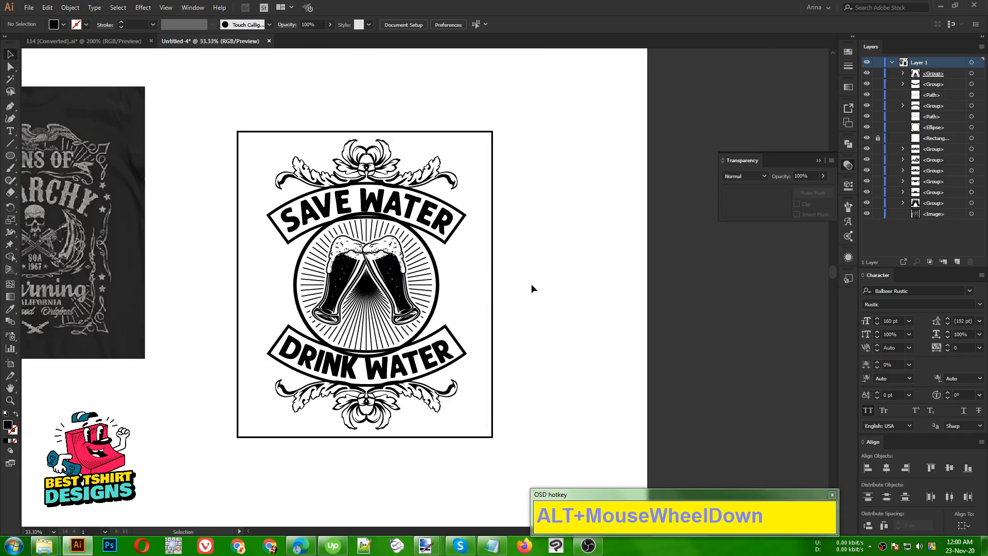
drag(505, 316, 606, 308)
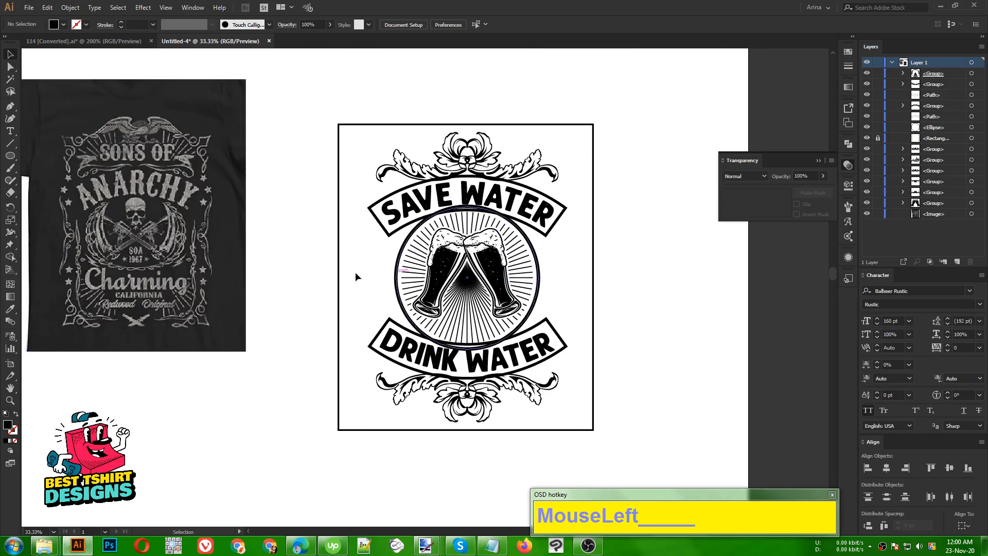
scroll(647, 287, up, 1)
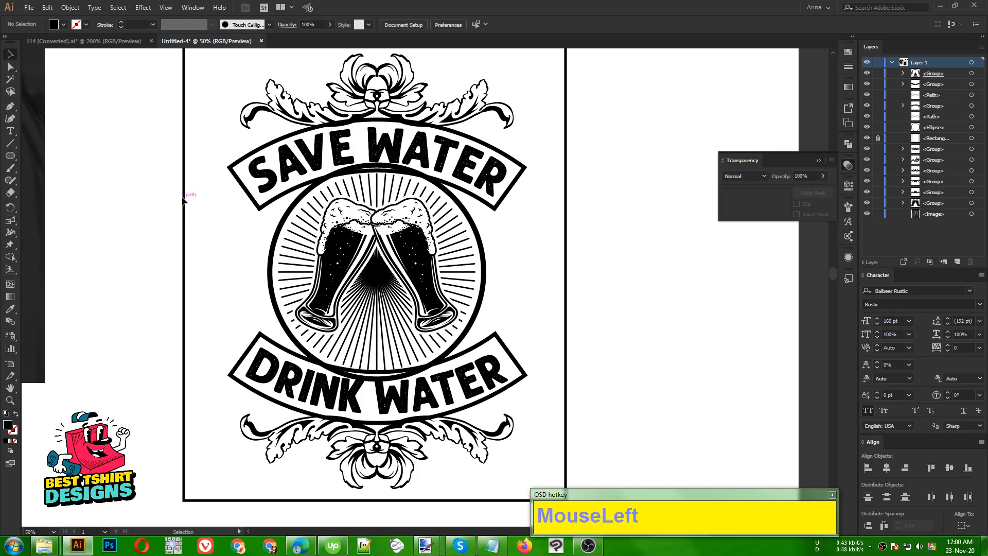
click(208, 42)
alt+scroll(464, 263, down, 2)
scroll(465, 264, up, 3)
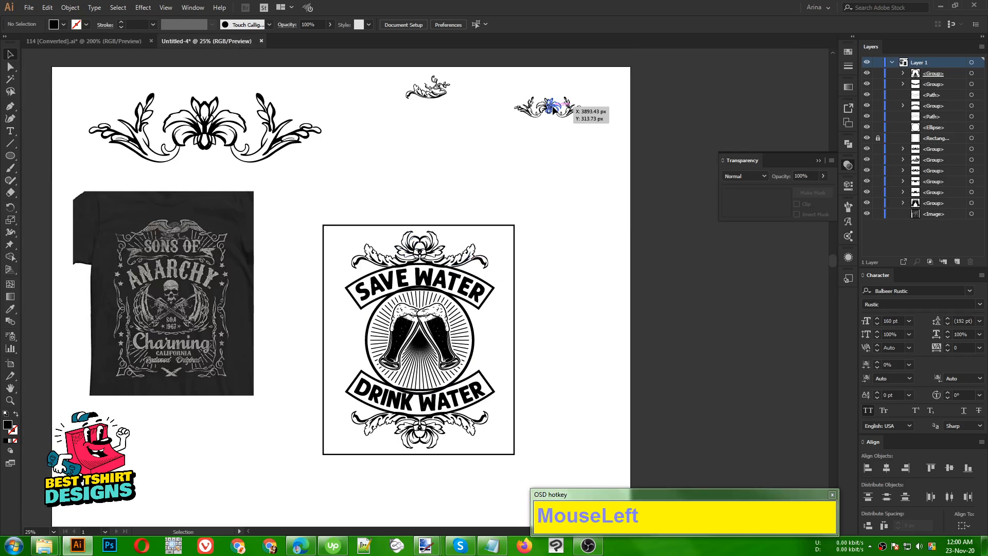
Turn the small symmetrical floral ornament upright, enlarge it to about 185 × 621 px, and place it over the circle's right edge
drag(554, 110, 545, 360)
alt+scroll(490, 372, up, 2)
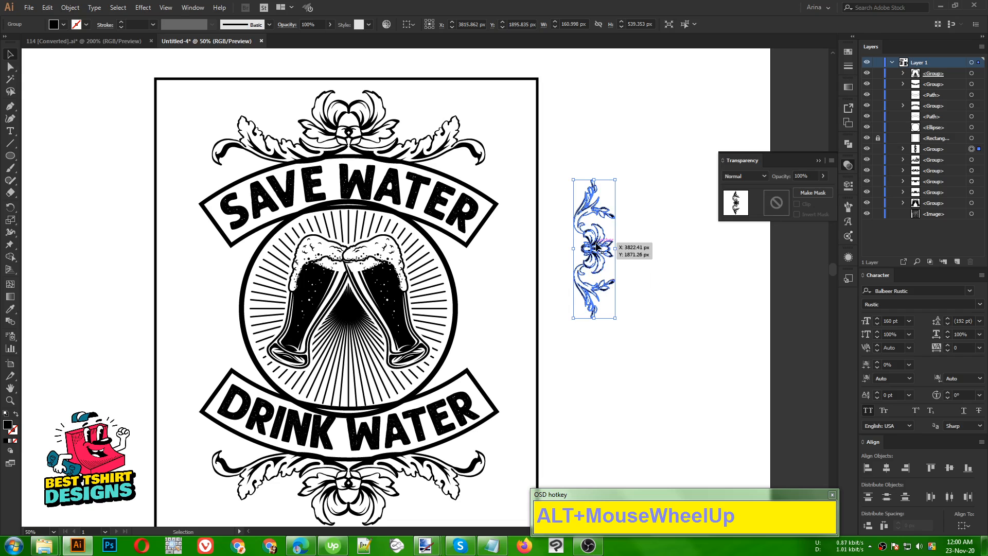
drag(597, 248, 396, 307)
Nudge the upright floral ornament horizontally to sit against the circle's right edge between the two banners
key(Right)
key(Right)
key(Right)
key(Right)
key(Right)
key(Right)
key(Right)
key(Right)
key(Right)
key(Right)
key(Right)
key(Right)
key(Right)
key(Right)
key(Right)
key(Right)
key(Right)
key(Right)
key(Right)
key(Right)
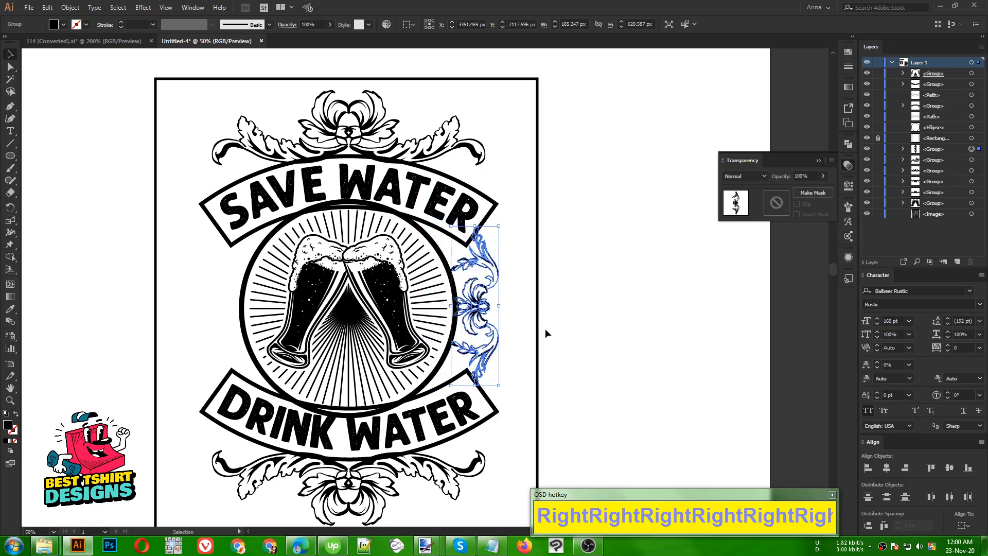
key(Left)
key(Left)
key(Left)
key(Left)
key(Left)
key(Left)
key(Left)
key(Left)
key(Left)
key(Left)
key(Left)
key(Left)
key(Left)
key(Left)
key(Left)
key(Left)
key(Left)
key(Left)
key(Left)
key(Left)
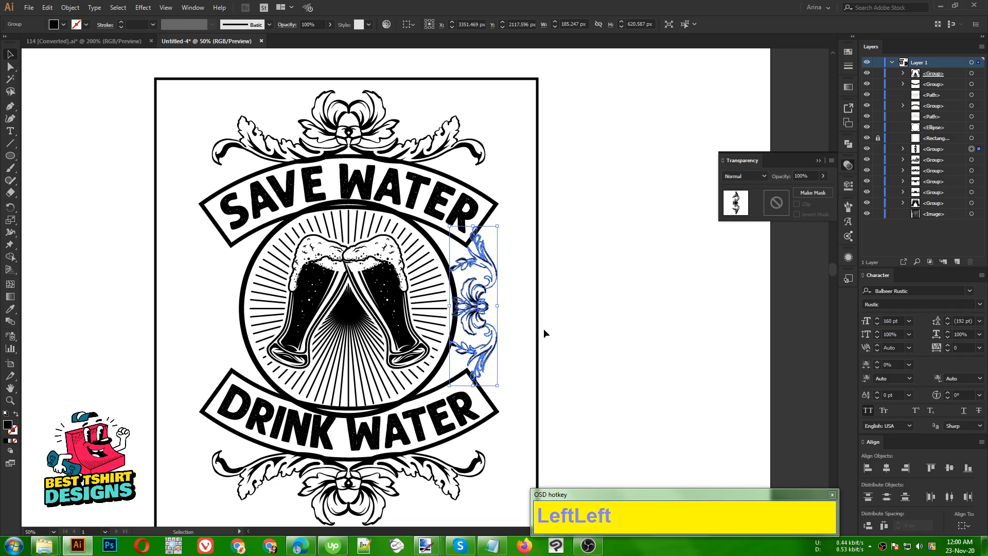
Copy the upright floral ornament to the circle's left side and reflect the copy across the vertical axis
click(507, 324)
drag(460, 308, 230, 309)
right_click(225, 307)
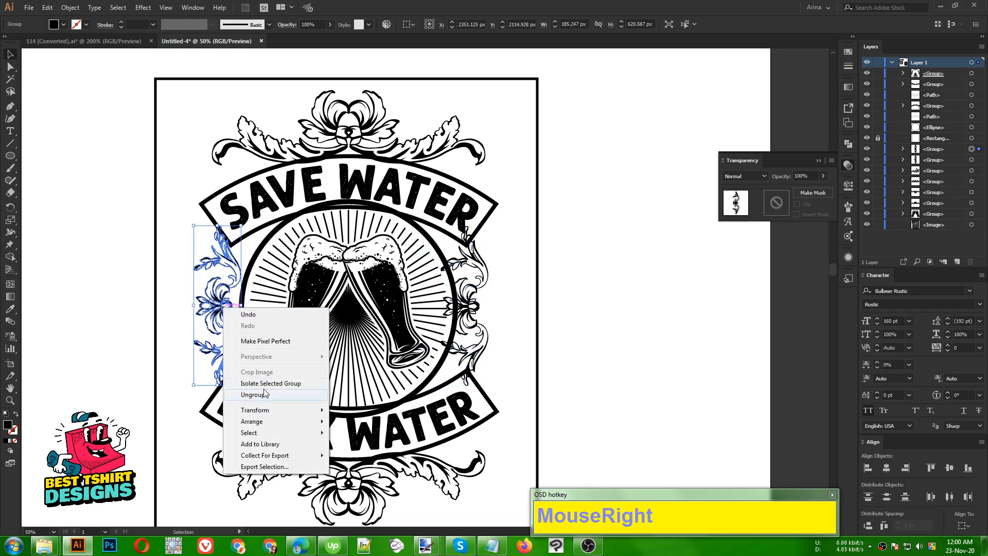
mouse_move(269, 410)
click(362, 450)
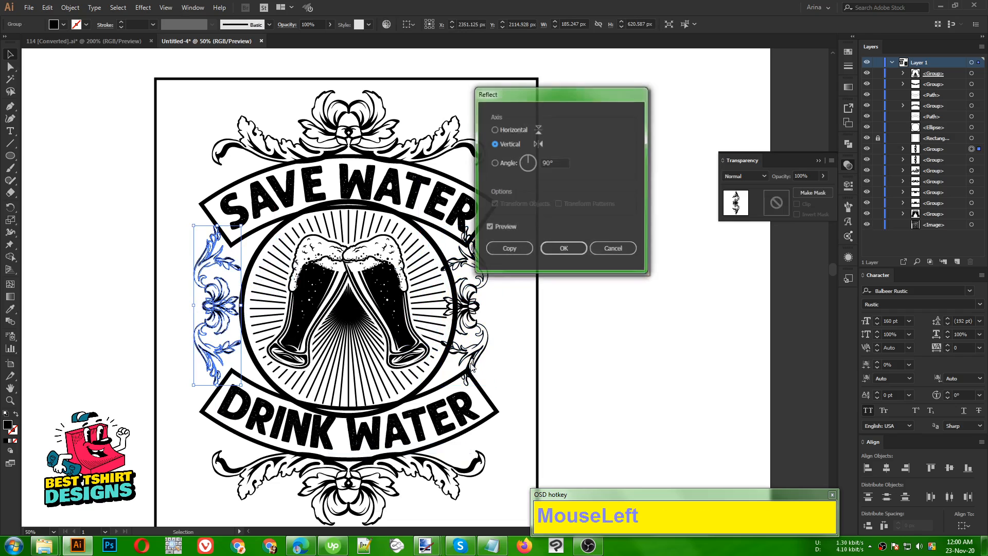
click(557, 249)
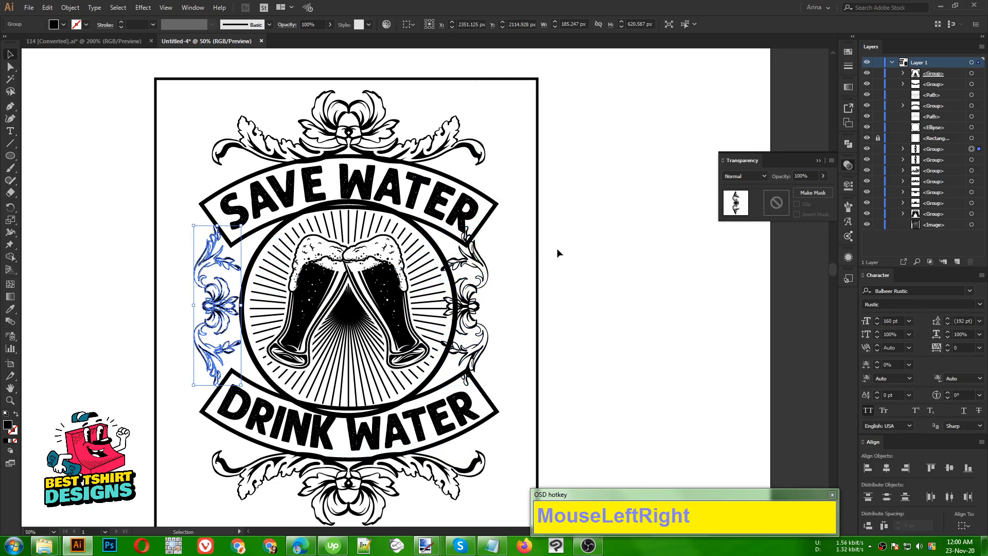
Nudge the mirrored ornament right until it overlaps the circle's left edge like its counterpart
key(Right)
key(Right)
key(Right)
key(Right)
key(Right)
key(Right)
key(Right)
key(Right)
key(Right)
key(Right)
key(Right)
key(Right)
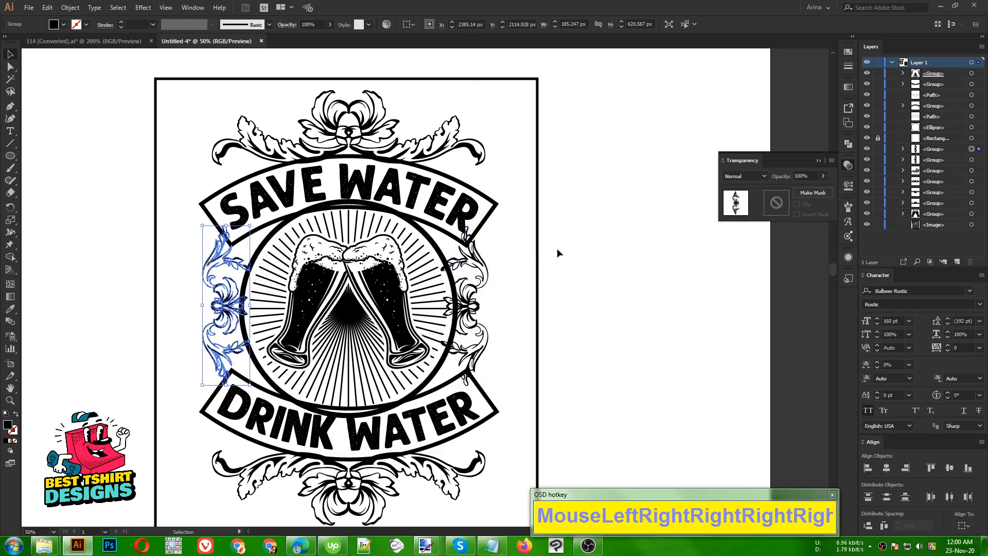
key(Right)
key(Right)
key(Right)
key(Right)
key(Right)
key(Right)
key(Right)
key(Right)
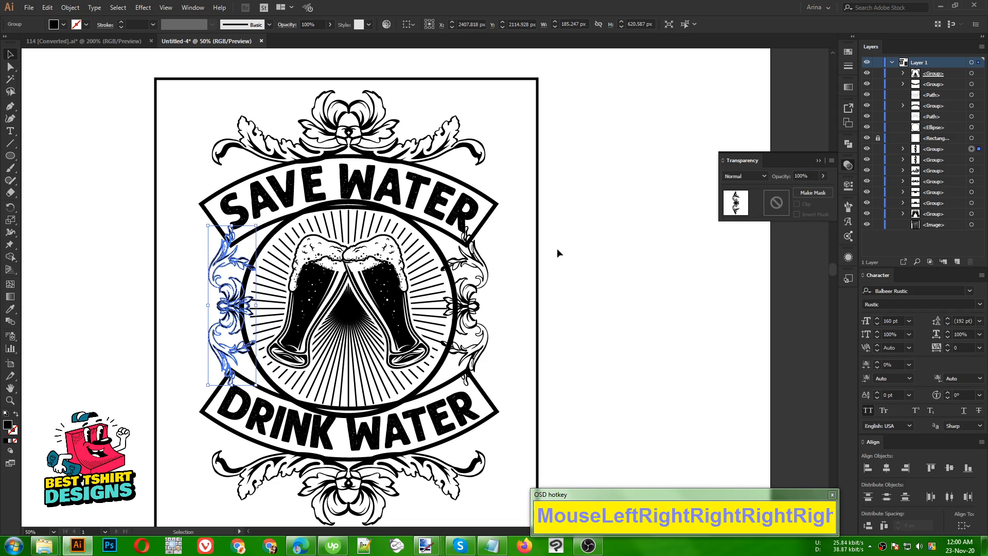
click(499, 288)
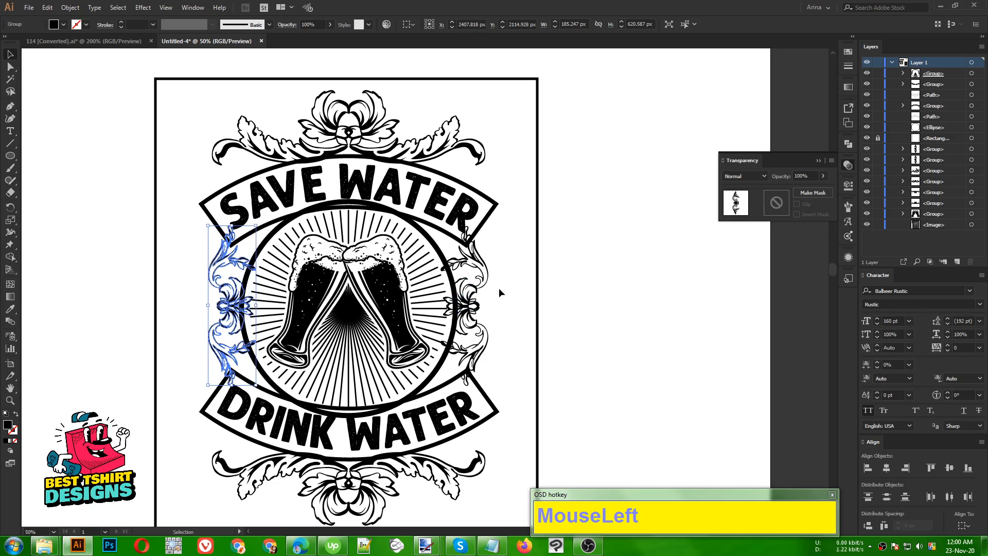
alt+scroll(372, 273, down, 1)
click(483, 253)
Move the small leaf swirl from above the badge to the blank area just right of the frame
scroll(317, 144, up, 3)
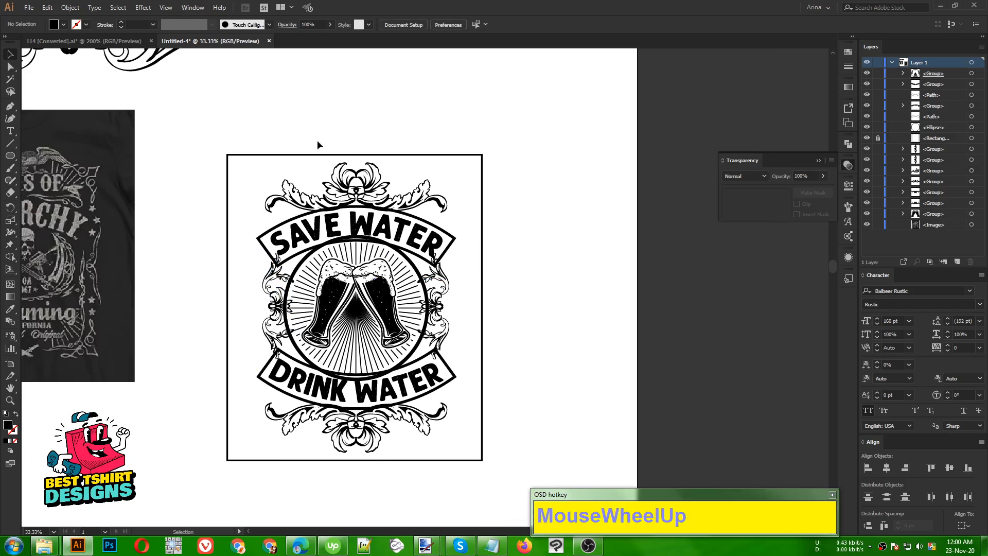
alt+scroll(363, 161, down, 1)
drag(376, 78, 491, 344)
alt+scroll(378, 385, up, 2)
scroll(515, 364, up, 1)
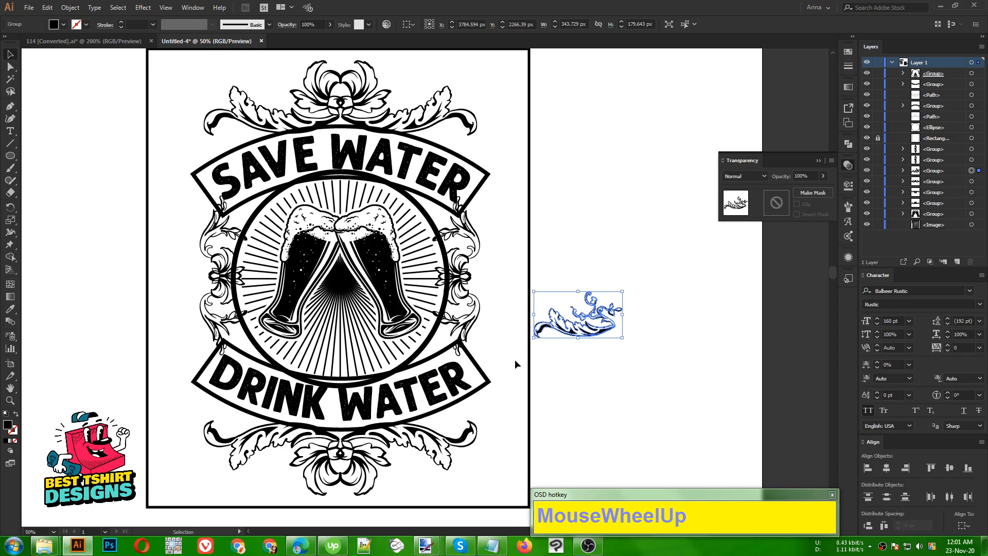
drag(624, 340, 531, 414)
key(ctrl+z)
key(ctrl+z)
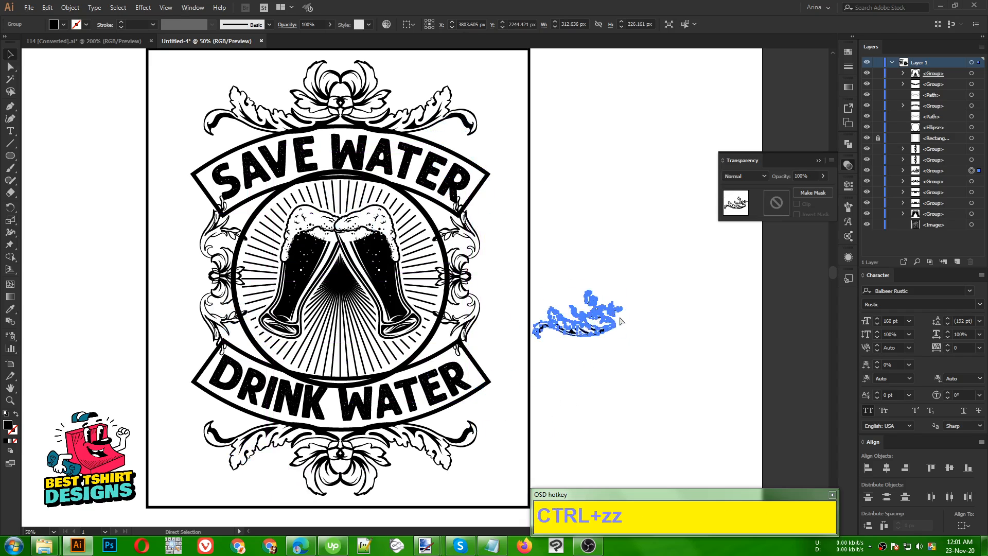
Rotate the leaf swirl 90° to stand upright and place it over the right end of the SAVE WATER banner
drag(625, 344, 606, 256)
drag(593, 306, 483, 155)
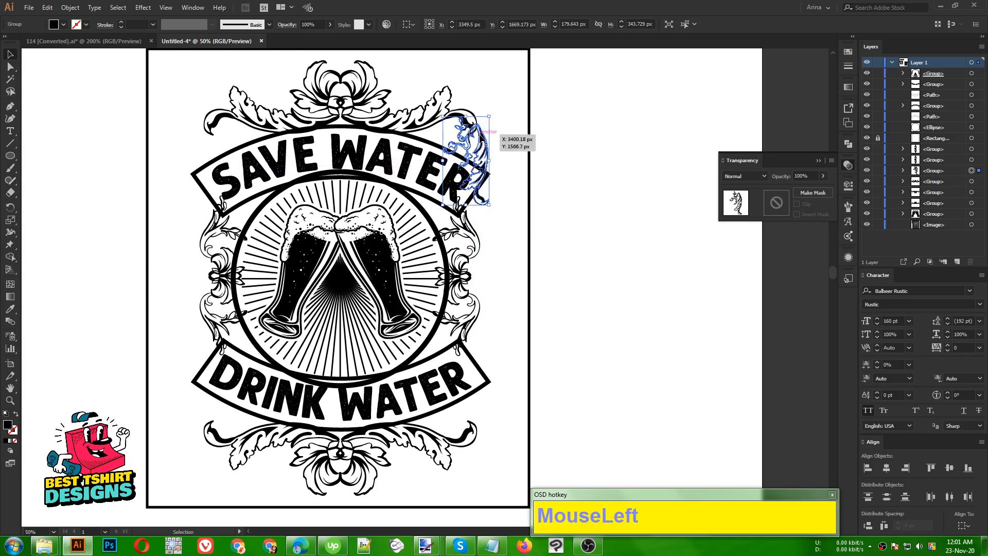
scroll(475, 142, up, 2)
alt+scroll(513, 197, down, 2)
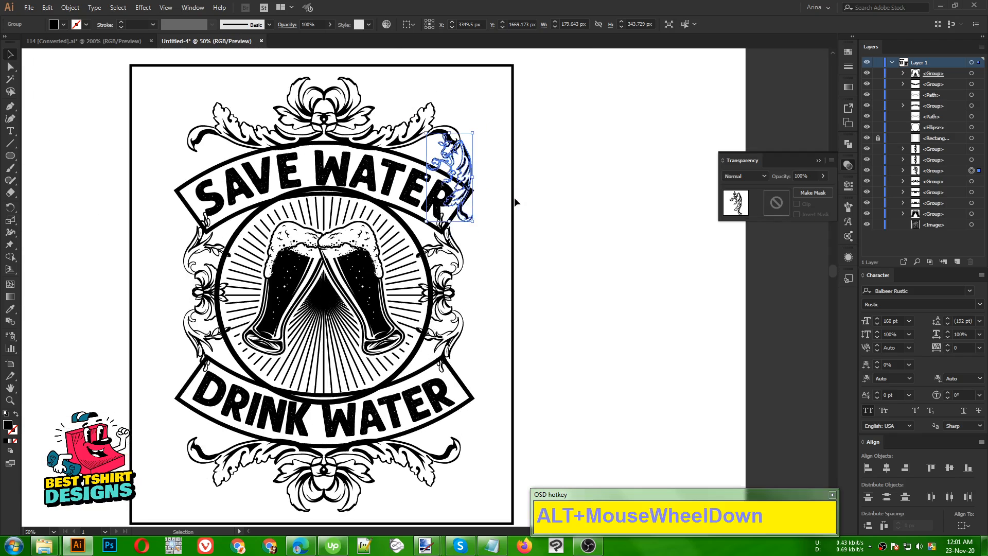
click(497, 178)
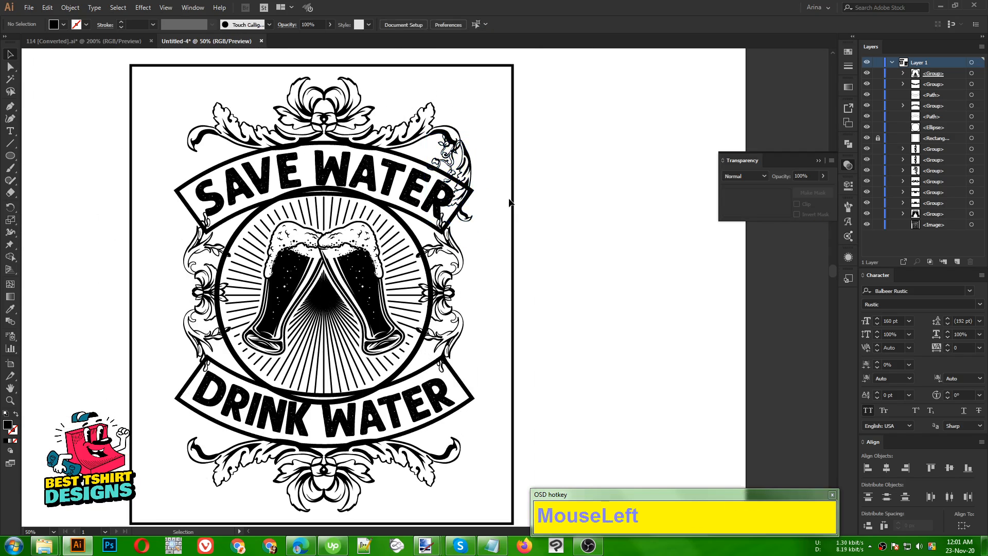
Show the rulers and place vertical guides at the outer right and left tips of the banners
key(ctrl)
key(ctrl+r)
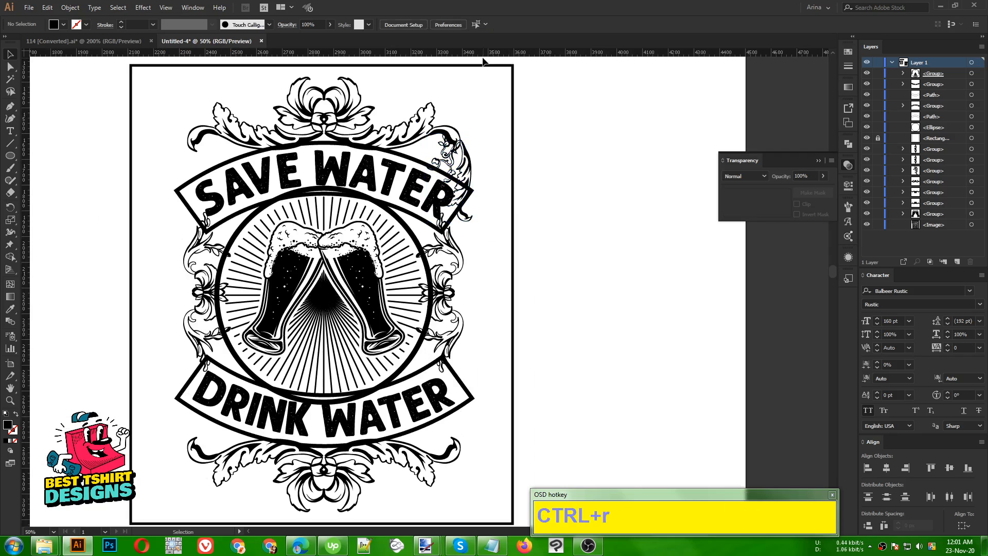
drag(483, 61, 471, 246)
click(485, 289)
drag(472, 291, 177, 300)
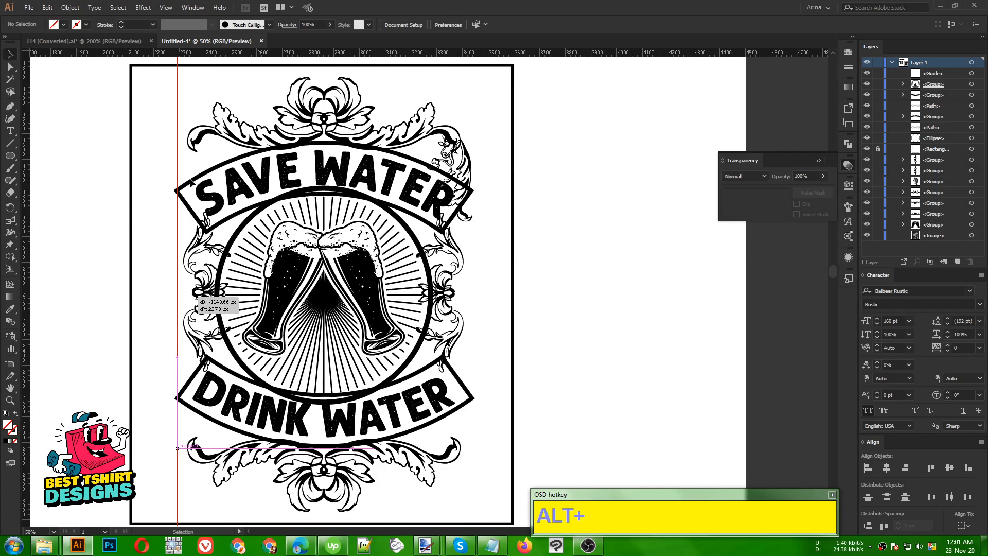
Copy the upright leaf swirl to the left end of the SAVE WATER banner and reflect the copy across the vertical axis
click(468, 154)
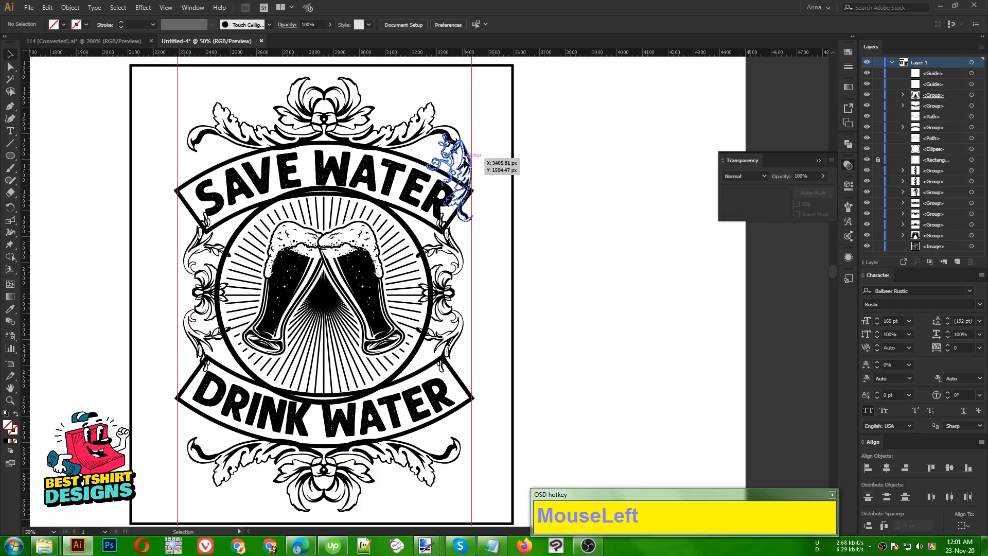
drag(371, 165, 207, 175)
right_click(207, 175)
mouse_move(234, 276)
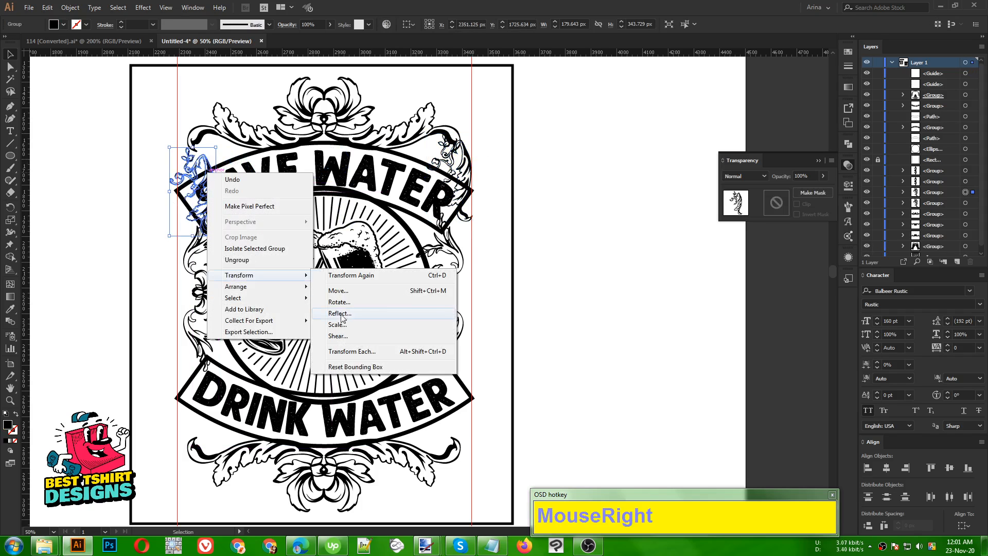
click(339, 313)
click(573, 252)
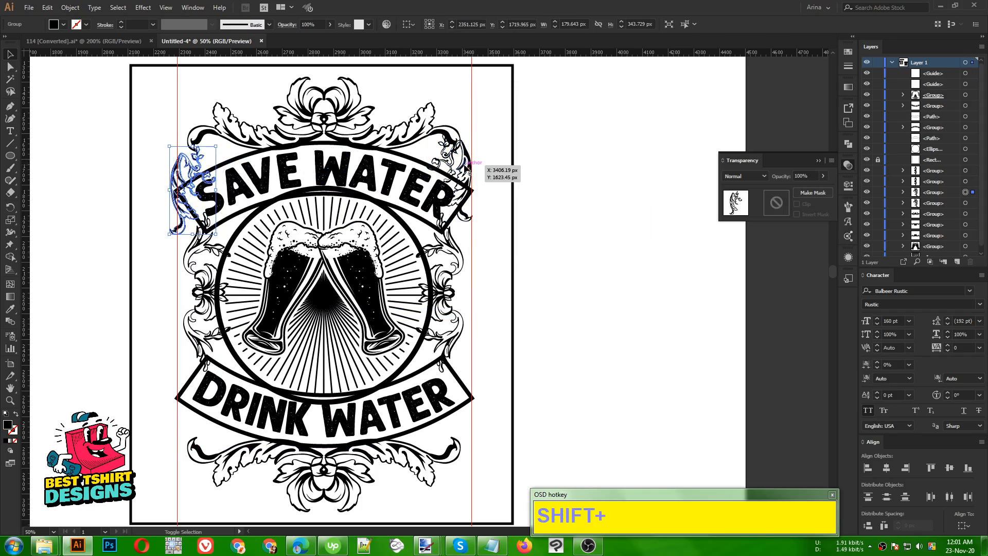
Align the two leaf swirls by their vertical centers and nudge the pair up along the SAVE WATER banner
shift+click(446, 169)
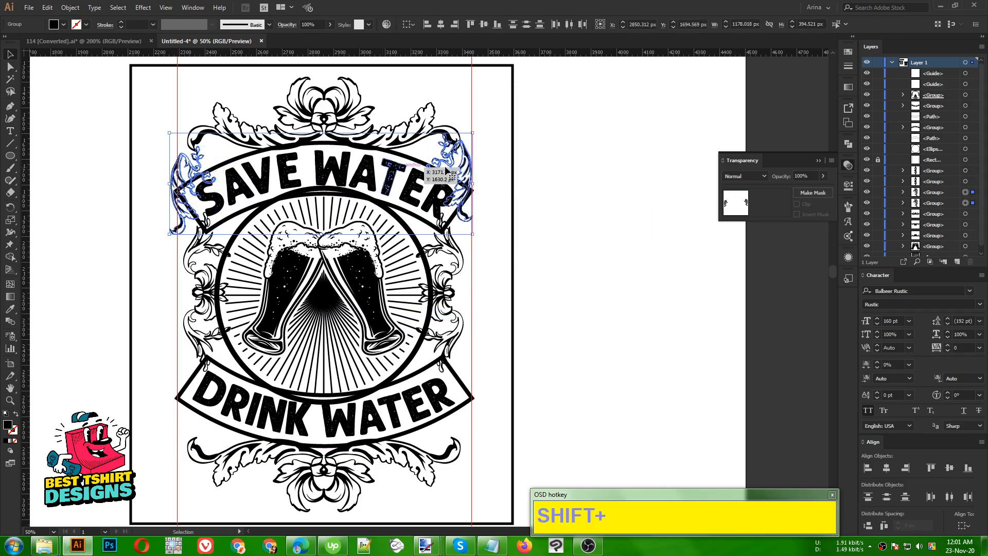
click(483, 24)
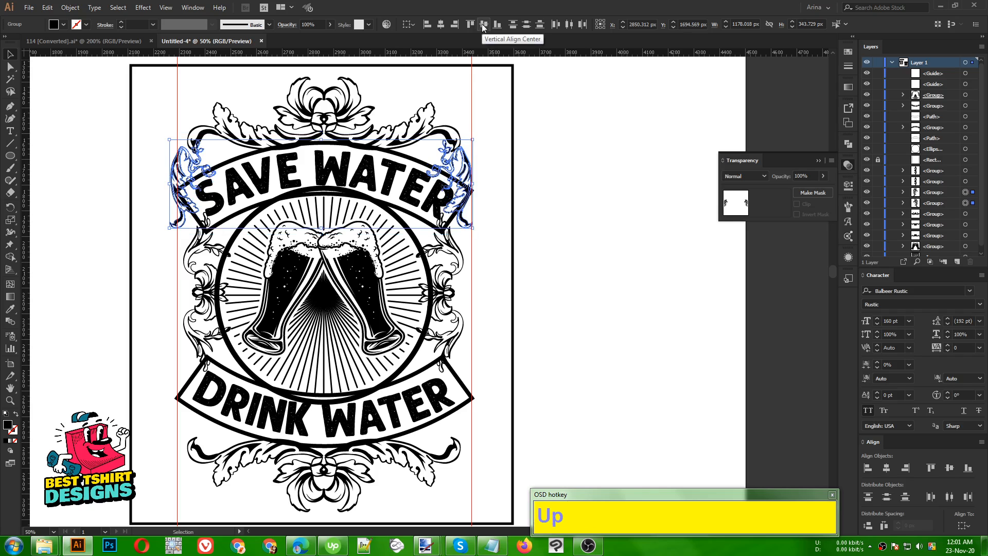
key(Up)
key(Up)
key(Up)
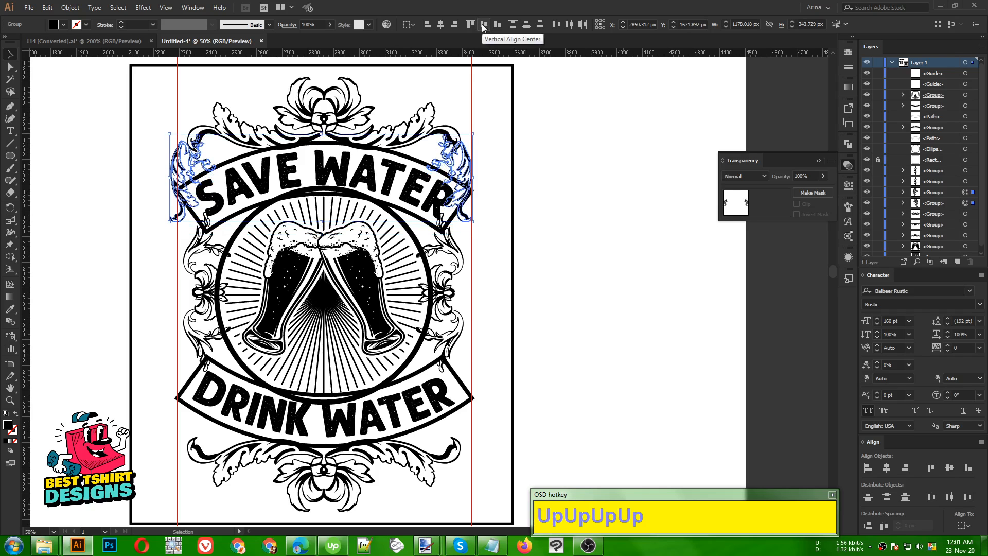
key(Up)
click(498, 109)
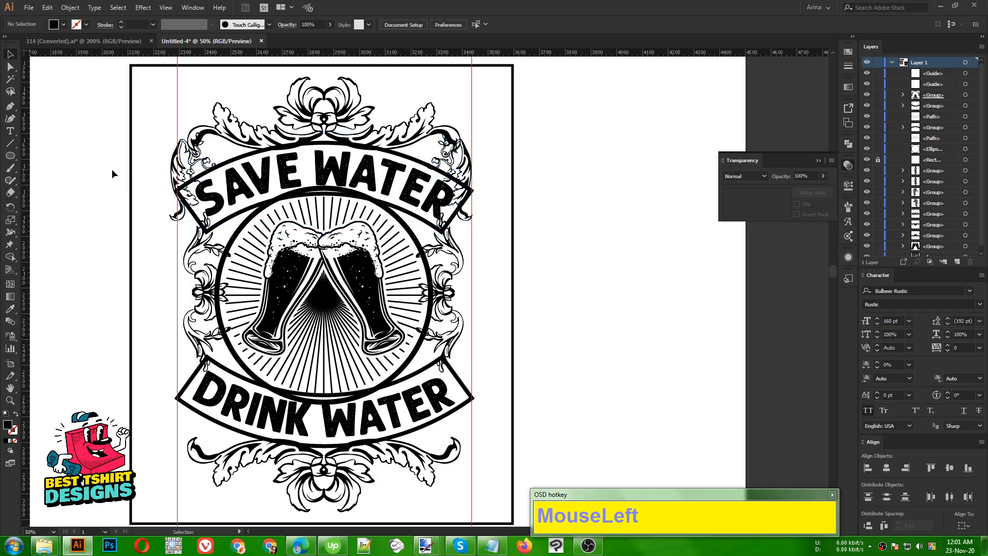
Nudge the left leaf swirl right to line up its outer edge with the left guide
click(197, 165)
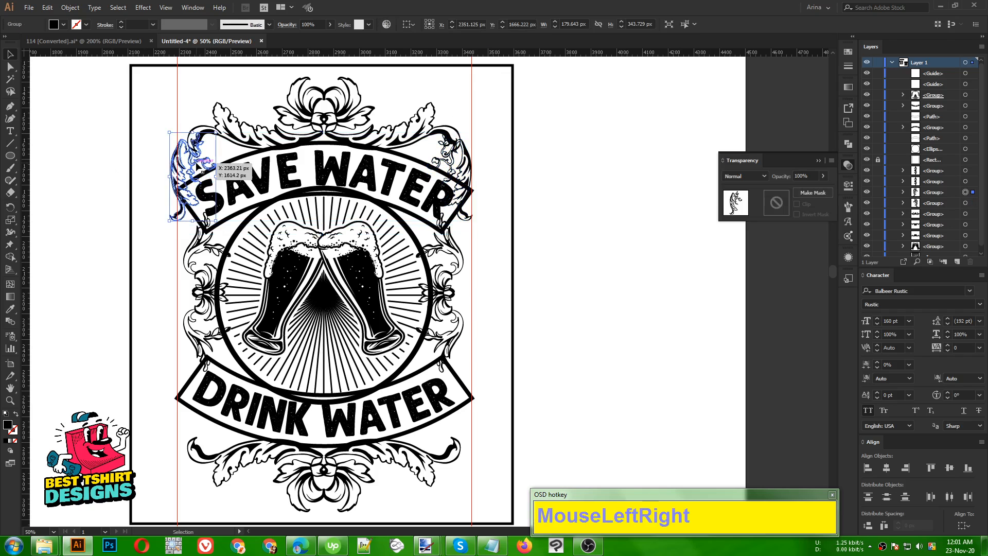
key(Right)
key(Right)
key(Right)
key(Right)
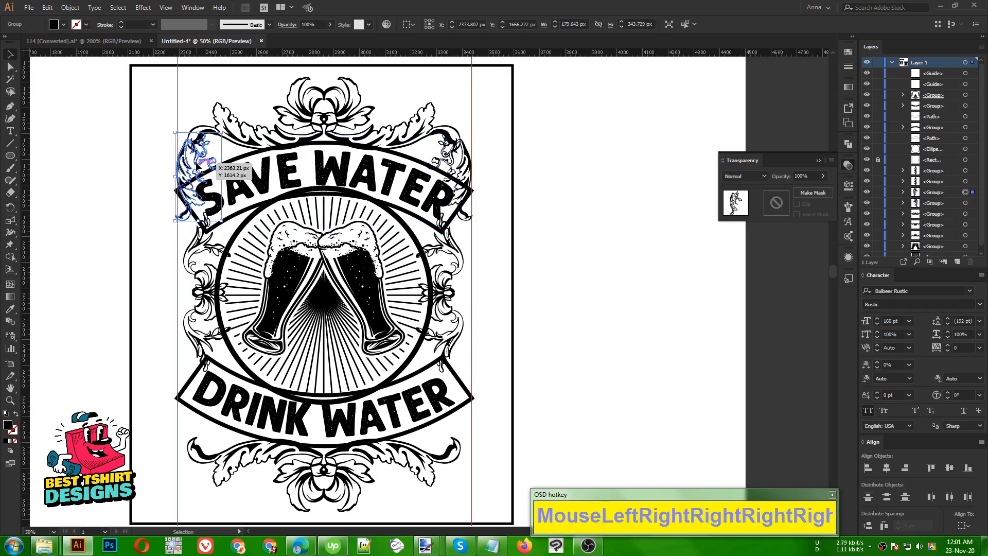
click(499, 267)
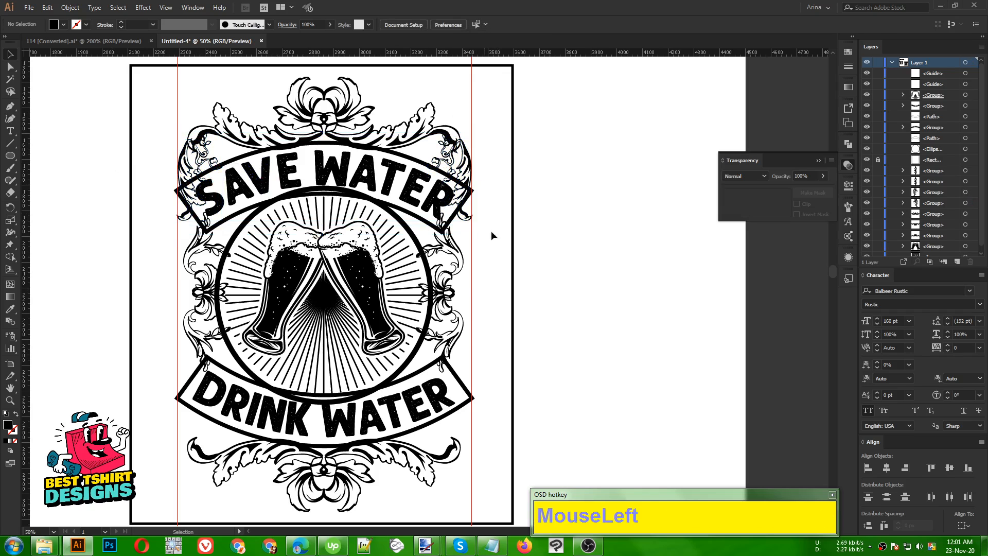
Copy both leaf swirls from the SAVE WATER banner down onto the ends of the DRINK WATER banner
click(466, 165)
shift+click(189, 170)
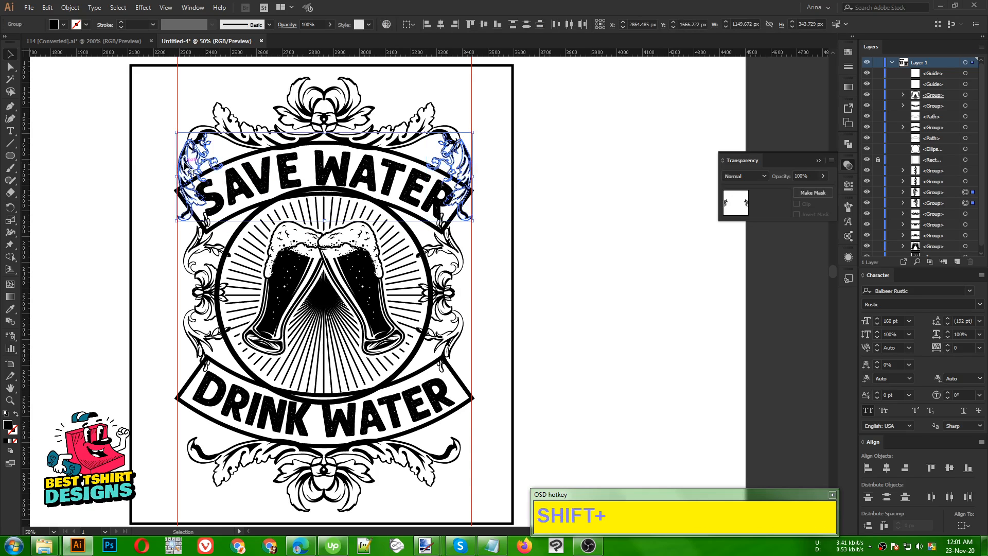
drag(465, 164, 467, 400)
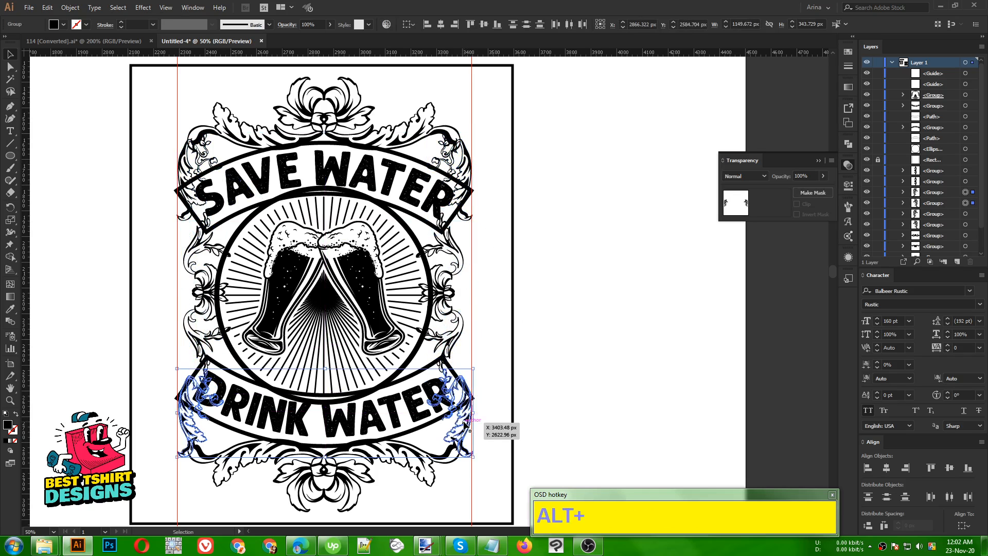
Reflect the two copied leaf swirls on the DRINK WATER banner across the horizontal axis
right_click(466, 423)
mouse_move(508, 358)
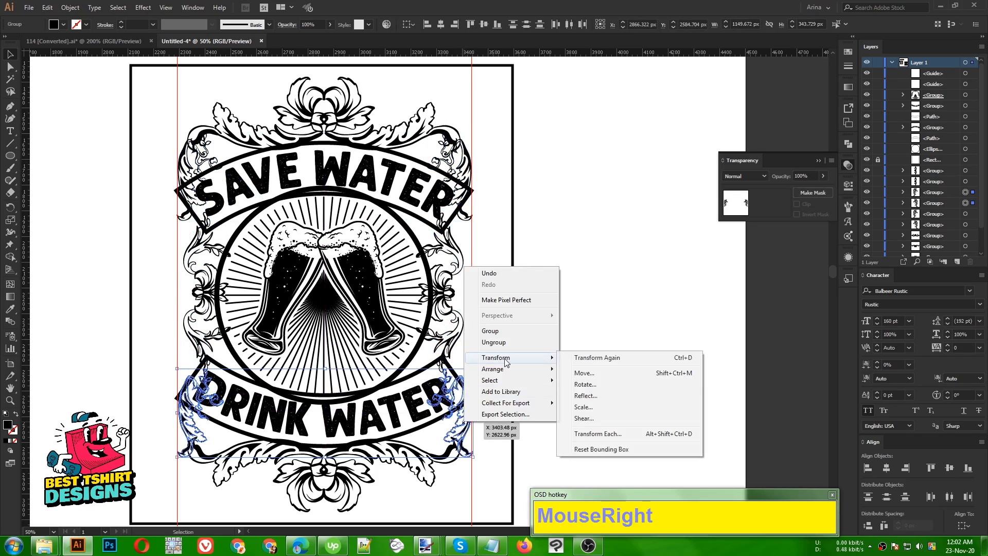
click(596, 399)
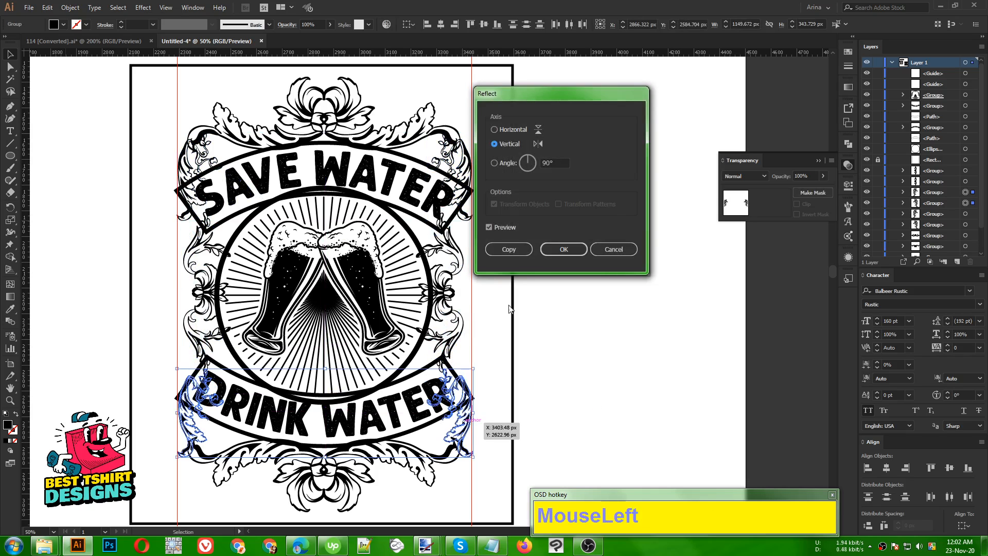
click(507, 132)
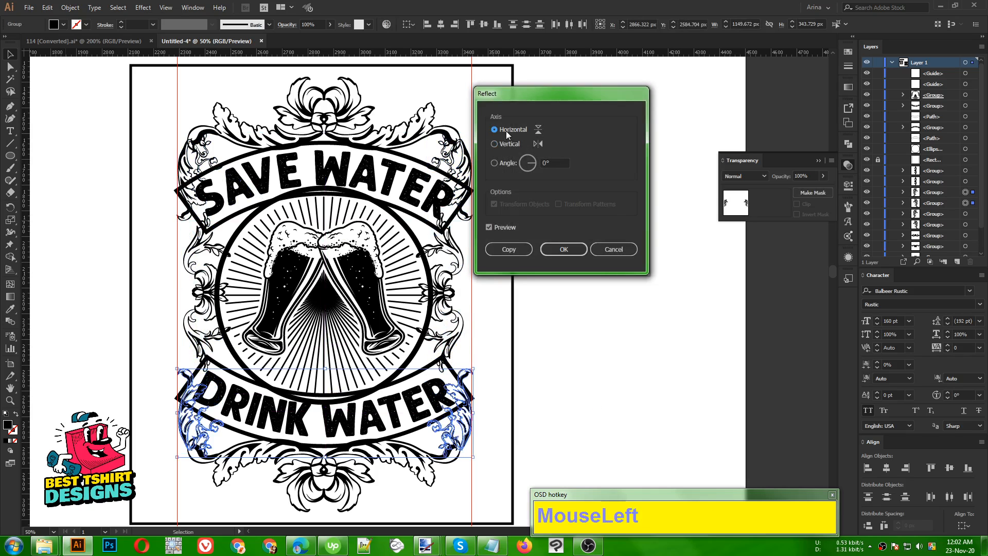
click(560, 254)
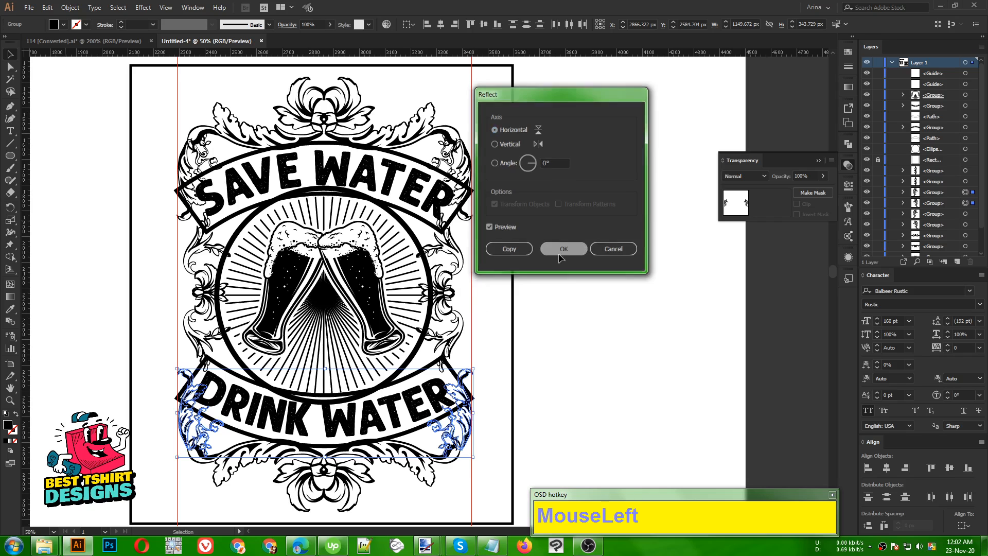
Nudge the reflected leaf swirls up until they wrap around the ends of the DRINK WATER banner, and deselect them
key(Up)
key(Up)
key(Up)
key(Up)
key(Up)
key(Up)
key(Up)
key(Up)
key(Up)
key(Up)
key(Up)
key(Up)
key(Up)
key(Up)
key(Up)
key(Up)
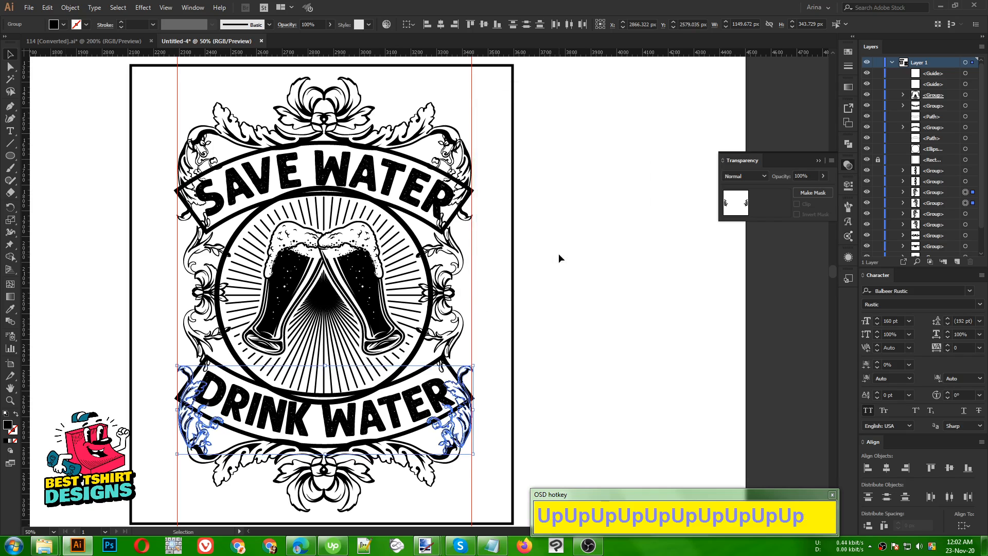
key(Up)
key(Up)
key(Up)
key(Up)
key(Up)
key(Up)
key(Up)
key(Up)
key(Up)
key(Up)
key(Up)
key(Up)
key(Up)
key(Up)
key(Up)
key(Up)
key(Up)
key(Up)
key(Up)
key(Up)
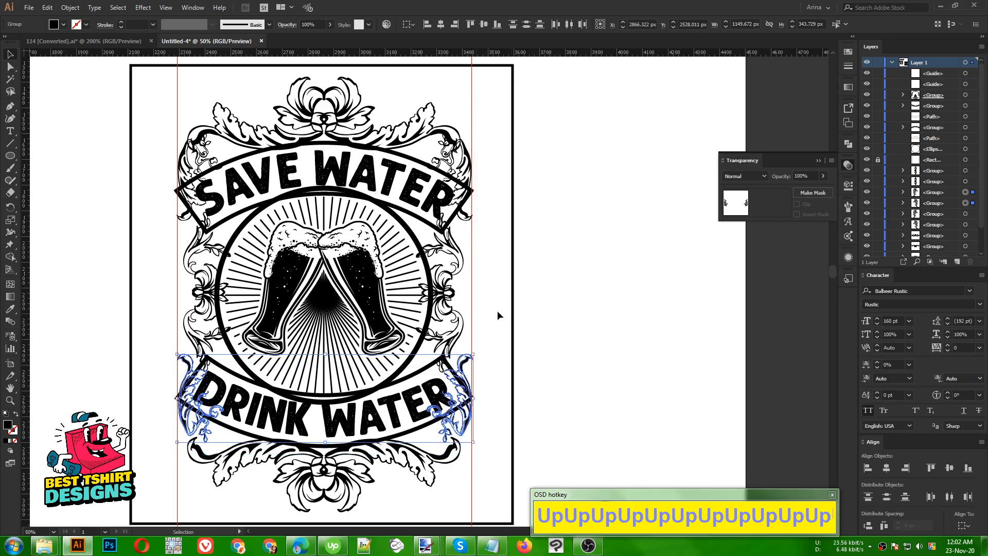
click(518, 295)
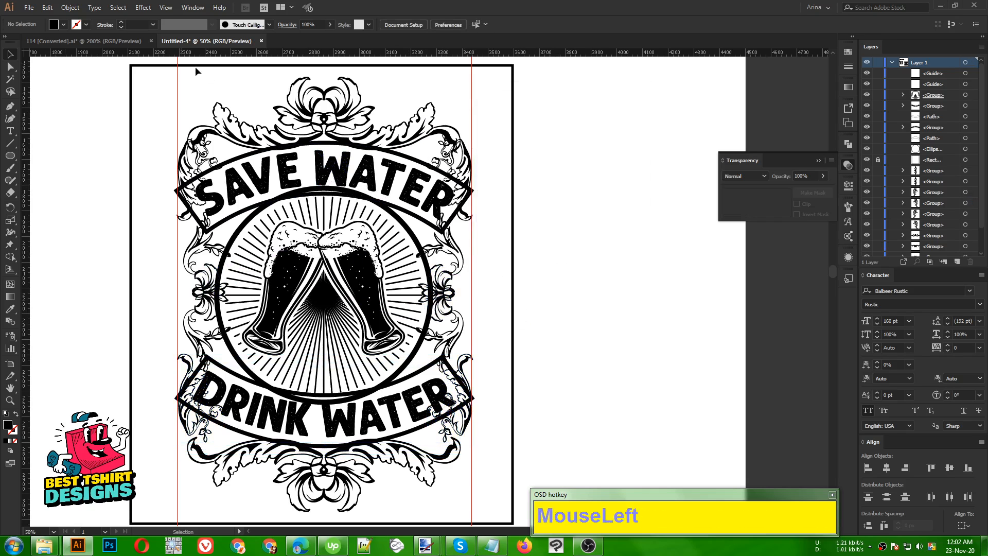
click(114, 41)
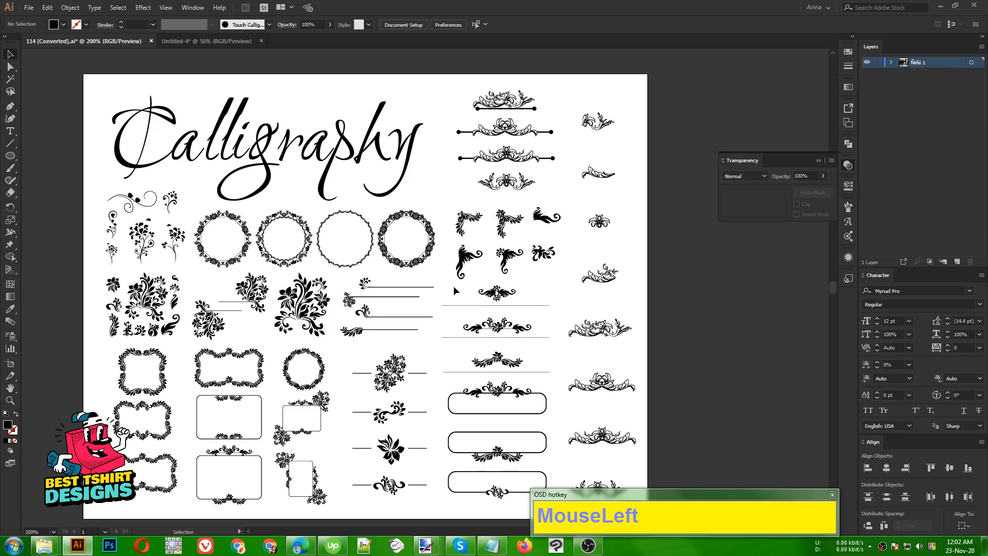
click(369, 319)
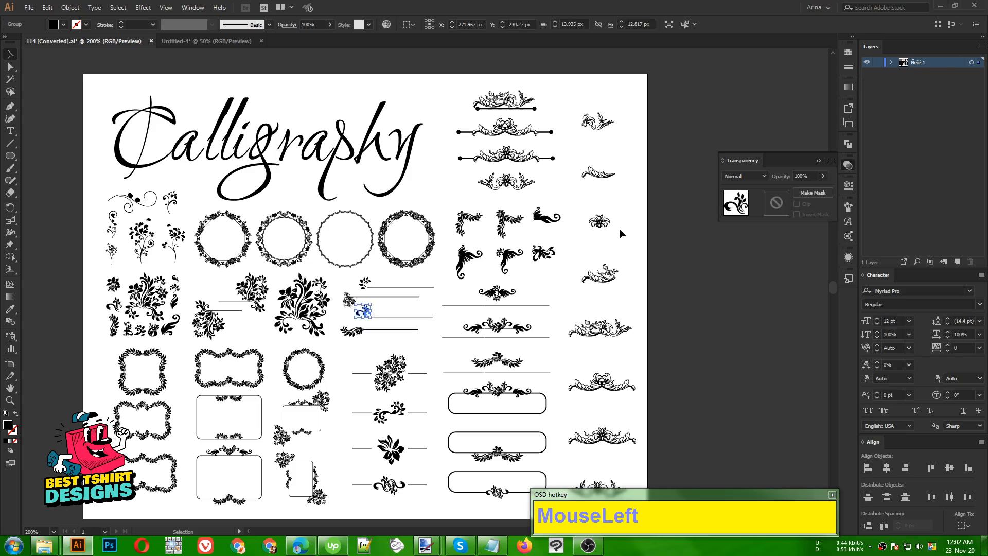
drag(619, 228, 586, 211)
click(542, 352)
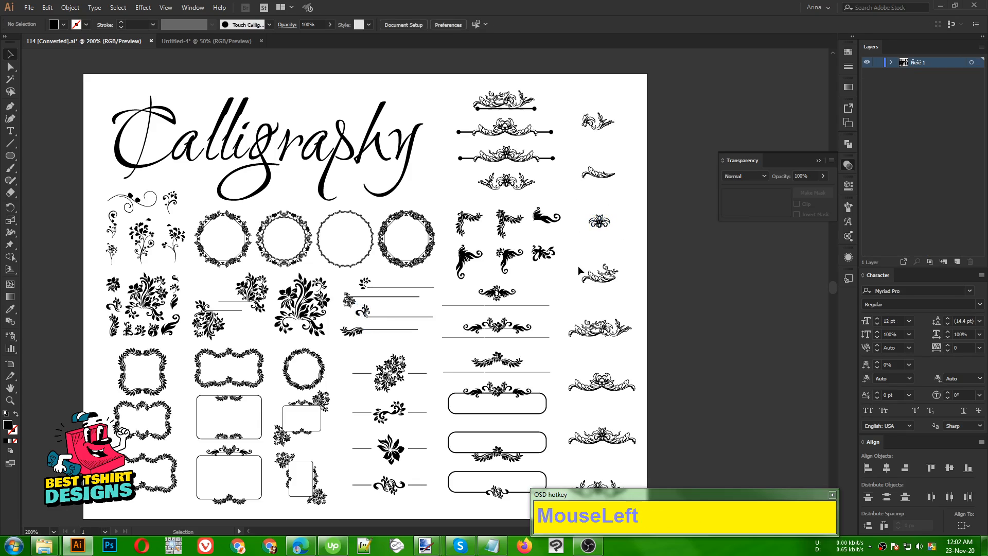
drag(609, 140, 566, 89)
key(ctrl+c)
click(205, 43)
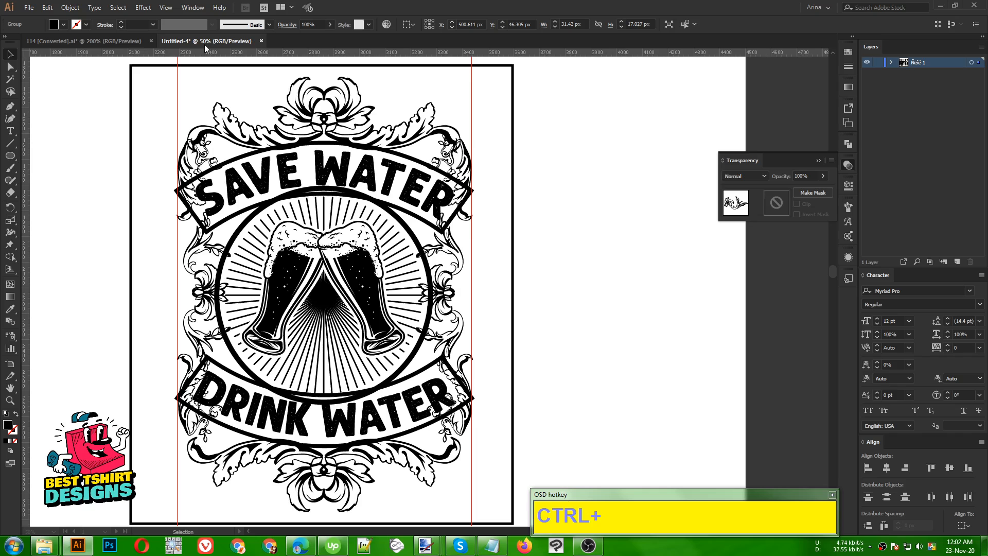
key(ctrl+v)
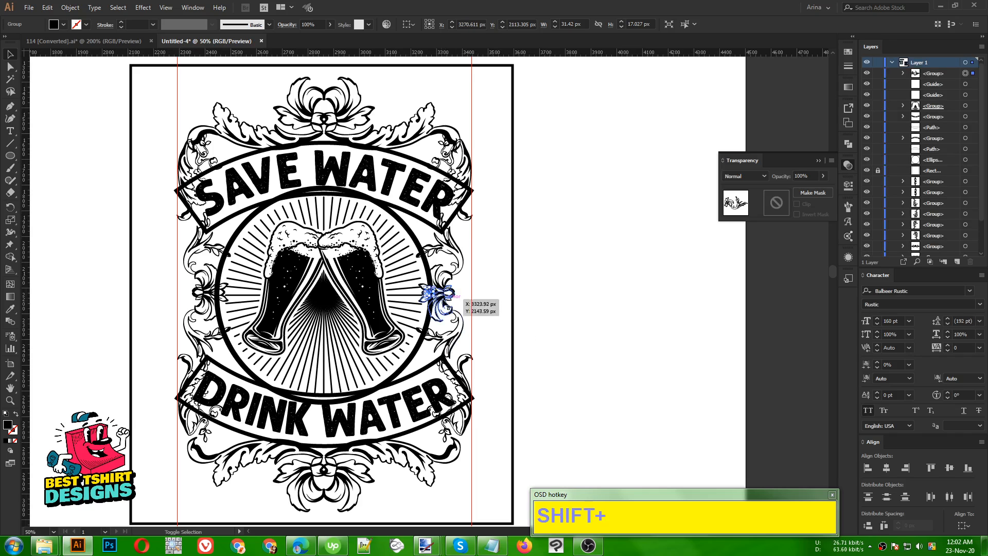
drag(434, 296, 521, 352)
drag(478, 323, 633, 299)
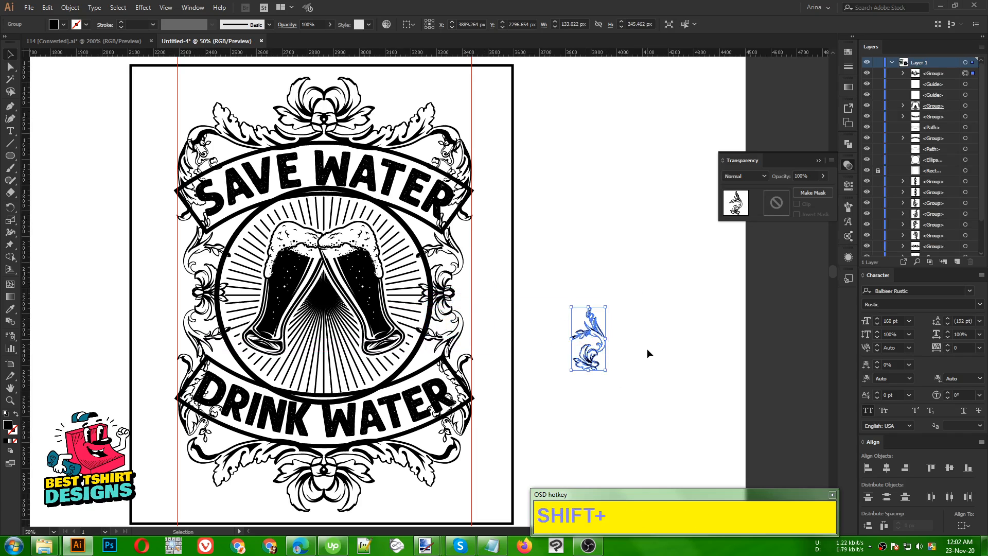
drag(643, 344, 560, 359)
key(Delete)
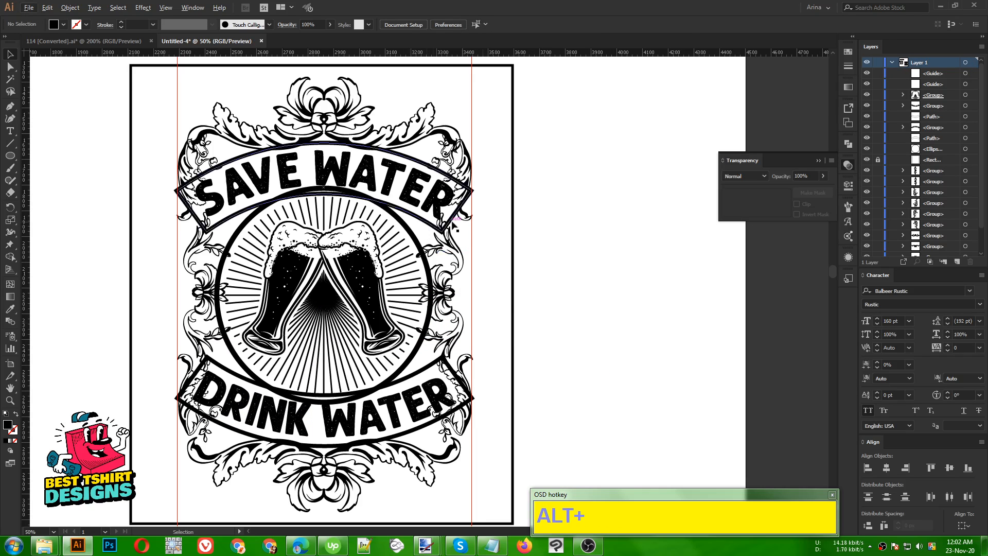
Group the leafy curl with its long straight line in the 114 [Converted] ornament file and paste a copy into the badge design
scroll(496, 226, up, 2)
click(105, 41)
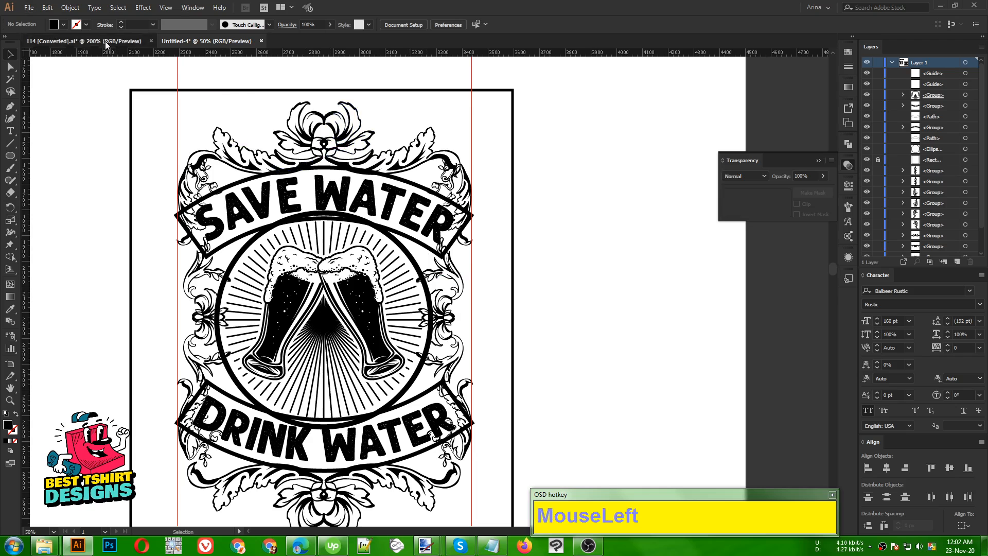
scroll(379, 319, up, 4)
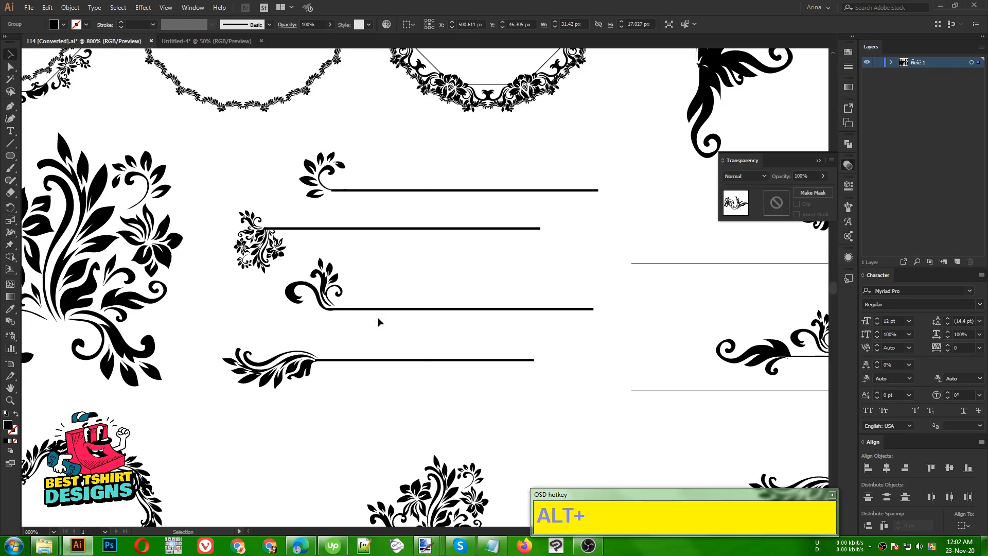
drag(360, 286, 278, 319)
key(ctrl+g)
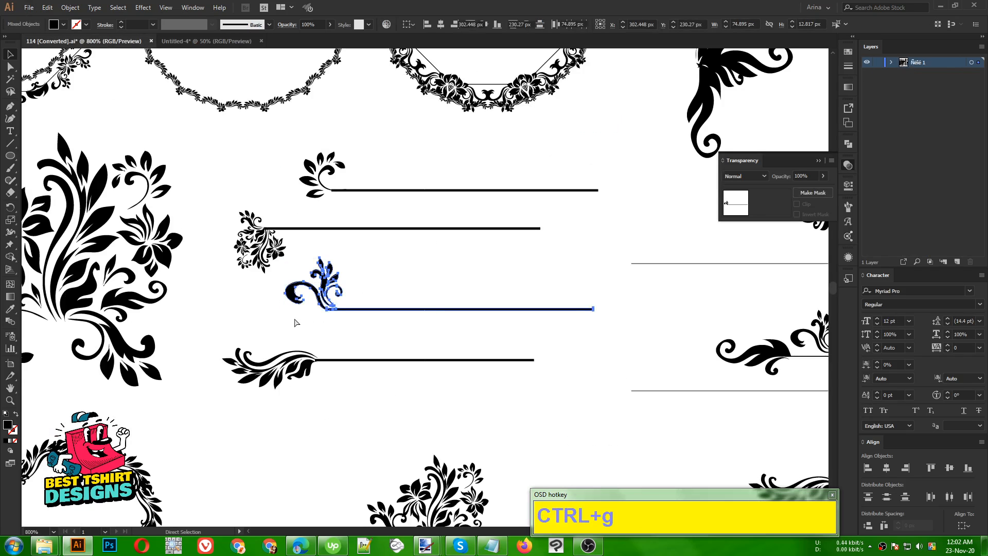
click(225, 41)
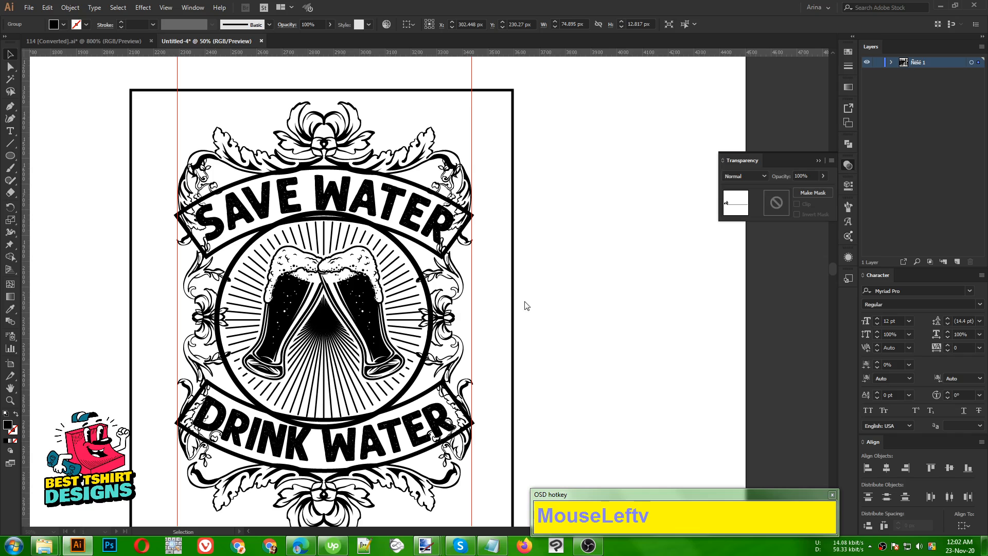
shift+click(444, 288)
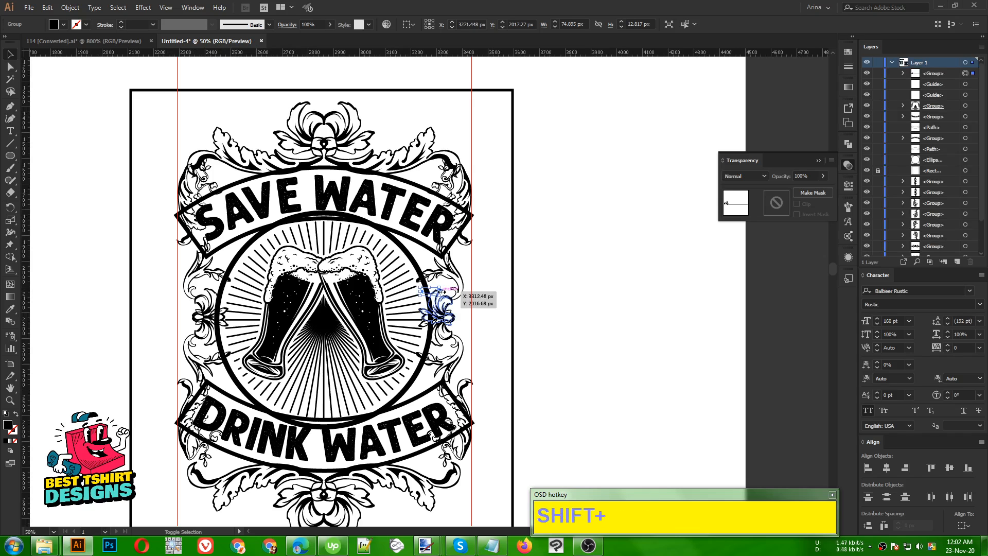
Turn the pasted line ornament 180°, place its curl against the right guide above SAVE WATER, and scale it to about 767 px wide
drag(444, 291, 450, 124)
scroll(450, 125, up, 2)
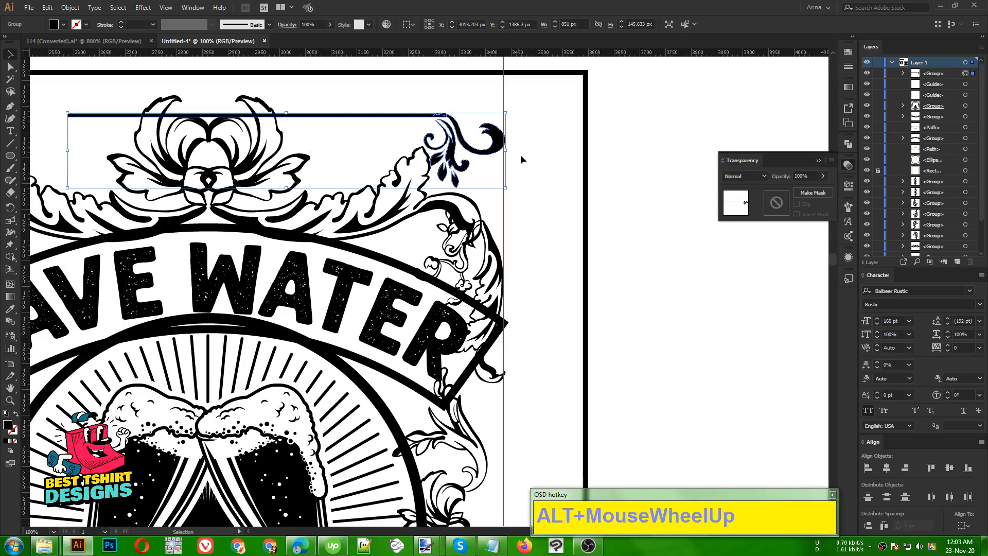
drag(506, 152, 503, 151)
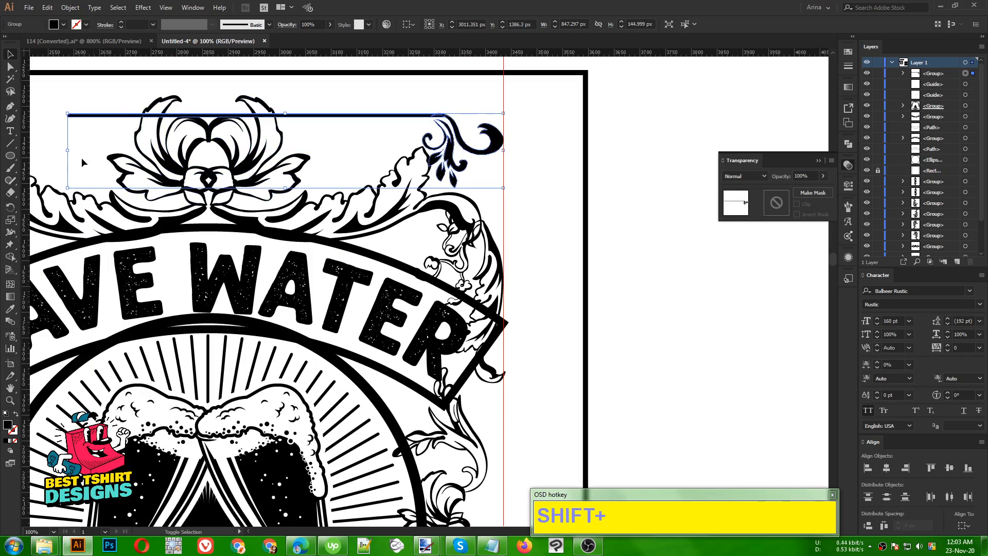
drag(69, 151, 108, 151)
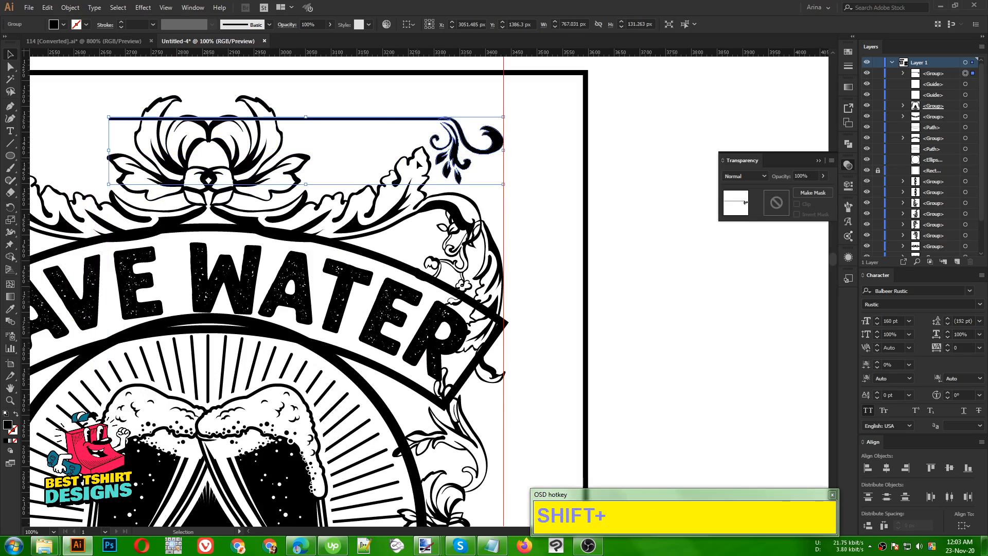
Copy the line ornament straight to the left and reflect the copy across the vertical axis
alt+scroll(579, 201, down, 1)
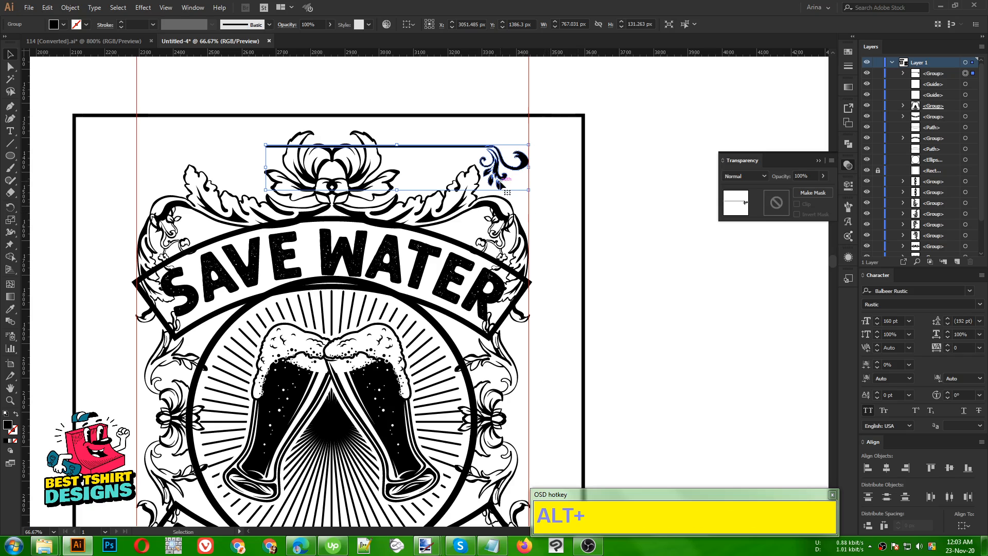
alt+drag(494, 177, 330, 177)
right_click(330, 177)
mouse_move(363, 280)
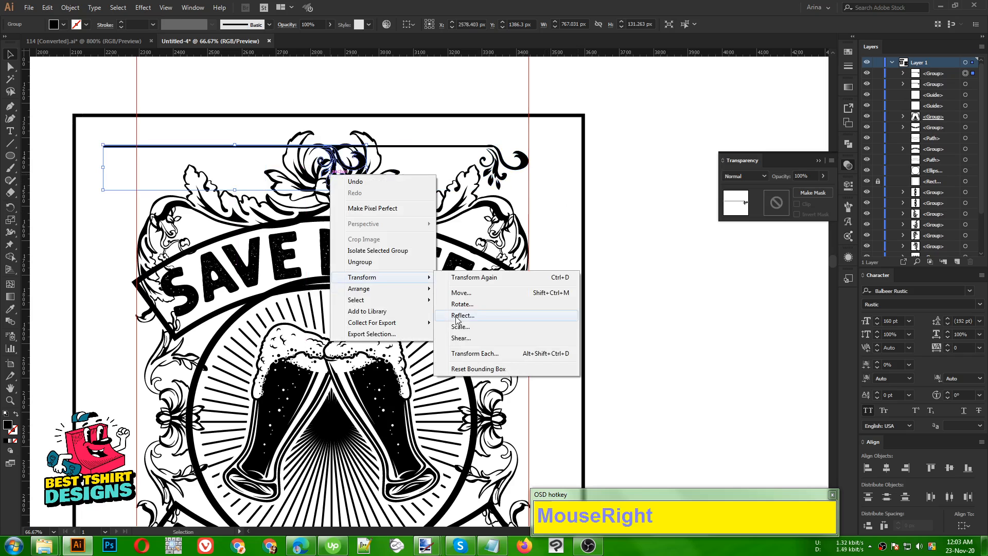
click(455, 315)
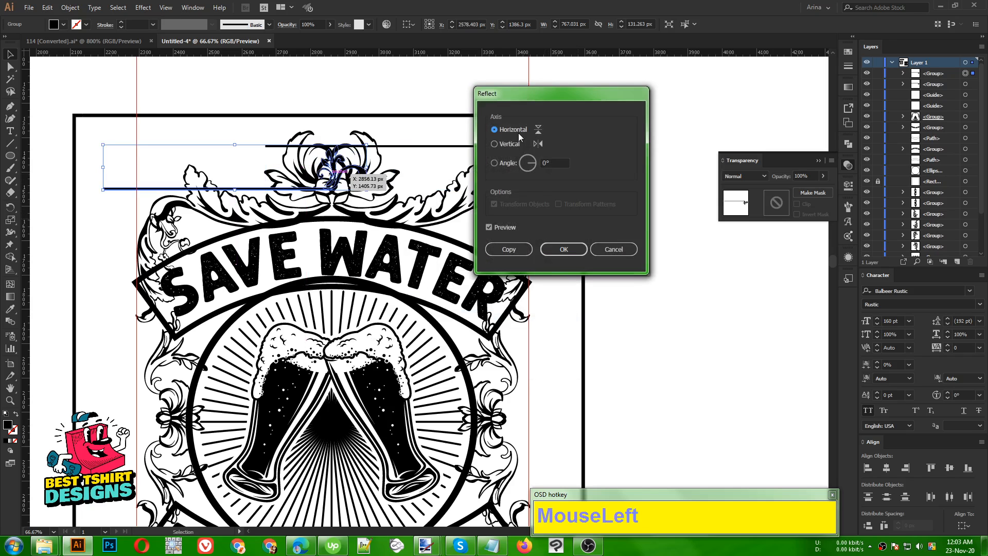
click(494, 144)
click(556, 250)
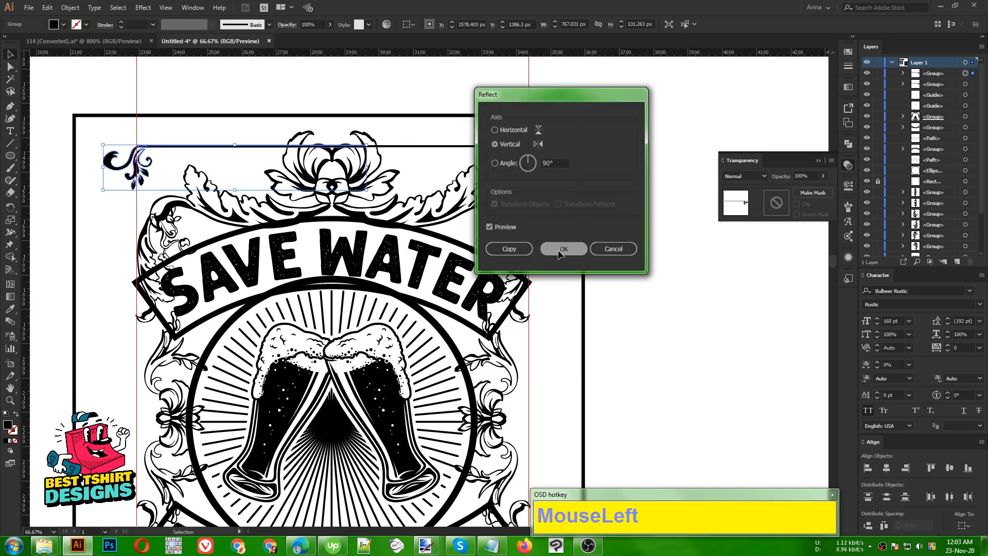
Nudge the mirrored line ornament right until its curl meets the left guide
key(Right)
key(Right)
key(Right)
key(Right)
key(Right)
key(Right)
key(Right)
key(Right)
key(Right)
key(Right)
key(Right)
key(Right)
key(Right)
key(Right)
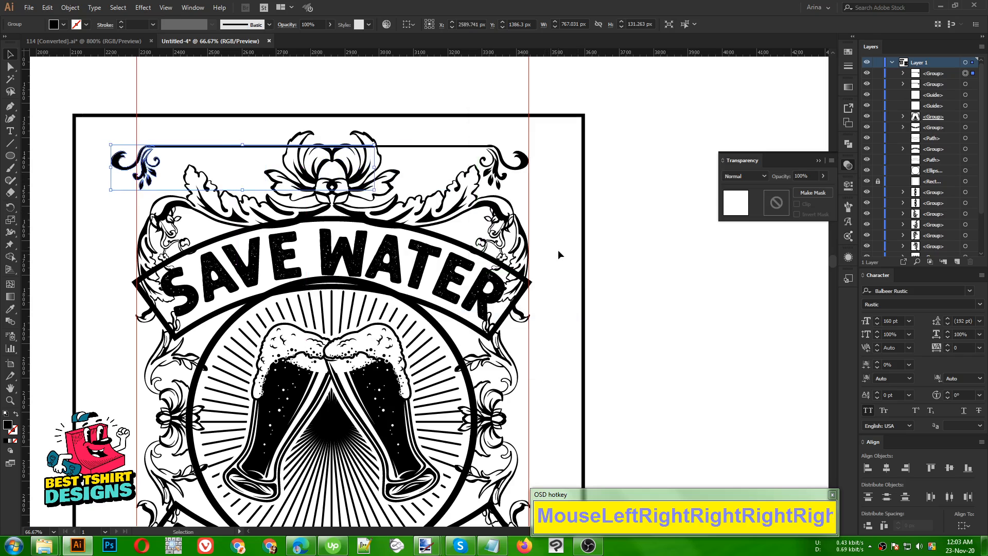
key(Right)
key(Right)
key(Right)
key(Right)
key(Right)
key(Right)
key(Right)
key(Right)
key(Right)
key(Right)
key(Right)
key(Right)
key(Right)
key(Right)
key(Right)
key(Right)
key(Right)
key(Right)
key(Right)
key(Right)
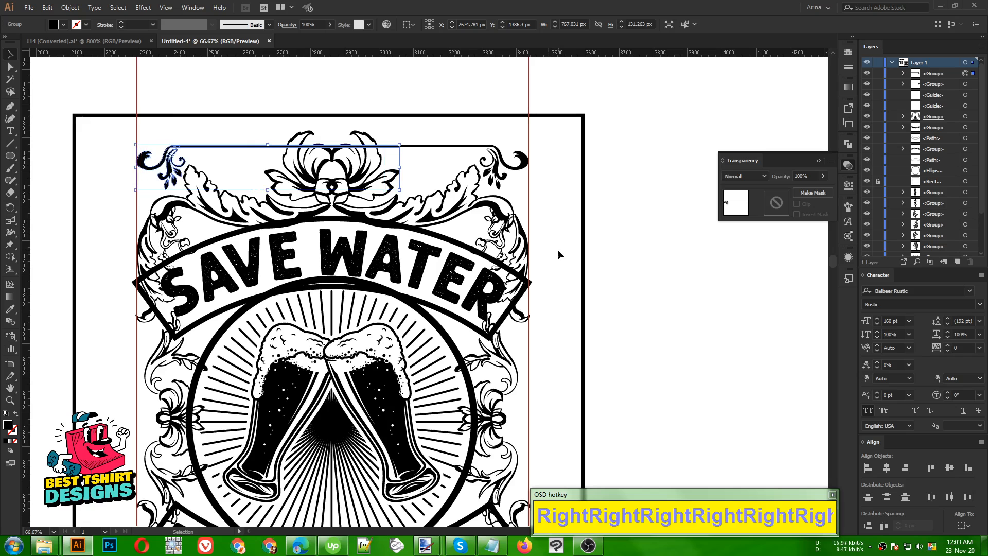
Group the two mirrored line ornaments into one top border
scroll(424, 179, down, 1)
shift+click(428, 154)
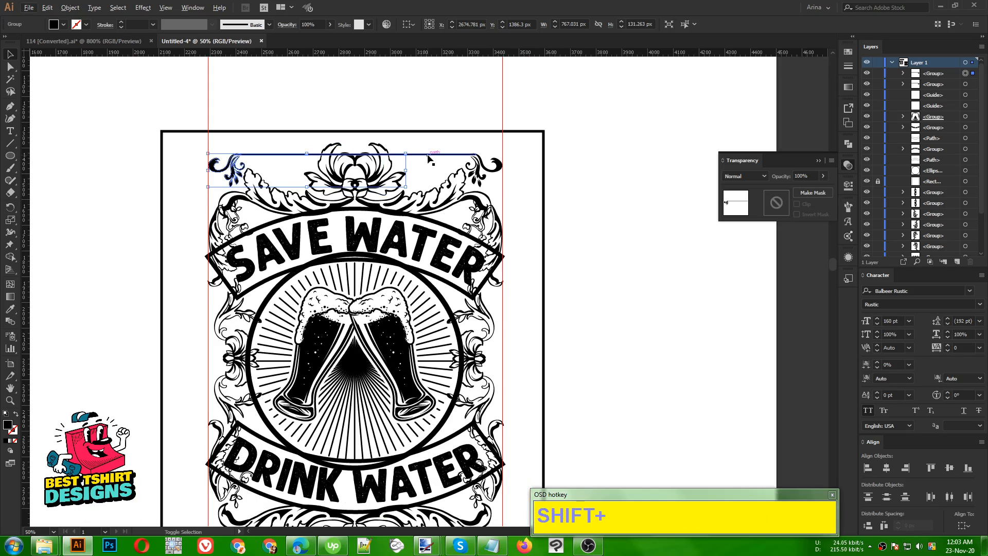
scroll(428, 155, down, 1)
key(ctrl+g)
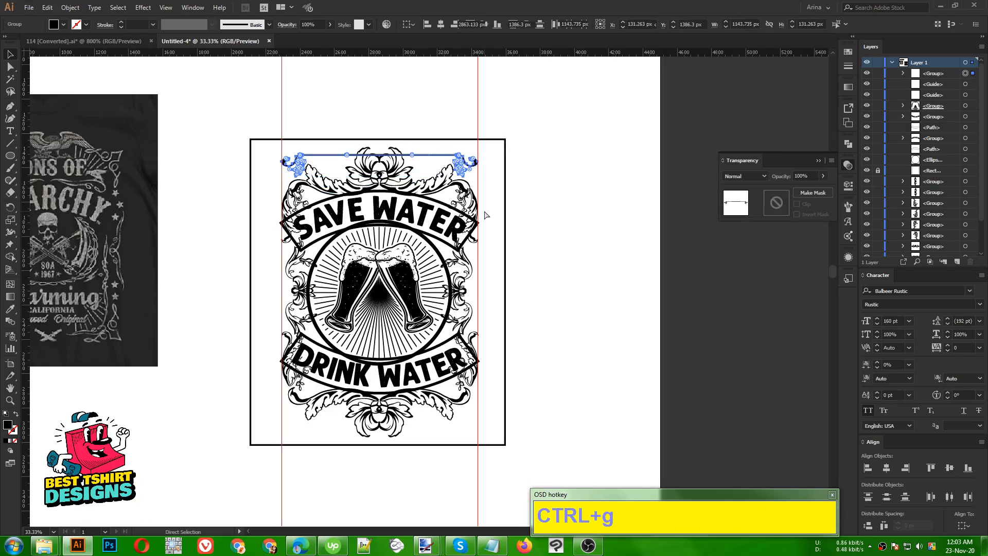
Place an upside-down copy of the top border across the bottom flower and align it between the two guides
drag(437, 159, 436, 412)
drag(437, 412, 286, 420)
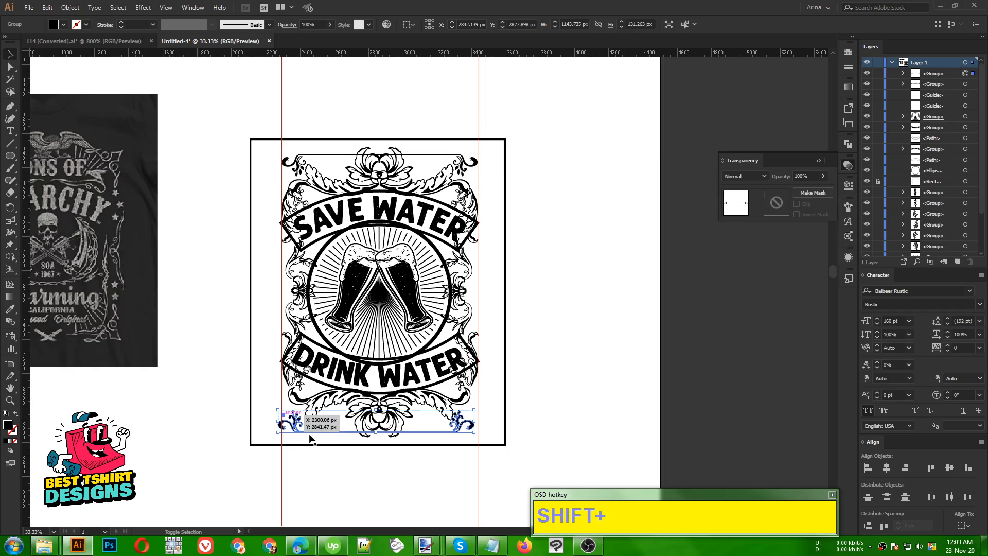
scroll(353, 456, up, 3)
key(Right)
key(Right)
key(Right)
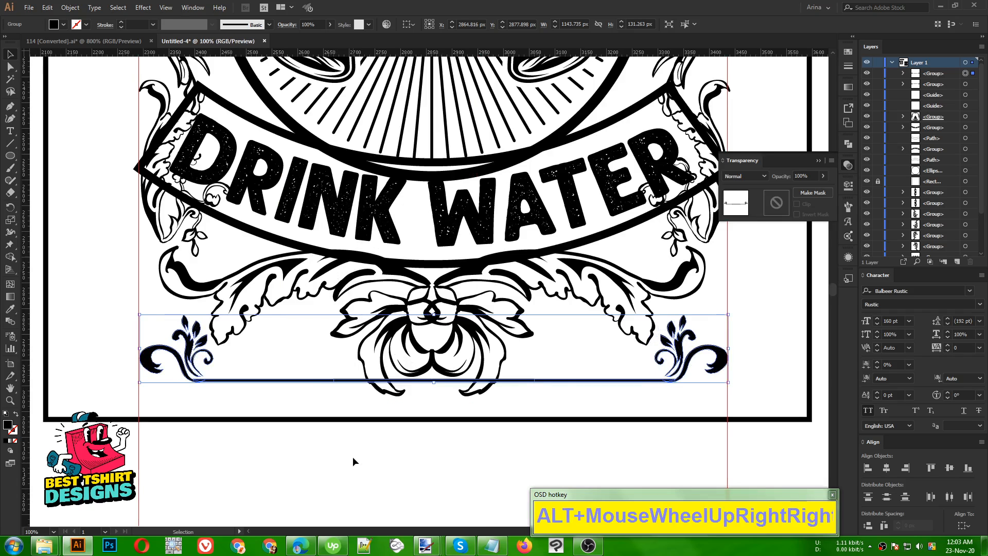
scroll(305, 434, down, 2)
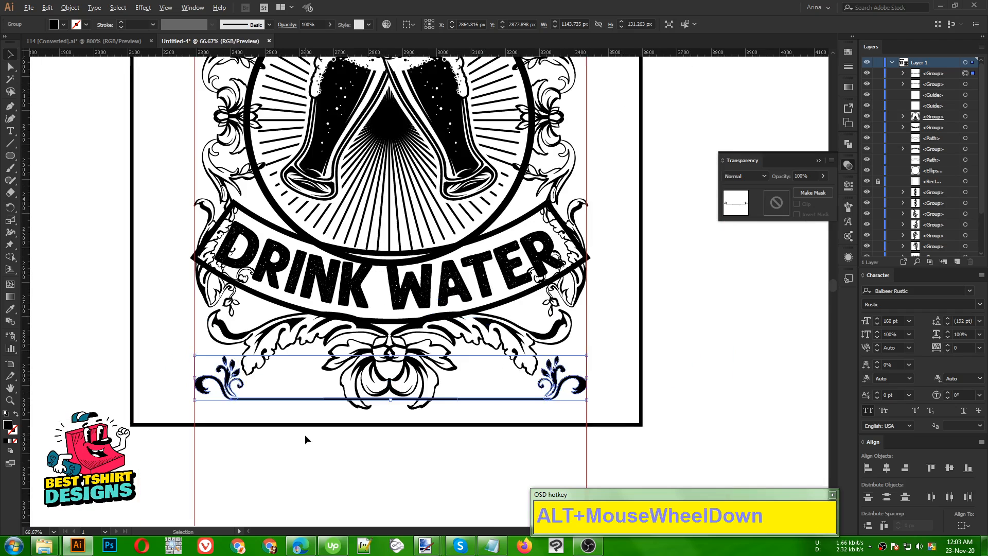
click(304, 434)
scroll(548, 342, up, 1)
click(545, 347)
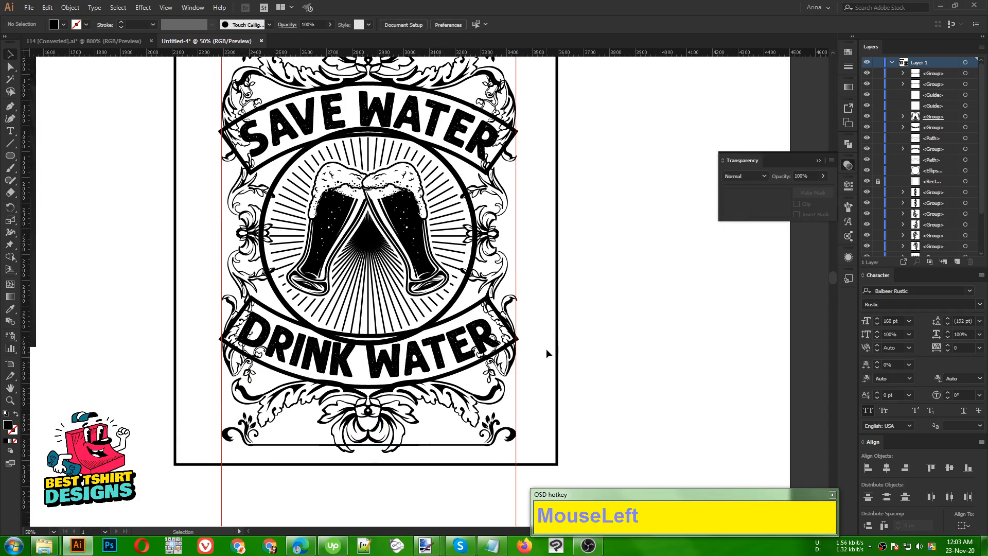
scroll(329, 321, down, 1)
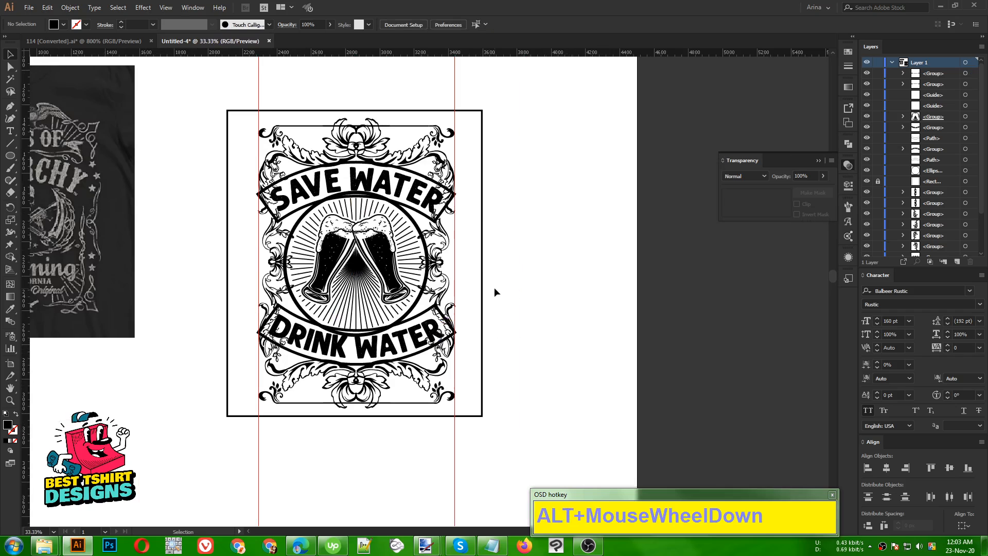
Cut the right leafy sprig out of the spare floral ornament above the reference T-shirt
scroll(501, 297, down, 2)
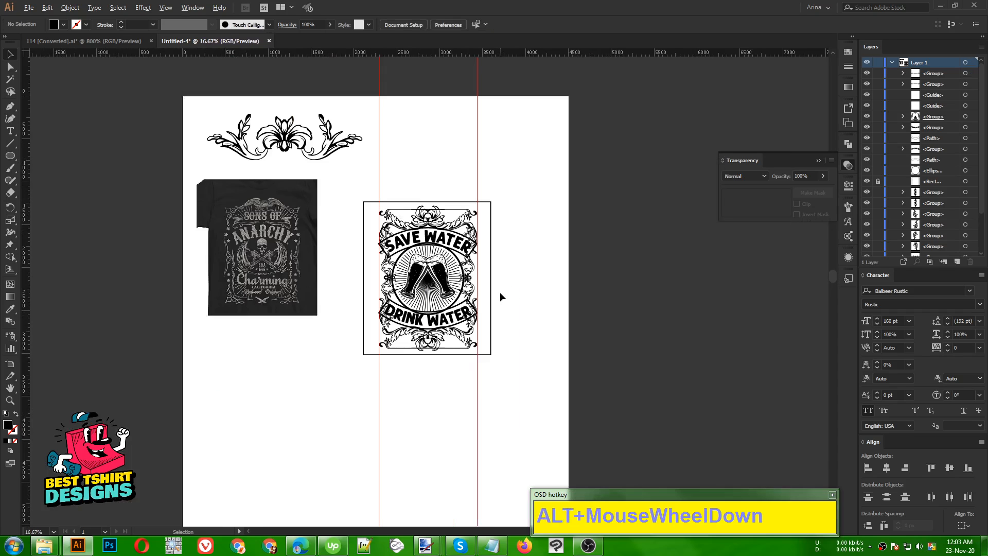
double_click(291, 138)
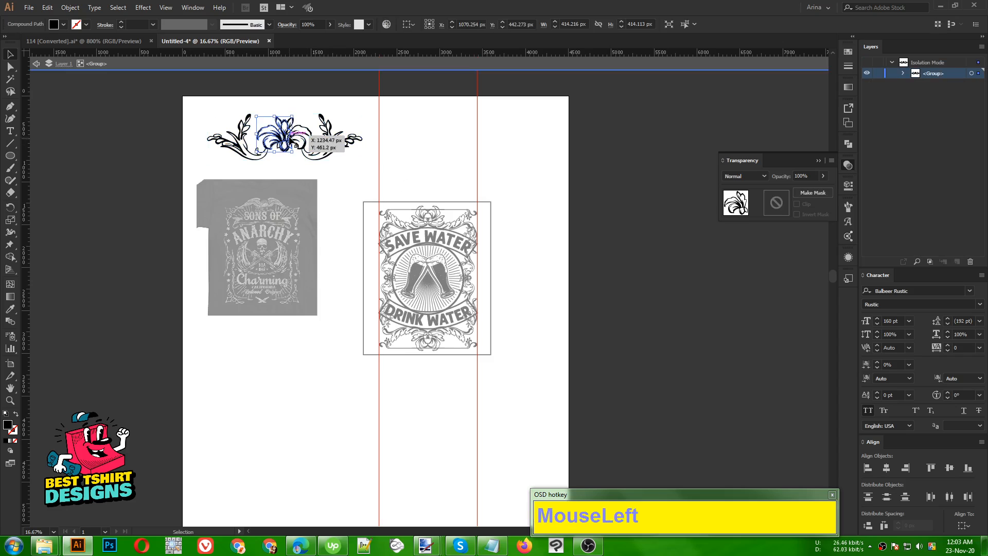
click(319, 154)
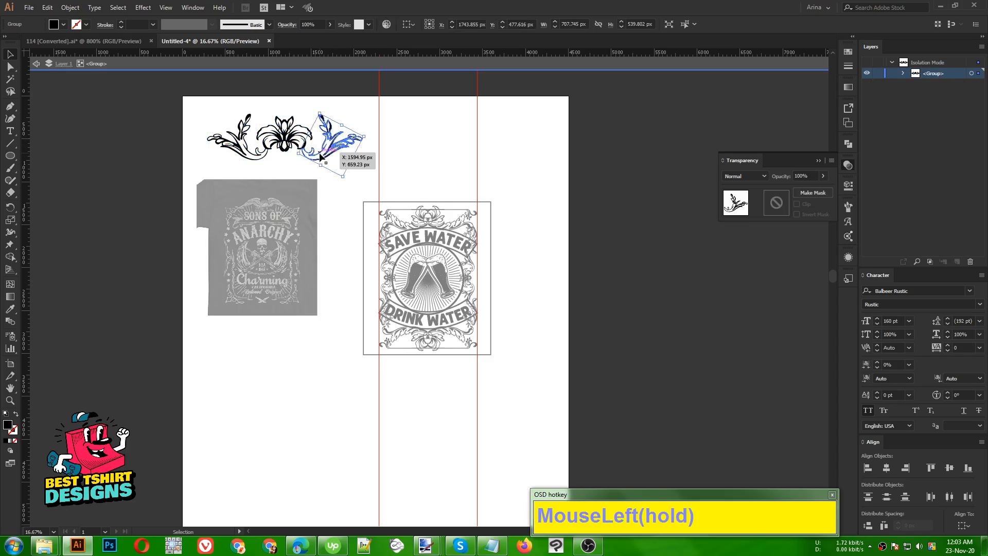
drag(325, 154, 349, 193)
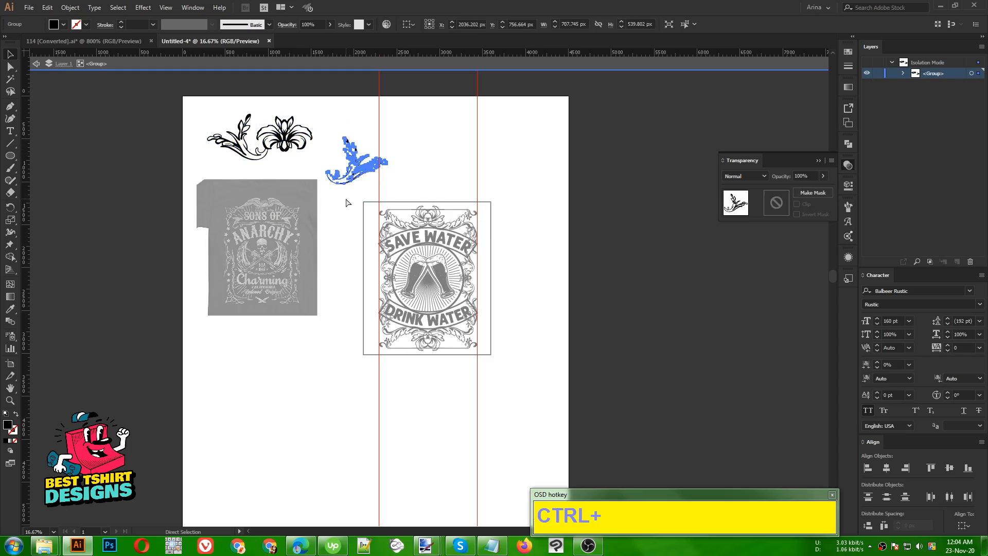
key(ctrl+x)
double_click(534, 267)
key(ctrl+v)
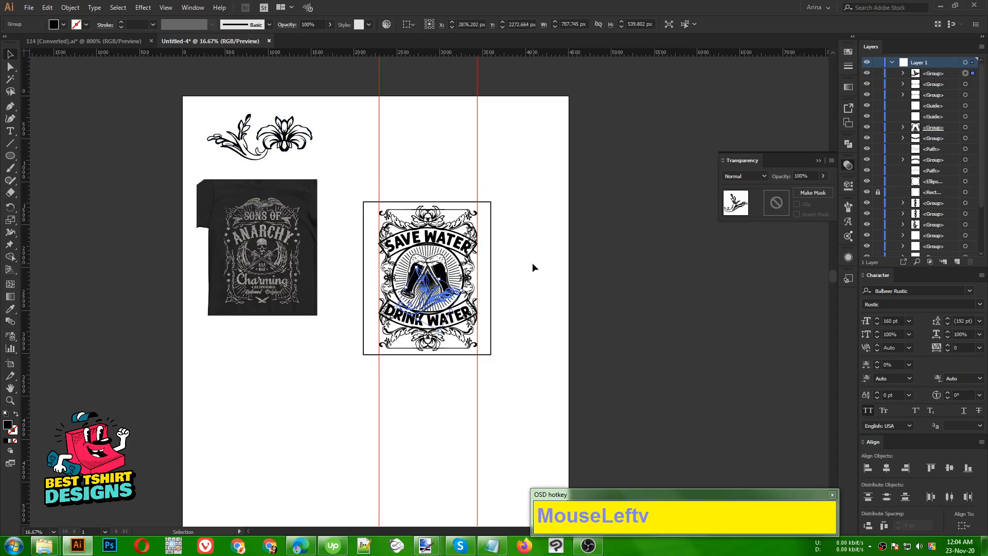
scroll(476, 301, up, 3)
drag(477, 323, 673, 321)
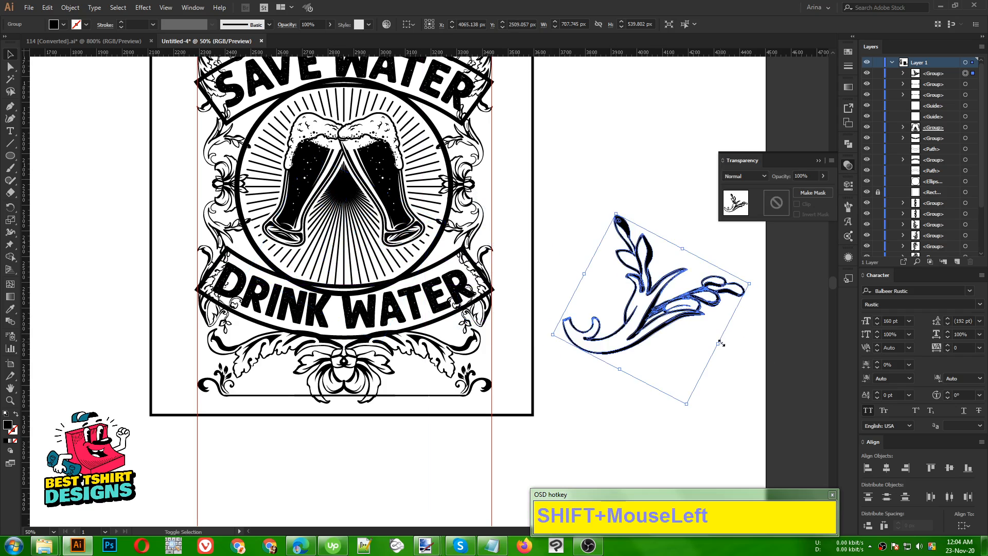
drag(720, 342, 614, 312)
key(Delete)
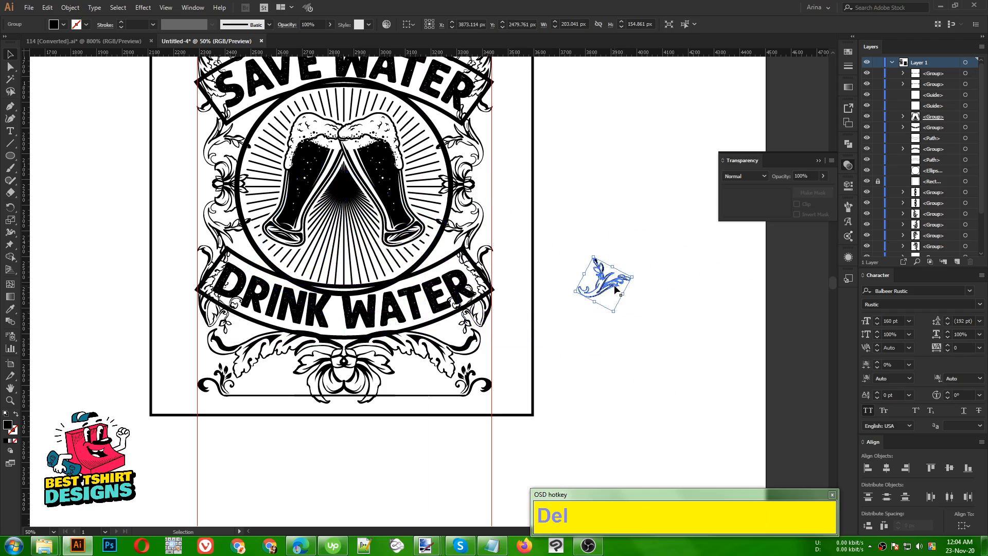
Delete the left leafy sprig from the spare floral ornament, keeping only its central flower
alt+scroll(573, 321, down, 2)
scroll(323, 201, up, 2)
scroll(323, 200, up, 3)
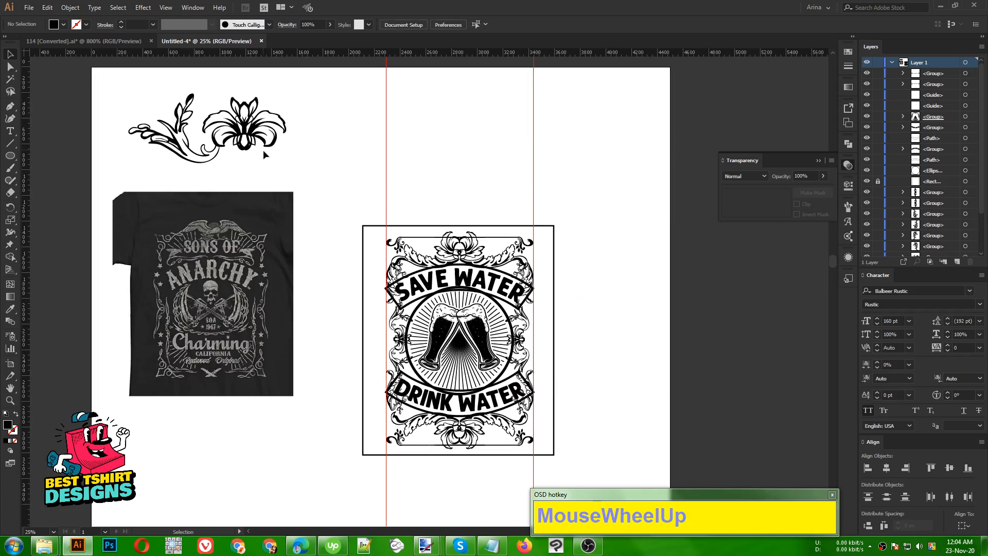
double_click(263, 147)
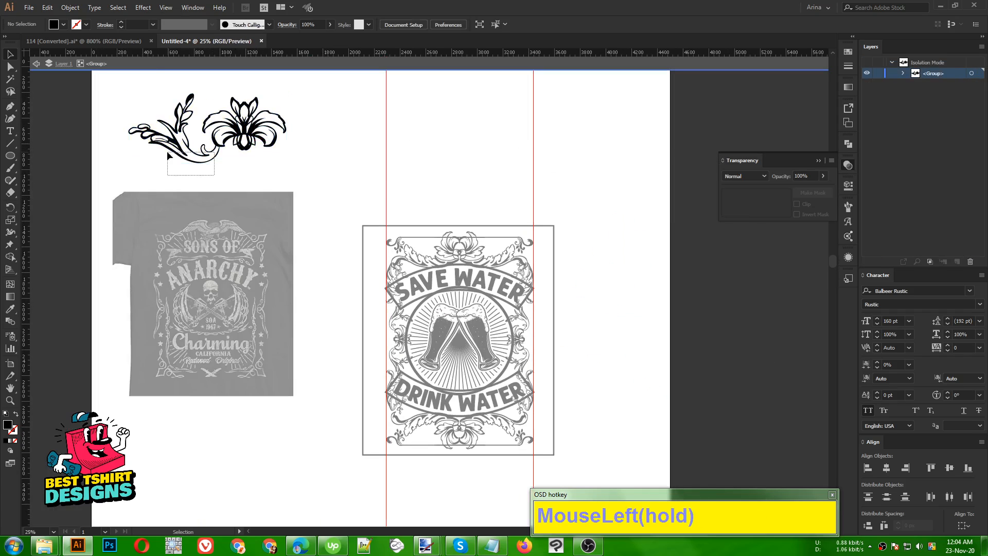
drag(169, 155, 135, 83)
key(Delete)
double_click(258, 166)
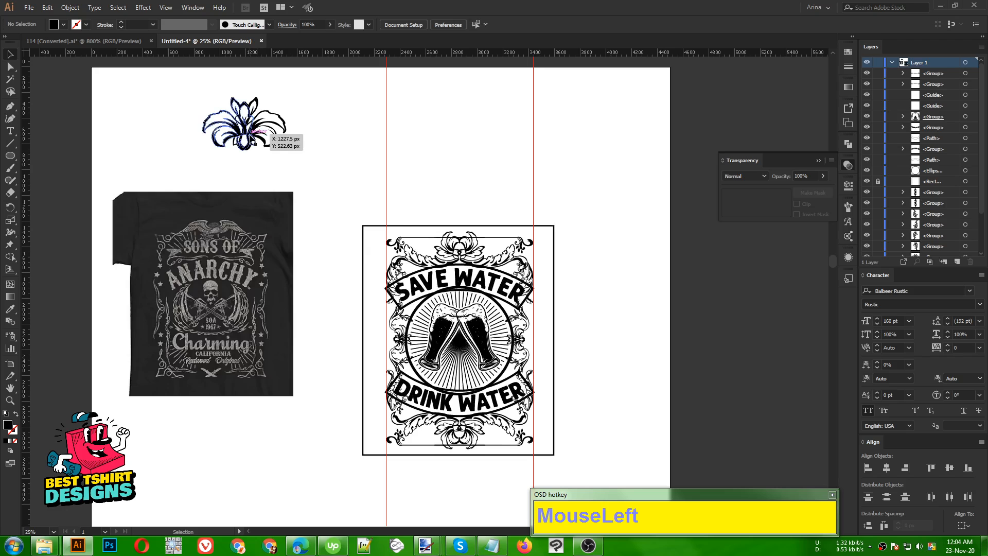
Shrink the spare flower to about 161 px wide and place it under the top border line, right of the central flower
drag(255, 143, 518, 251)
scroll(518, 250, up, 6)
scroll(449, 281, down, 1)
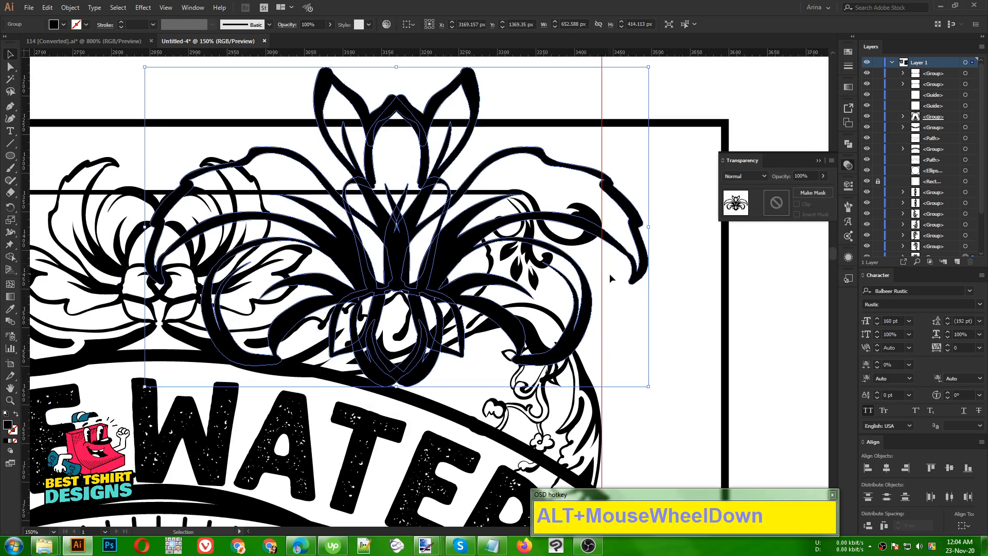
drag(648, 227, 459, 232)
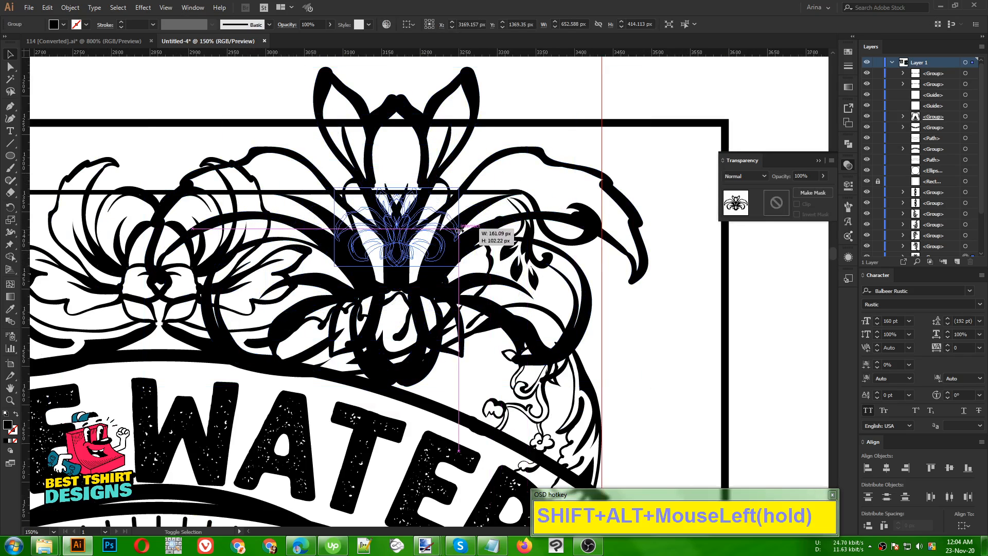
drag(397, 254, 374, 259)
scroll(605, 266, down, 1)
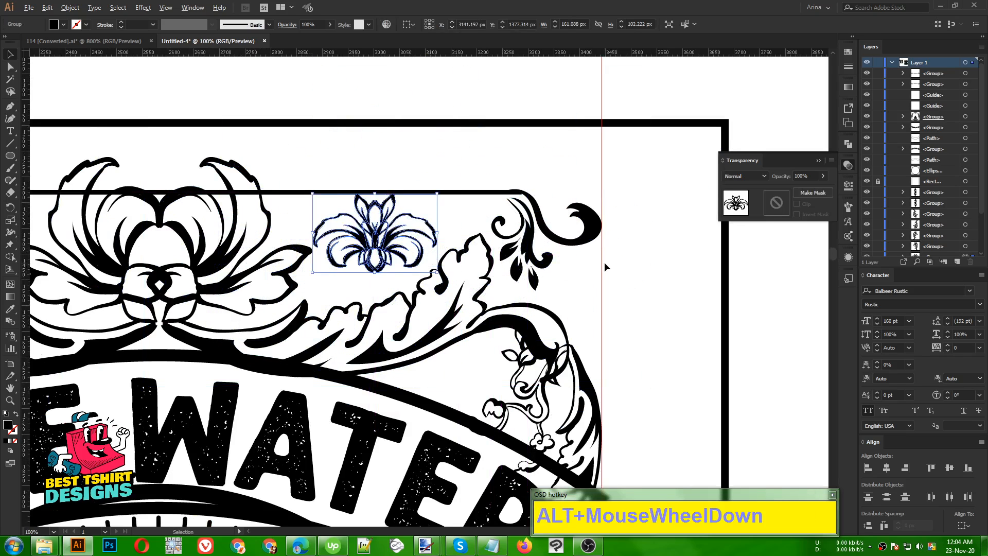
scroll(605, 266, down, 1)
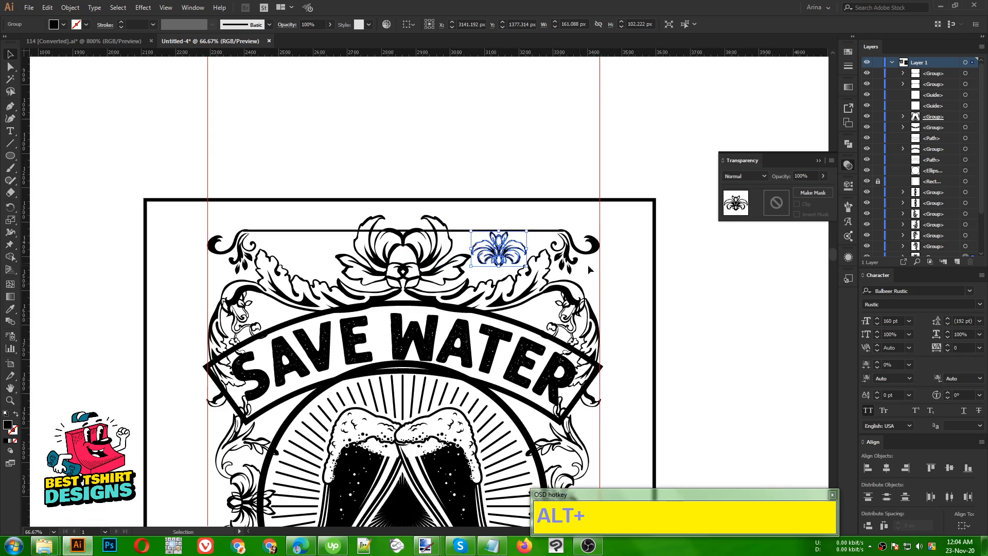
key(alt+f)
click(503, 262)
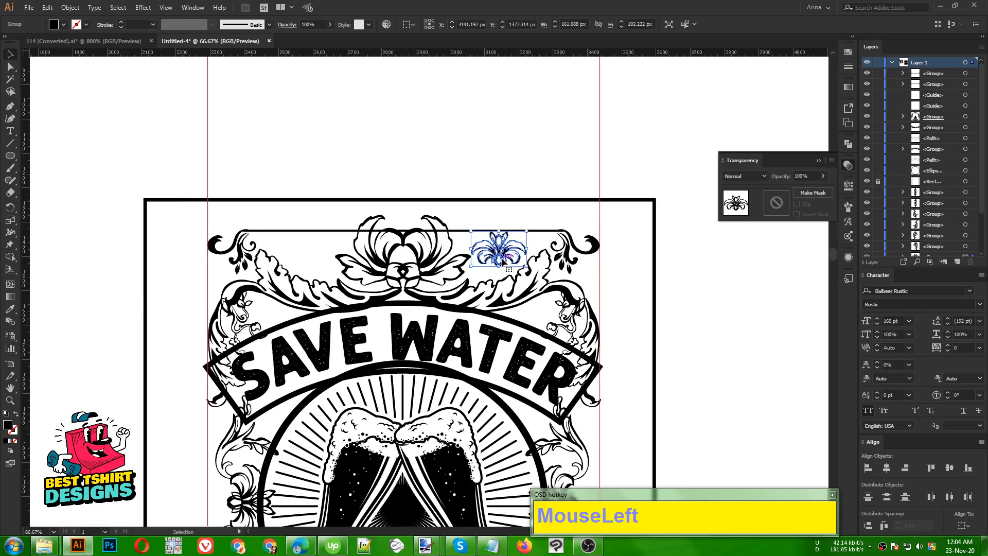
key(Down)
key(Down)
alt+scroll(503, 262, up, 1)
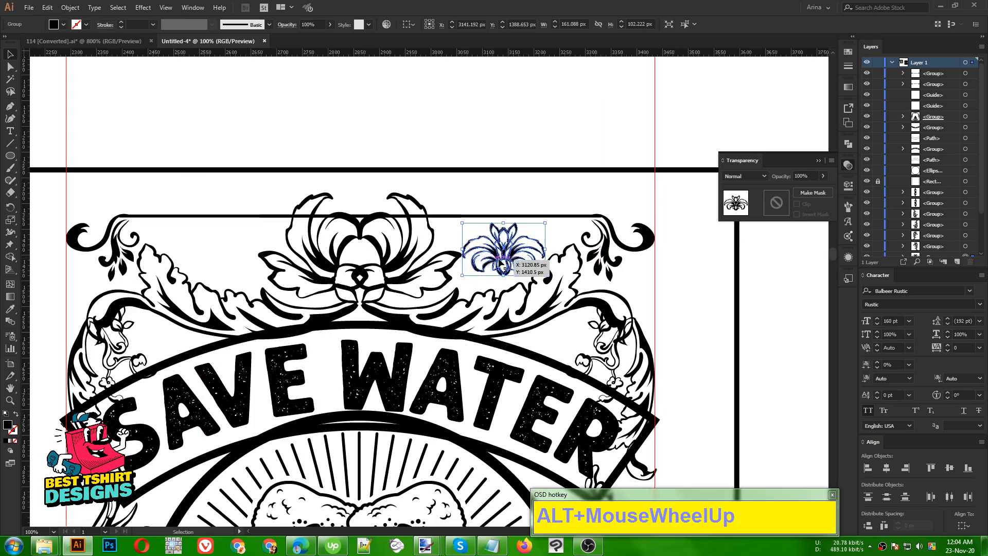
Place a copy of the small flower on the left side of the top central flower and nudge it slightly outward
drag(503, 262, 233, 253)
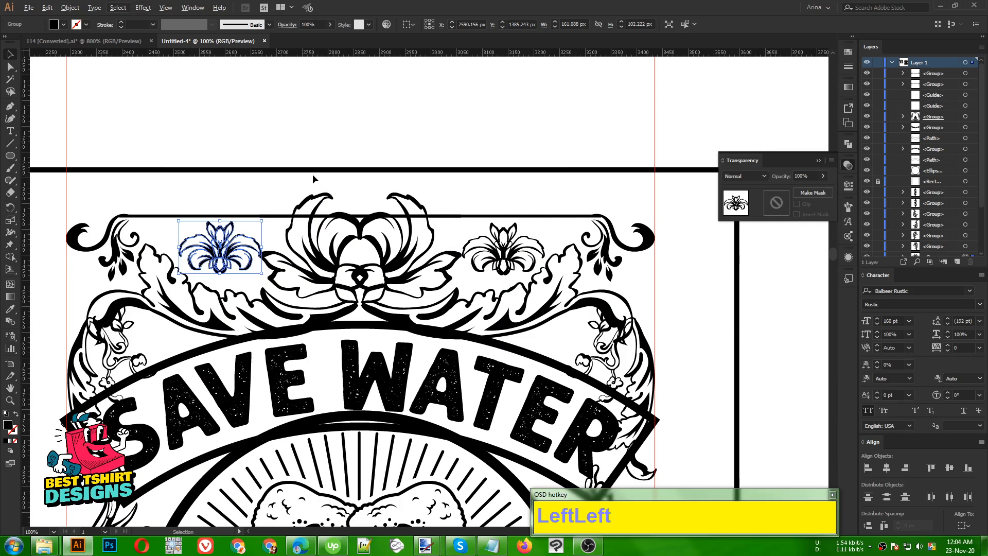
click(267, 196)
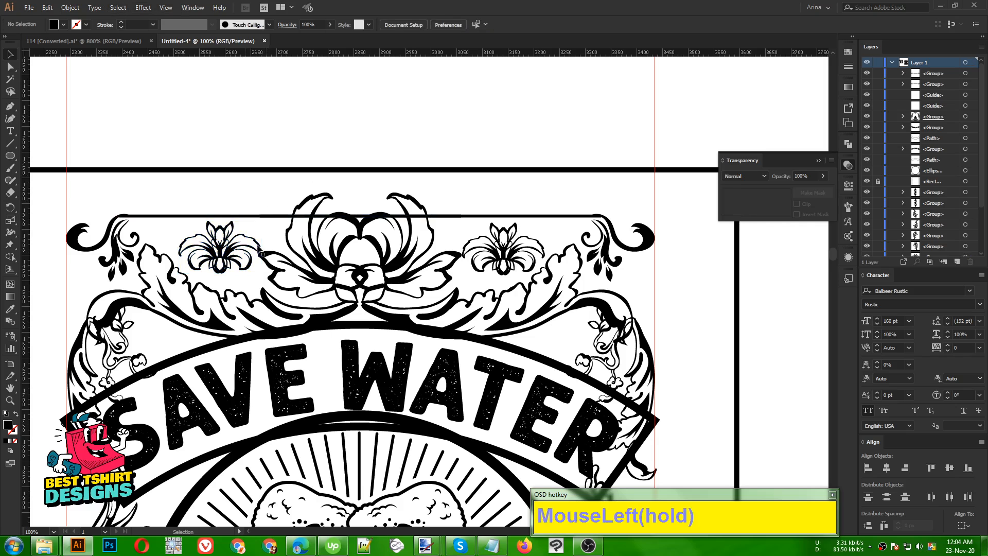
click(234, 247)
key(Left)
key(Left)
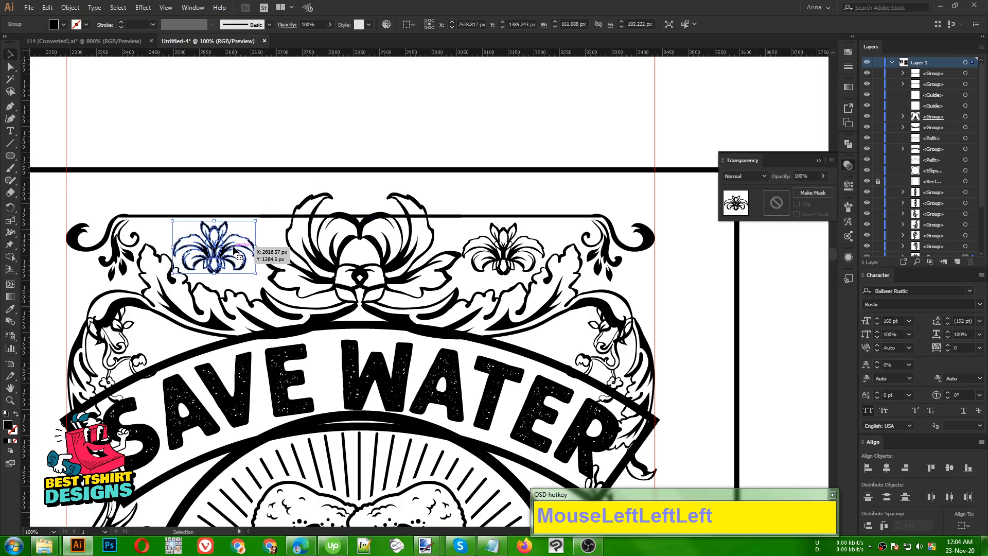
click(402, 148)
alt+scroll(394, 149, down, 2)
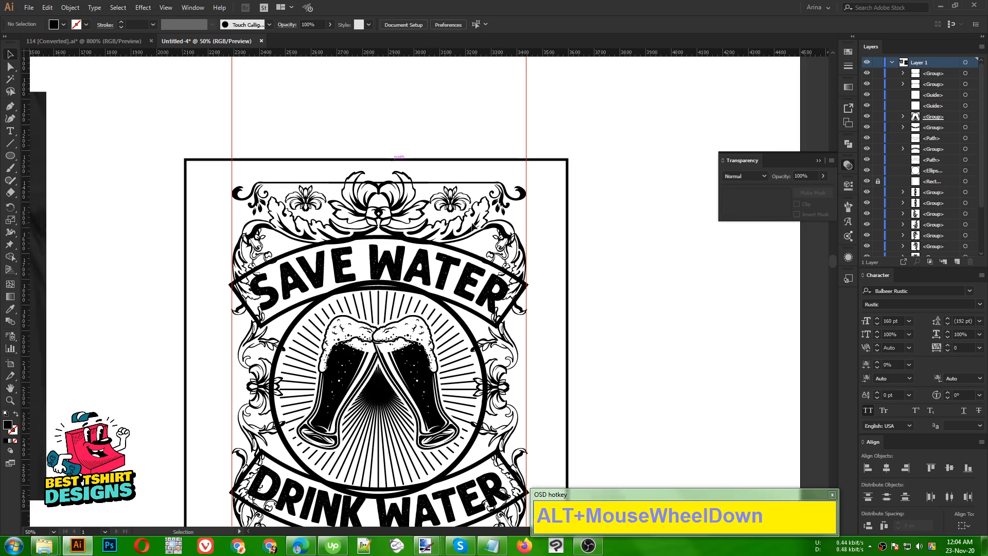
Copy both small top flowers down to either side of the bottom central flower
scroll(489, 192, down, 1)
click(452, 187)
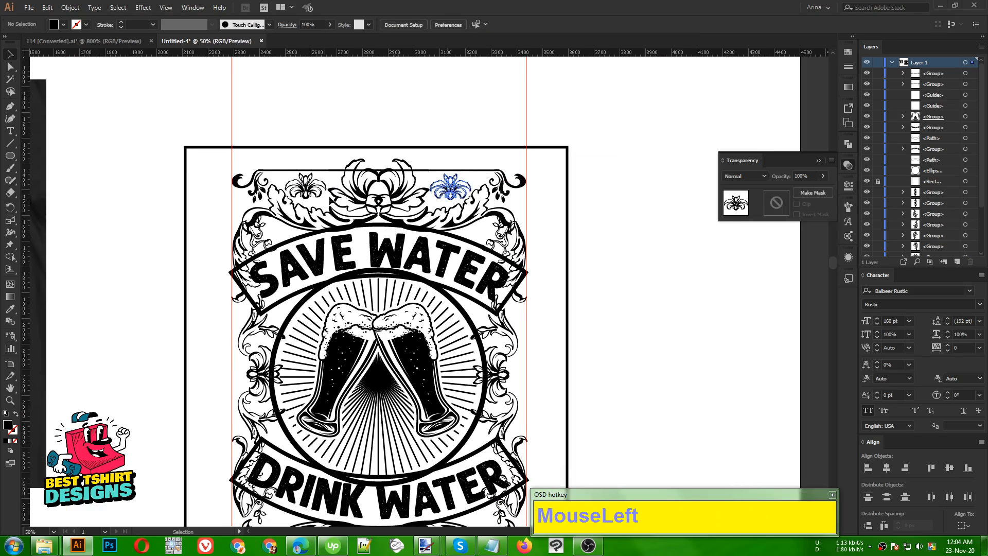
shift+click(305, 188)
scroll(401, 106, down, 3)
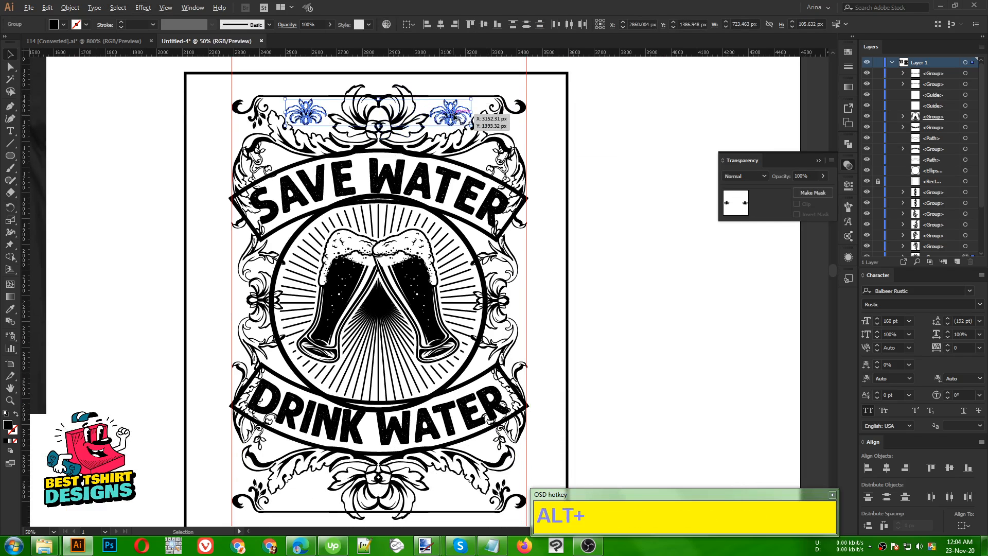
alt+drag(462, 115, 465, 385)
alt+drag(462, 437, 465, 484)
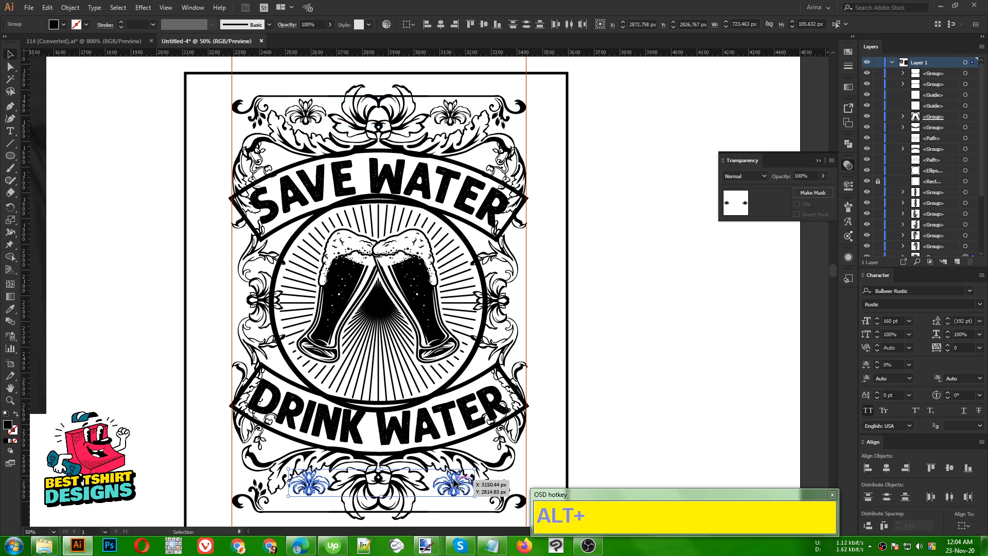
Reflect the copied bottom pair of small flowers across the horizontal axis so they hang upside down
right_click(455, 478)
mouse_move(495, 421)
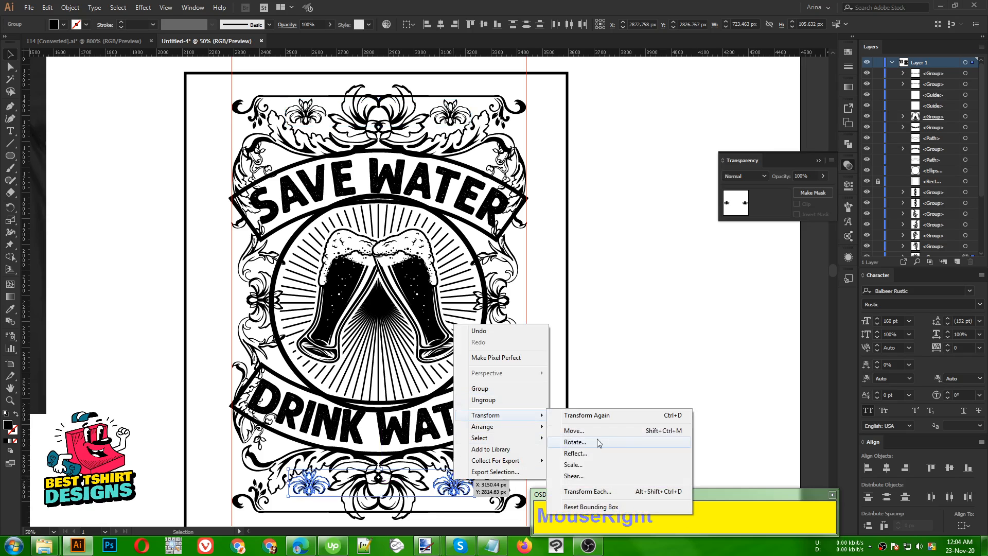
click(574, 453)
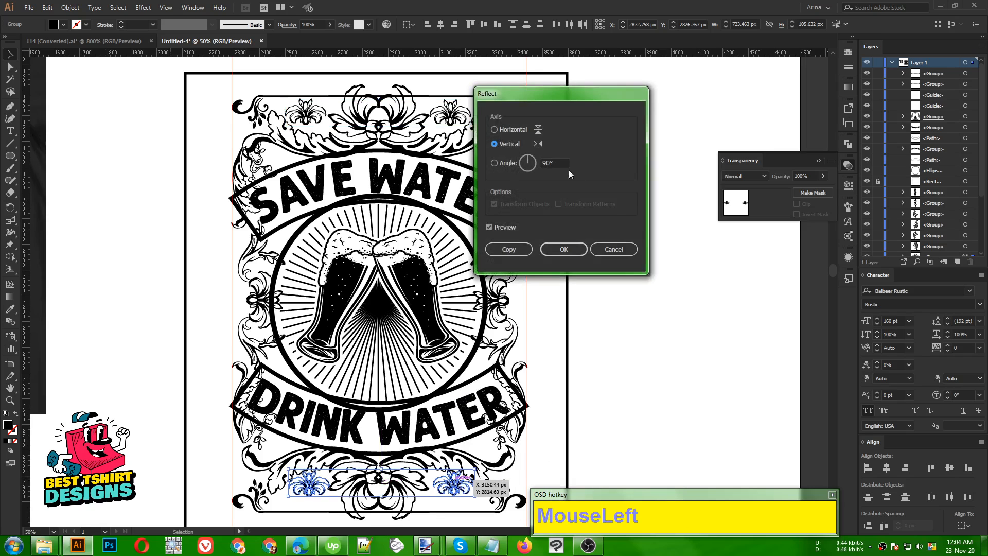
click(572, 247)
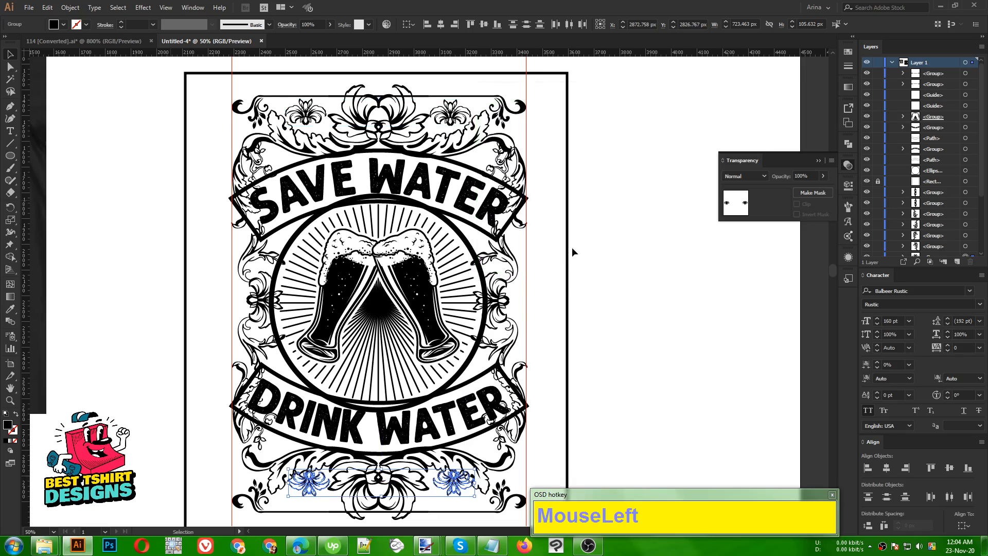
Nudge the upside-down flower pair down and sideways until it sits evenly around the bottom central flower, just above the border line
key(Down)
key(Down)
key(Down)
key(Down)
key(Down)
key(Down)
key(Down)
key(Down)
key(Down)
key(Down)
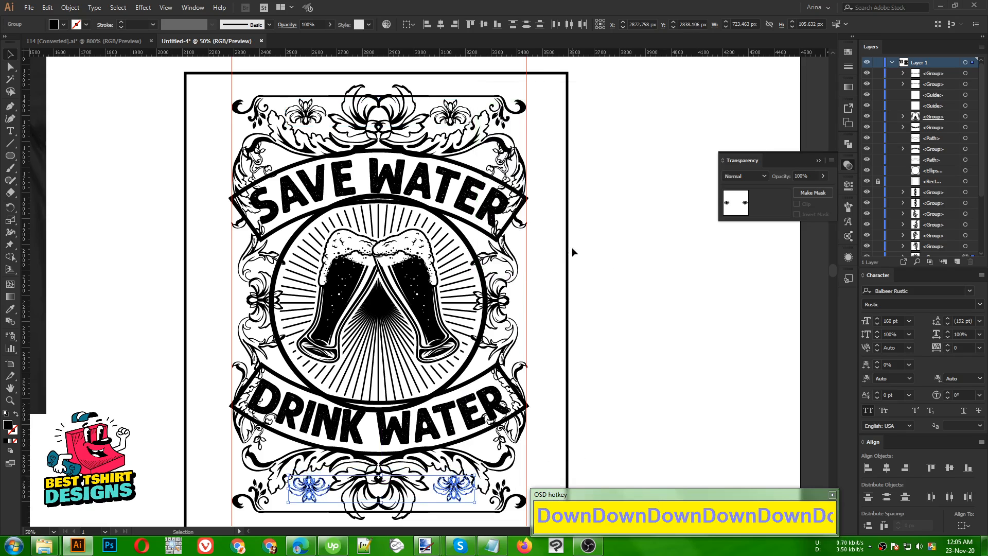
key(Left)
key(Left)
key(Left)
key(Left)
key(Left)
key(Left)
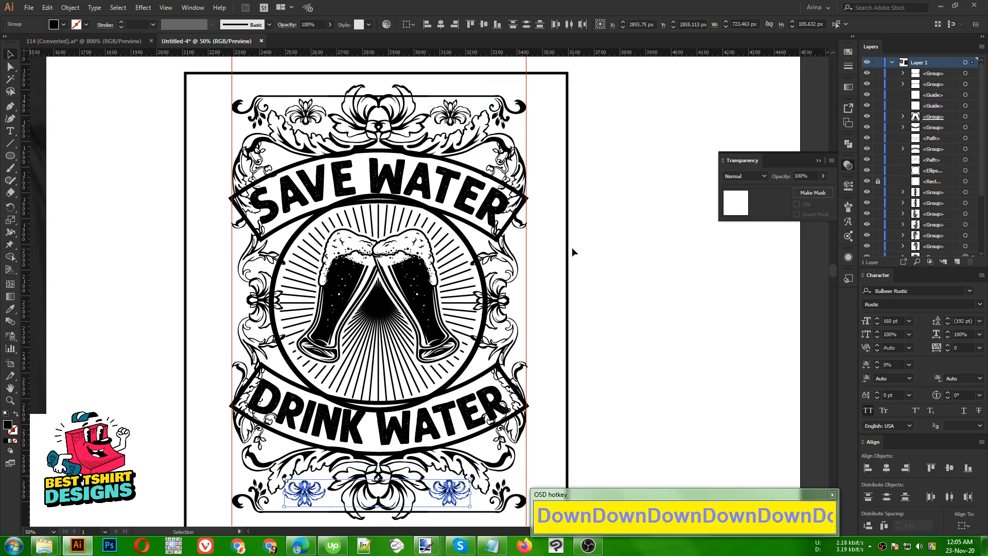
key(Right)
key(Right)
key(Down)
key(Down)
key(Down)
key(Down)
key(Down)
key(Down)
key(Down)
key(Down)
key(Down)
key(Down)
key(Up)
key(Up)
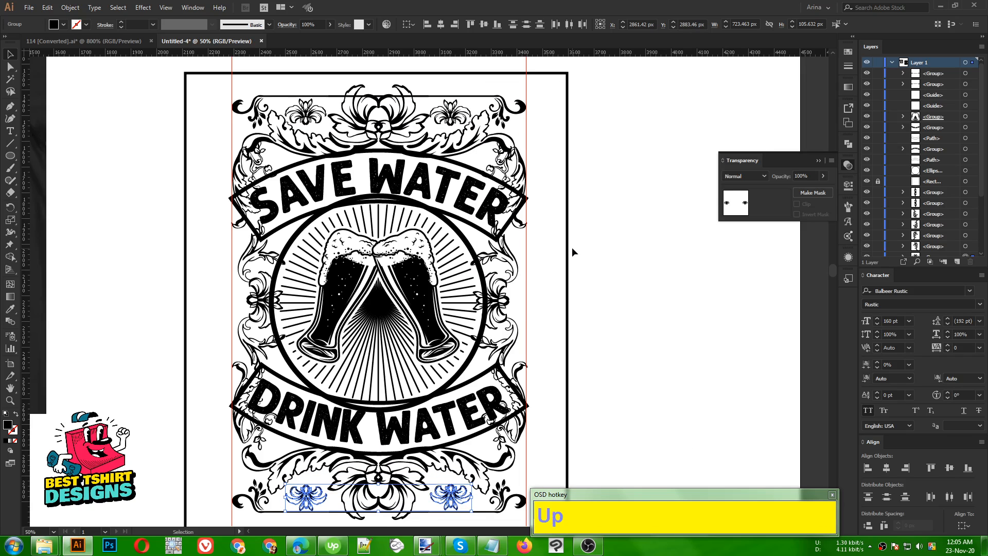
key(Right)
key(Right)
key(Up)
key(Up)
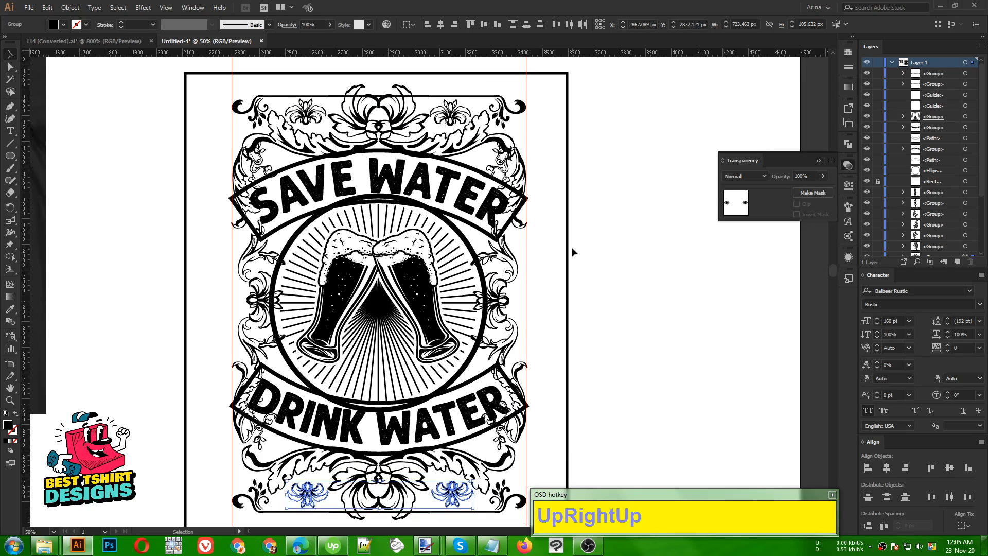
click(681, 307)
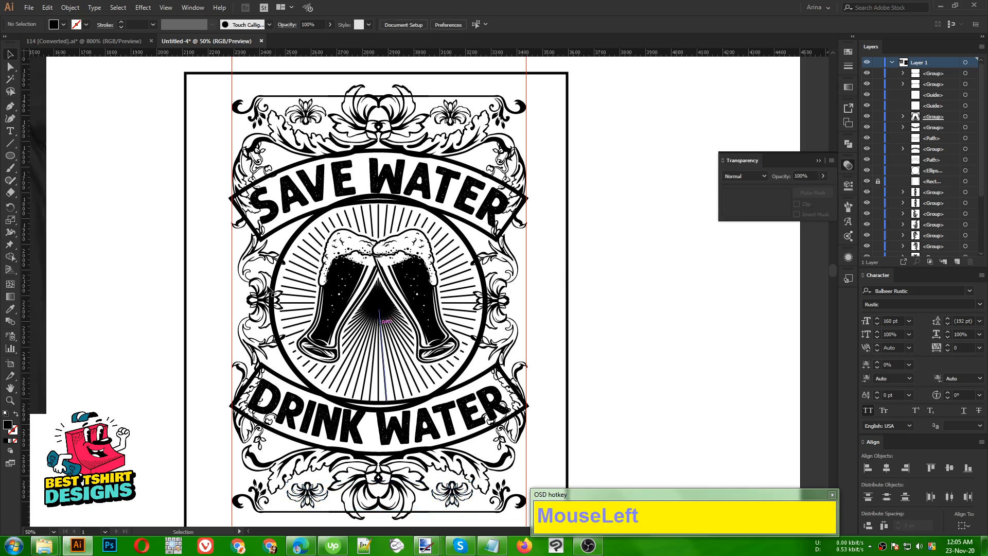
Try to enlarge the floral ornament right of the circle proportionally from its centre, and undo the attempt
scroll(269, 291, down, 1)
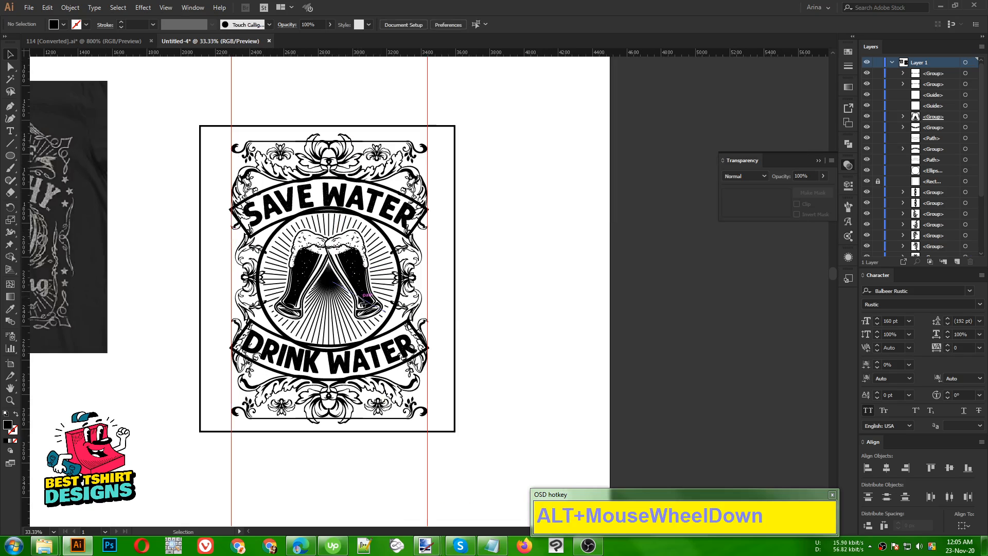
drag(362, 305, 428, 319)
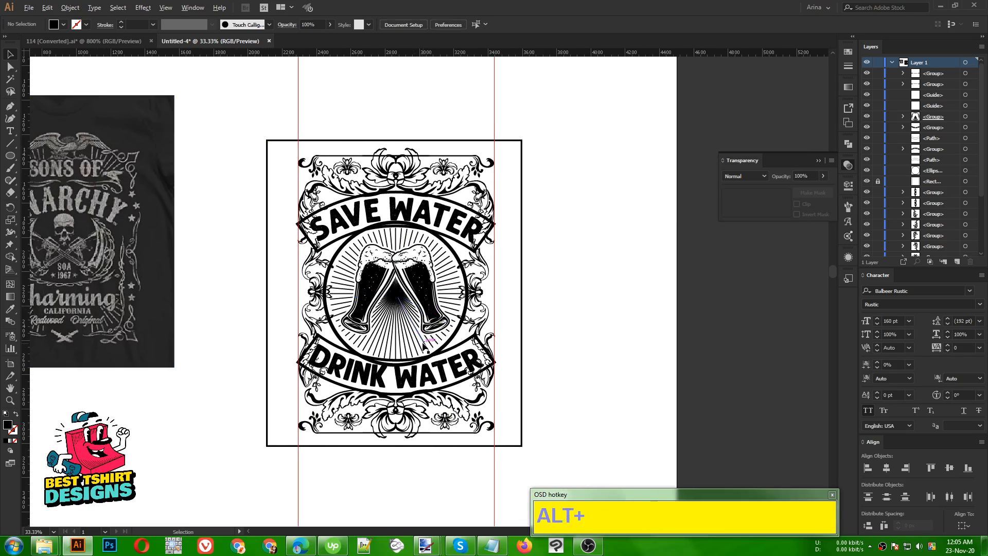
scroll(425, 348, up, 1)
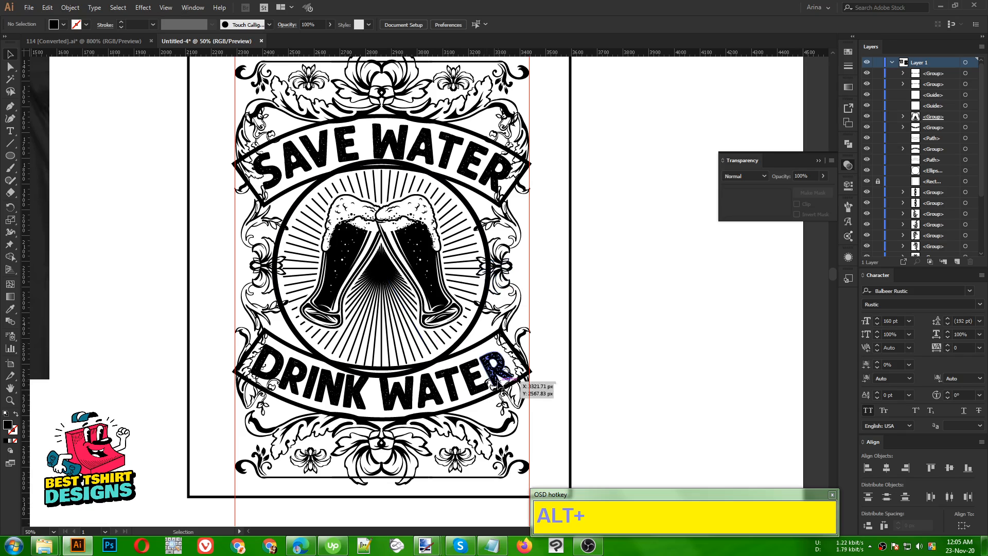
click(512, 288)
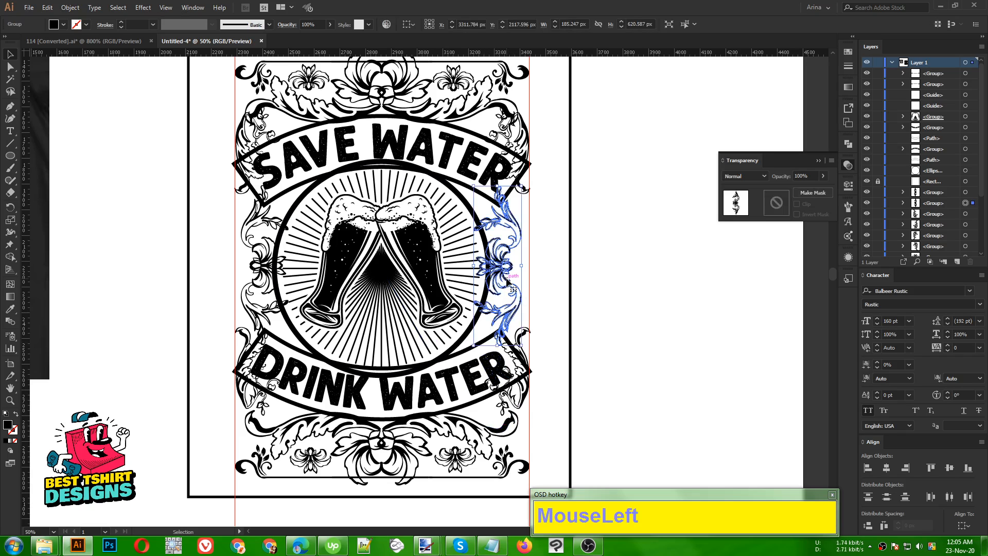
drag(521, 265, 530, 265)
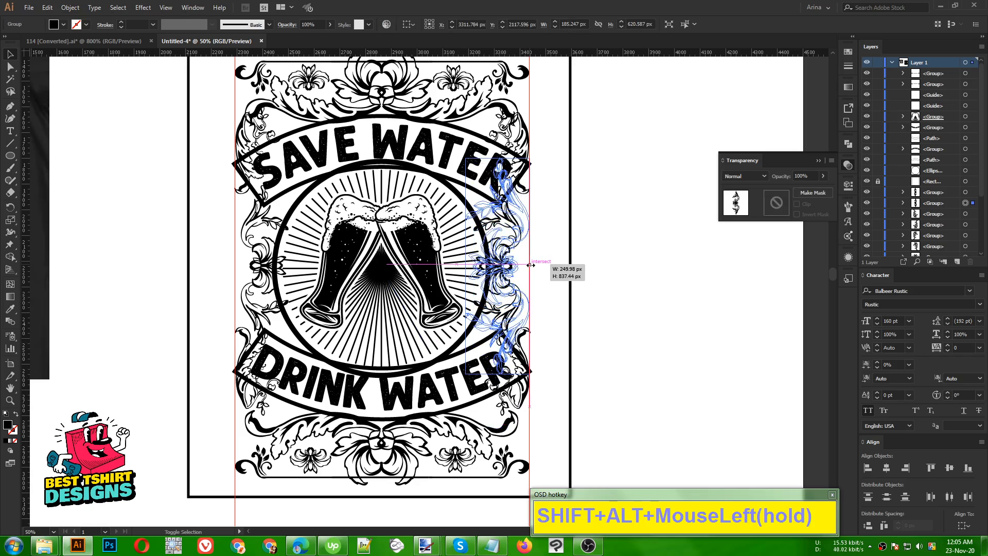
click(515, 311)
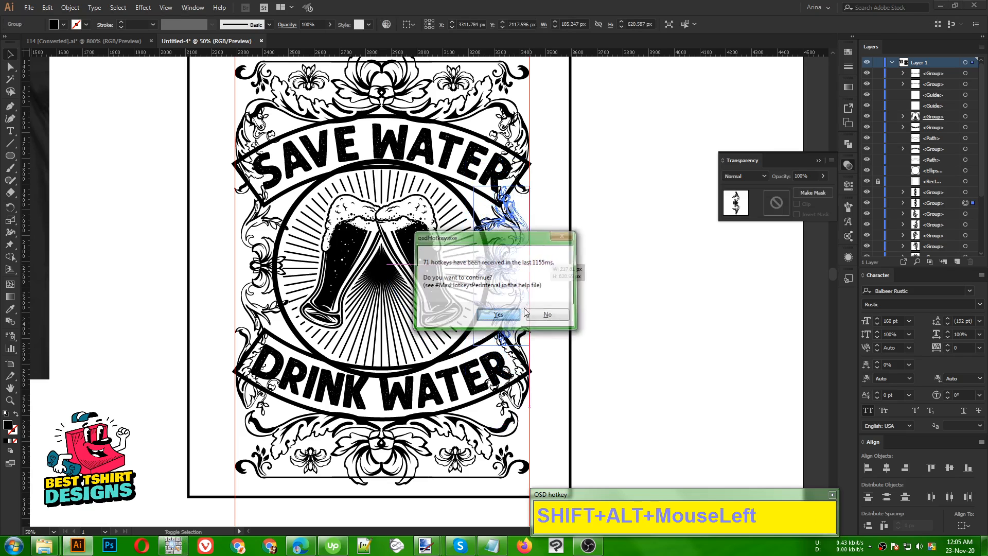
key(ctrl+z)
key(ctrl+z)
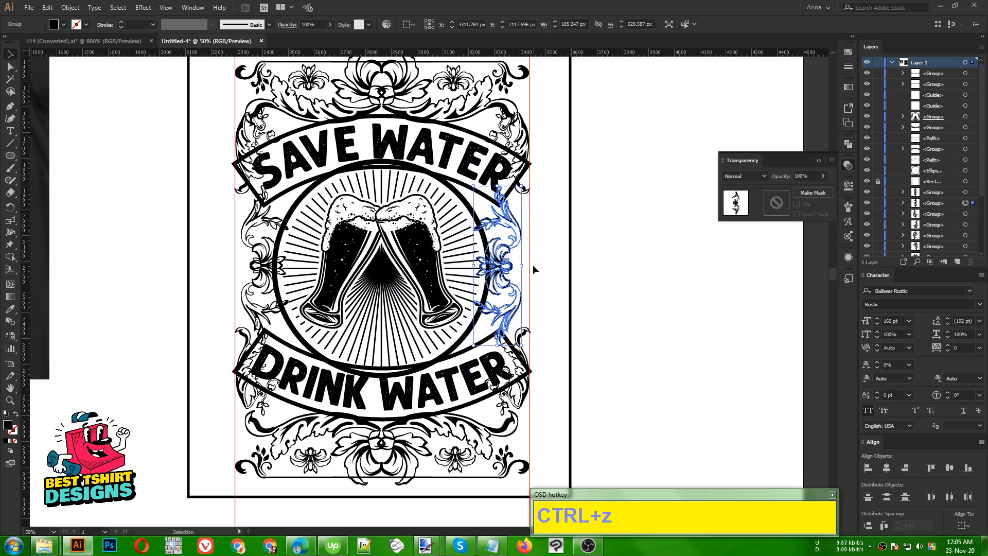
Enlarge the circle's side ornaments proportionally out to the vertical guides: right about 214 × 715 px, left about 204 × 684 px
scroll(533, 264, up, 1)
drag(519, 269, 528, 269)
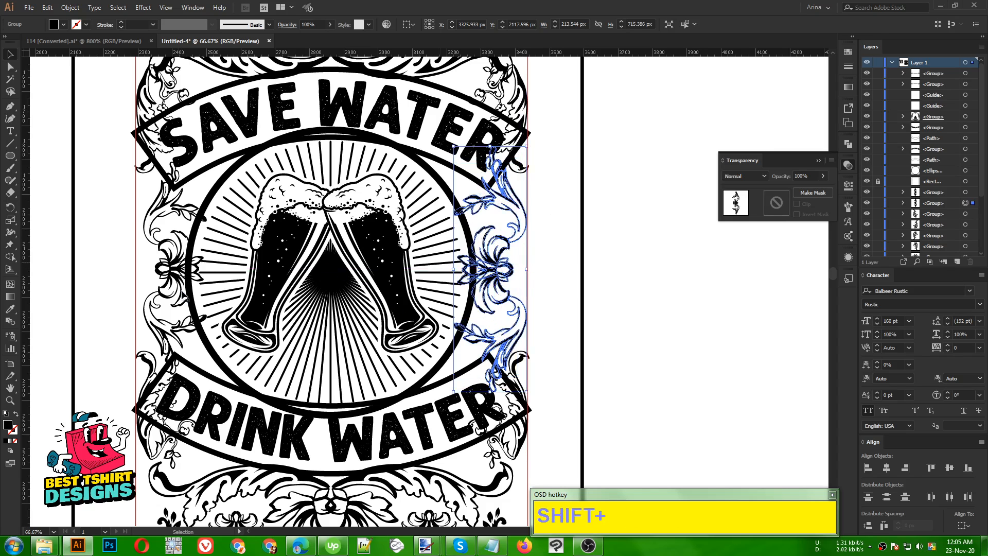
click(175, 277)
drag(144, 268, 138, 268)
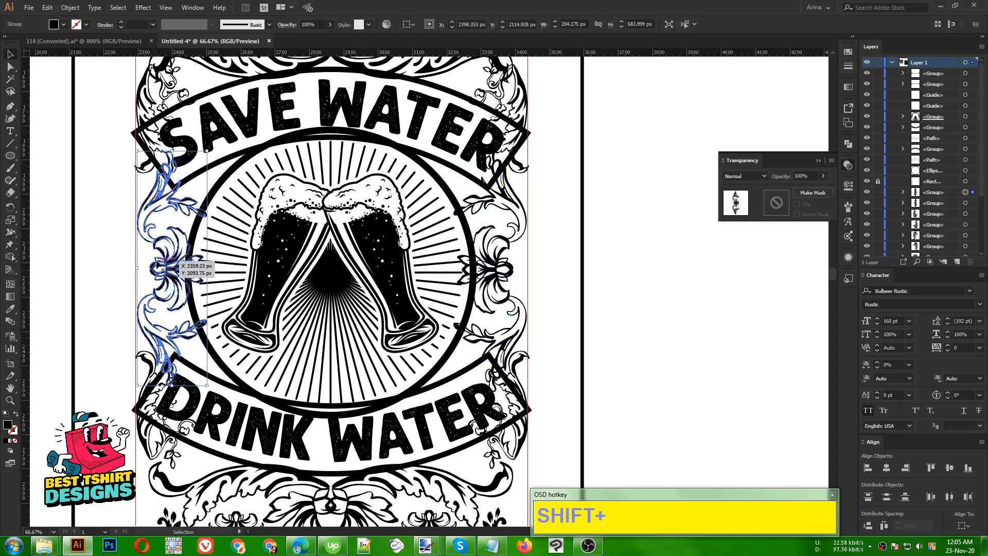
scroll(213, 270, down, 1)
click(499, 298)
scroll(498, 298, up, 1)
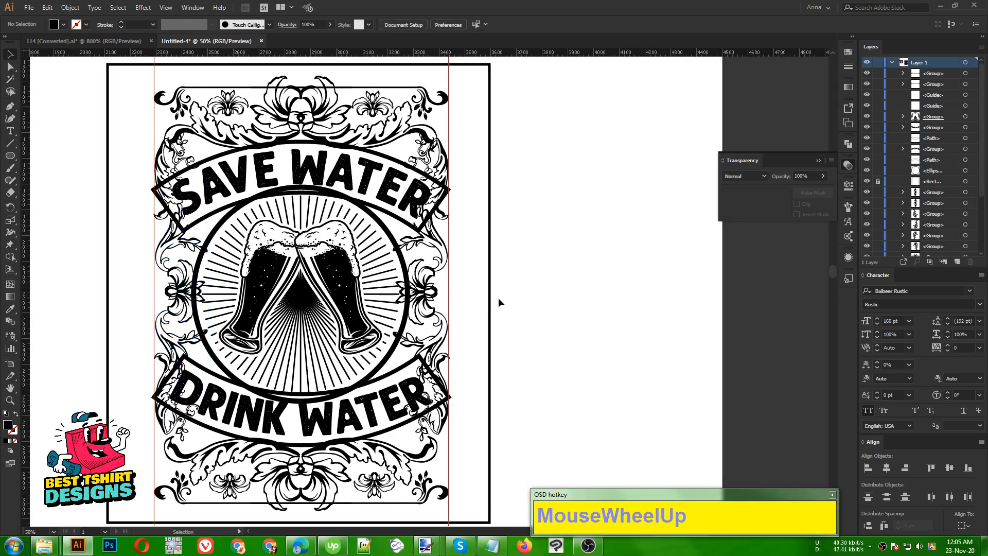
scroll(499, 298, down, 1)
scroll(387, 291, up, 1)
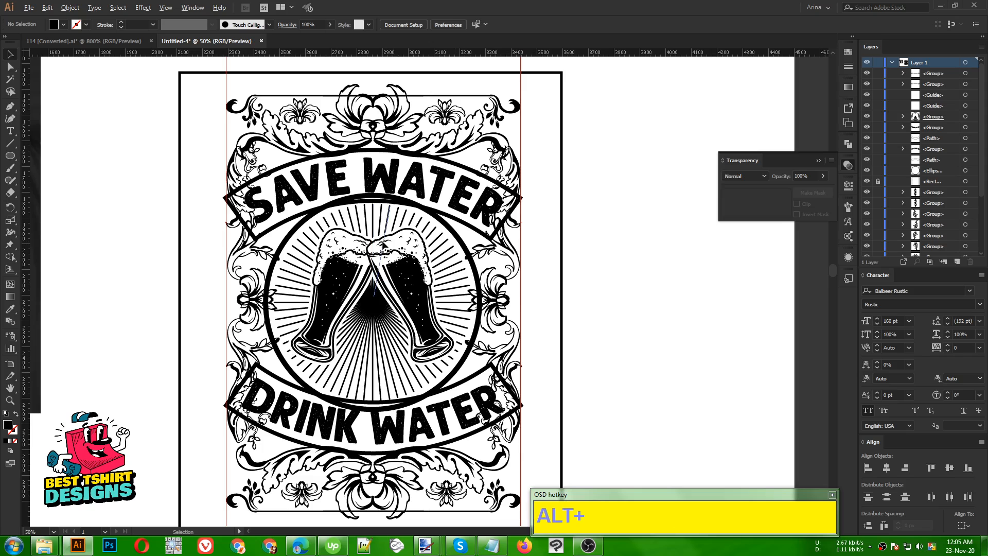
Delete both vertical guides flanking the badge
scroll(380, 244, down, 1)
click(271, 85)
drag(270, 87, 552, 101)
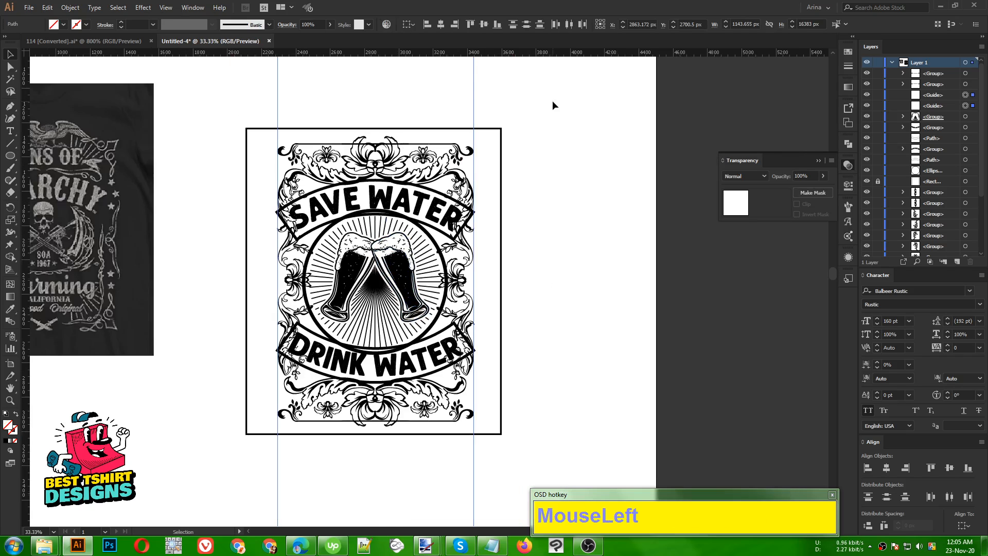
key(Delete)
Expand the fills and strokes of the entire badge artwork inside the outer rectangle
drag(262, 94, 501, 449)
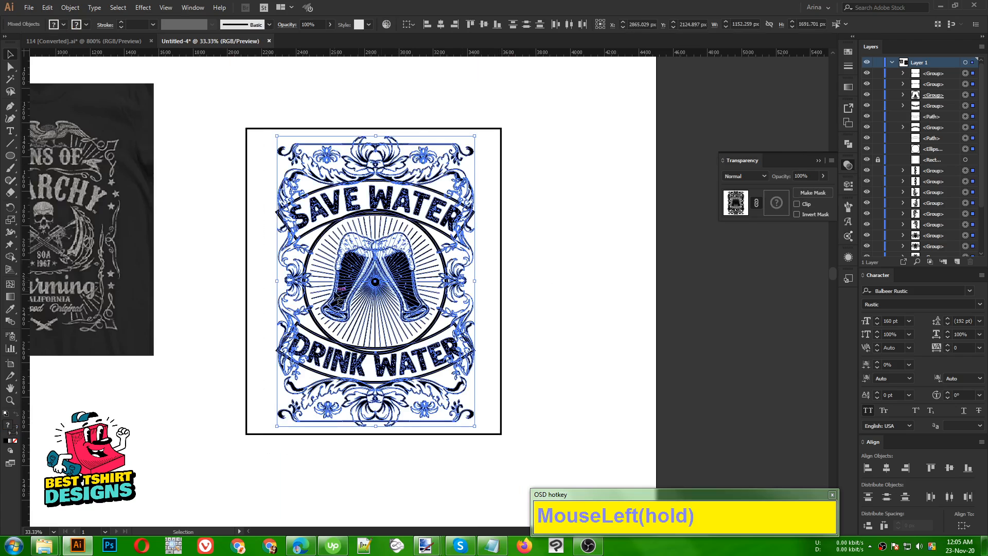
click(71, 7)
click(85, 118)
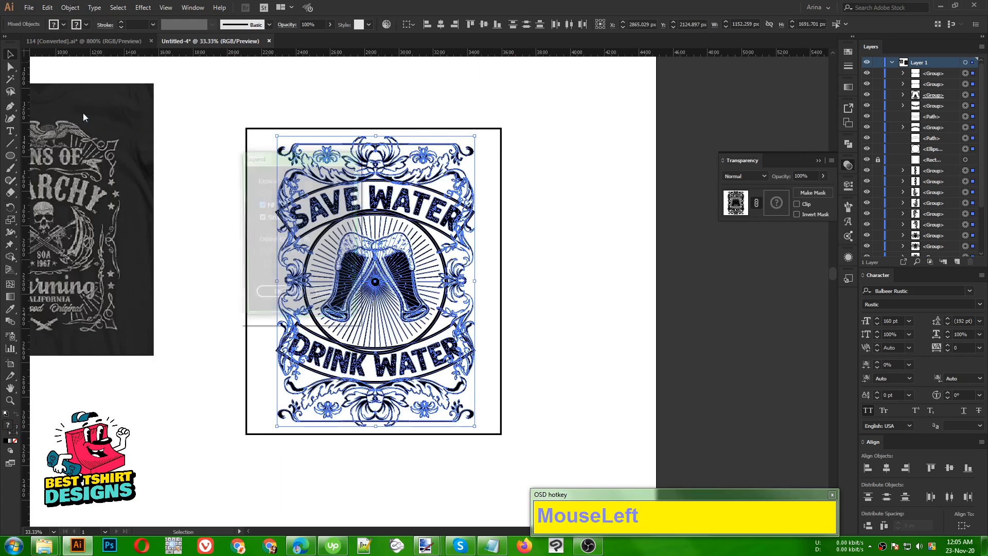
click(271, 300)
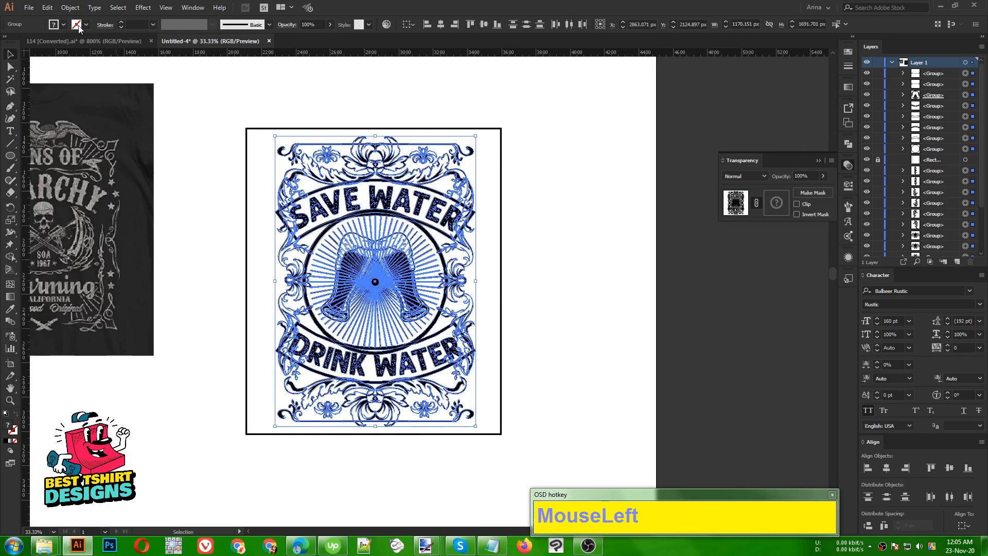
Fill the whole expanded badge artwork with black and deselect it
drag(229, 107, 513, 419)
click(57, 27)
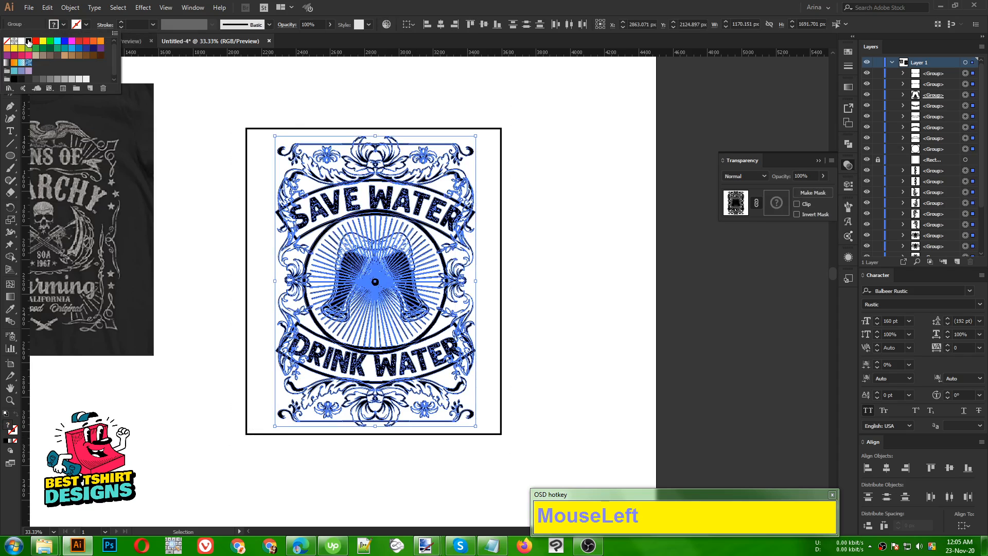
click(29, 41)
click(238, 196)
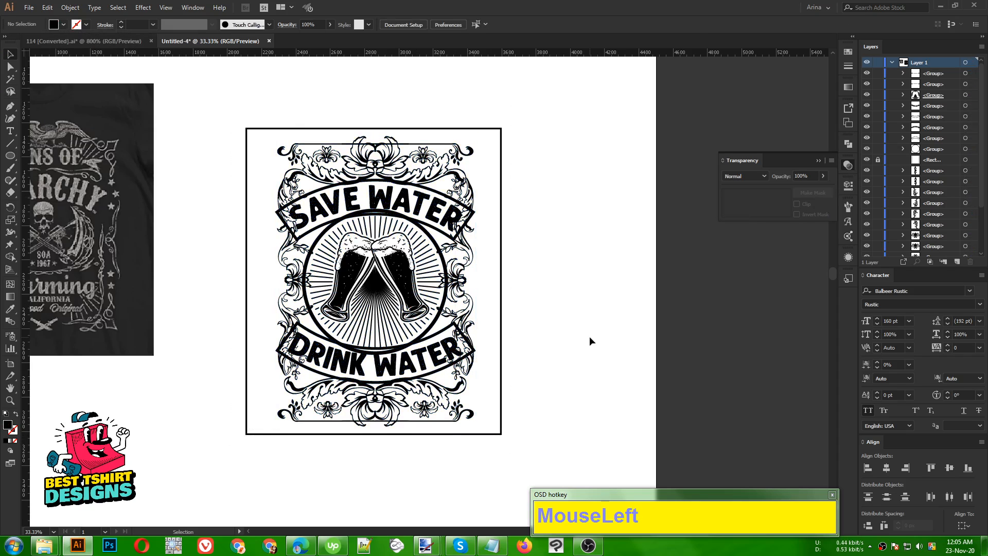
Create 7 px offset outlines with miter joins around the top and bottom central floral ornaments, and cut them to the clipboard
scroll(332, 187, up, 2)
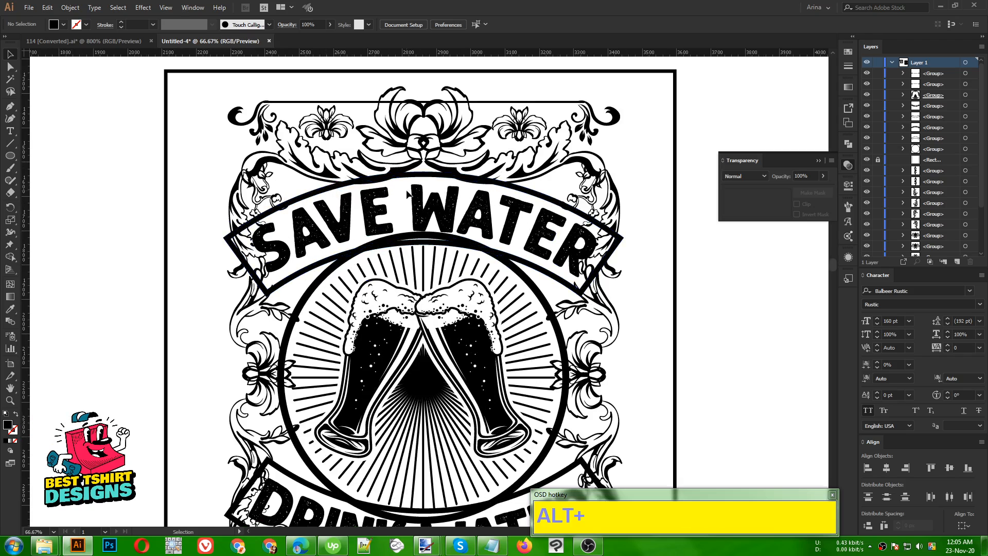
click(446, 170)
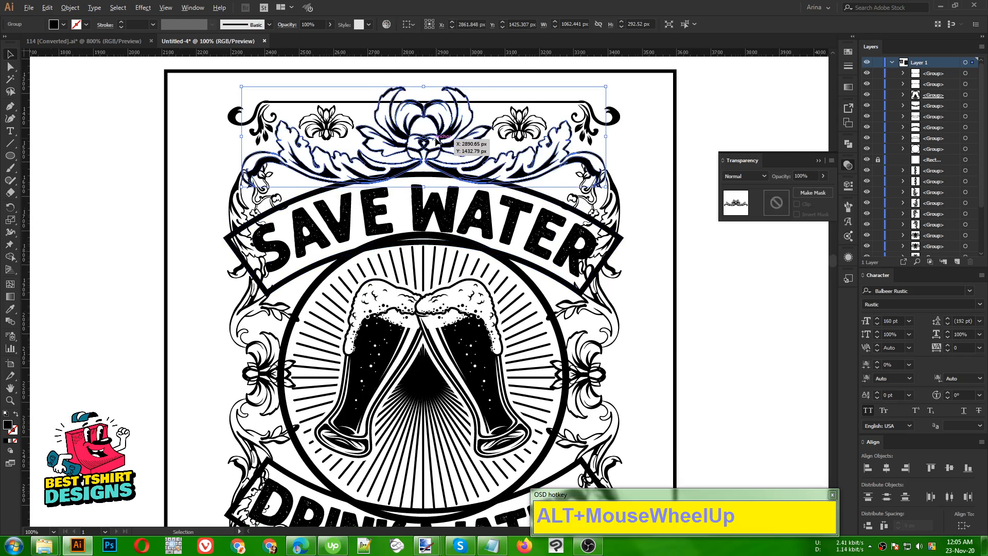
alt+scroll(452, 149, up, 1)
click(419, 197)
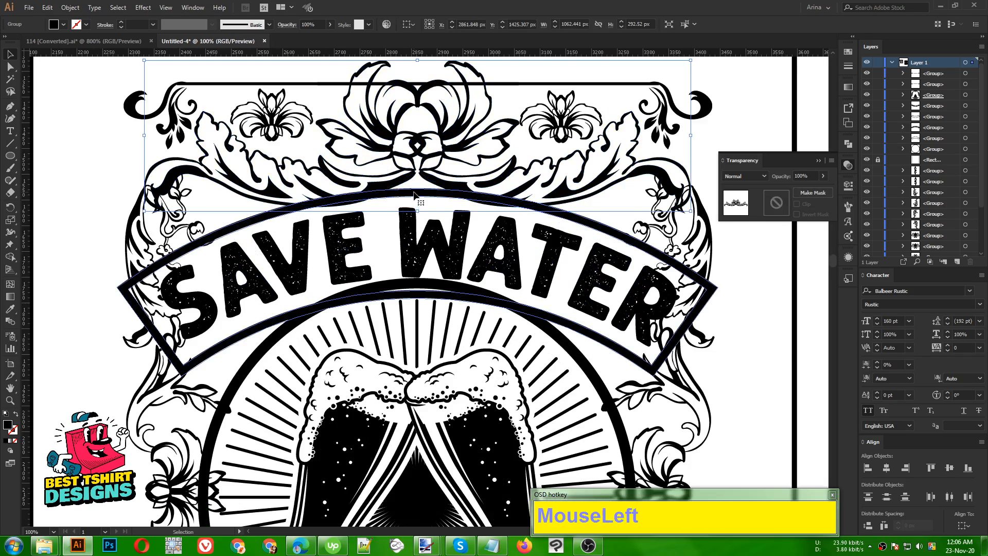
click(319, 163)
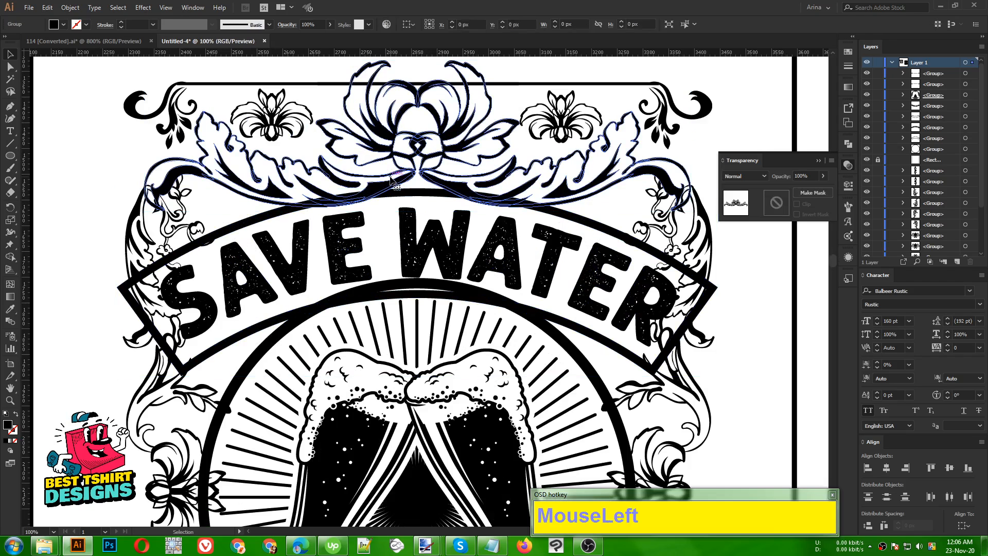
alt+scroll(319, 162, down, 1)
scroll(319, 162, down, 2)
alt+scroll(375, 278, down, 1)
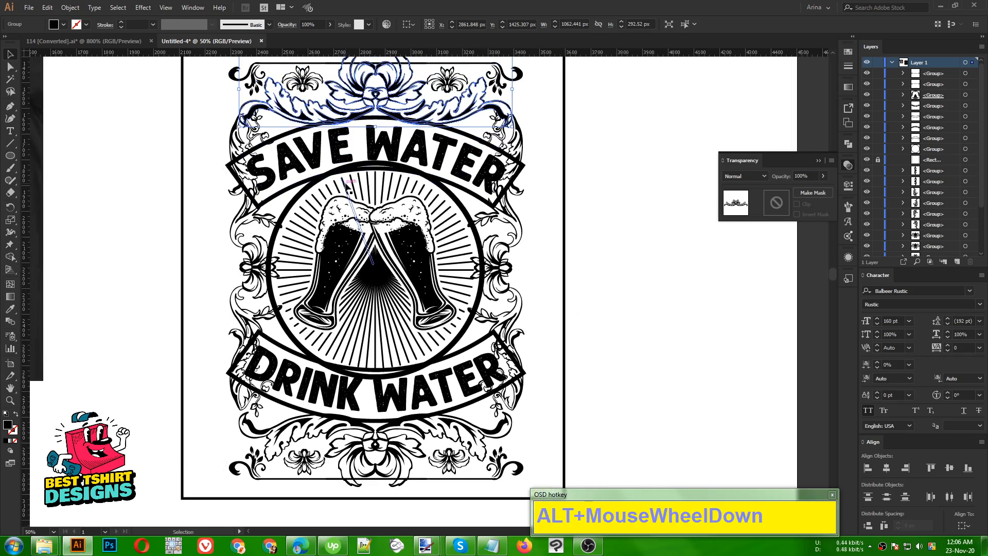
shift+click(376, 443)
click(70, 8)
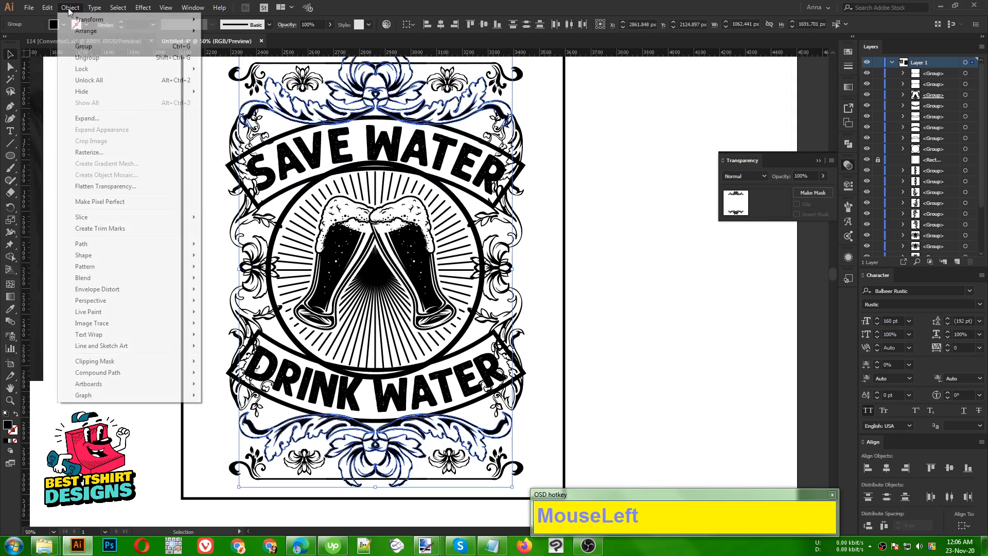
mouse_move(101, 247)
click(231, 281)
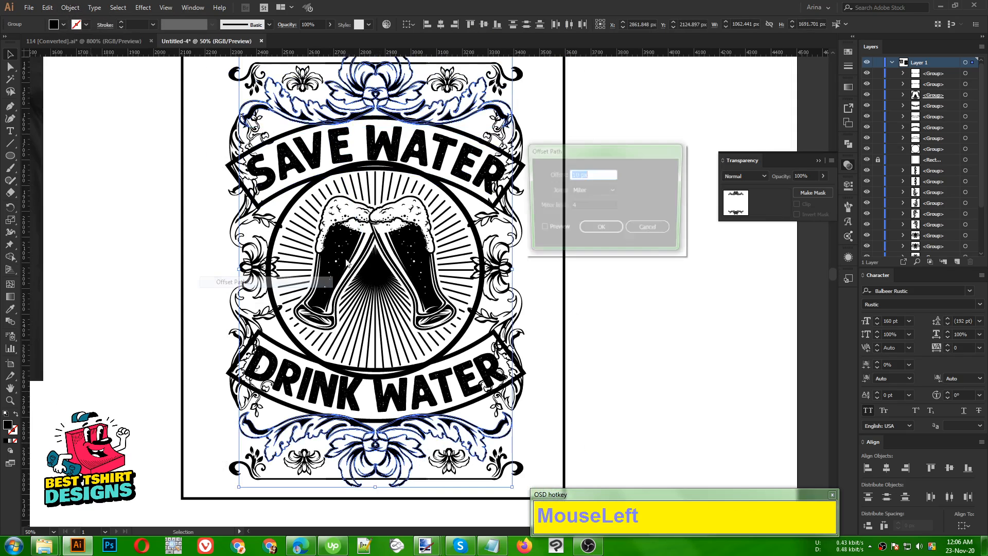
click(540, 230)
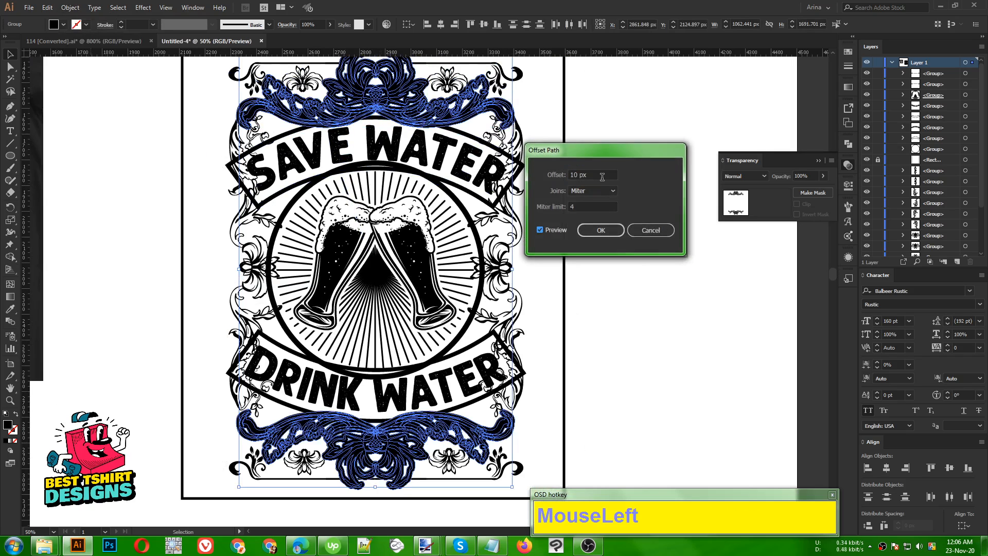
scroll(599, 176, down, 3)
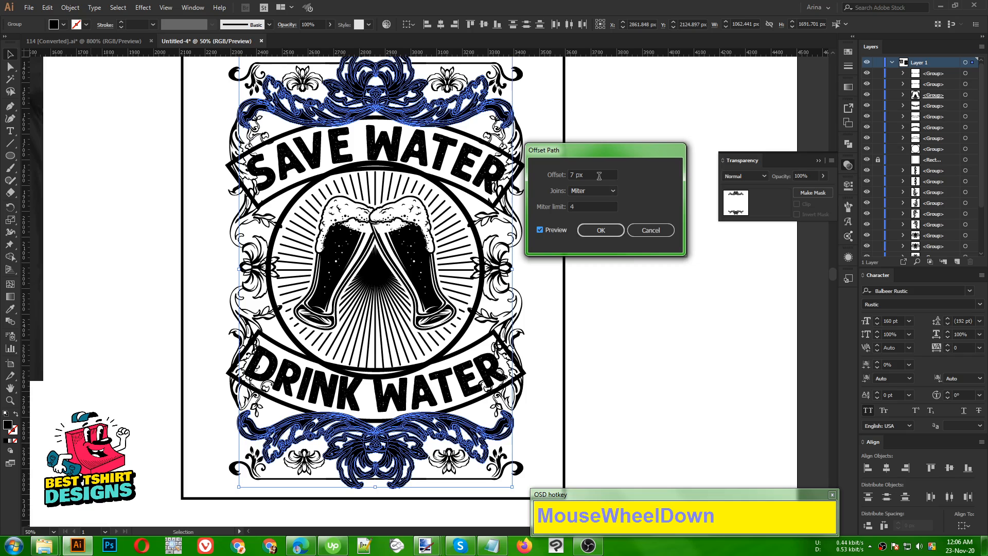
click(604, 231)
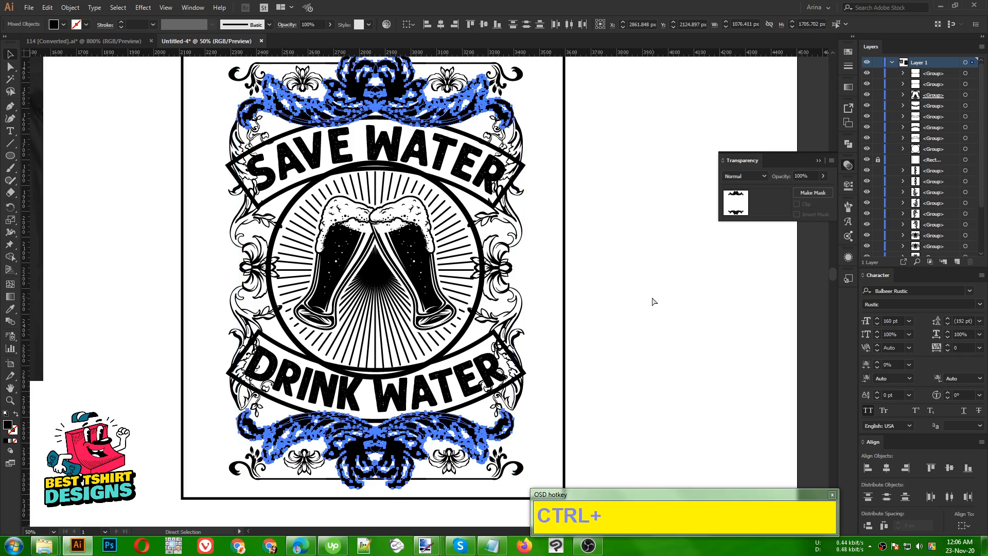
key(ctrl+x)
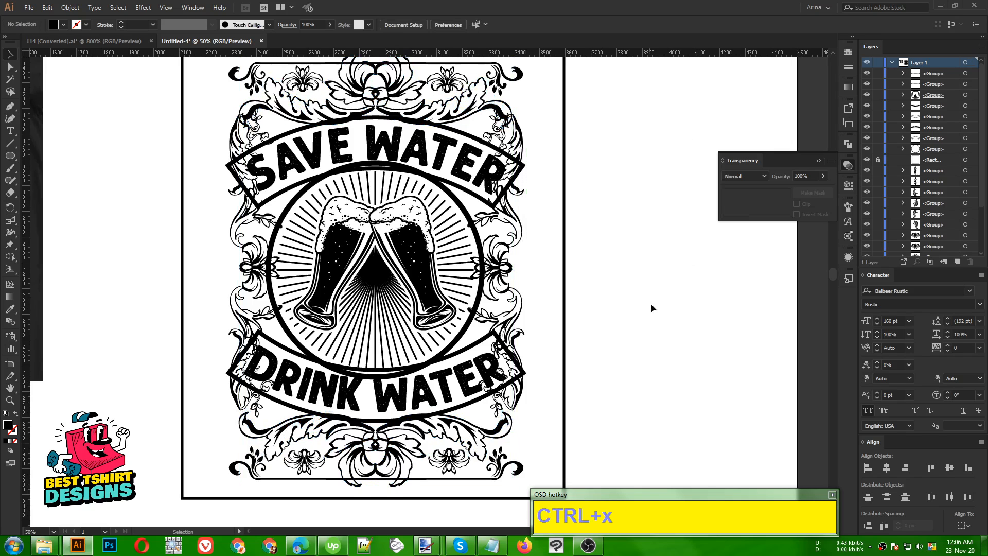
Group the frame outlines of the SAVE WATER and DRINK WATER banners together
click(461, 409)
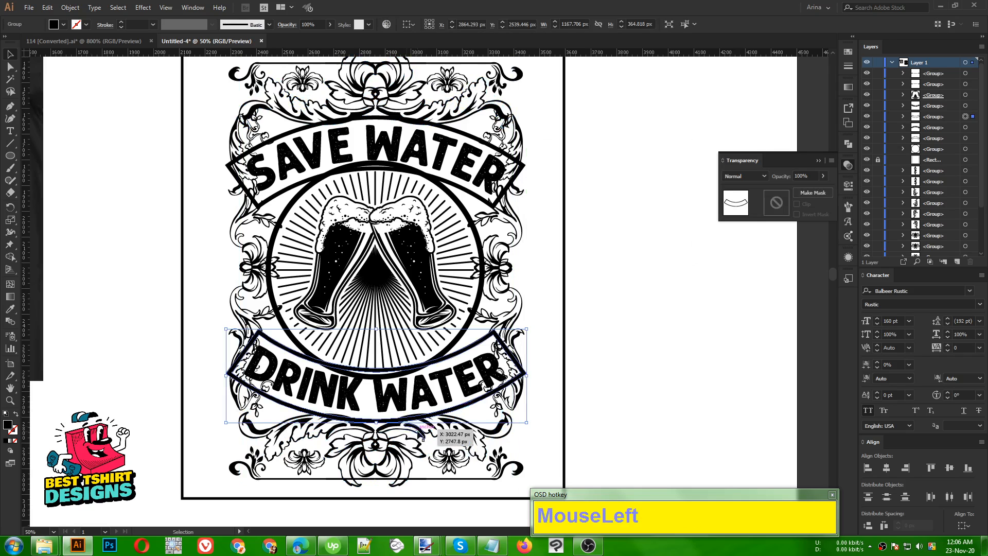
shift+click(385, 164)
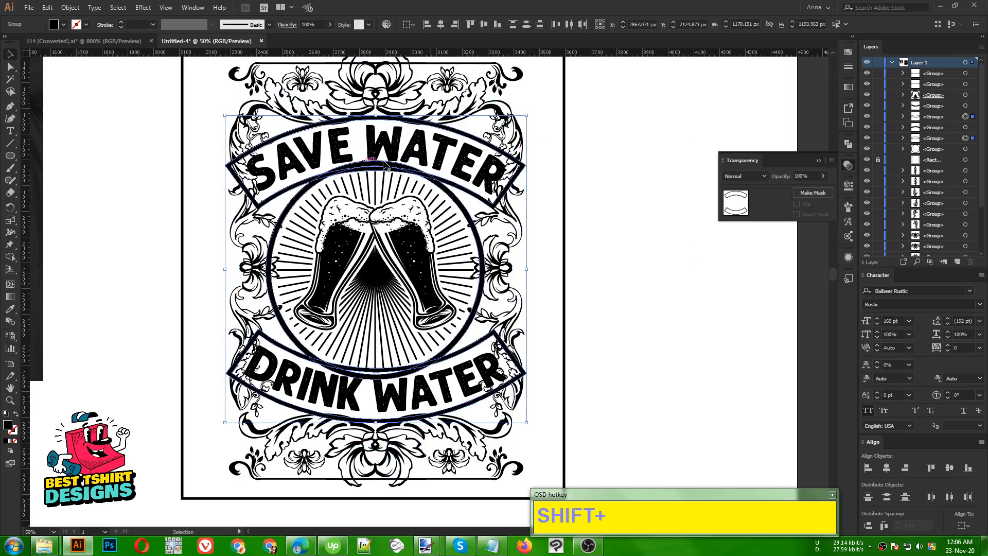
key(ctrl+g)
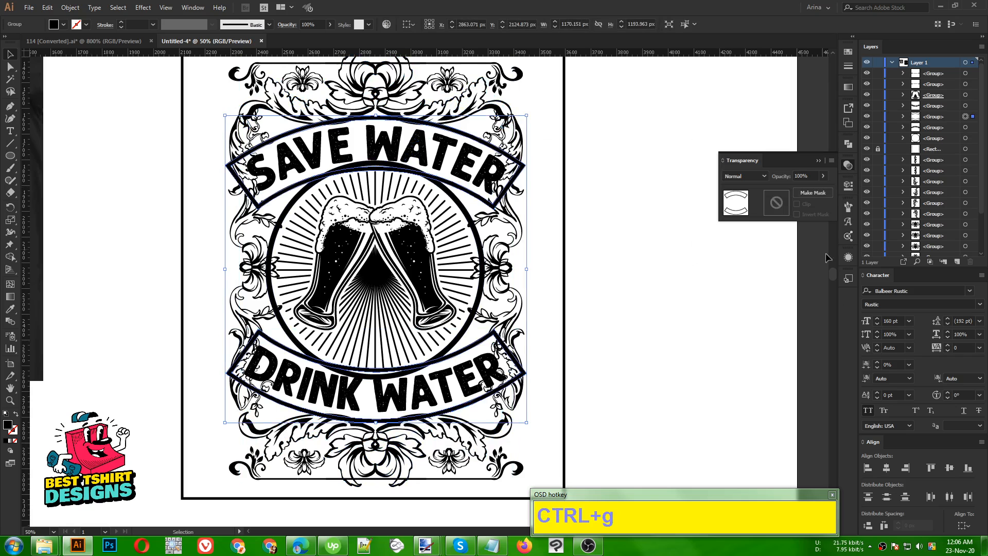
Add a non-clipping opacity mask to the grouped banner frames and paste the cut ornament offsets in front inside it
click(777, 205)
click(796, 204)
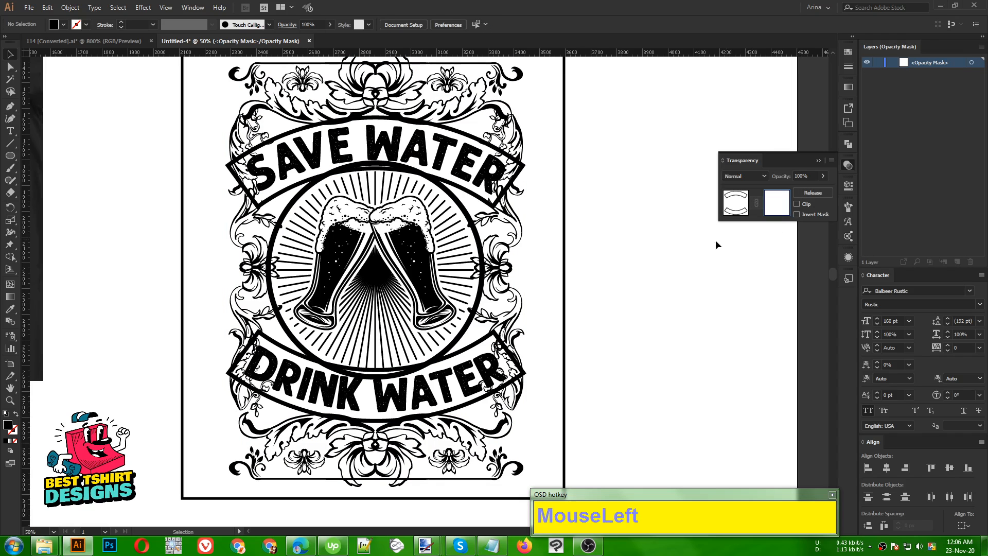
key(ctrl+f)
click(647, 307)
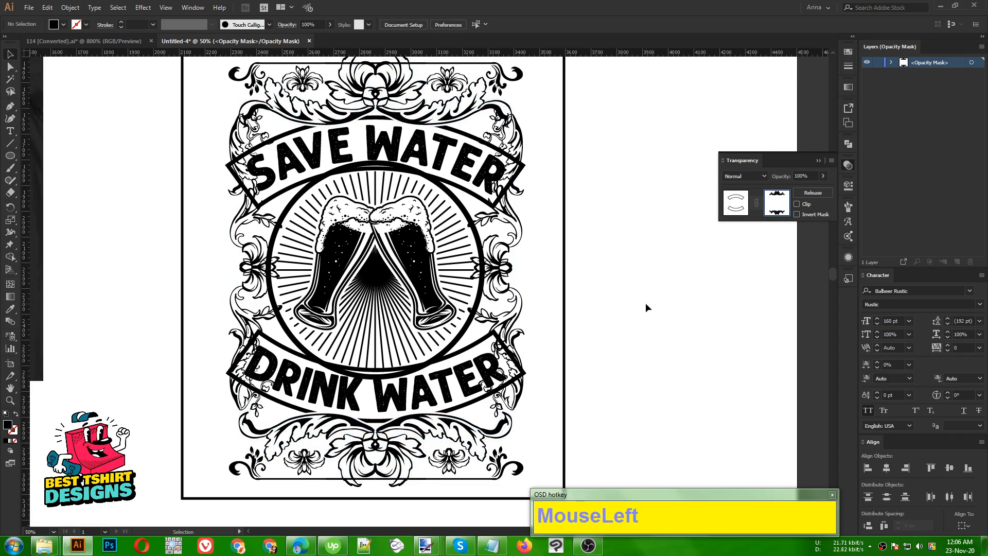
scroll(360, 450, up, 1)
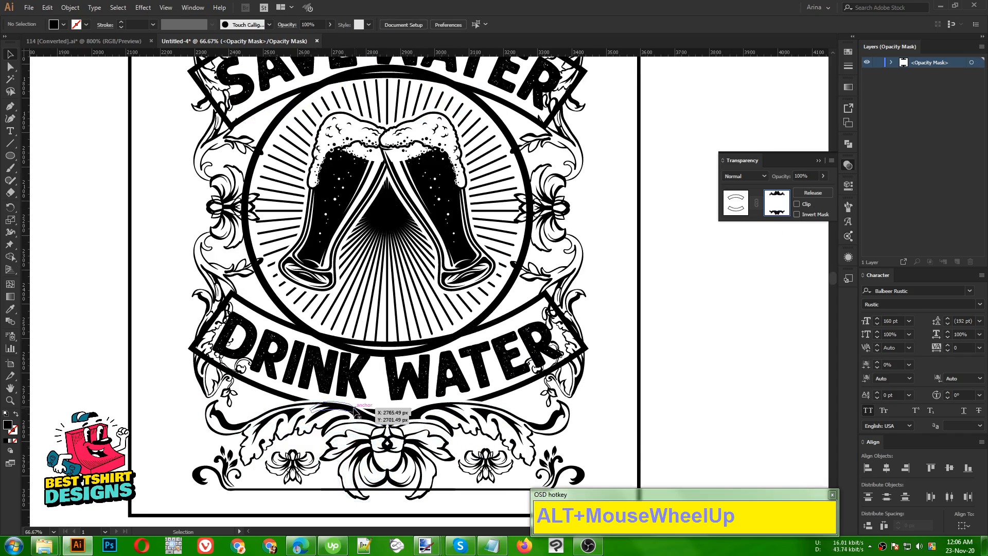
scroll(365, 412, down, 1)
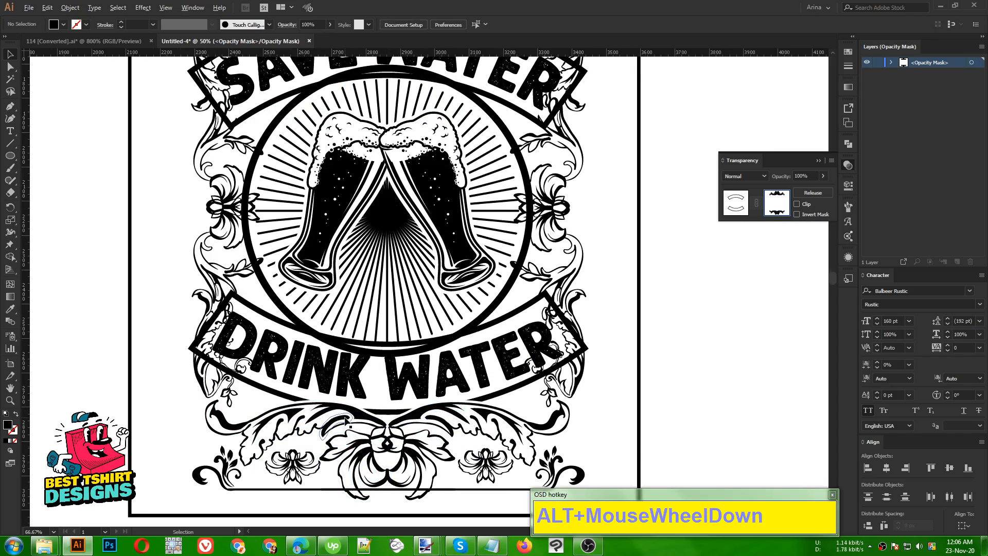
Check the masked banner lines around the central ornaments and return from opacity mask editing to the artwork
scroll(378, 277, up, 1)
scroll(406, 146, up, 2)
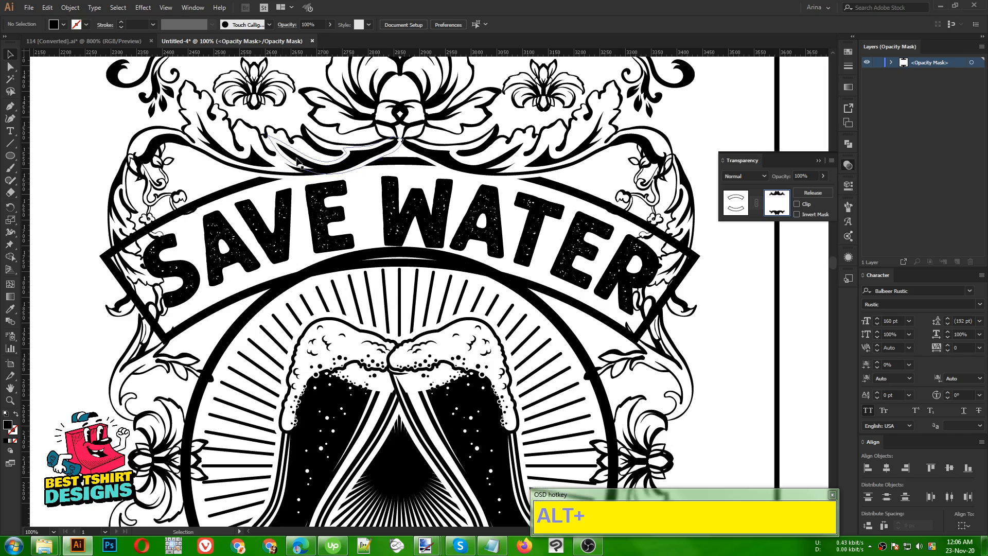
scroll(408, 144, down, 2)
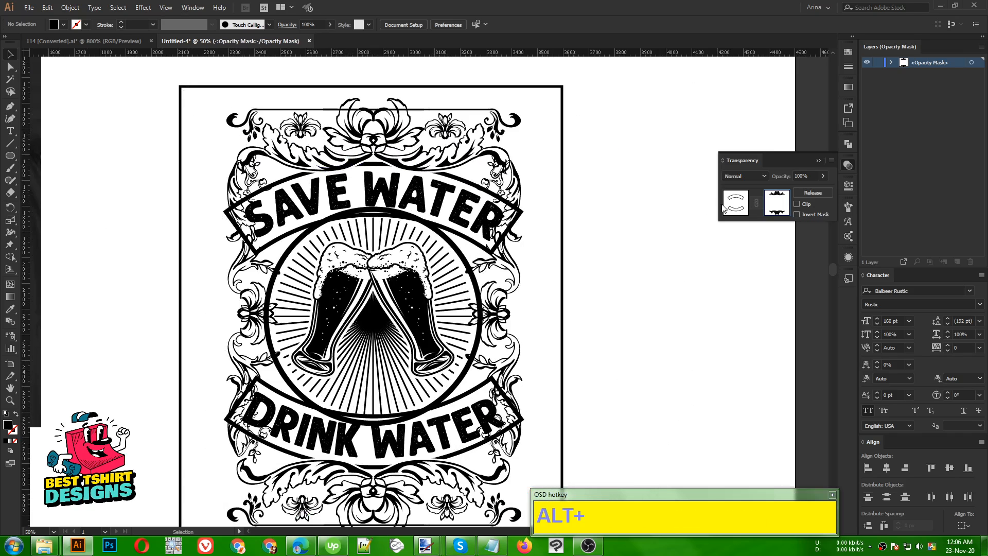
click(739, 207)
click(656, 304)
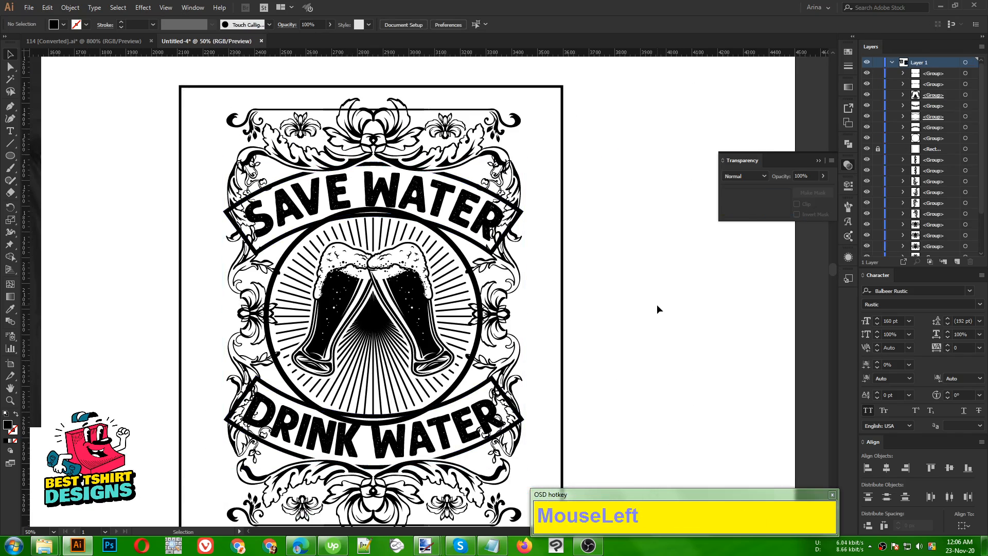
Create 7 px offset outlines with miter joins around the grouped banner frames and cut them to the clipboard
scroll(388, 221, up, 1)
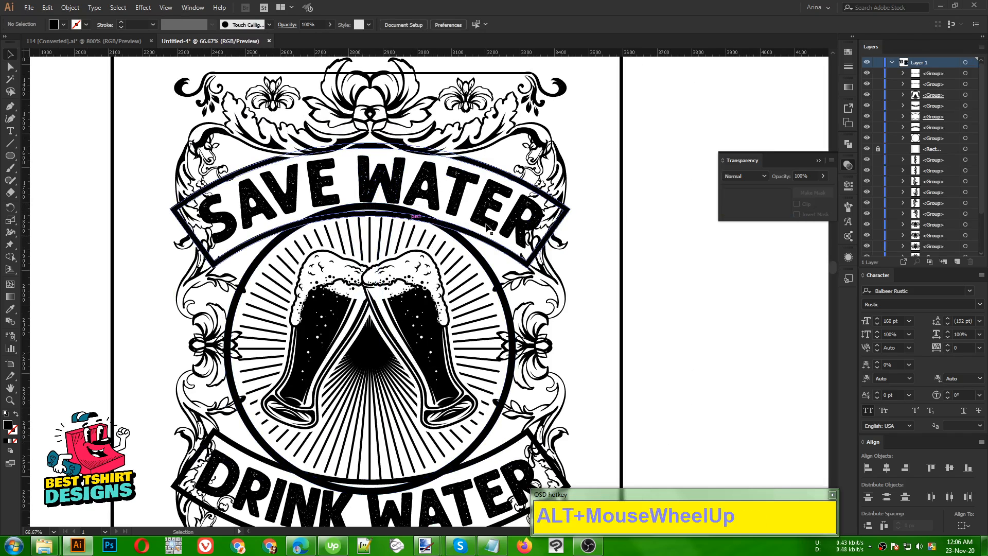
click(488, 460)
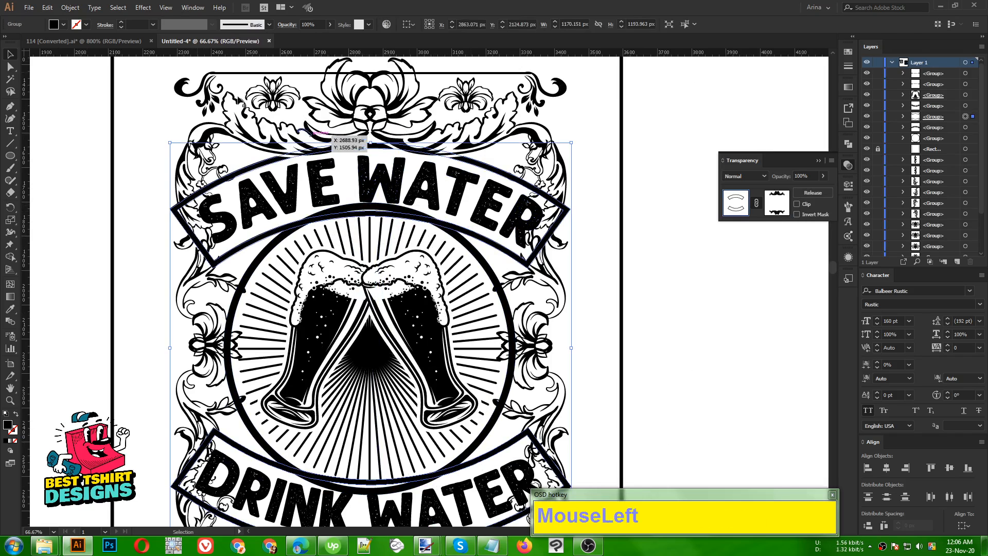
click(70, 8)
mouse_move(86, 246)
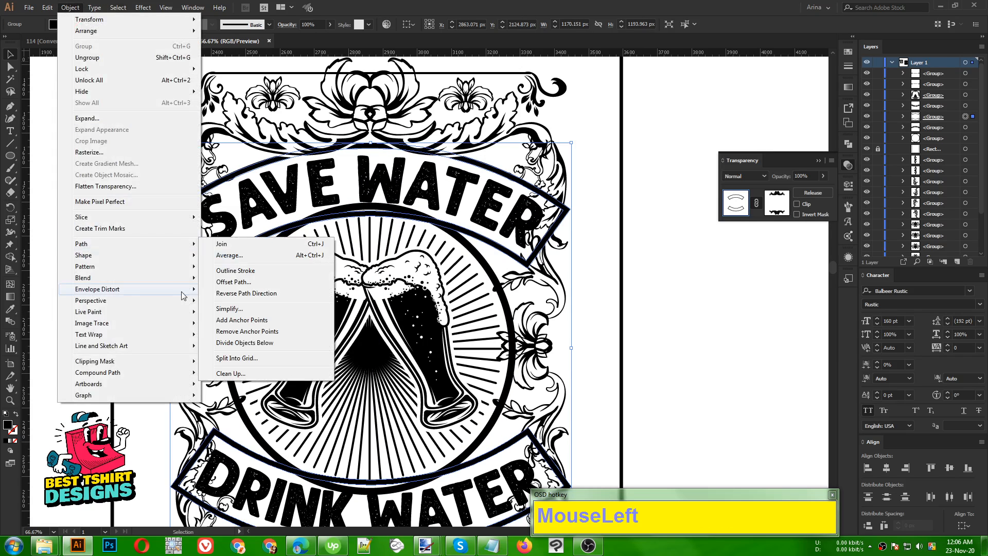
click(226, 293)
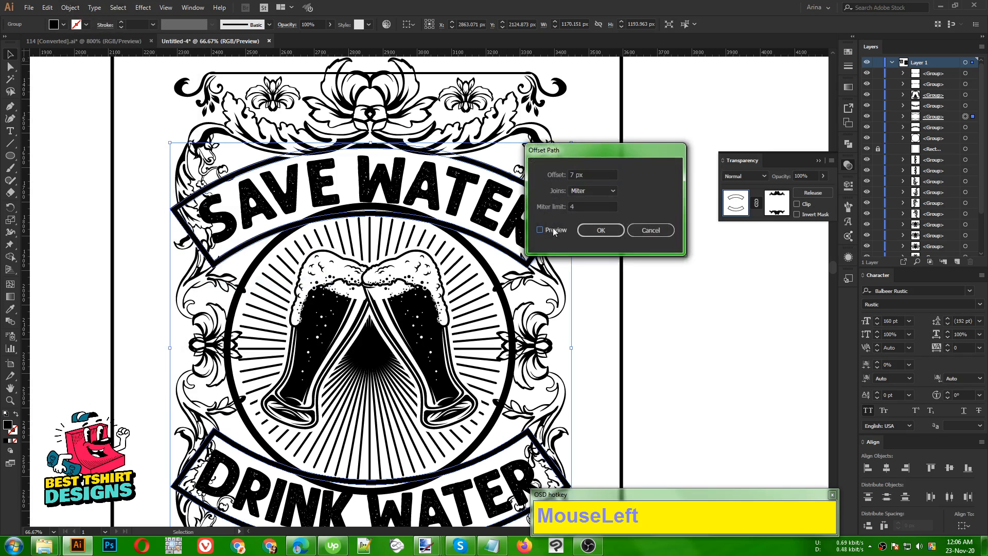
click(539, 230)
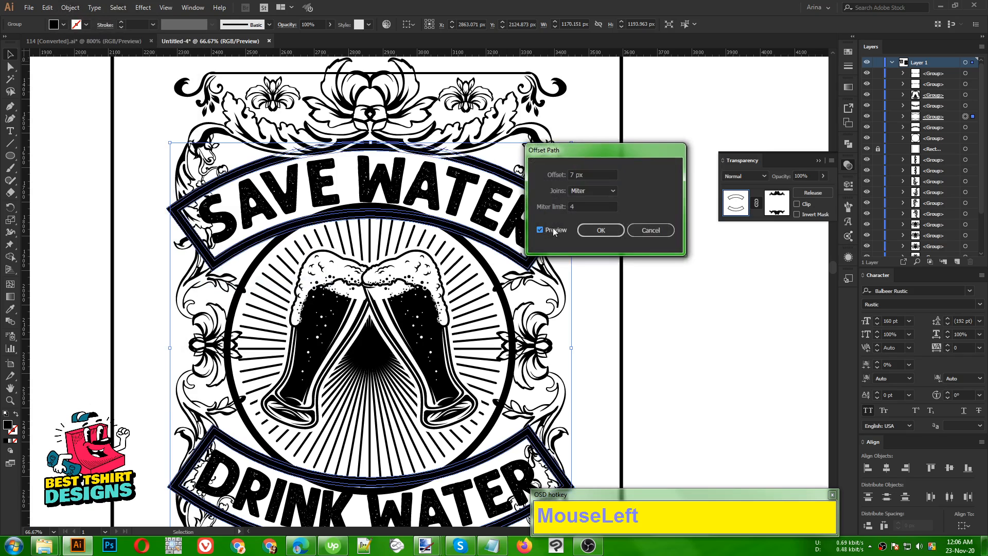
click(590, 230)
key(ctrl+x)
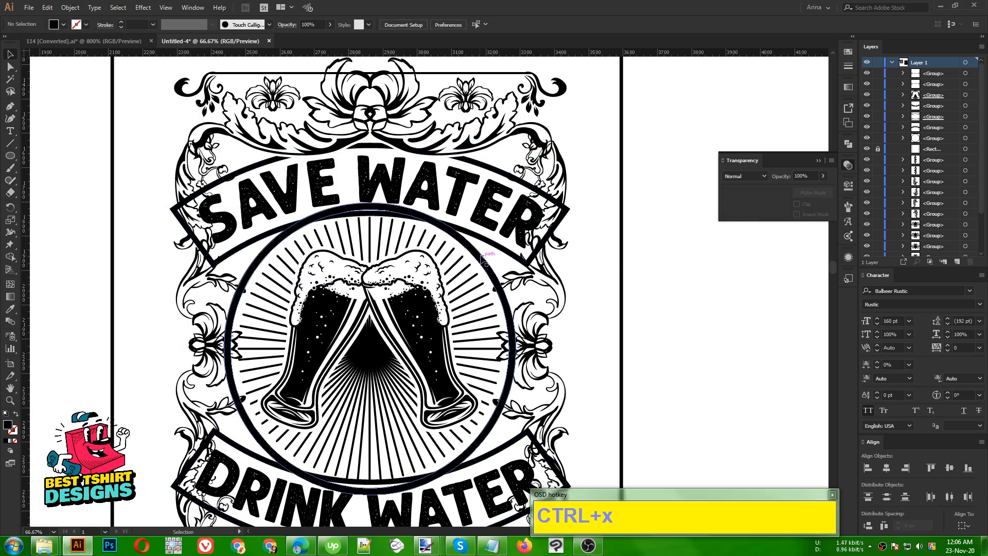
Add a non-clipping opacity mask to the circle frame around the beer glasses and paste the banner offsets in front inside it
click(473, 266)
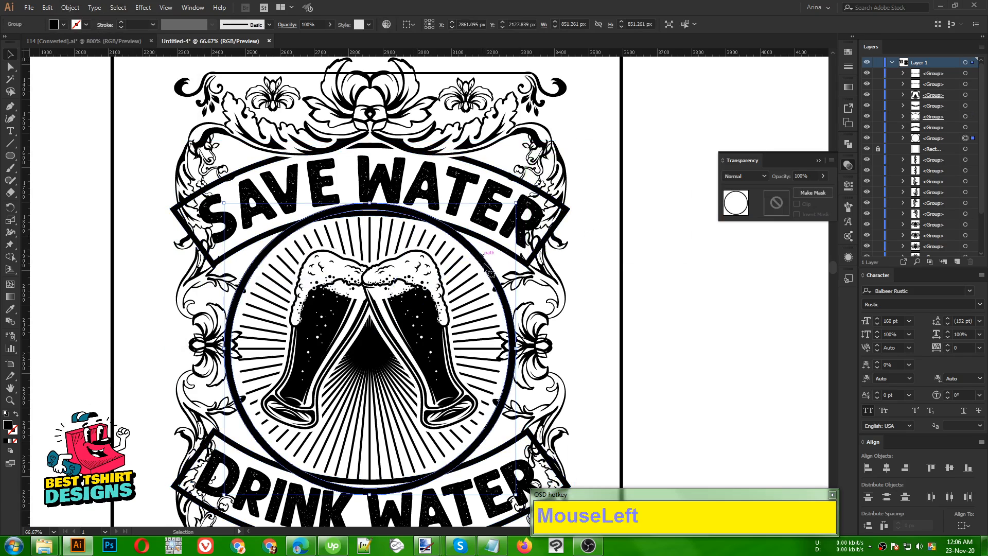
click(770, 205)
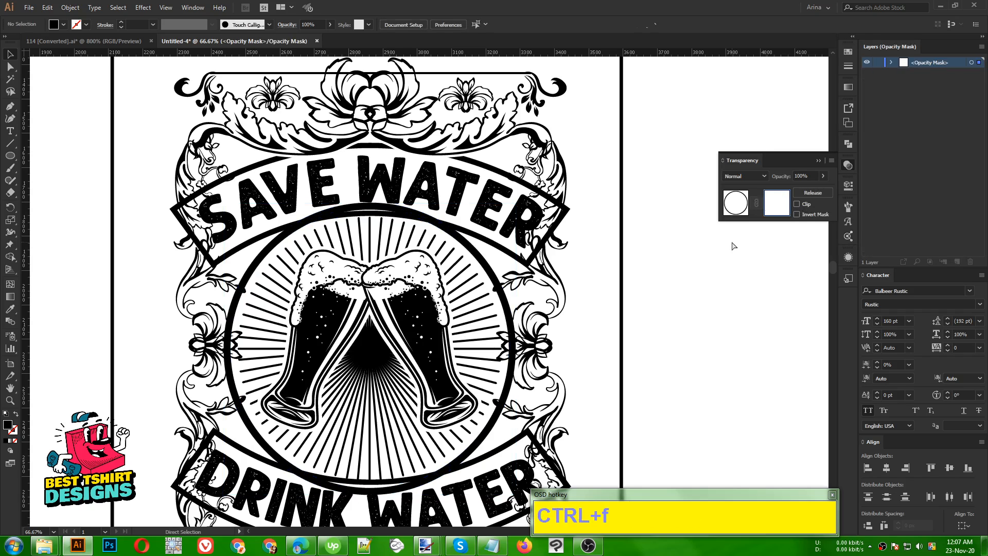
key(ctrl+f)
scroll(374, 153, down, 1)
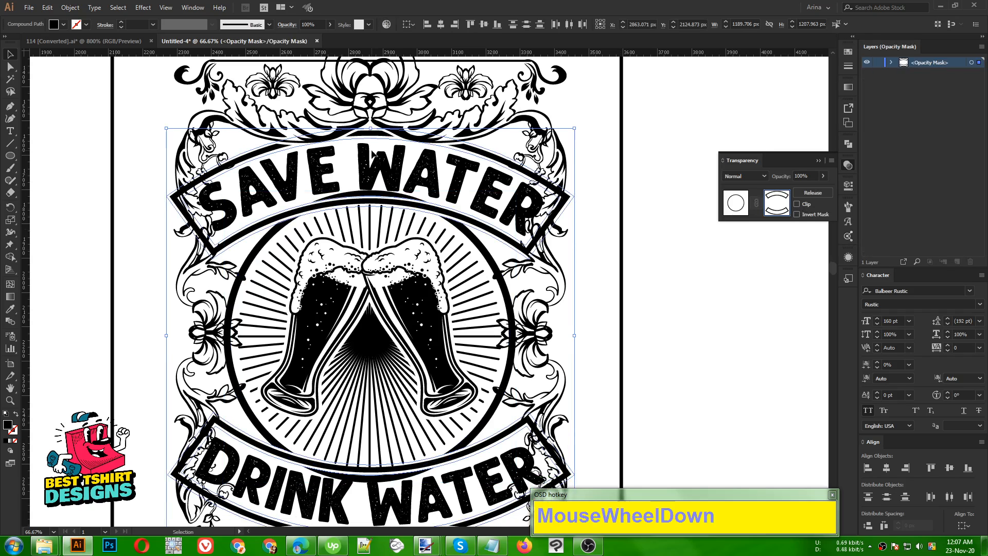
Unite the pasted banner offsets into solid shapes with Pathfinder and return from the circle's opacity mask to the artwork
click(845, 145)
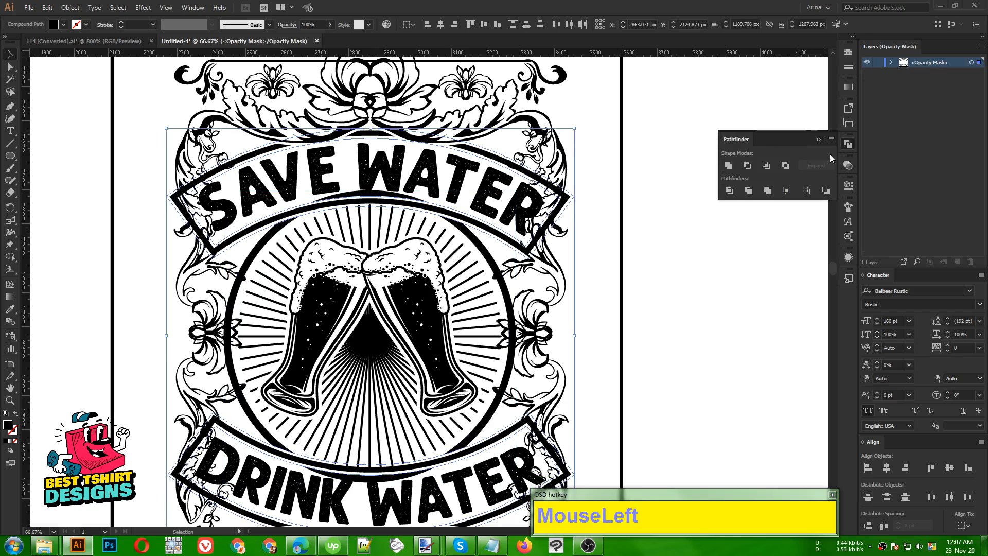
click(768, 191)
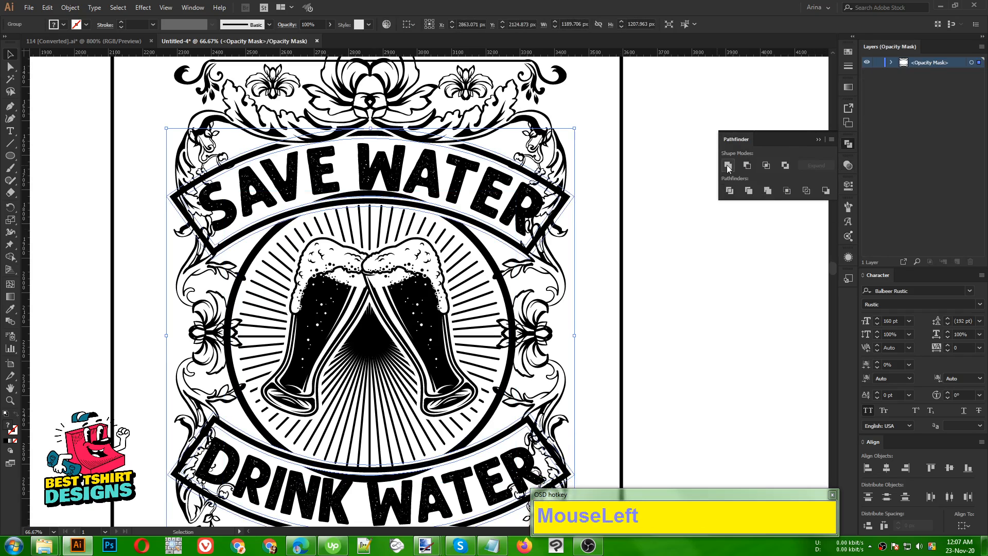
click(728, 166)
alt+scroll(326, 479, down, 1)
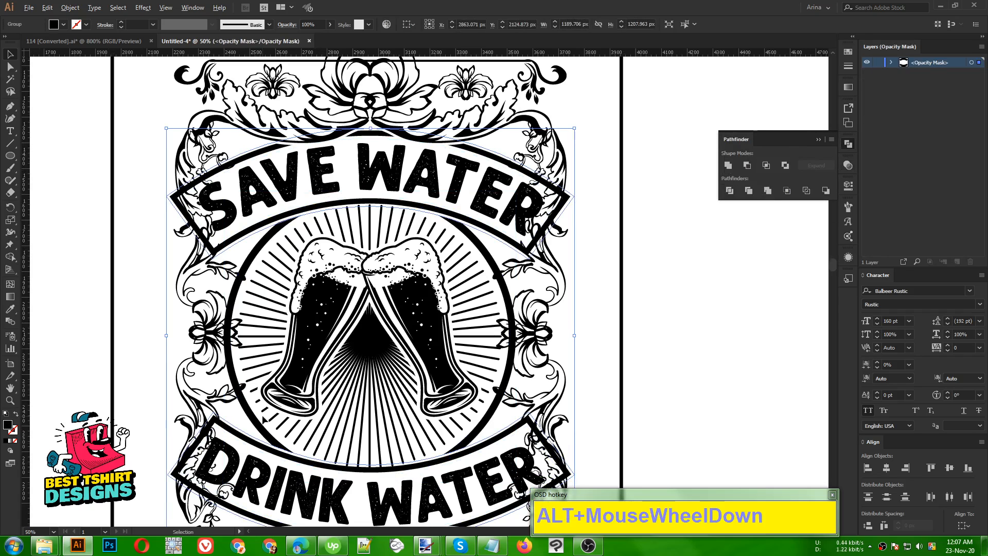
click(551, 335)
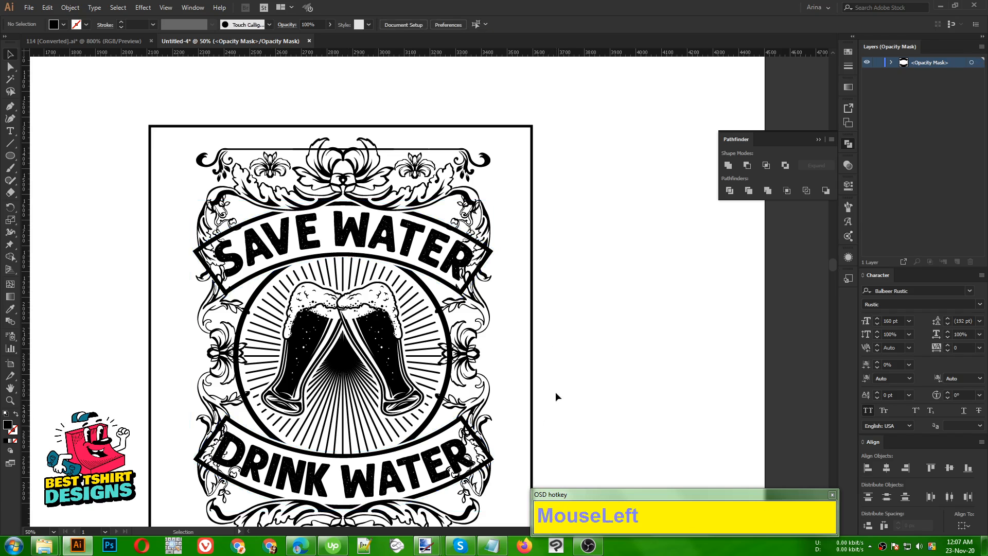
click(848, 165)
click(735, 203)
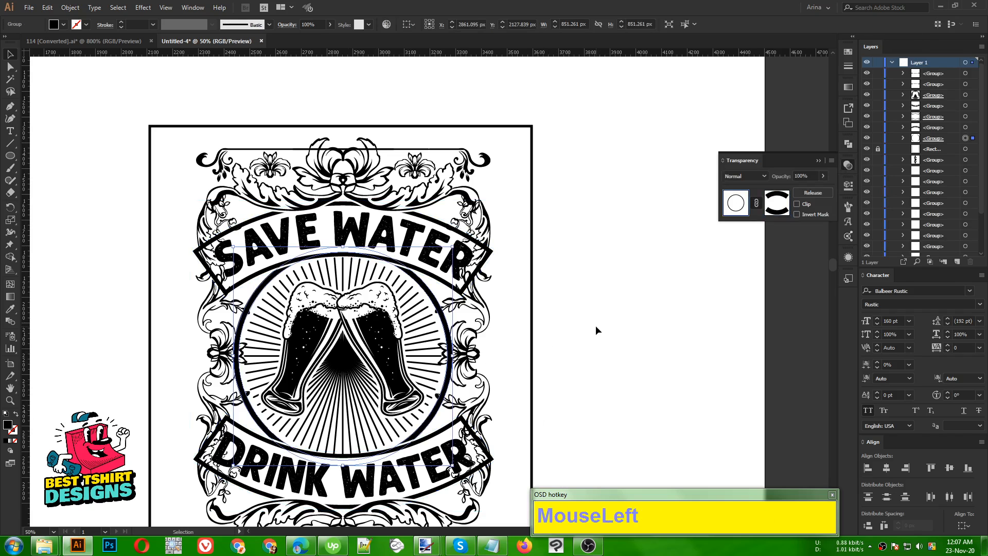
Create 7 px miter offset outlines around the left and right side floral ornaments and cut them to the clipboard
click(500, 348)
click(486, 353)
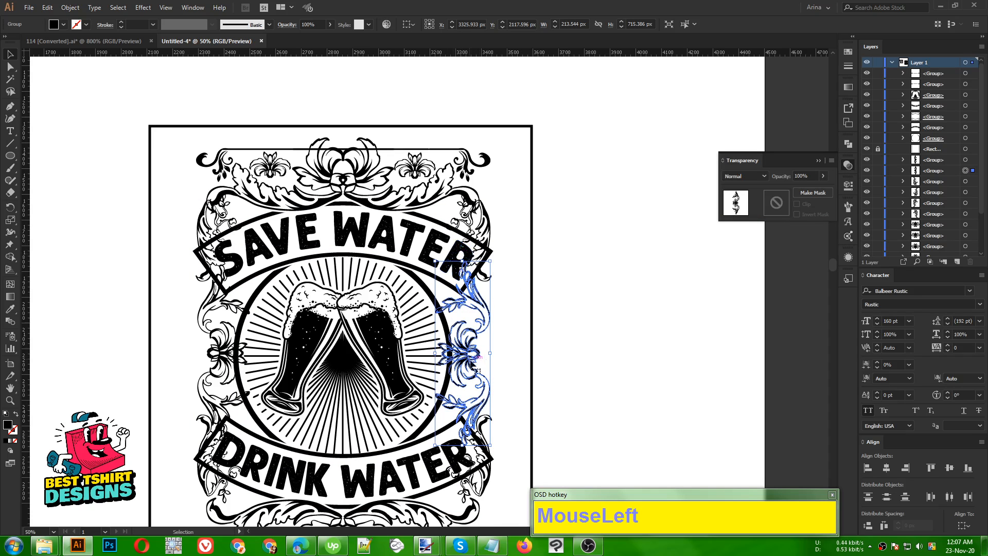
drag(481, 350, 227, 355)
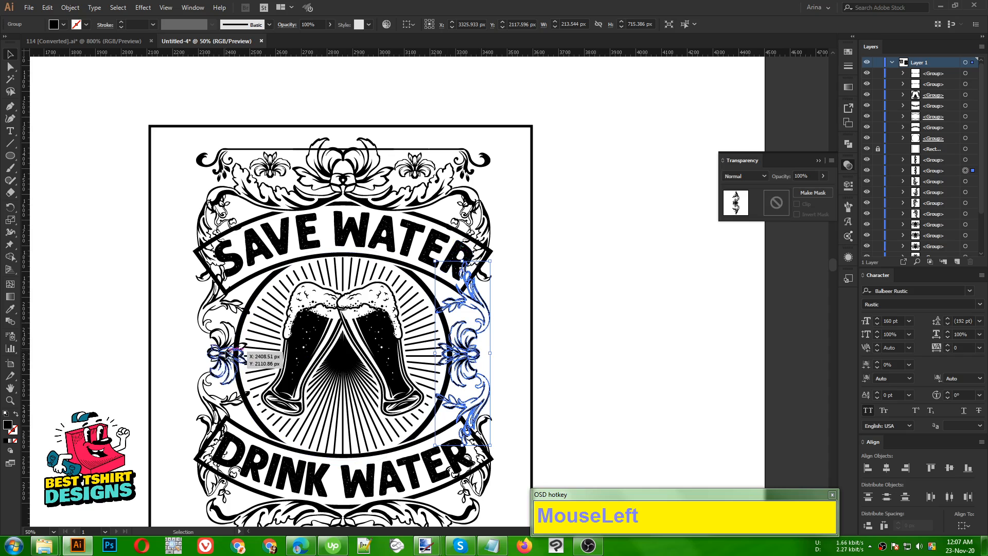
shift+click(228, 354)
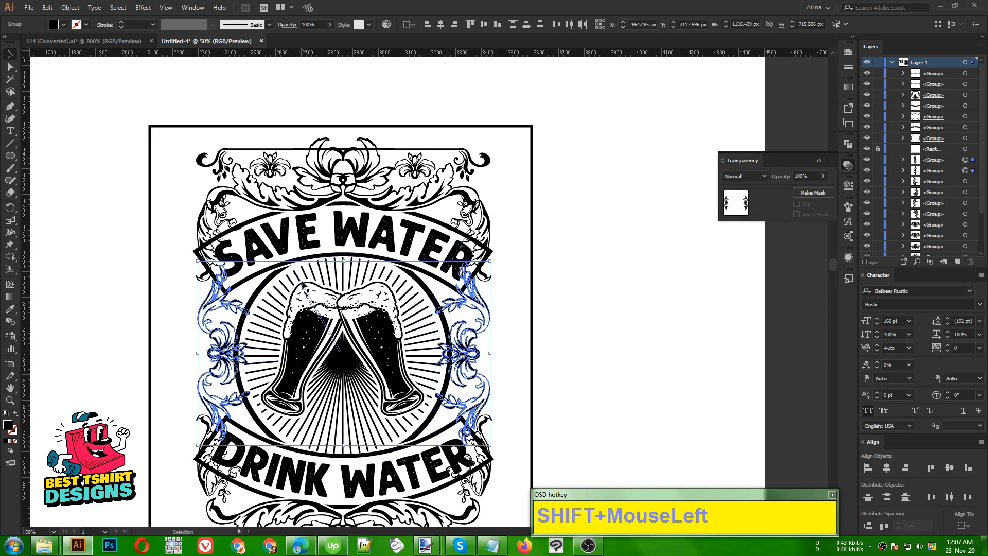
click(70, 7)
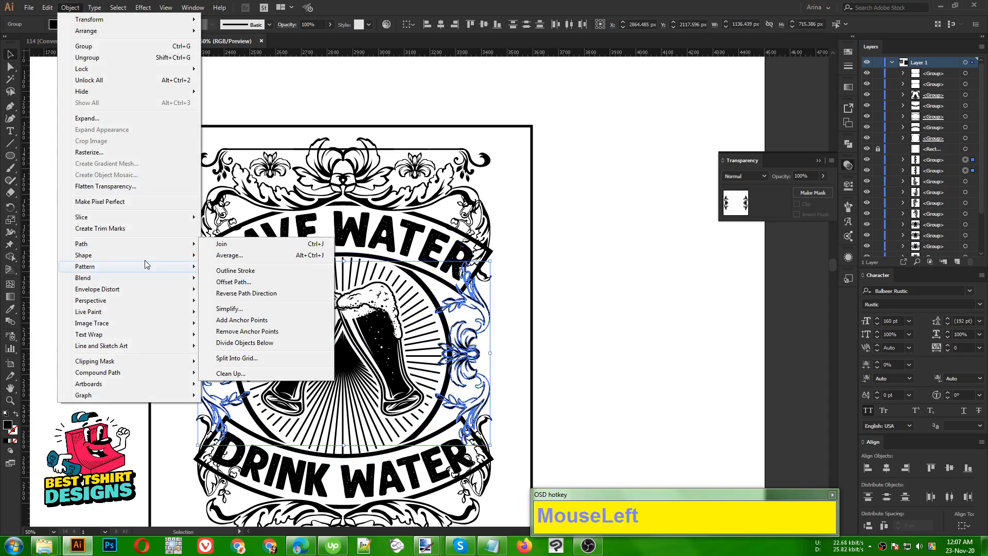
click(234, 281)
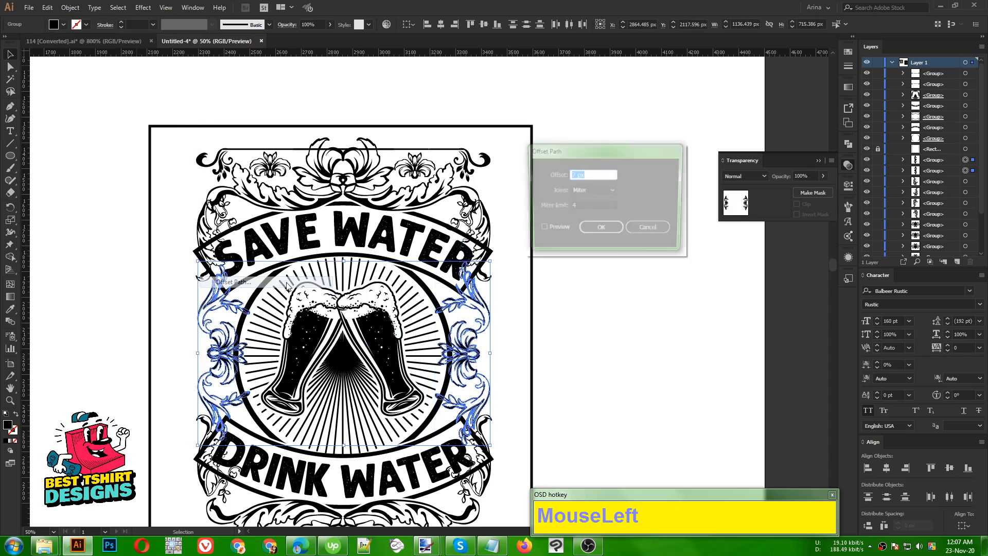
click(558, 232)
click(595, 231)
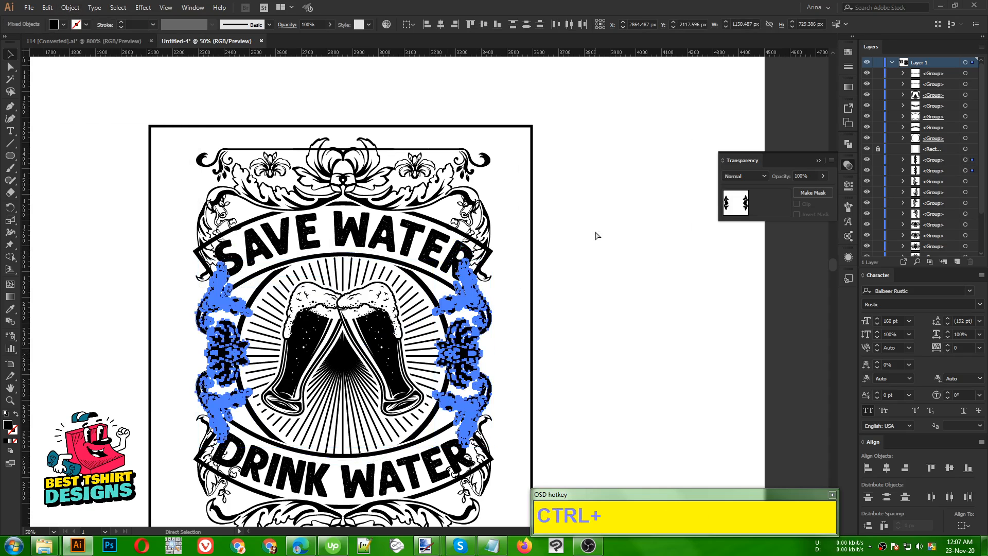
key(ctrl+x)
Paste the side ornament offsets in front inside the circle frame's existing opacity mask and deselect them
click(469, 333)
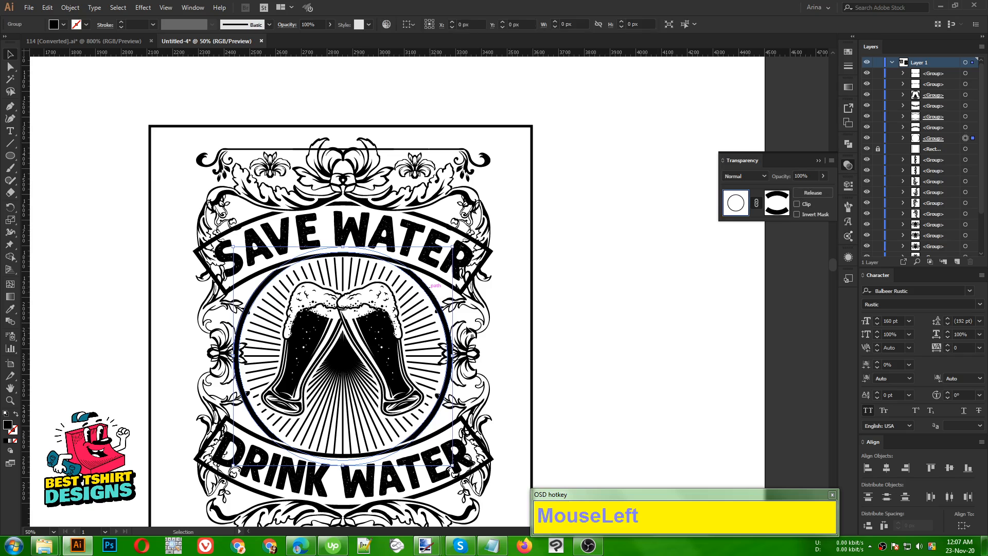
click(776, 202)
key(ctrl+f)
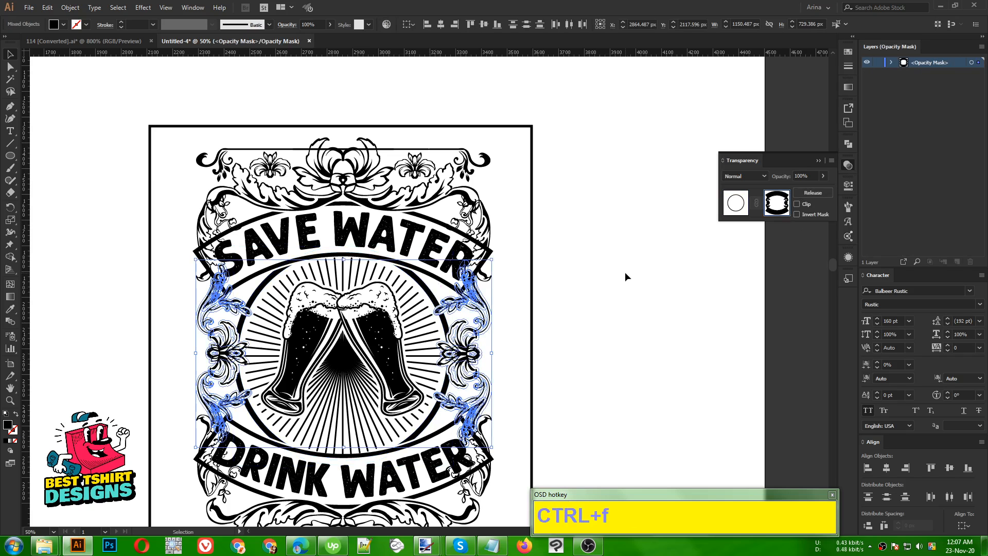
click(600, 286)
Fill the gaps inside the right side flower's offset shape in the circle's mask using Shape Builder
alt+scroll(452, 404, up, 2)
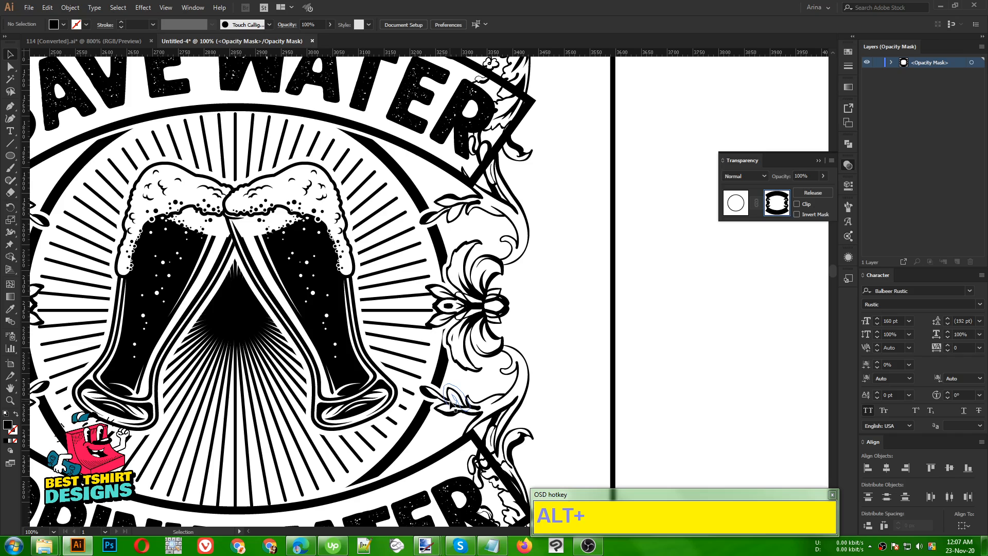
click(449, 308)
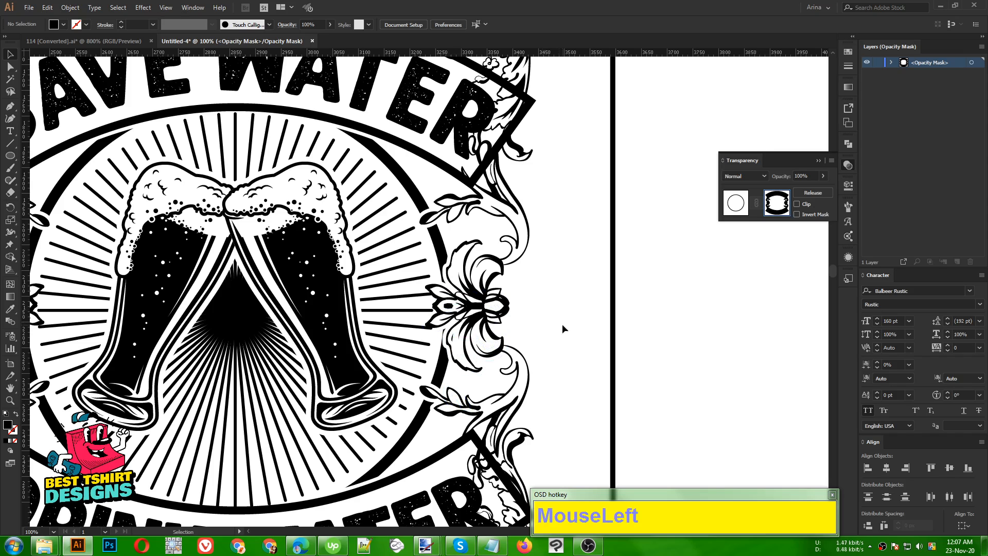
mouse_move(562, 328)
mouse_down()
mouse_move(450, 276)
mouse_move(451, 326)
mouse_move(453, 281)
mouse_up()
key(shift+m)
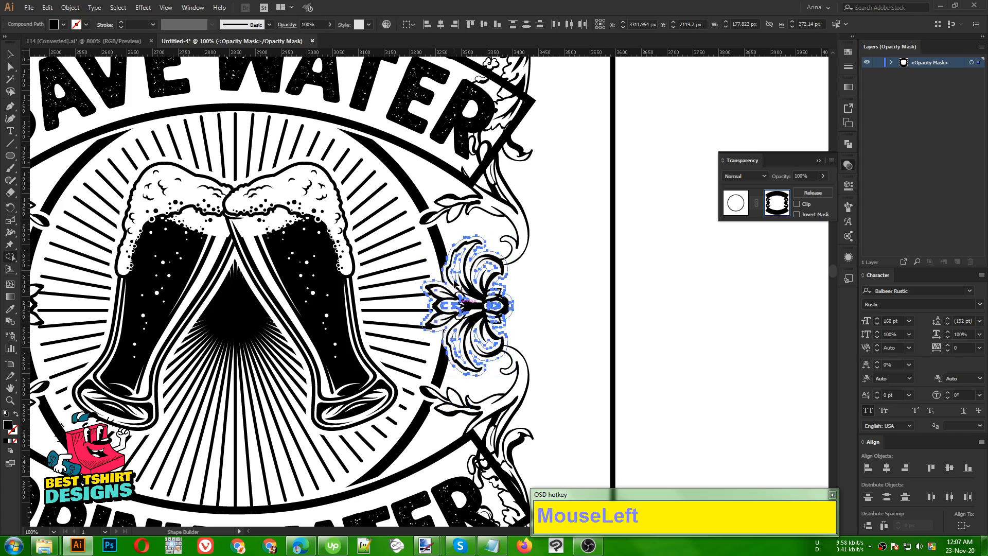
scroll(597, 323, down, 1)
key(v)
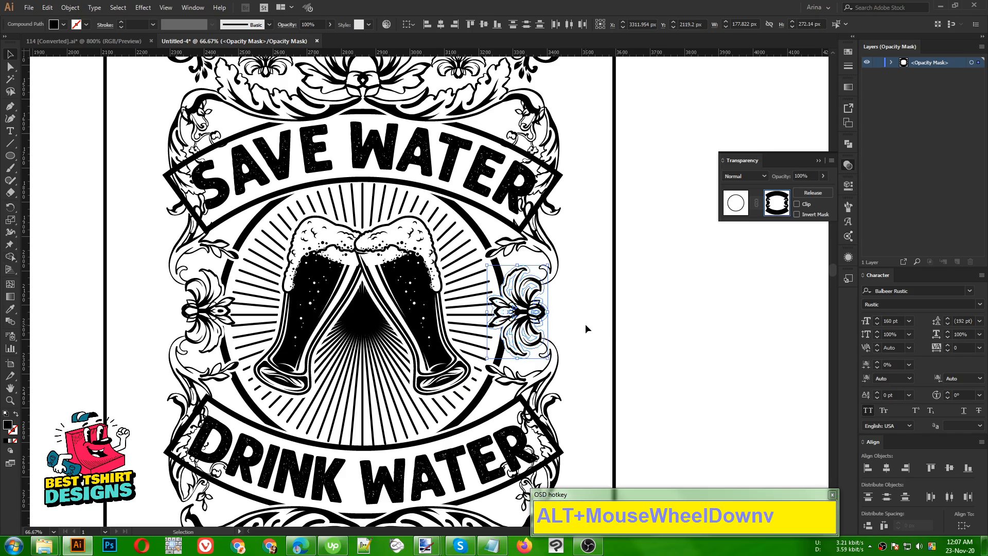
Fill the gaps inside the left side flower's mask offset using Shape Builder, and leave opacity mask editing
click(585, 328)
mouse_move(164, 287)
mouse_down()
mouse_move(250, 360)
mouse_move(220, 315)
mouse_up()
key(shift+m)
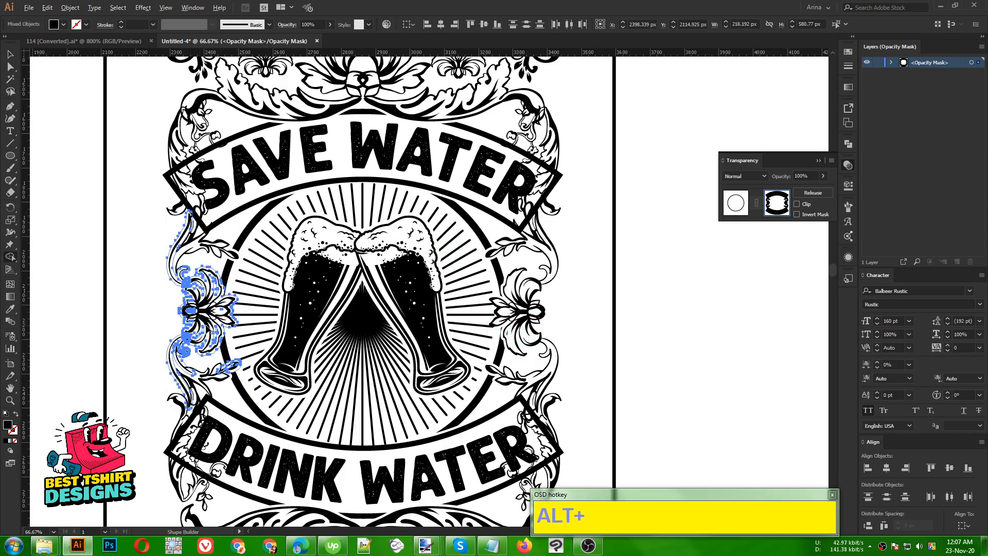
scroll(217, 314, down, 1)
key(v)
click(492, 322)
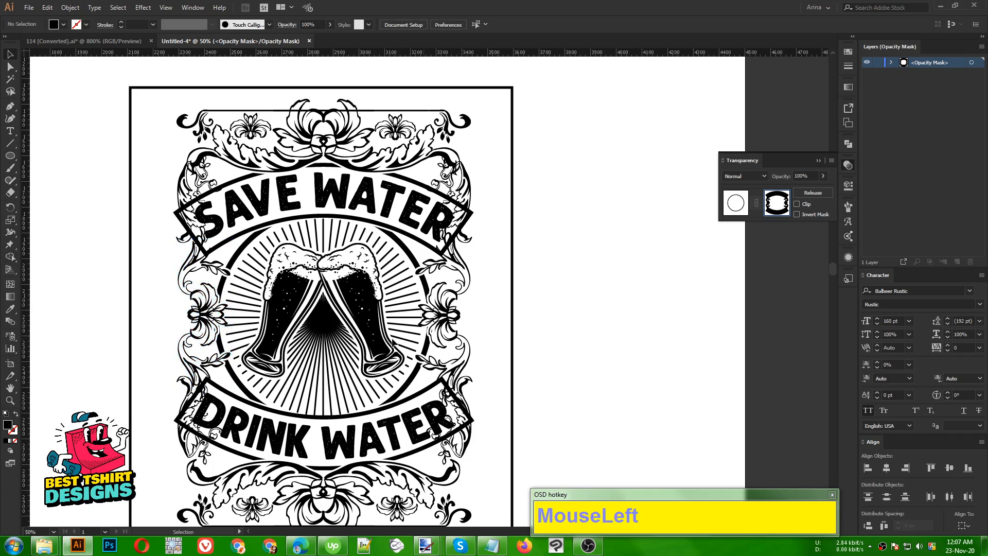
click(582, 362)
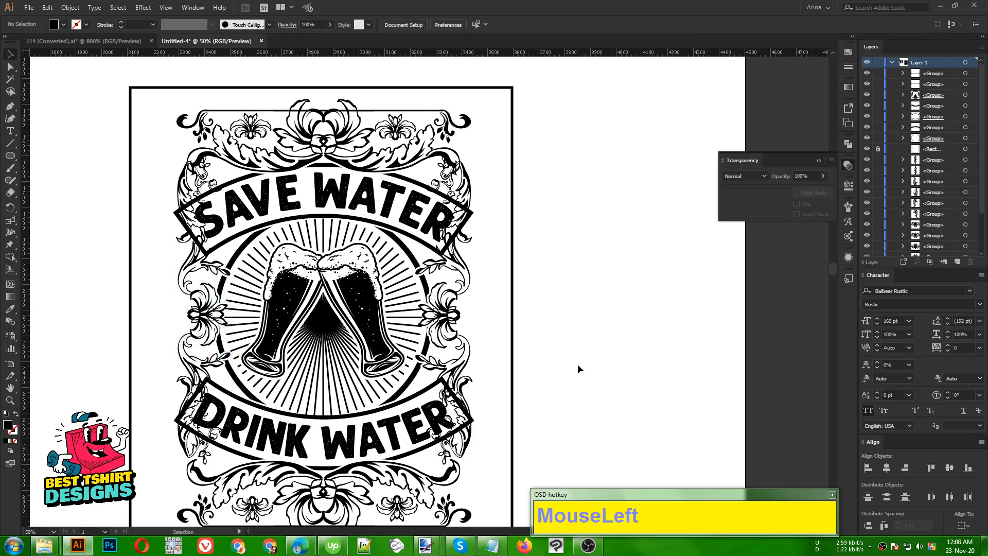
Create 7 px miter offset outlines around the four corner floral ornaments beside the banners and cut them to the clipboard
click(467, 458)
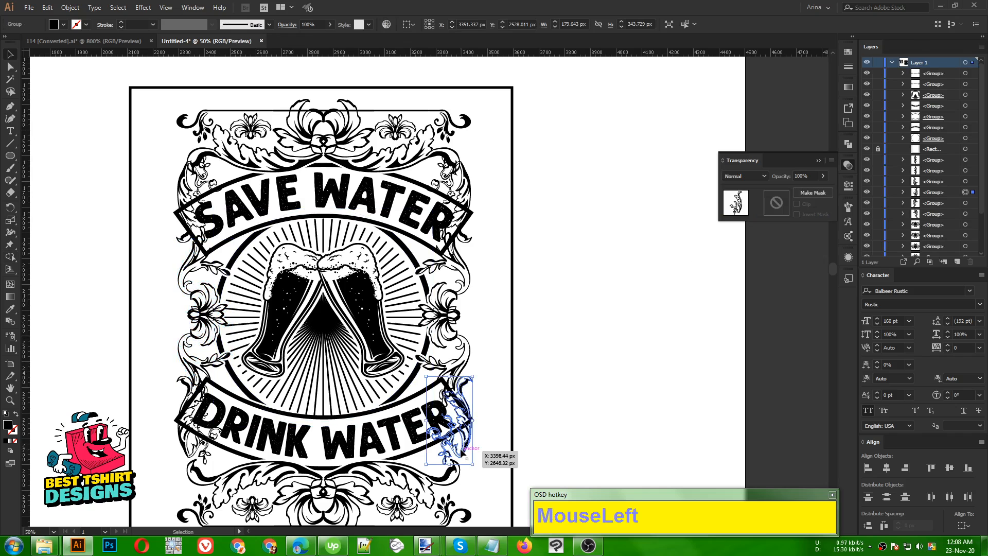
alt+scroll(467, 458, up, 1)
alt+scroll(509, 416, down, 1)
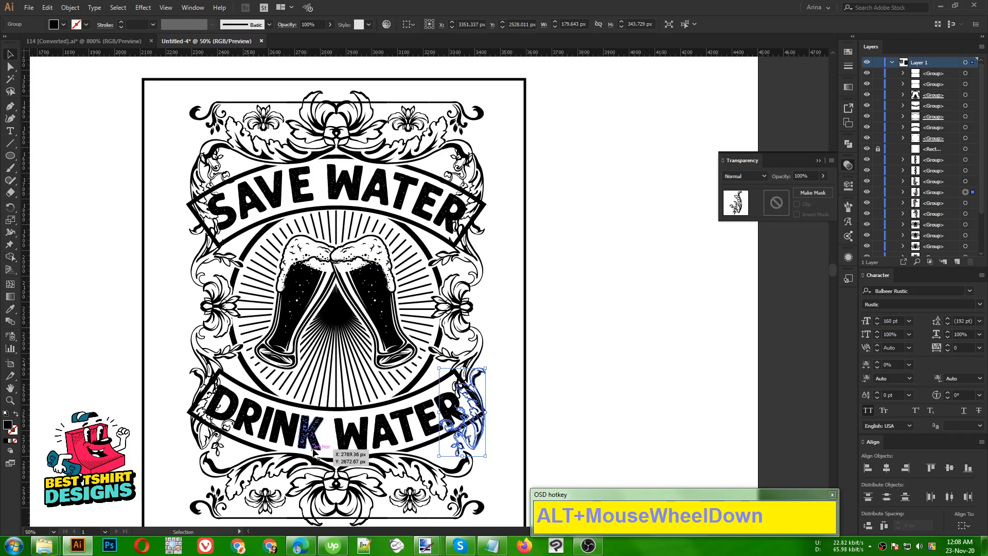
shift+click(215, 446)
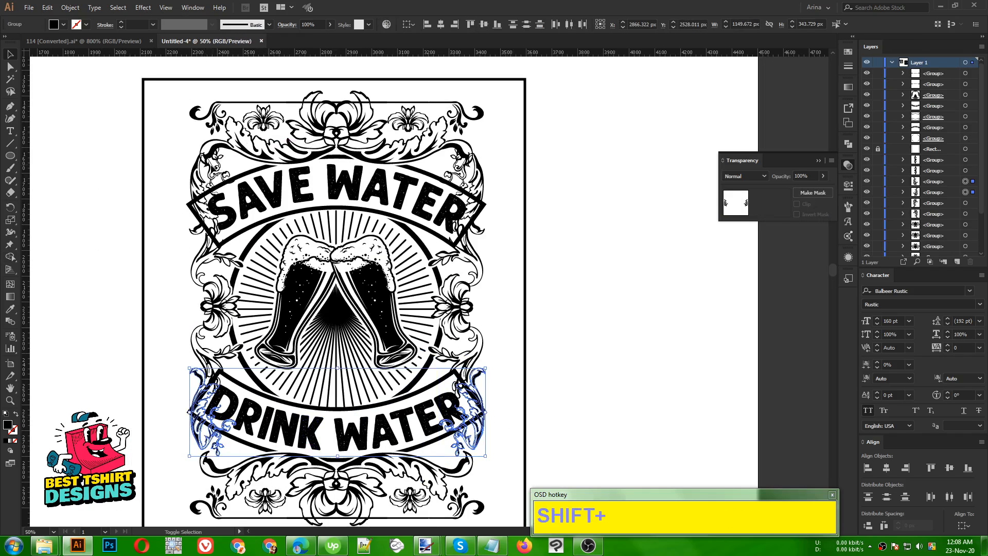
shift+click(222, 173)
shift+click(475, 178)
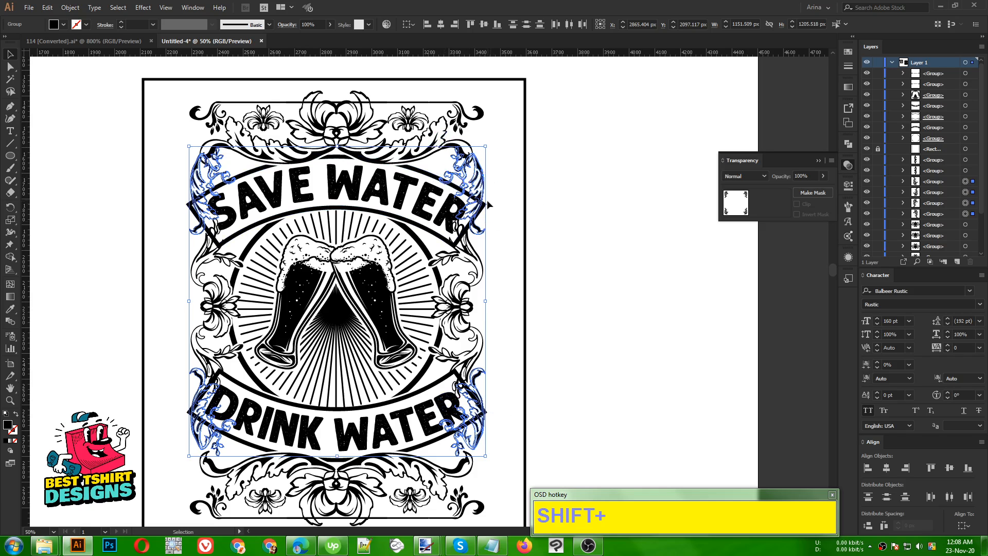
click(70, 7)
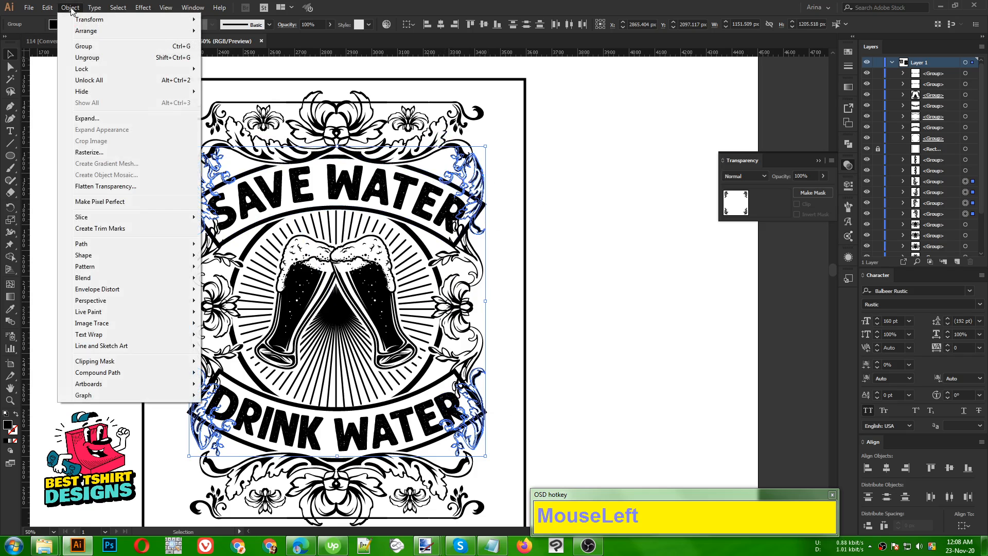
mouse_move(88, 244)
click(246, 282)
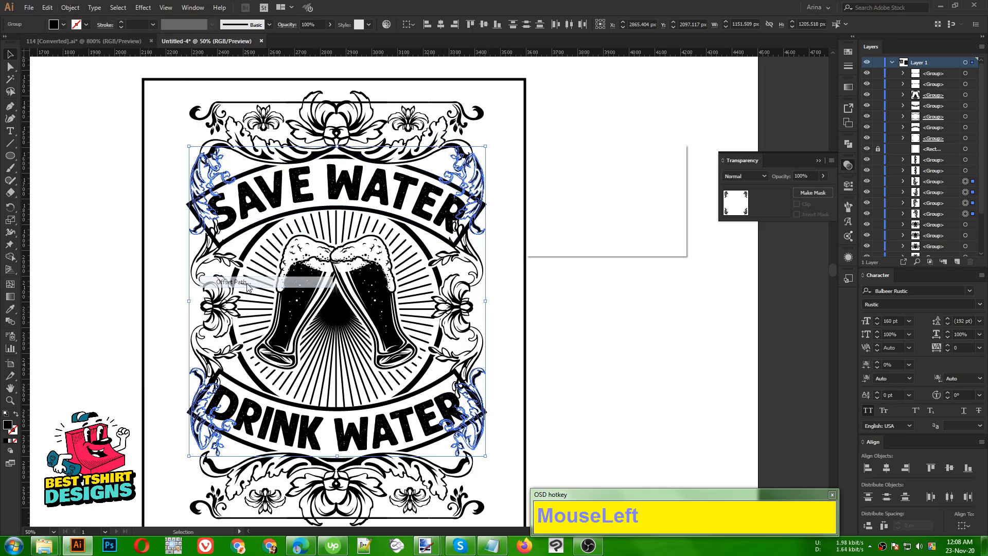
click(559, 230)
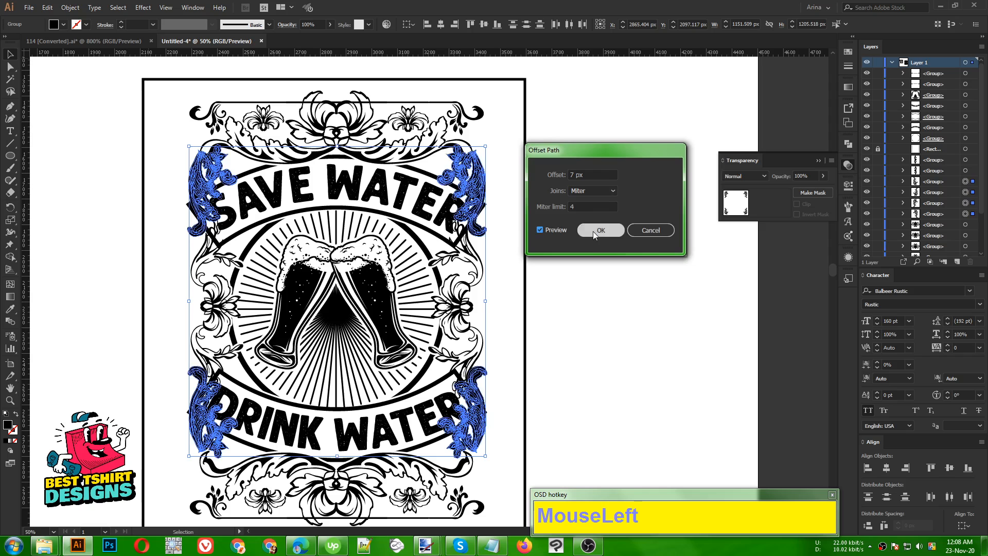
click(599, 229)
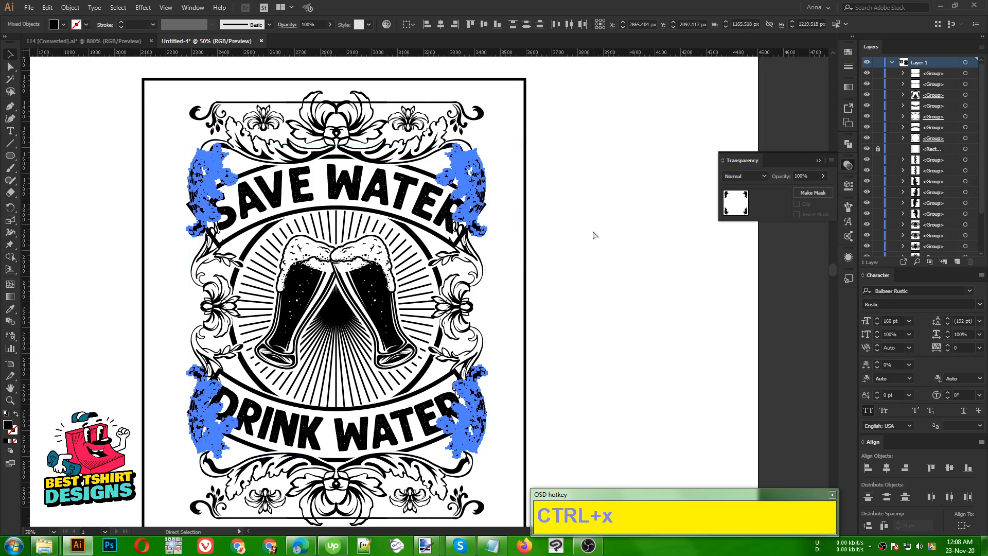
key(ctrl+x)
Paste the corner ornament offsets in front inside the banner outlines' existing opacity mask
click(432, 443)
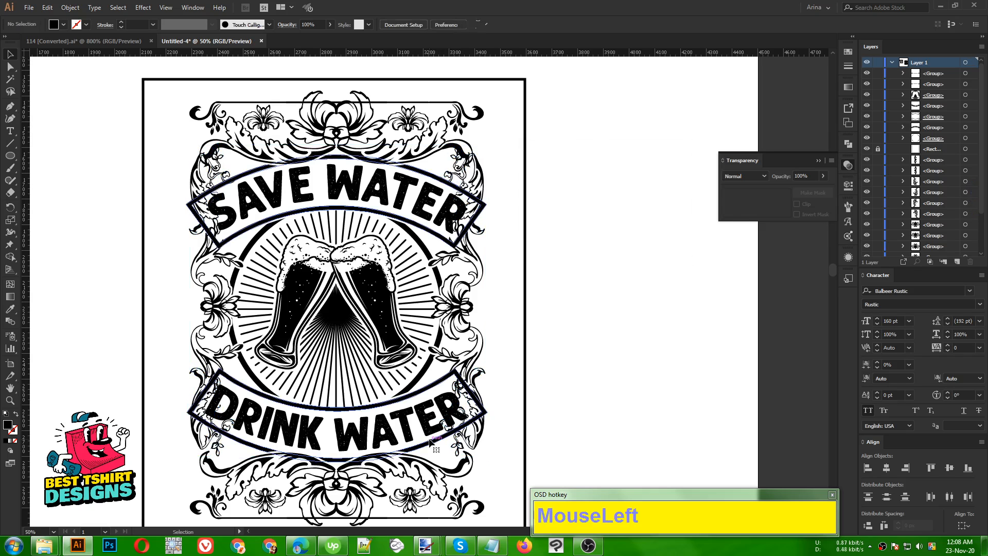
click(813, 193)
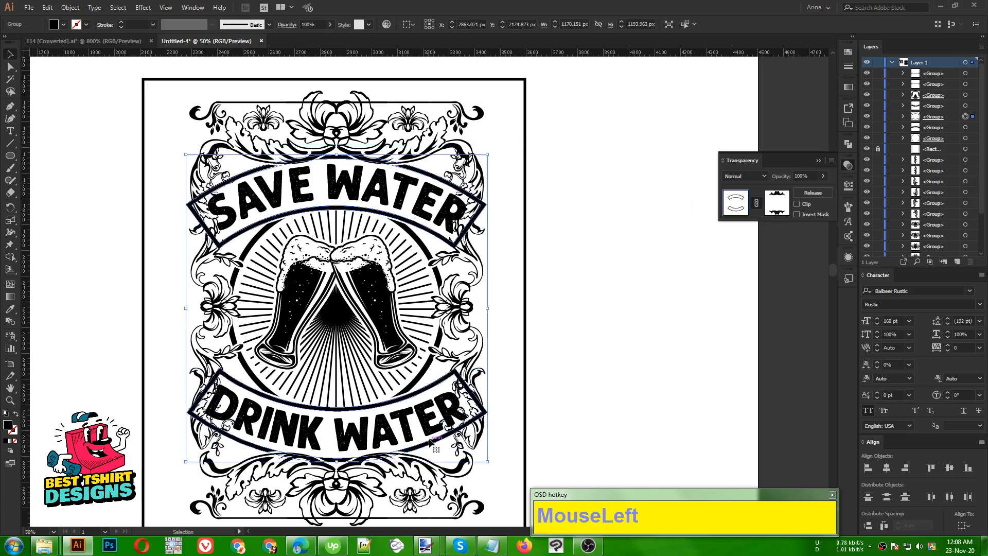
click(777, 207)
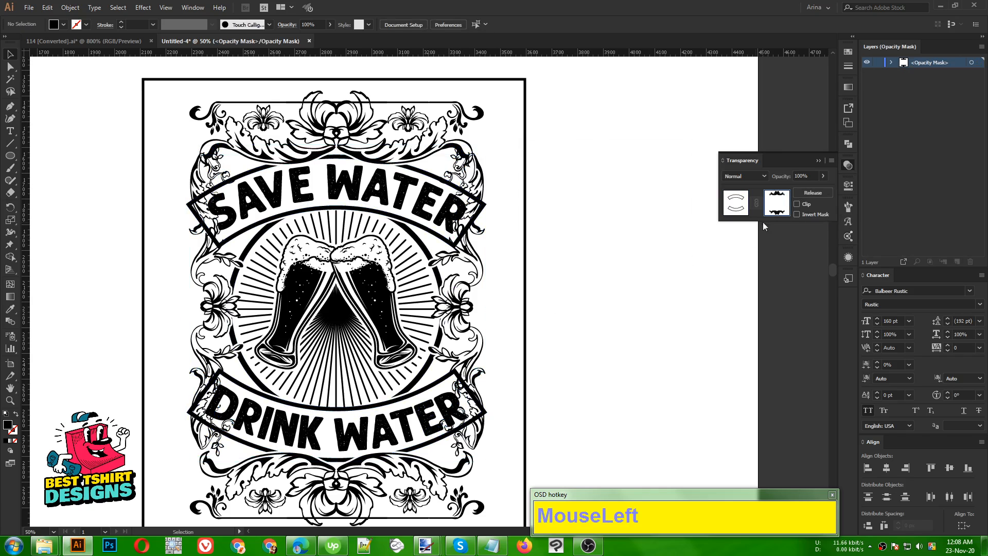
key(ctrl+f)
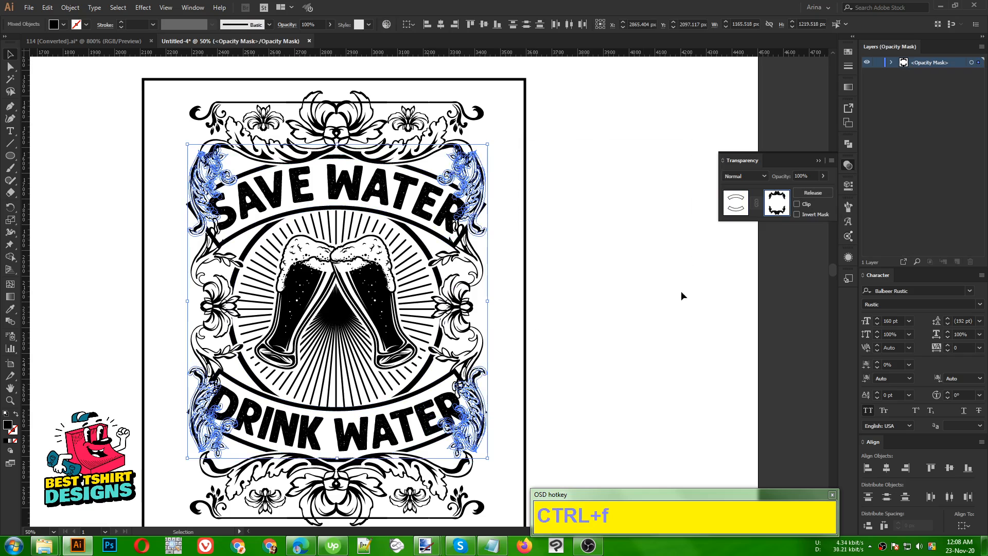
Unite the pasted corner offsets with Pathfinder, leave opacity mask editing and deselect the banner outlines
click(848, 143)
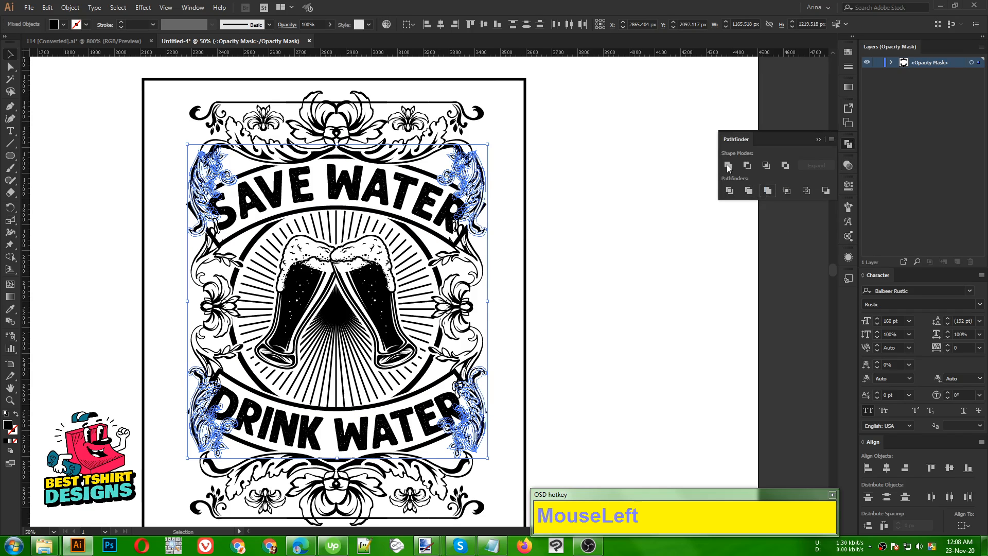
click(728, 165)
click(625, 280)
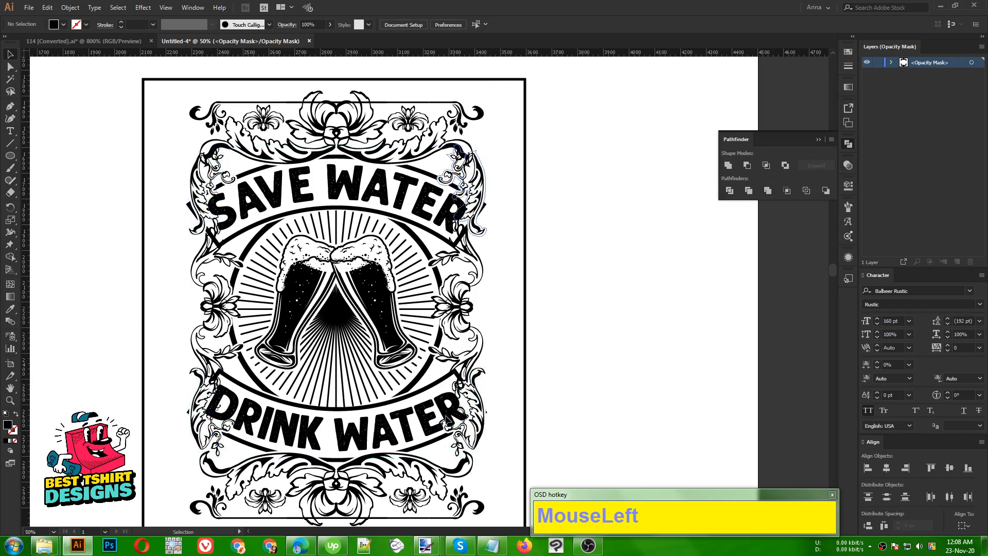
alt+scroll(389, 469, up, 1)
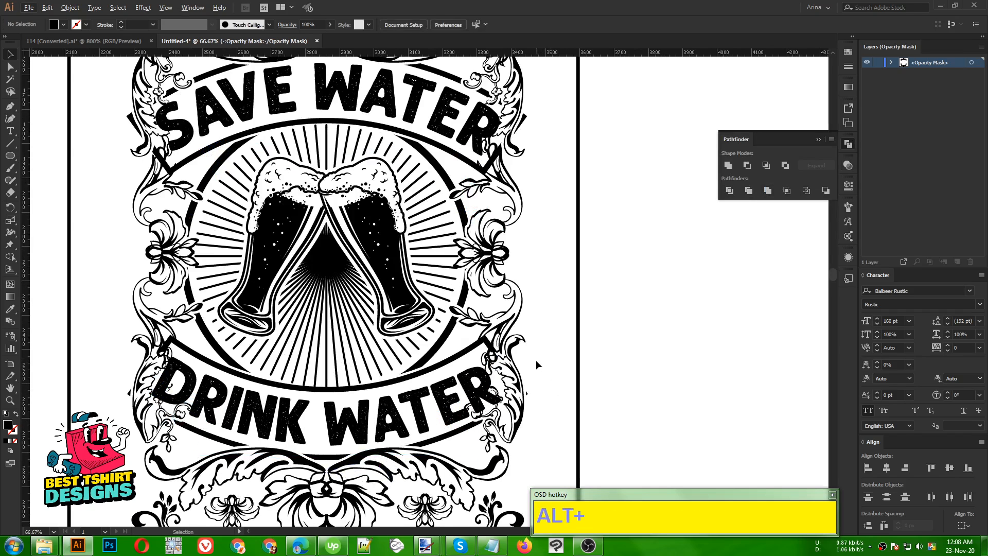
alt+scroll(160, 391, down, 1)
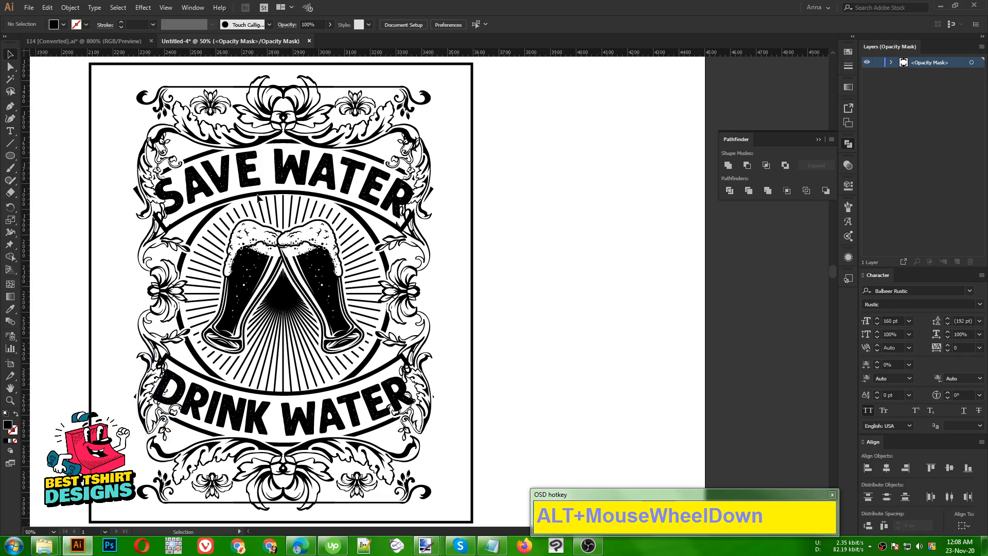
click(848, 166)
click(743, 205)
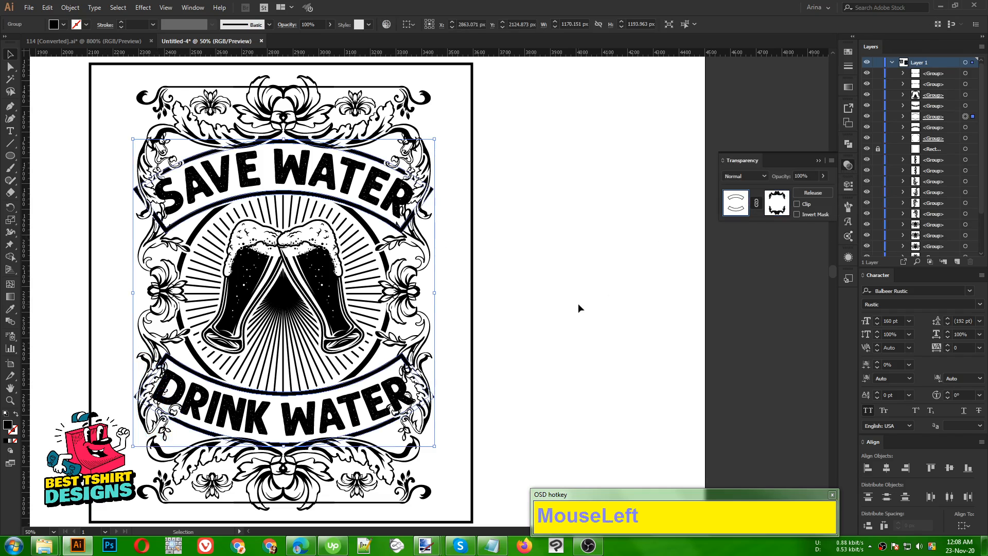
click(578, 304)
Create a 7 px miter offset around both banner outlines and cut it to the clipboard
click(378, 219)
click(70, 8)
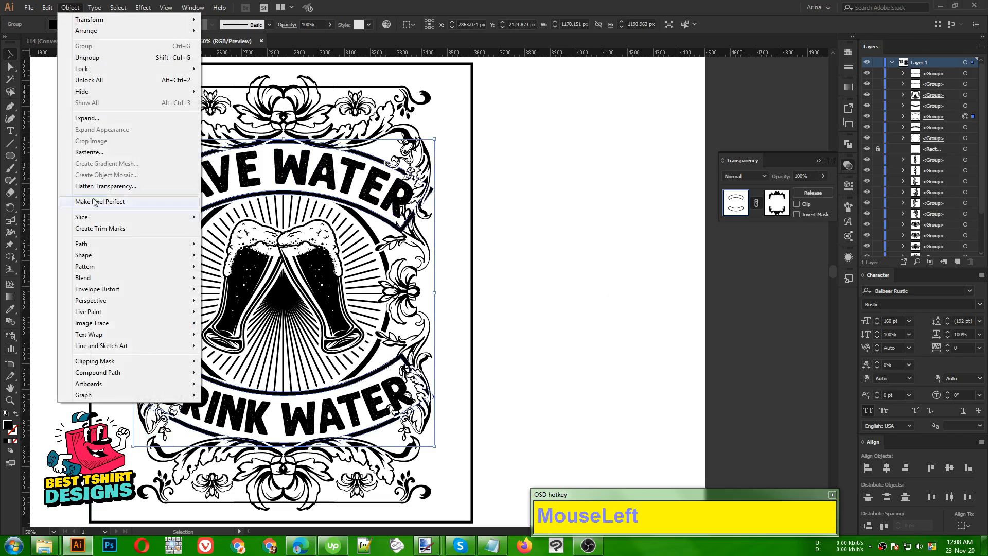
mouse_move(112, 247)
click(233, 281)
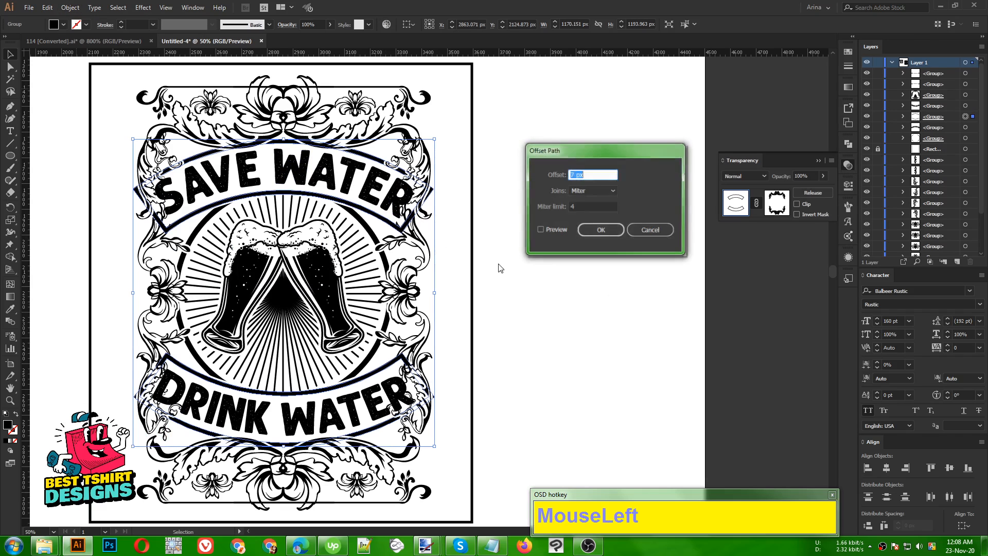
click(545, 231)
click(587, 230)
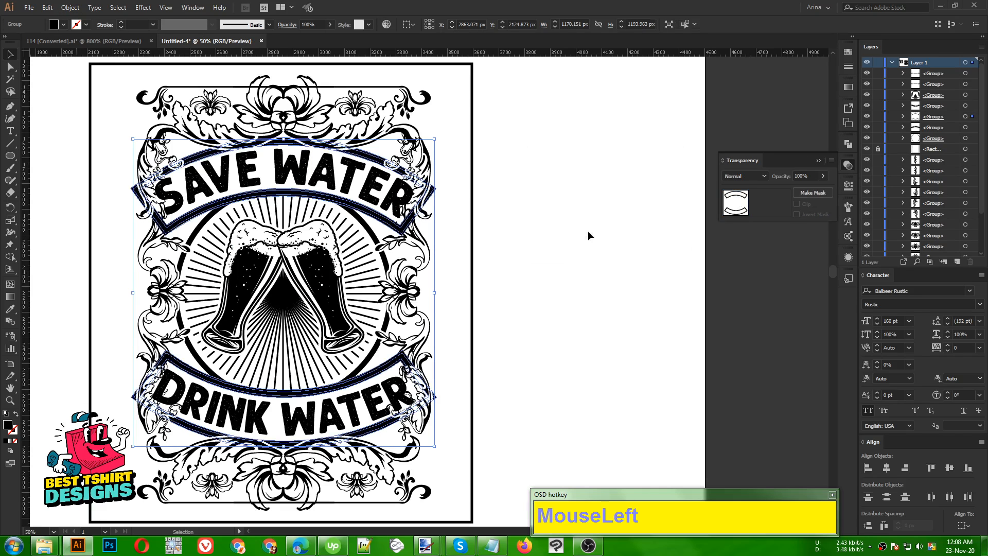
key(ctrl+x)
Group the left and right side floral ornaments and paste the banner offset in front inside a new opacity mask with Clip off
click(406, 290)
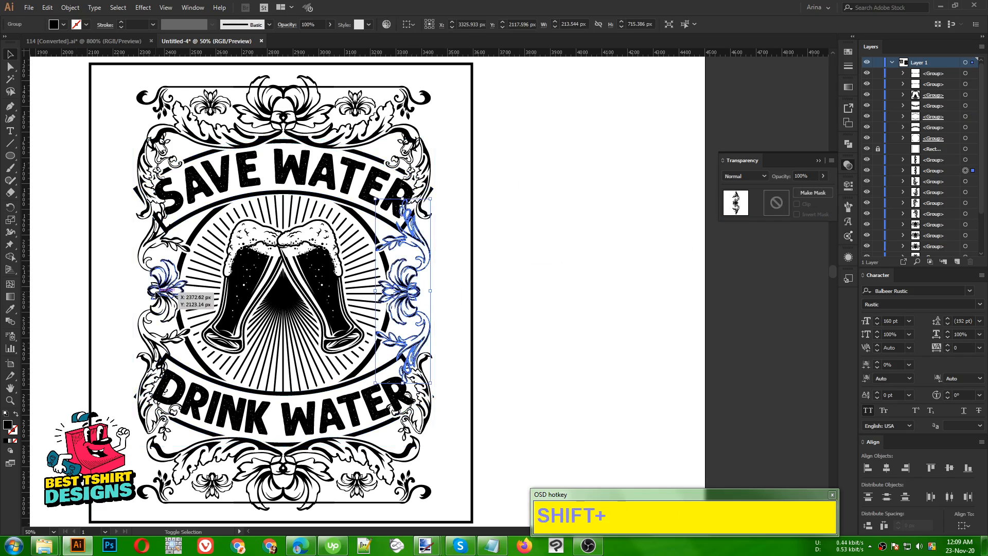
shift+click(170, 260)
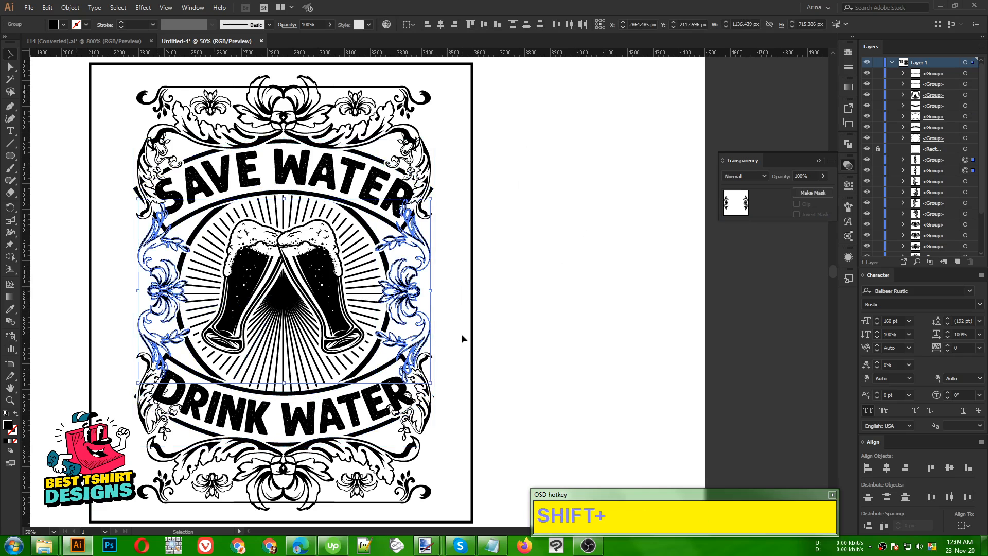
key(ctrl+g)
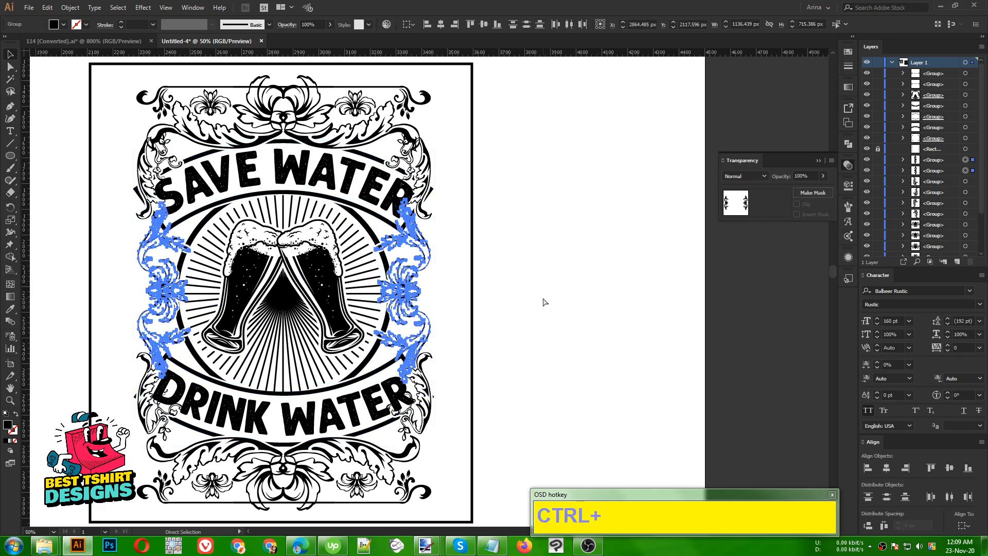
click(776, 205)
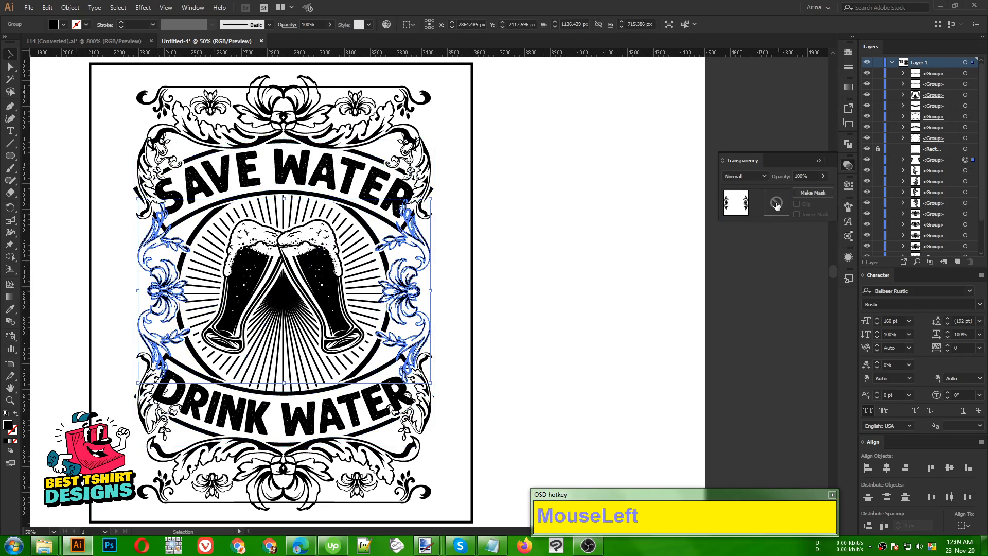
click(796, 204)
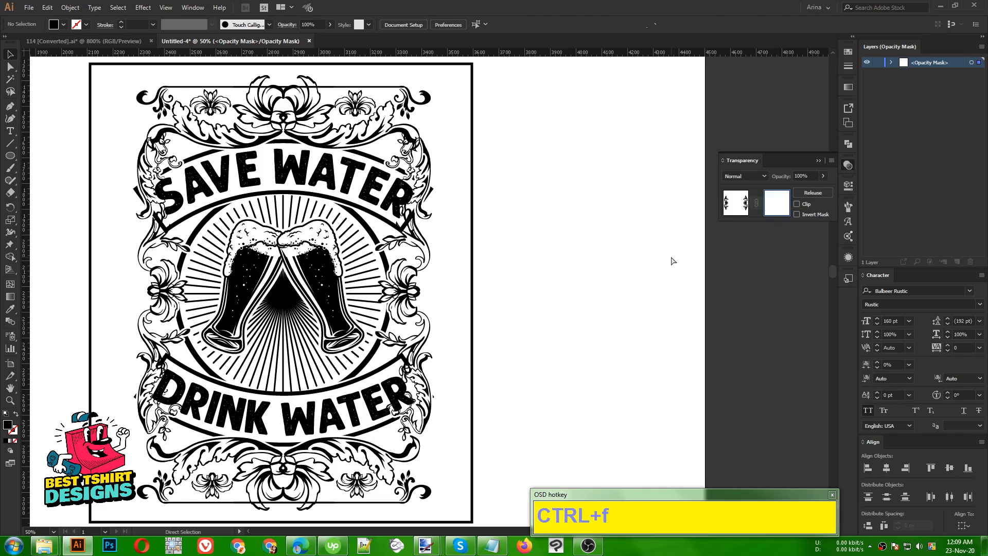
Combine the pasted banner offset shapes with Pathfinder, leave opacity mask editing and deselect the side ornaments
click(850, 144)
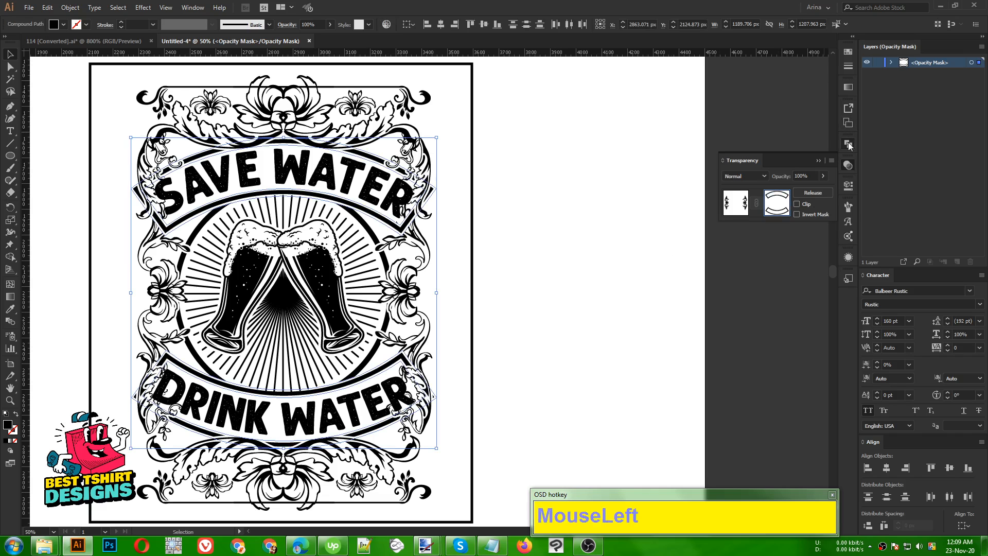
click(767, 190)
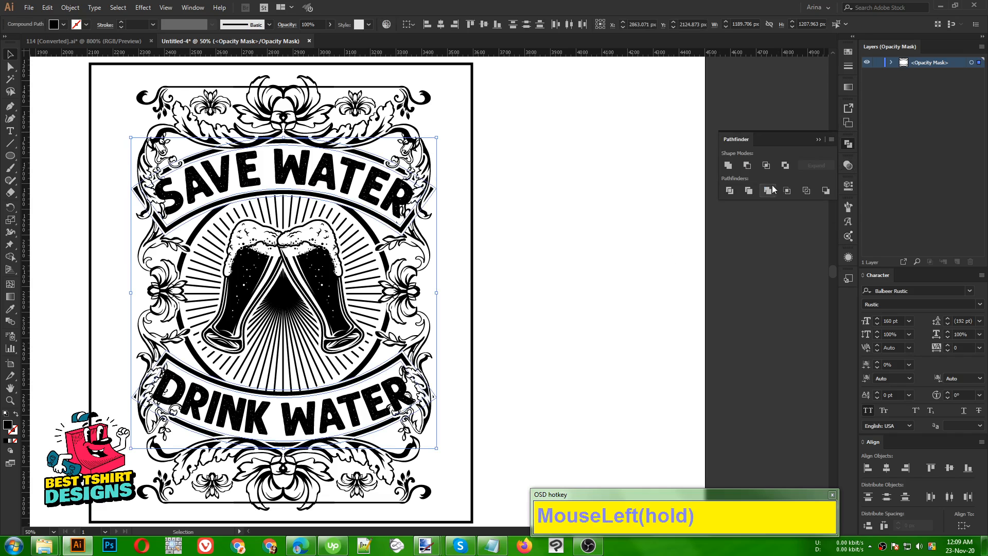
click(511, 224)
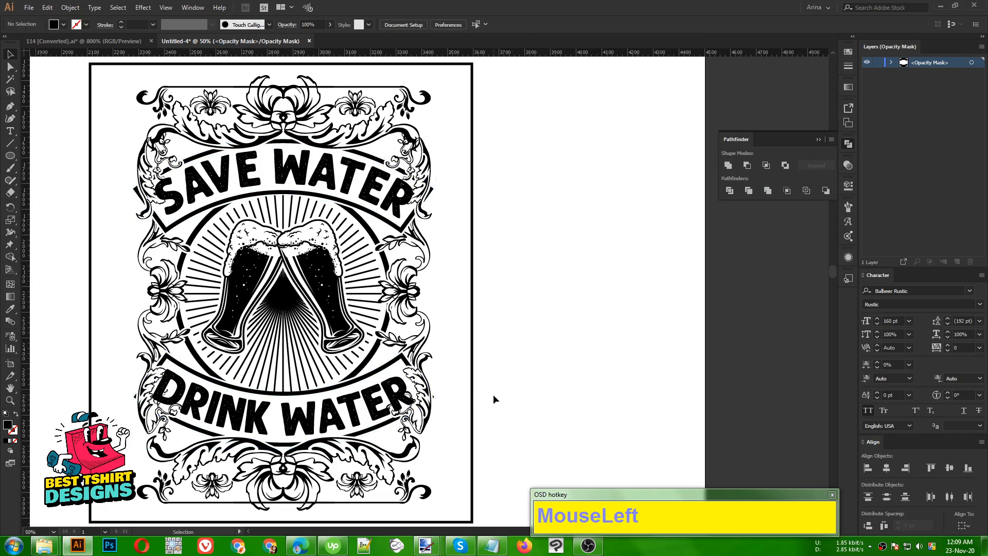
click(847, 166)
click(743, 203)
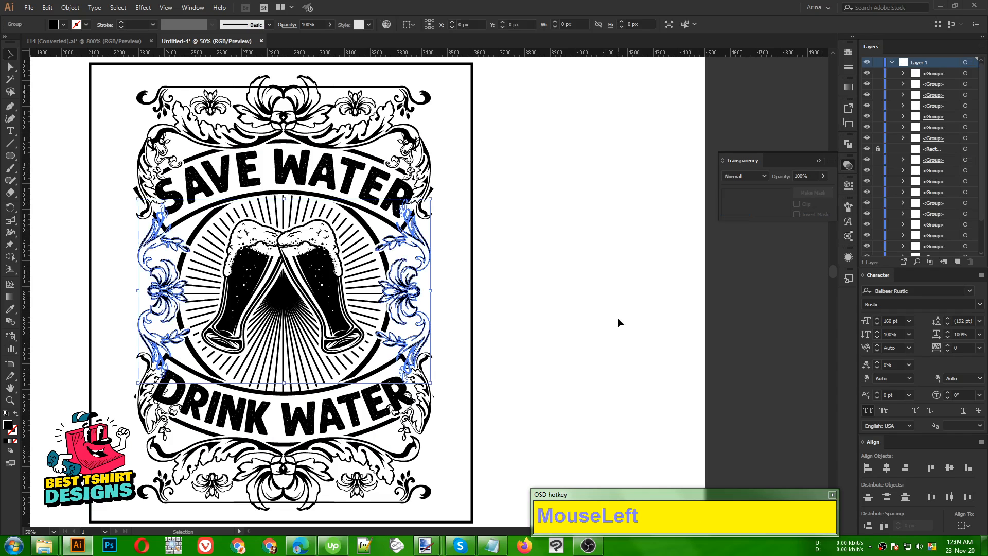
click(618, 319)
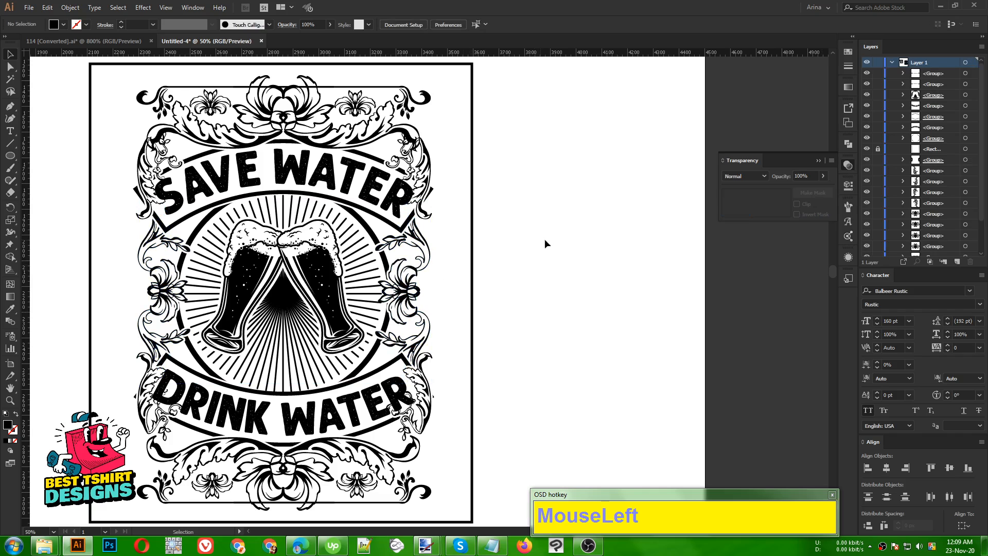
Examine the offset shapes inside the banner outlines' opacity mask against the floral ornaments
click(383, 135)
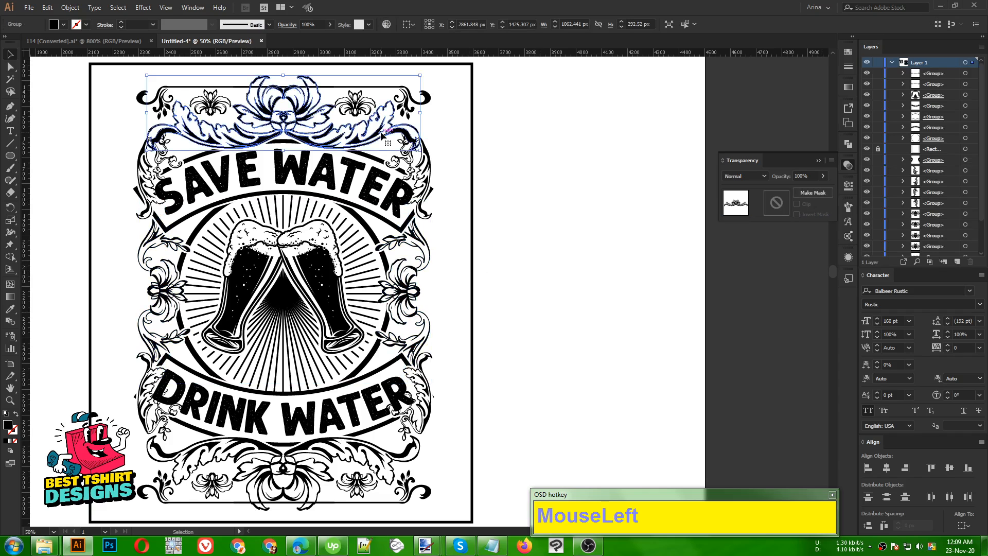
click(364, 160)
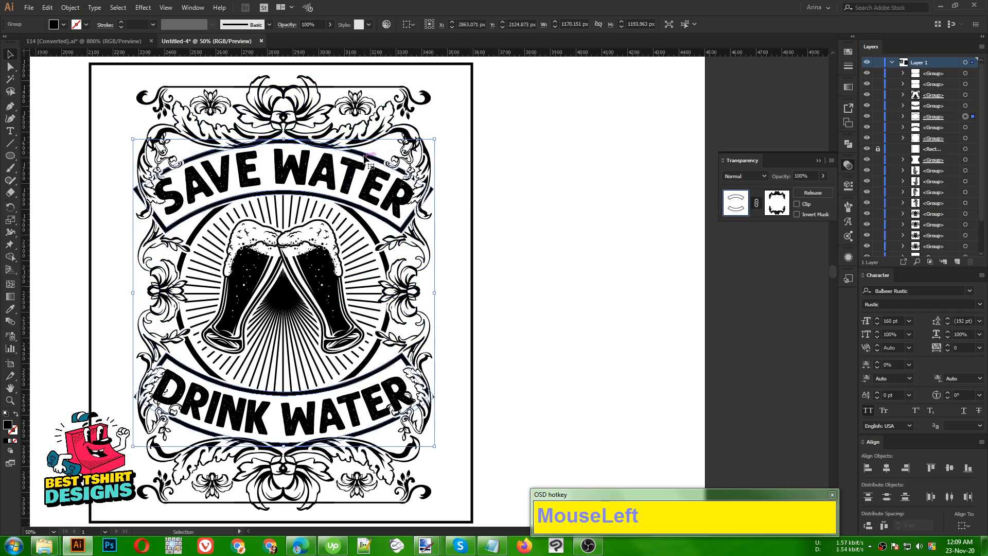
click(409, 152)
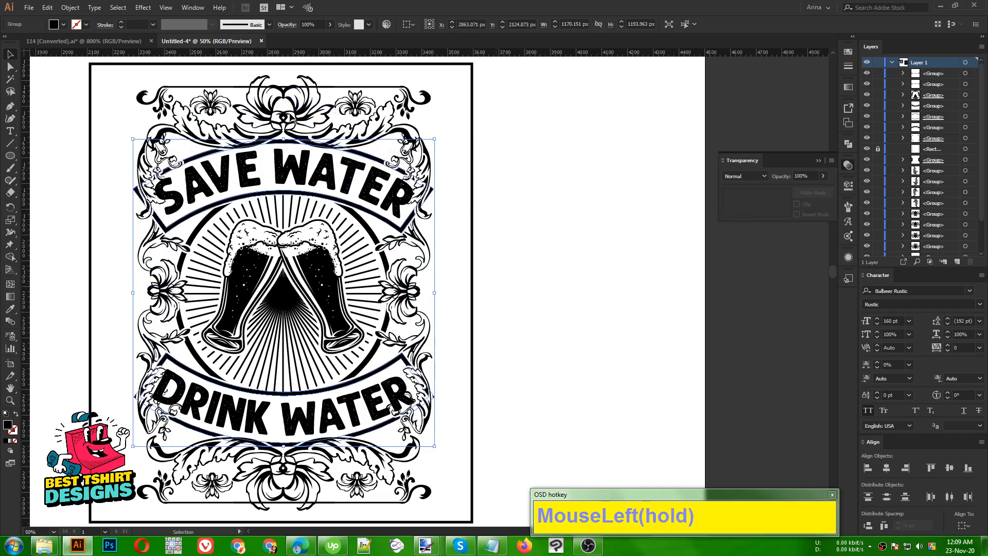
click(379, 216)
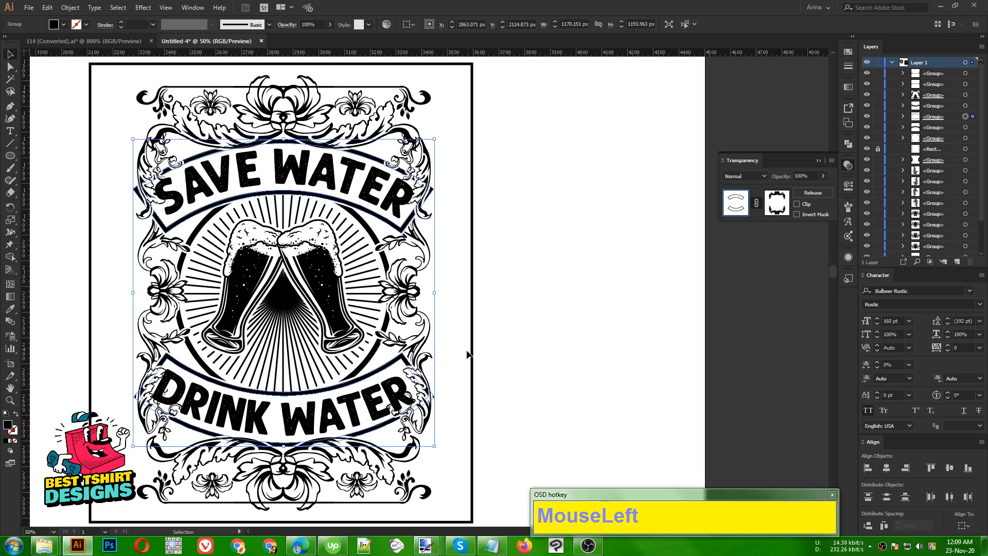
click(781, 200)
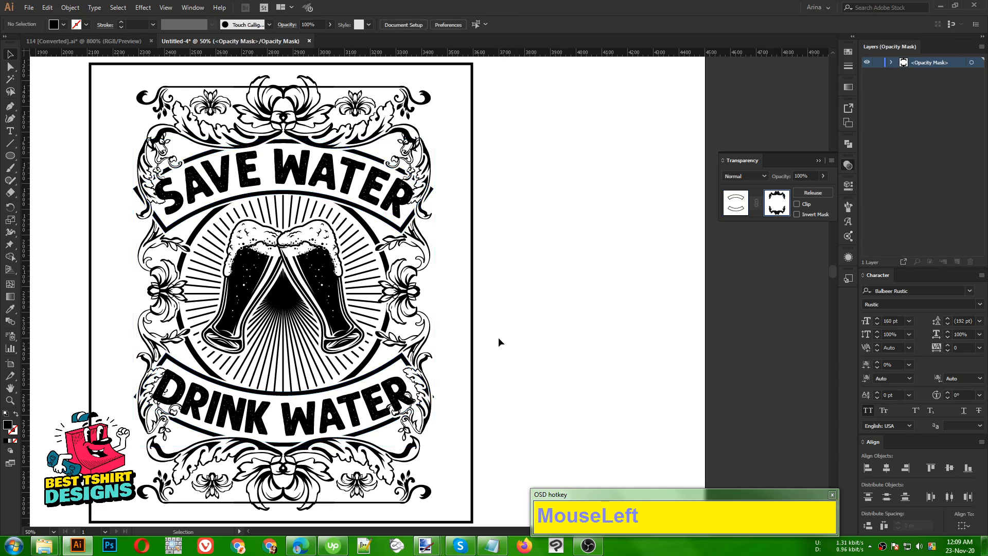
drag(467, 150, 97, 88)
alt+scroll(308, 264, down, 1)
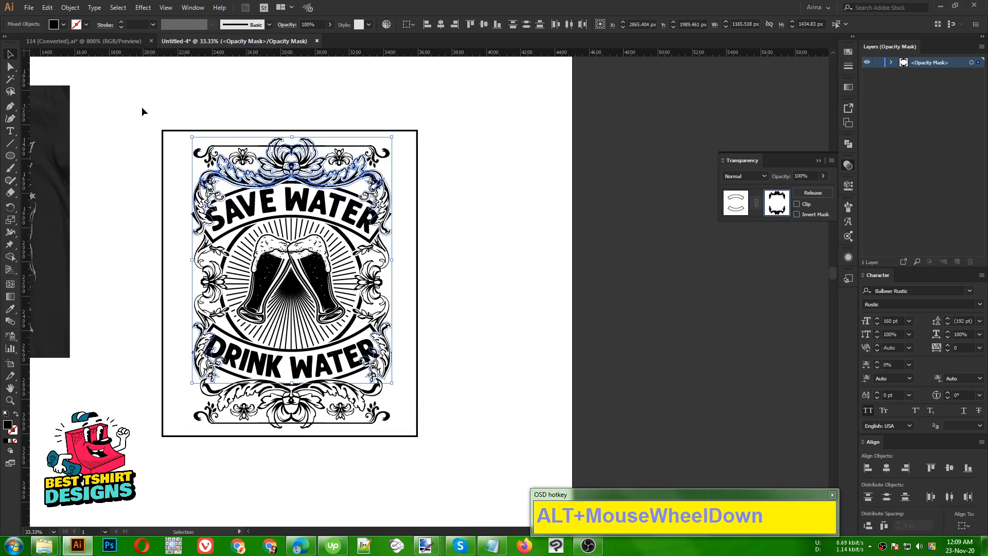
drag(143, 111, 480, 434)
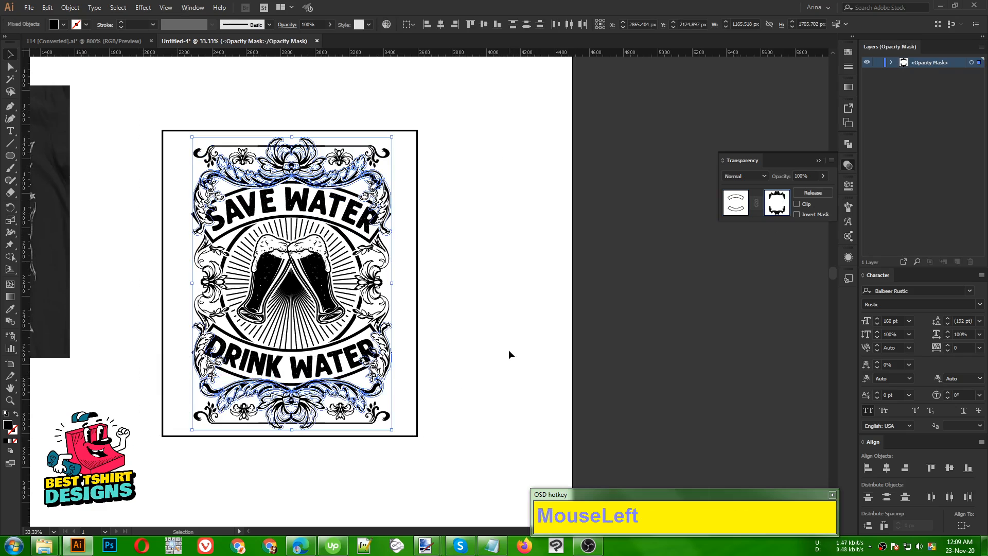
click(736, 206)
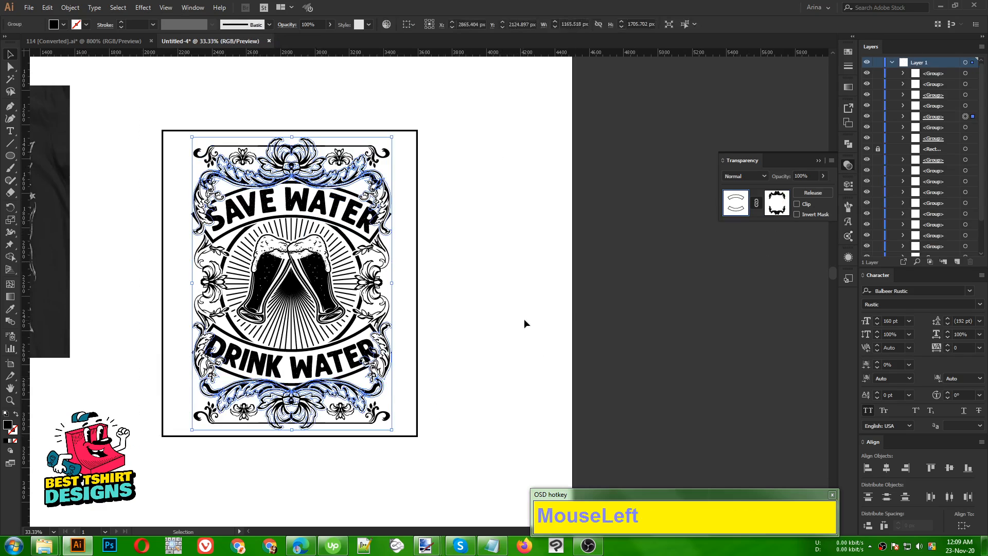
click(524, 319)
Create a 7 px miter offset around the large upper and lower floral ornaments and cut it to the clipboard
scroll(243, 132, up, 1)
click(341, 188)
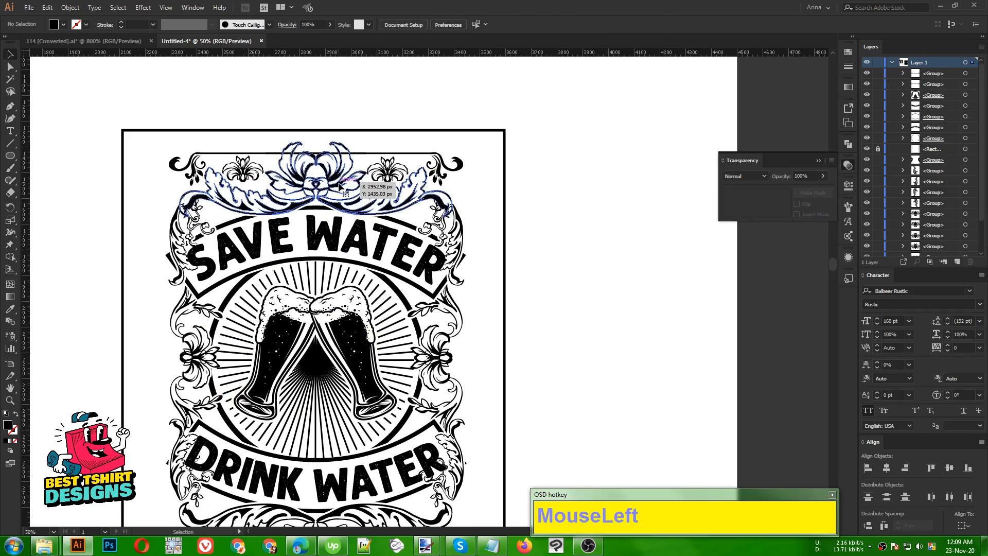
scroll(341, 188, down, 3)
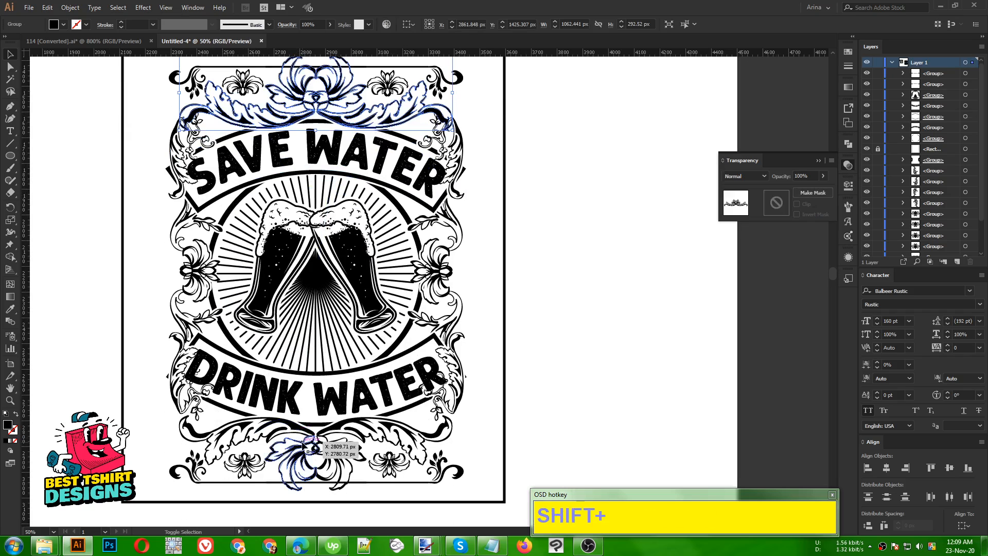
shift+click(302, 442)
click(67, 9)
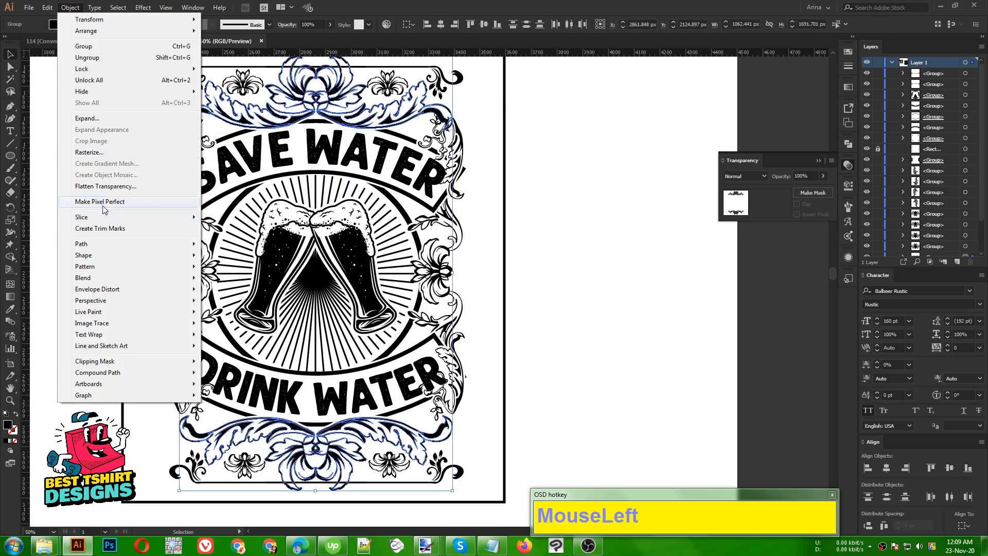
mouse_move(103, 246)
click(271, 283)
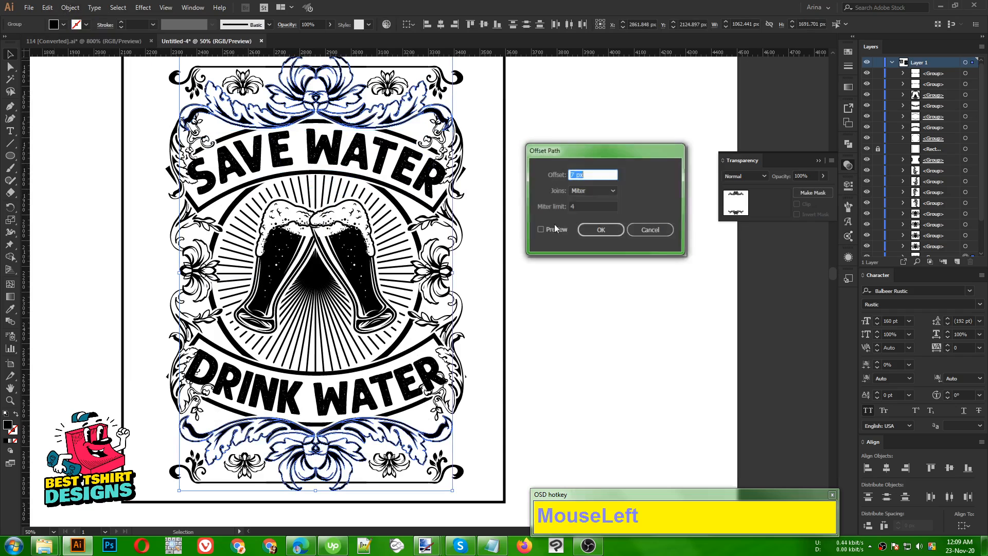
text(7)
click(557, 228)
click(588, 228)
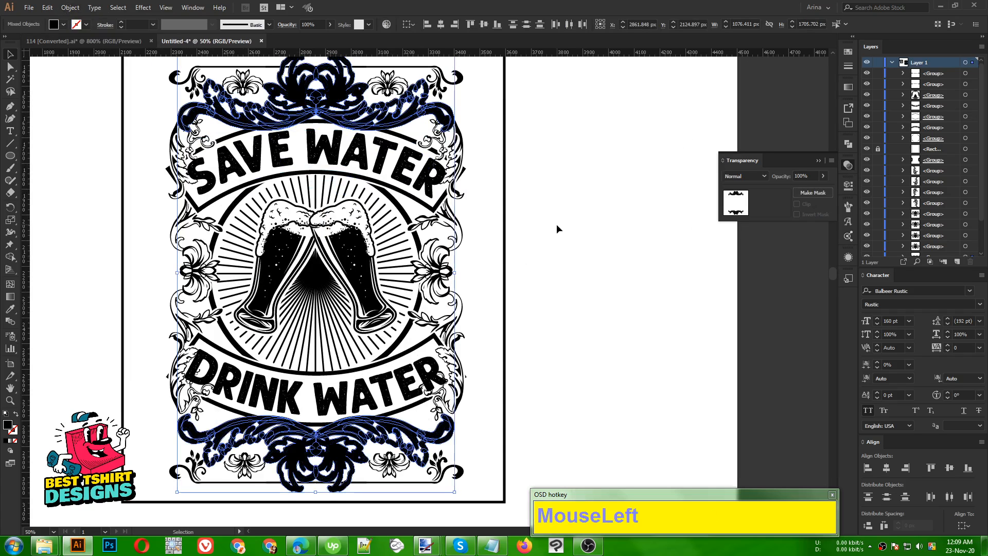
key(ctrl+x)
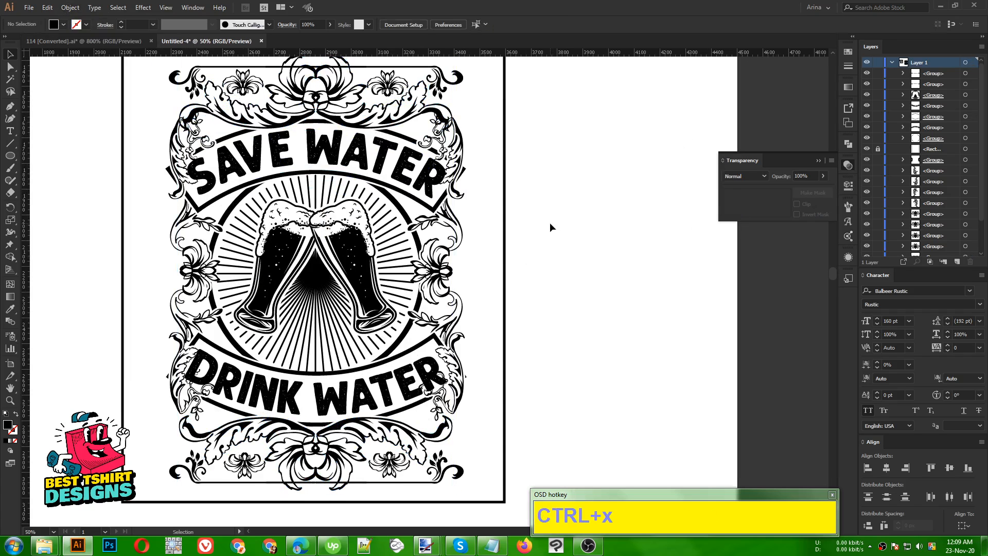
Group the two leaf ornaments beside SAVE WATER and paste the floral offset in front inside a new opacity mask
click(455, 400)
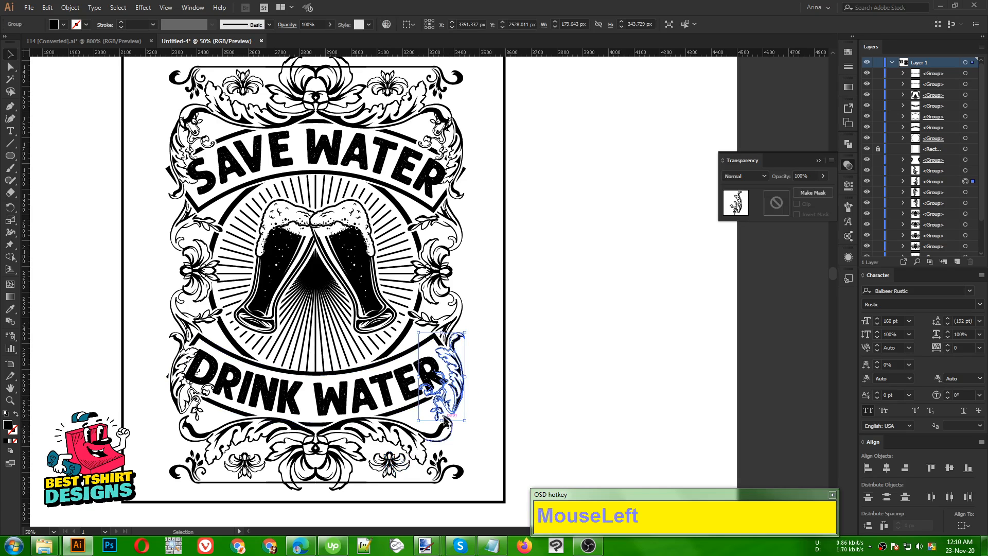
click(483, 203)
click(452, 137)
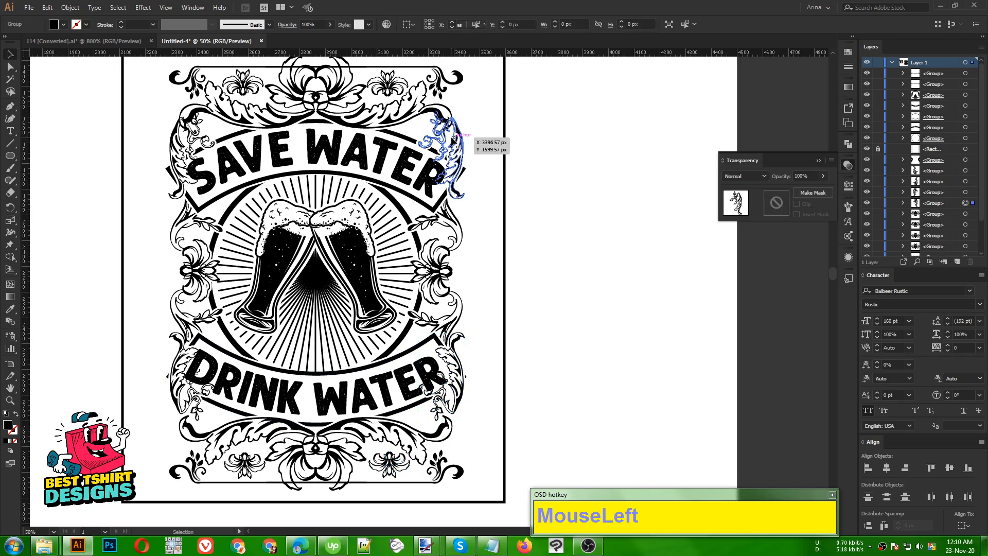
shift+click(188, 140)
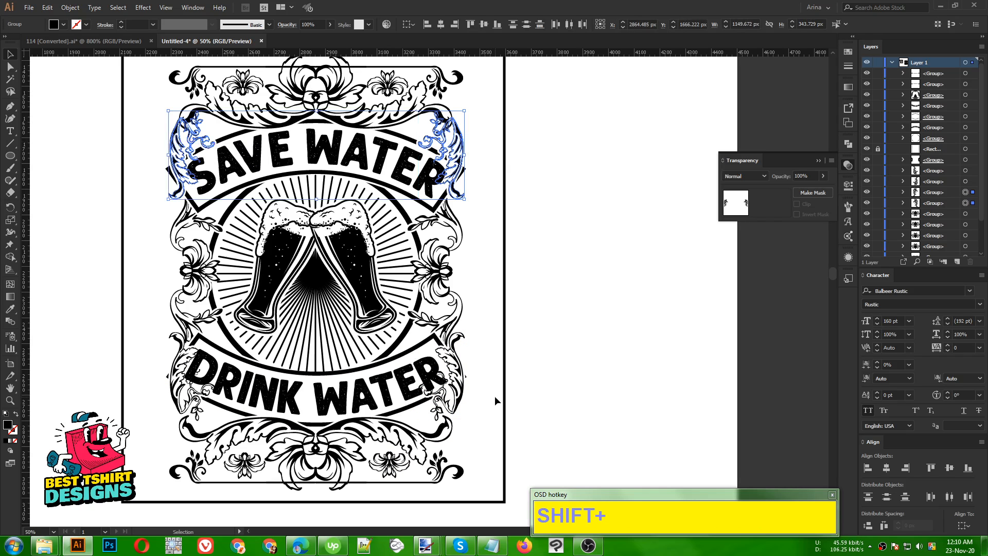
key(ctrl+g)
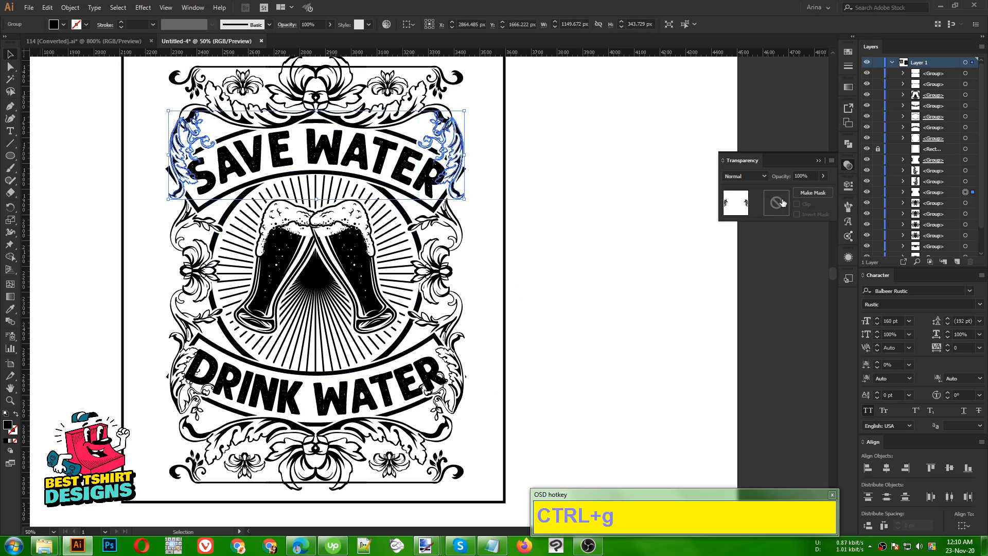
click(781, 202)
key(ctrl+f)
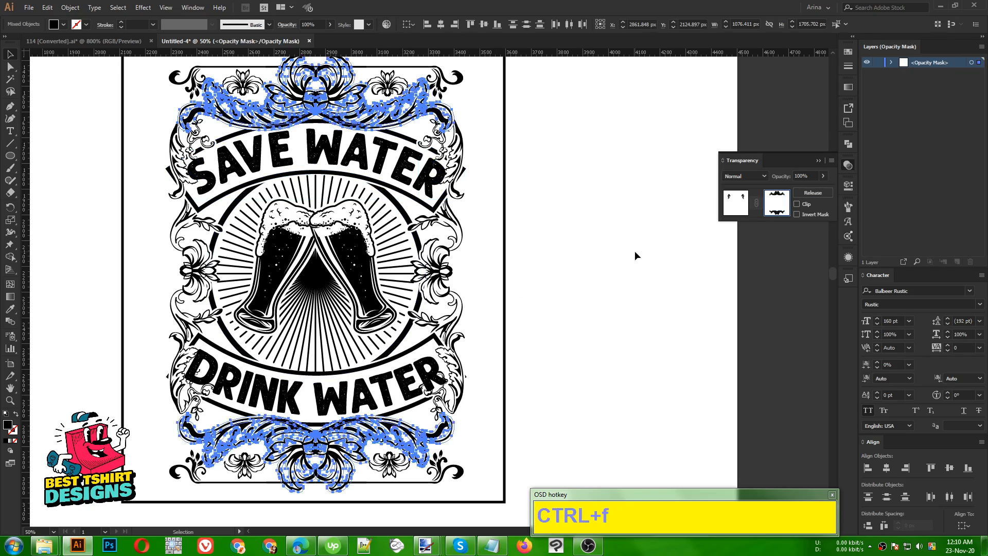
Unite the pasted floral offset shapes with Pathfinder, leave opacity mask editing and deselect the leaf ornaments
click(848, 143)
click(734, 168)
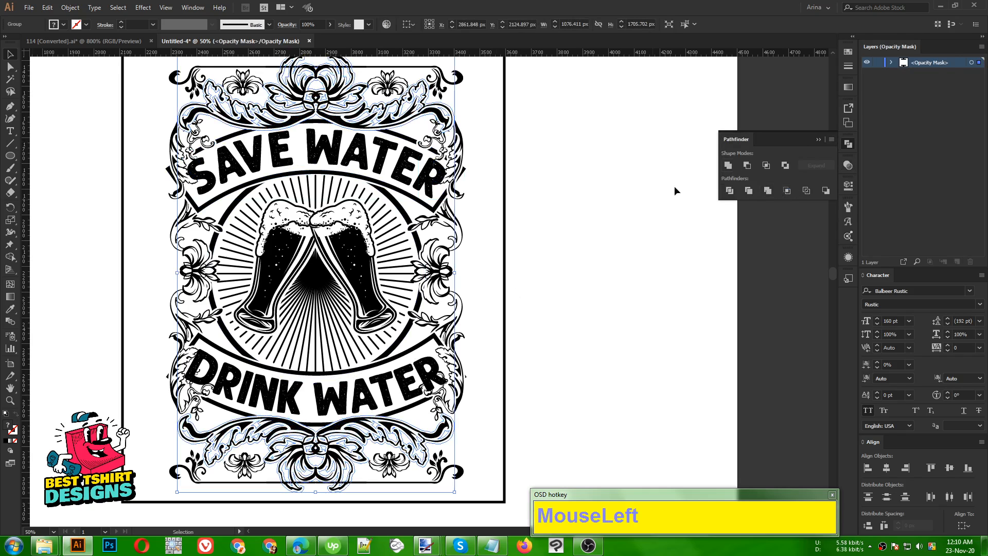
click(585, 202)
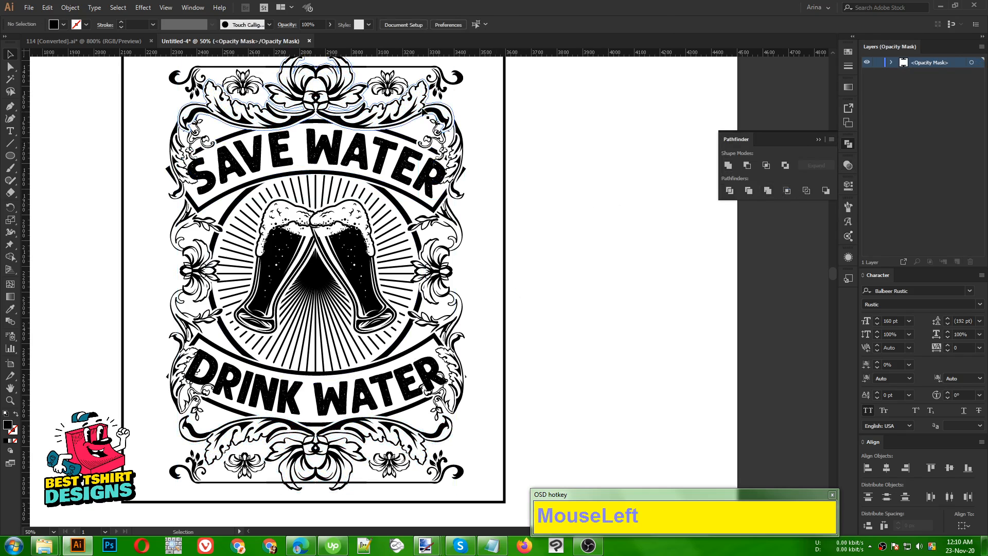
click(848, 165)
click(729, 196)
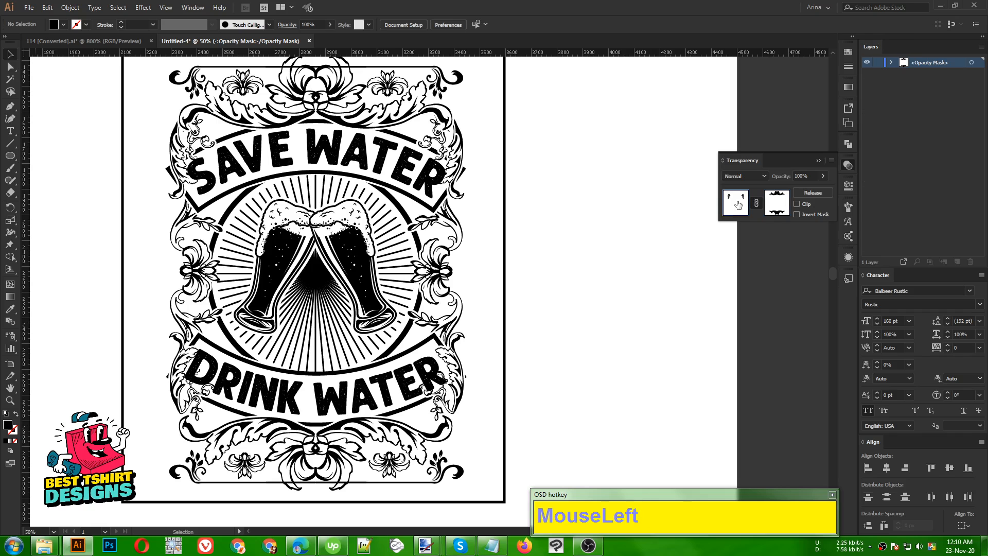
alt+scroll(473, 305, down, 2)
click(594, 299)
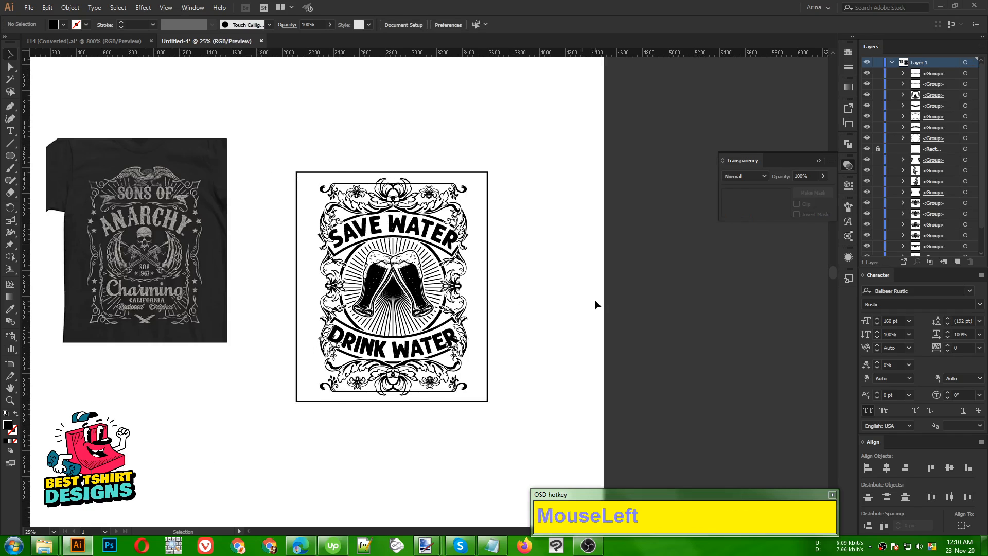
Create a 7 px miter offset around the SAVE WATER and DRINK WATER lettering and cut it to the clipboard
alt+scroll(594, 299, up, 1)
click(594, 311)
alt+scroll(597, 310, up, 1)
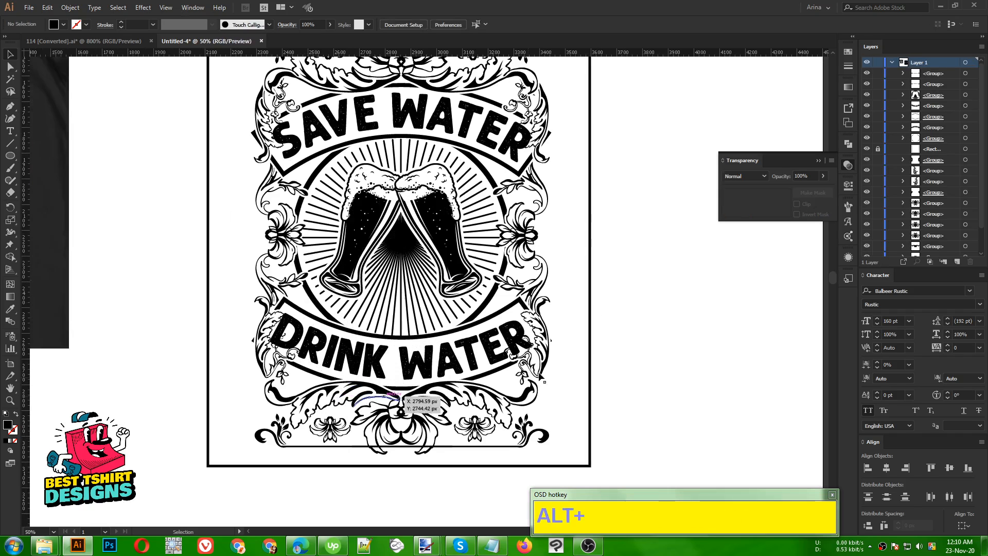
scroll(608, 311, up, 1)
click(420, 159)
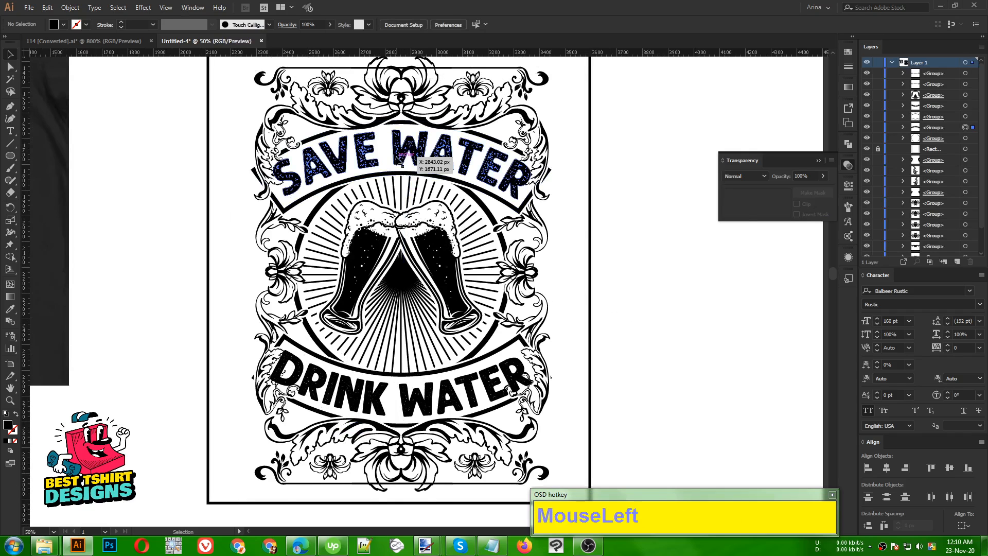
shift+click(413, 399)
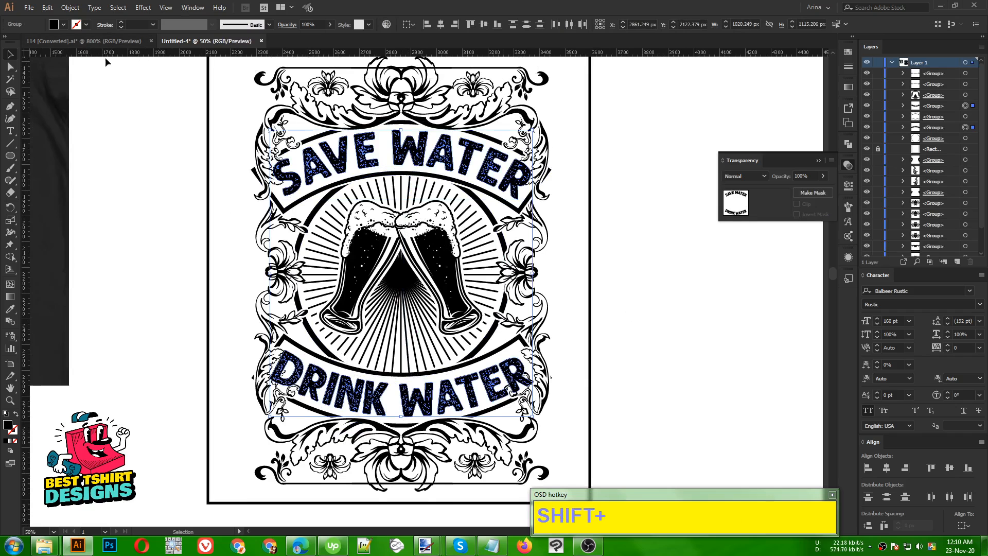
click(70, 7)
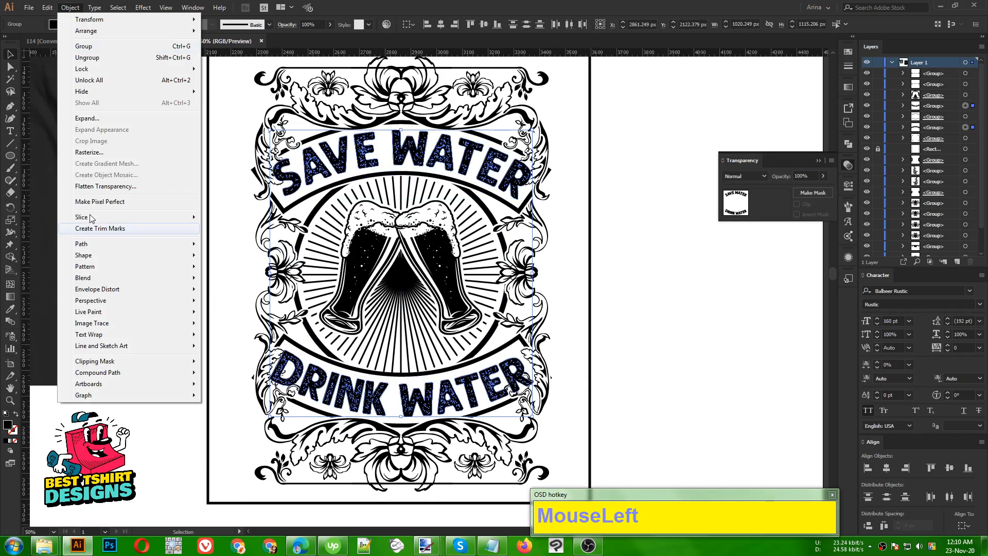
mouse_move(99, 244)
click(236, 287)
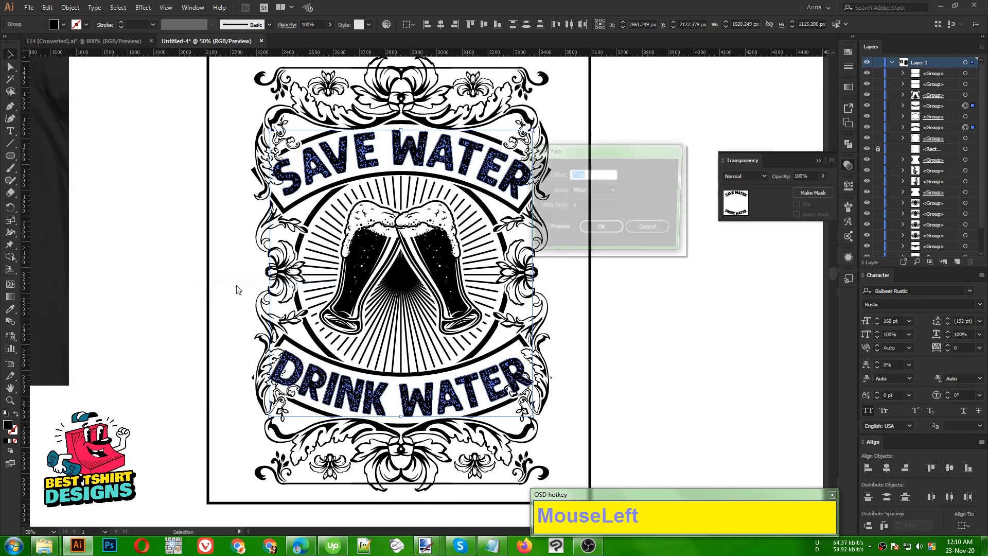
click(548, 227)
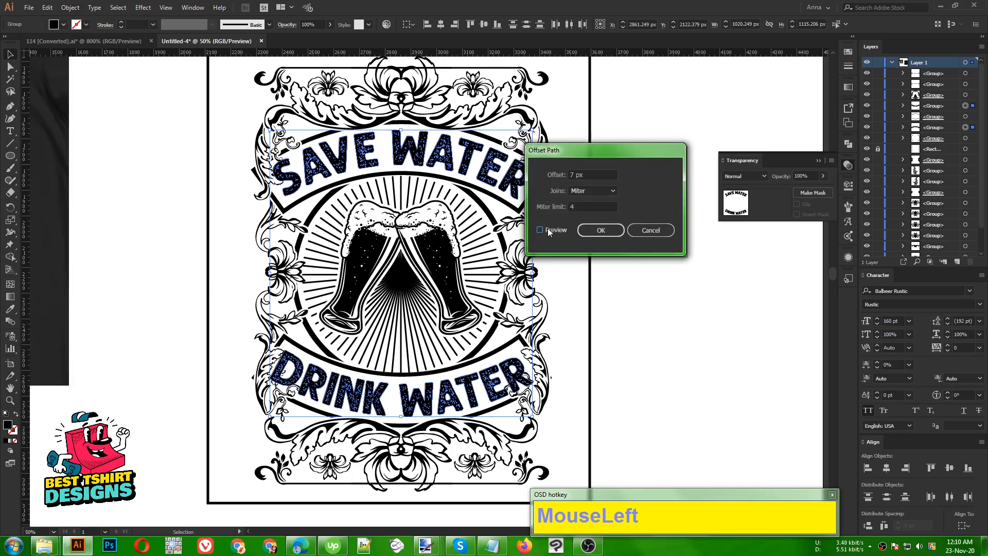
click(548, 229)
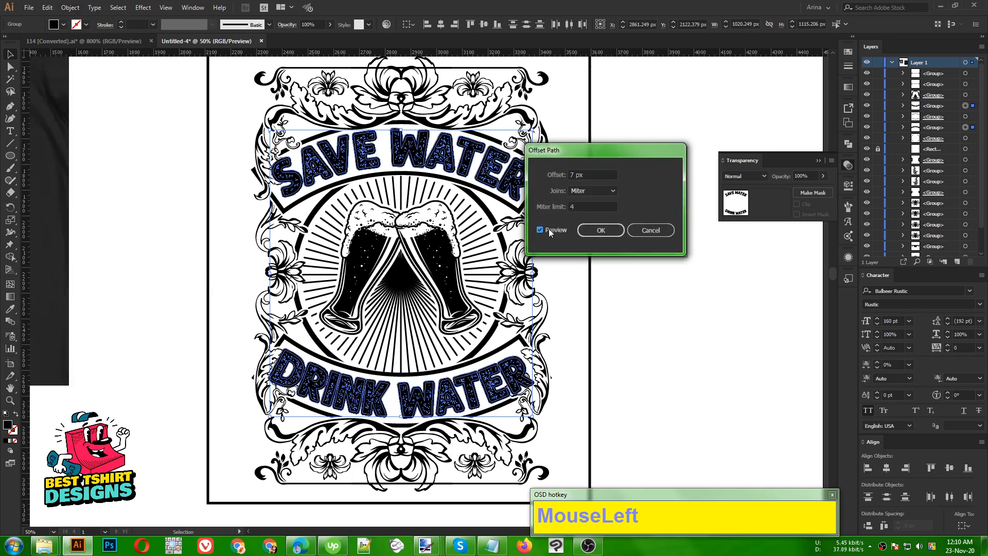
click(618, 236)
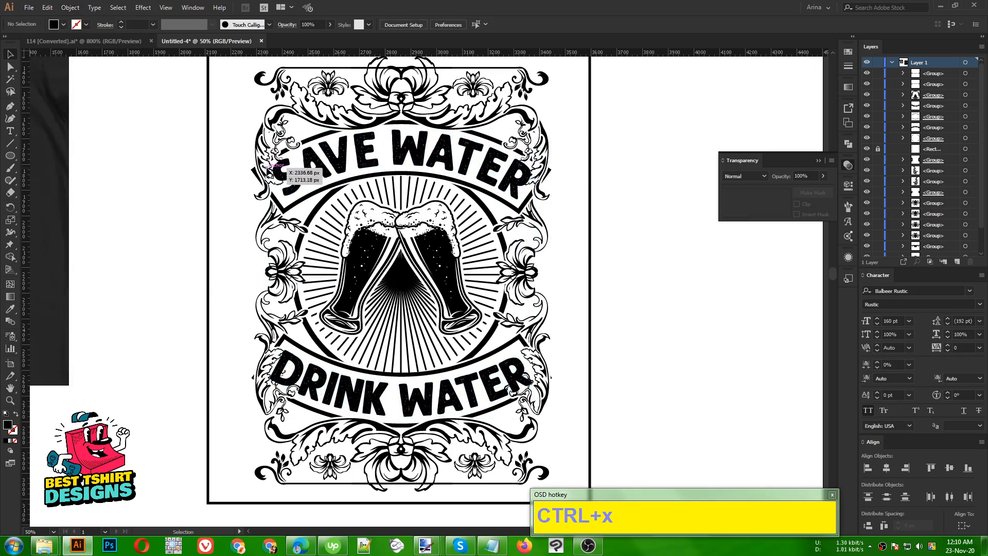
Group the upper and lower leaf ornaments beside the banners and paste the lettering offset in front inside a new opacity mask
click(259, 140)
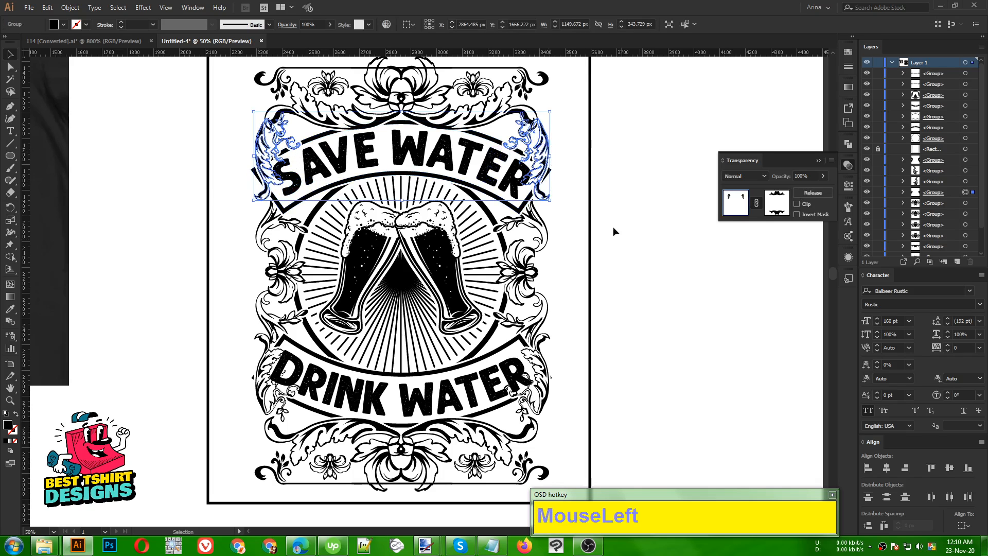
shift+click(551, 397)
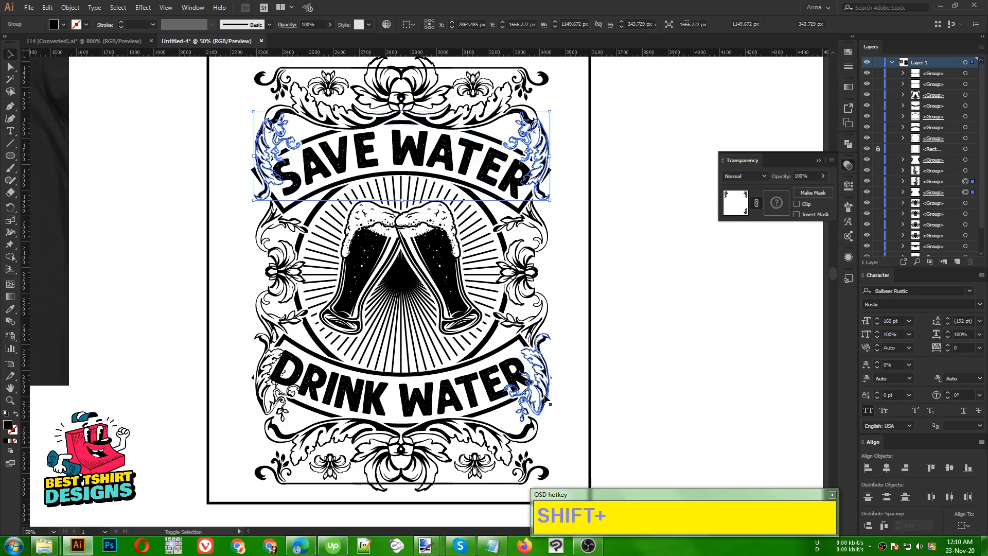
shift+click(280, 400)
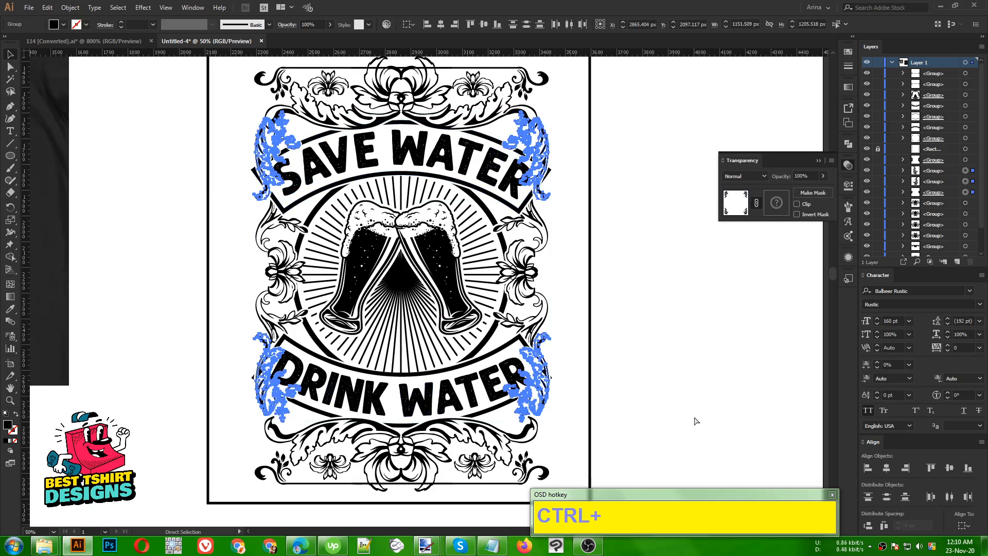
key(ctrl+g)
click(777, 204)
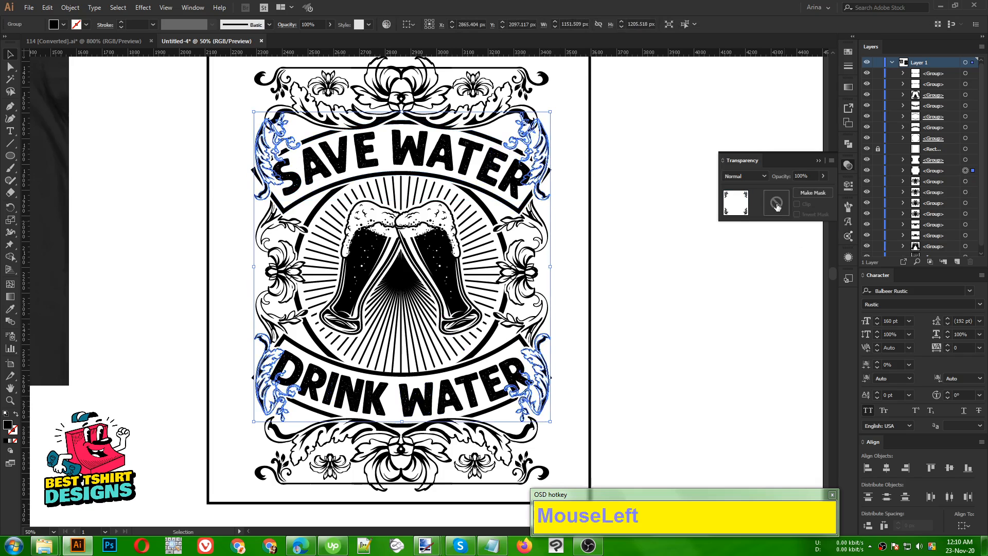
key(ctrl+f)
click(670, 295)
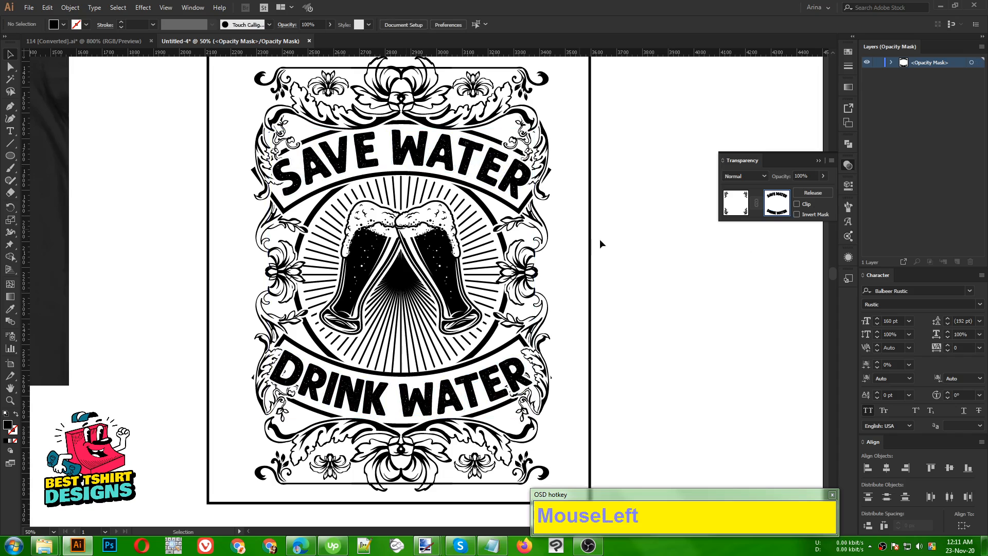
Draw freehand Pencil shapes in the opacity mask to hide stray leaf fragments around the final R of DRINK WATER
alt+scroll(328, 405, up, 1)
alt+scroll(328, 405, up, 1)
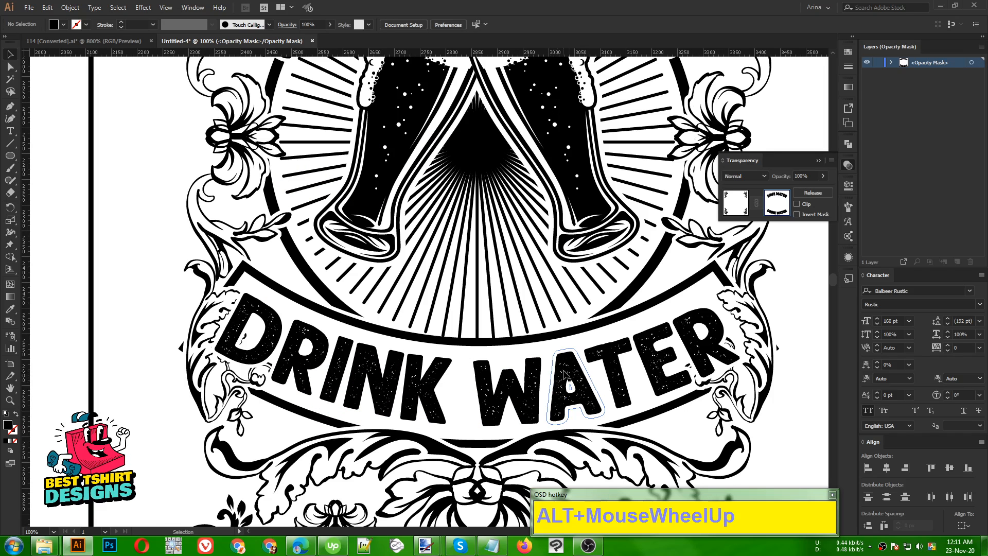
drag(682, 392, 597, 401)
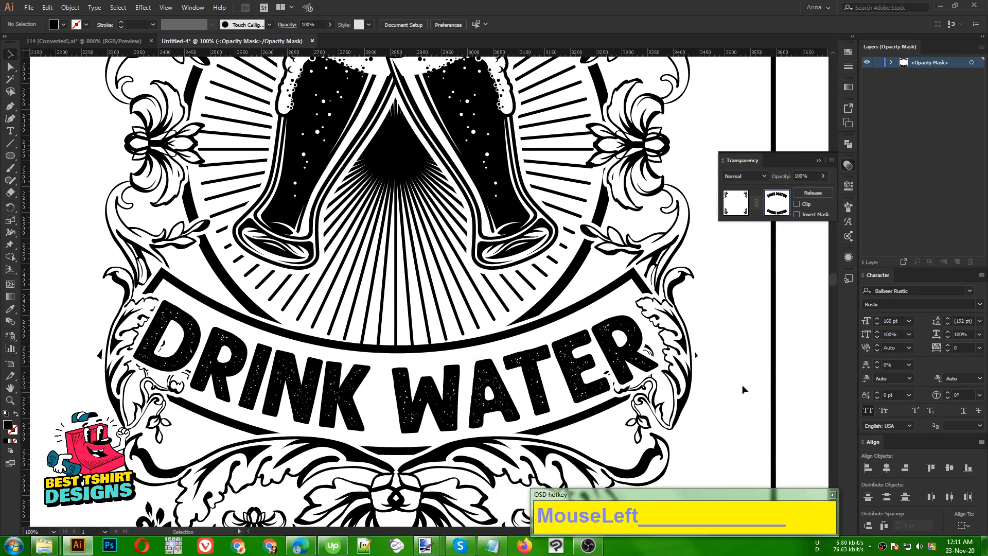
key(n)
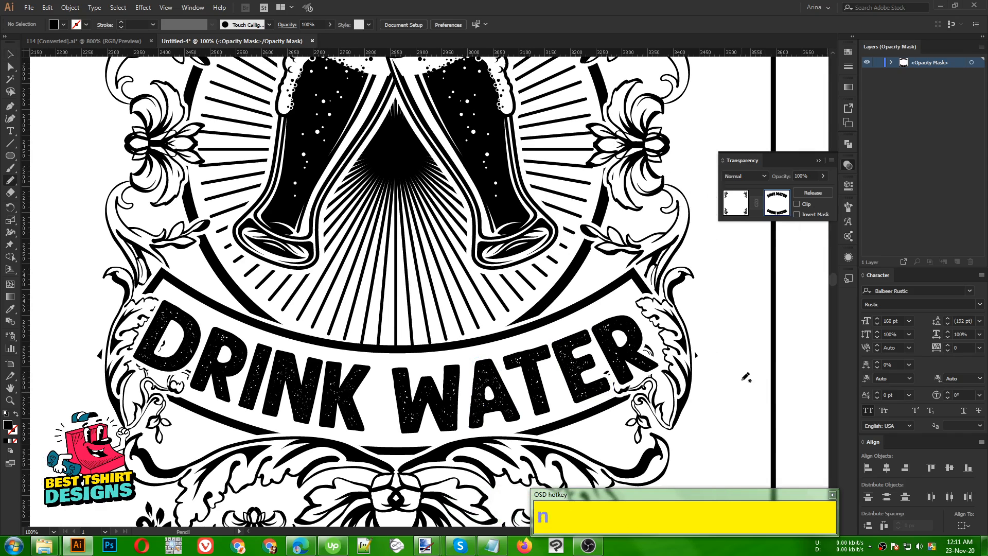
alt+scroll(669, 376, up, 2)
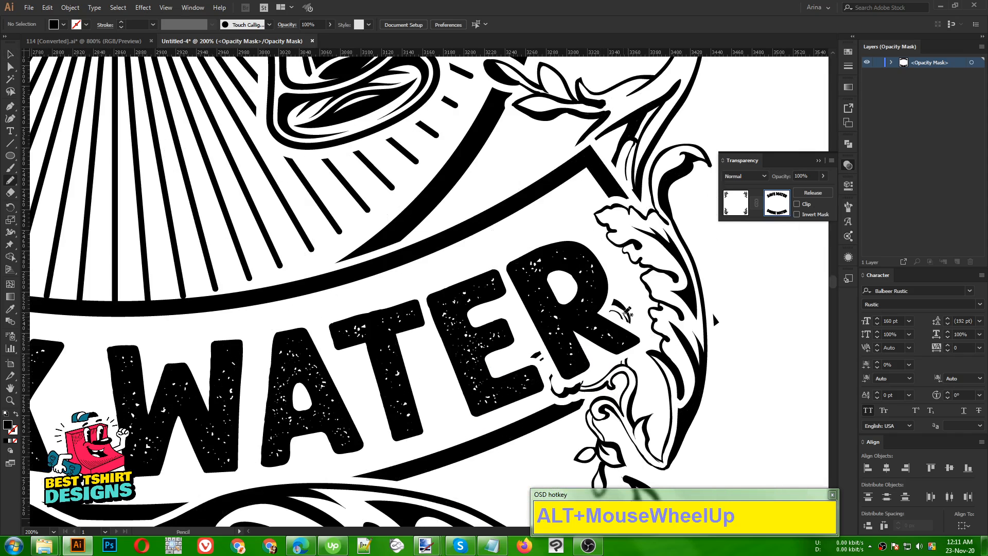
drag(595, 283, 642, 317)
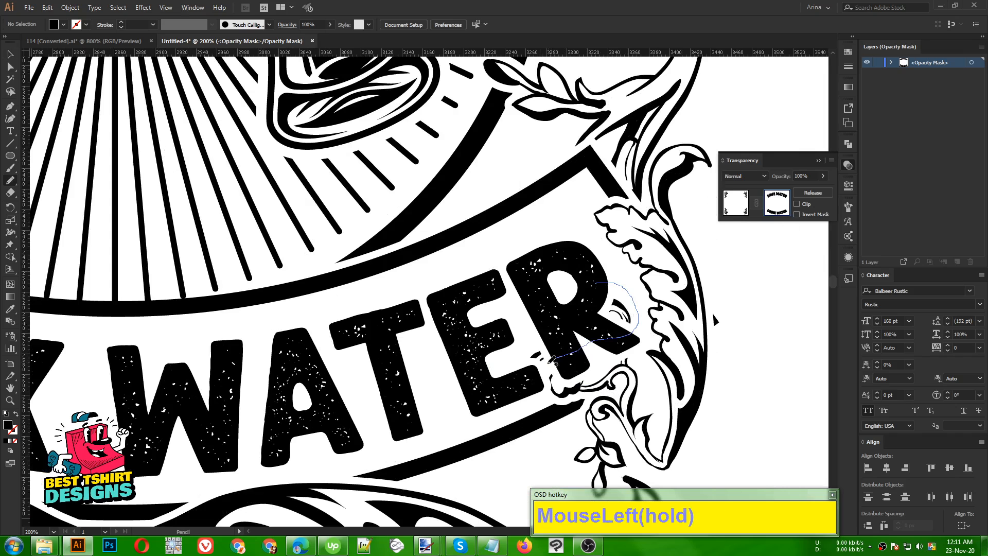
drag(530, 310, 569, 290)
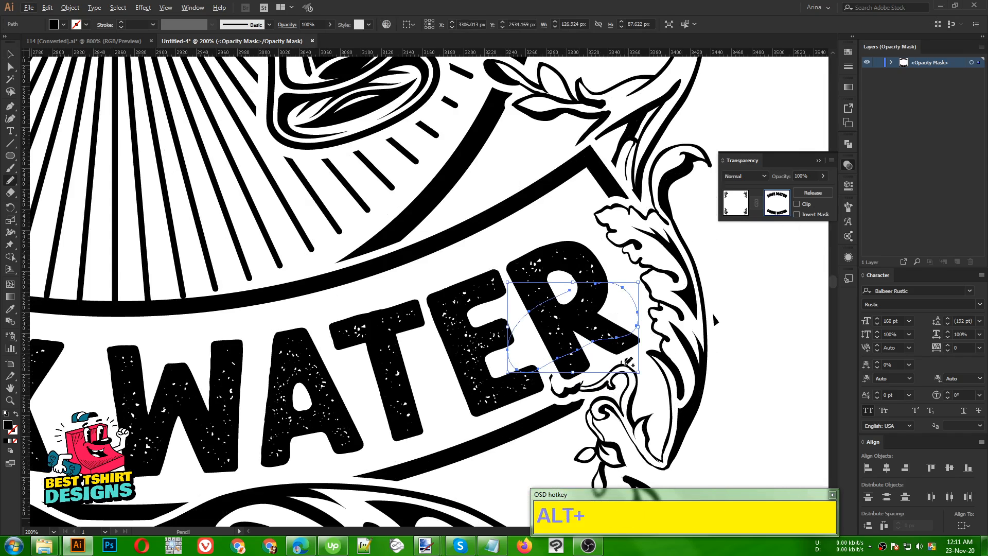
alt+scroll(566, 390, up, 1)
mouse_move(590, 357)
mouse_down()
mouse_move(583, 396)
mouse_move(544, 404)
mouse_up()
alt+scroll(544, 403, down, 3)
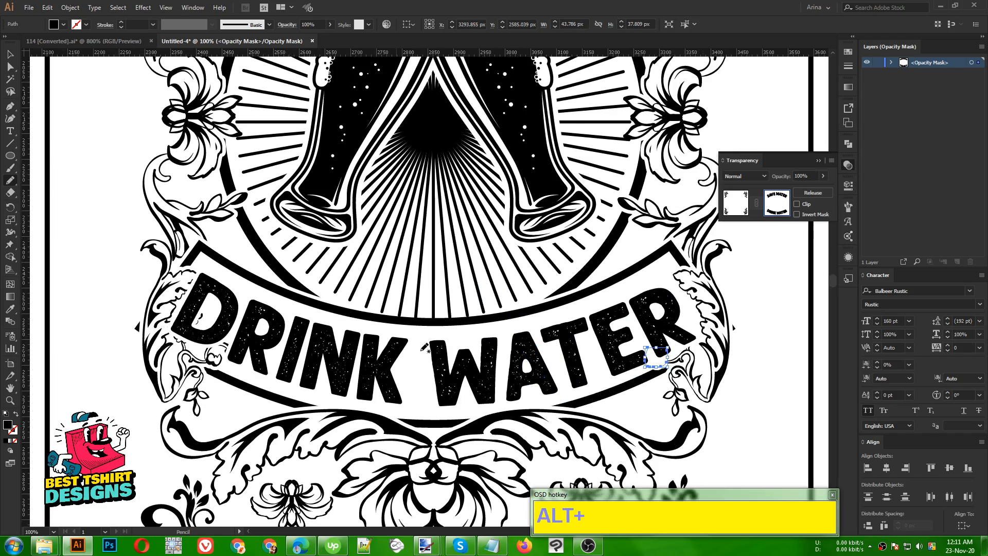
Draw freehand Pencil shapes in the opacity mask to hide leaf fragments inside and below the D of DRINK
alt+scroll(205, 330, up, 2)
mouse_move(212, 250)
mouse_down()
mouse_move(179, 309)
mouse_move(199, 339)
mouse_up()
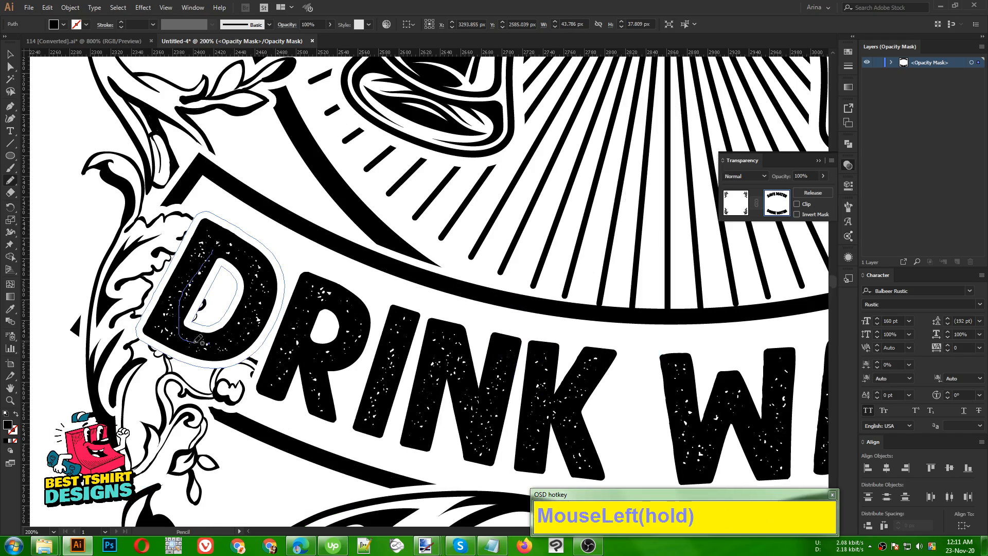
drag(286, 336, 232, 339)
mouse_move(214, 399)
mouse_down()
mouse_move(296, 330)
mouse_move(222, 401)
mouse_move(206, 391)
mouse_up()
alt+scroll(198, 372, down, 1)
alt+scroll(198, 371, down, 1)
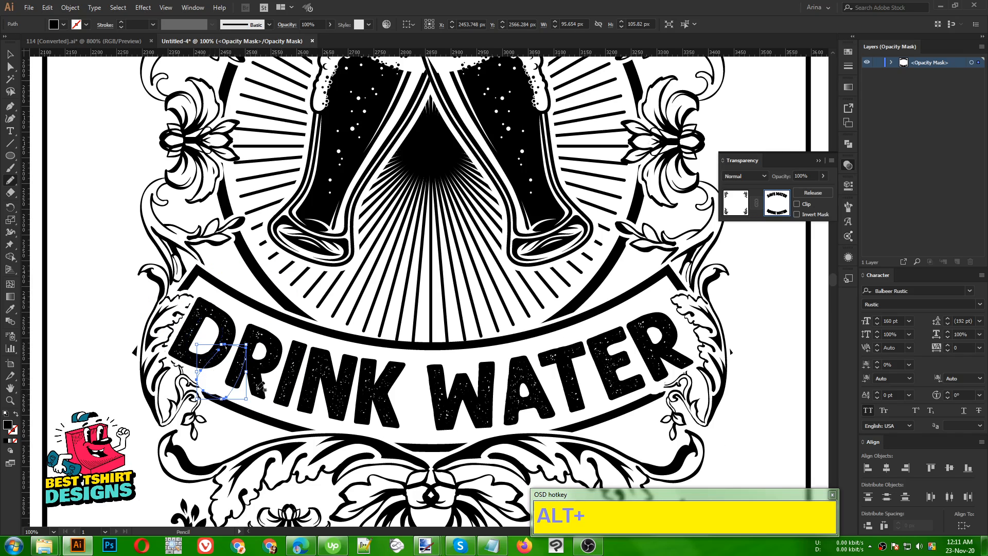
Check the SAVE WATER banner for leftover leaf fragments, leave opacity mask editing and deselect everything
alt+scroll(466, 407, down, 1)
scroll(466, 407, up, 2)
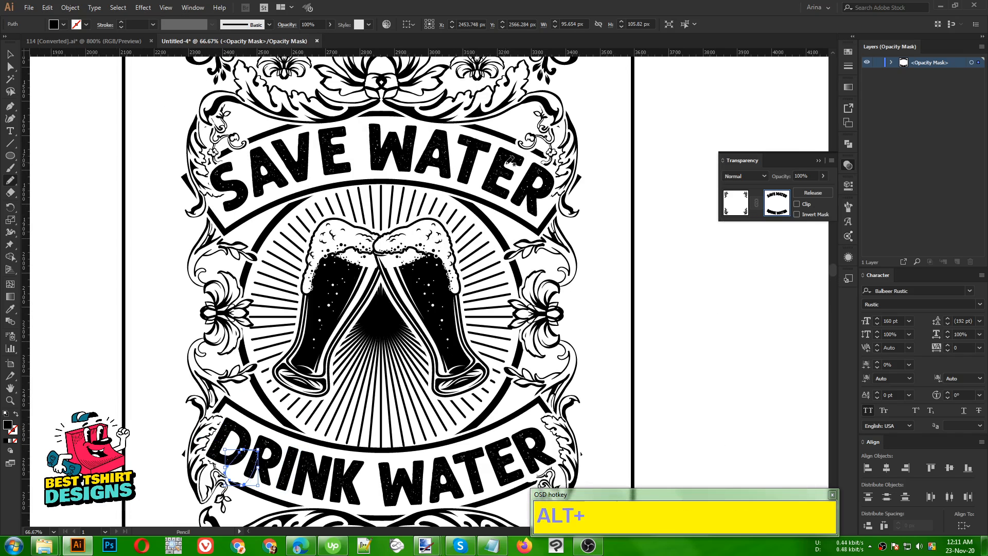
alt+scroll(466, 407, up, 2)
alt+scroll(650, 282, down, 1)
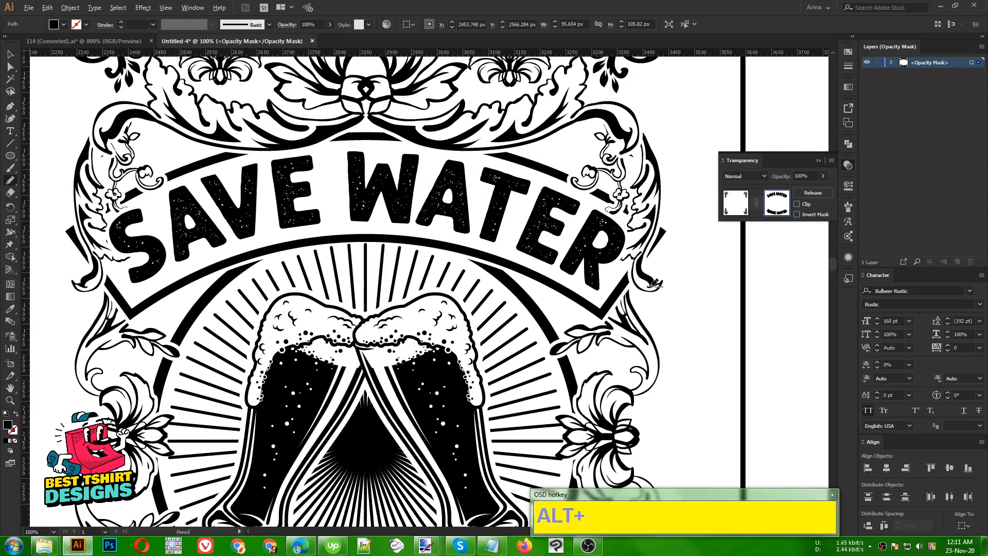
alt+scroll(258, 197, down, 1)
key(v)
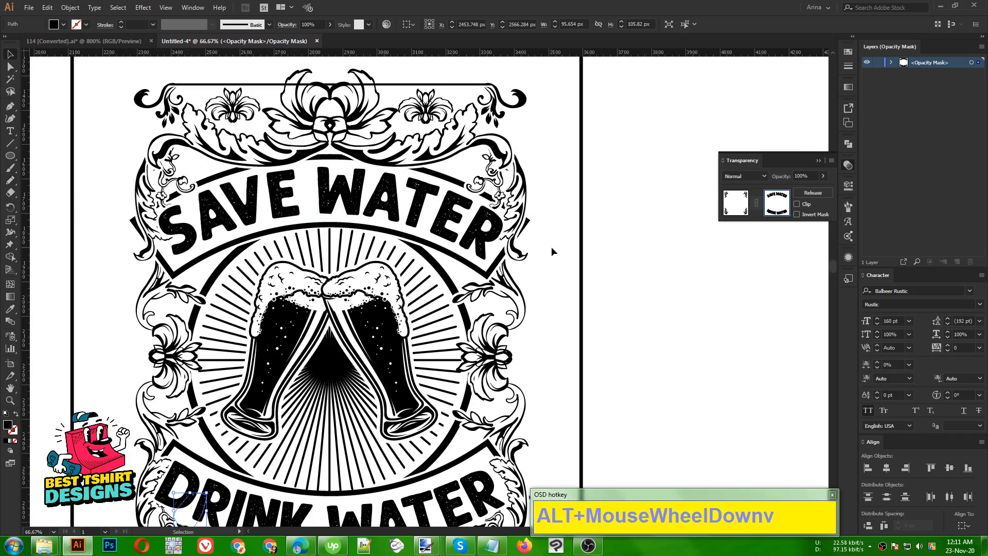
click(551, 246)
click(740, 202)
alt+scroll(519, 261, down, 1)
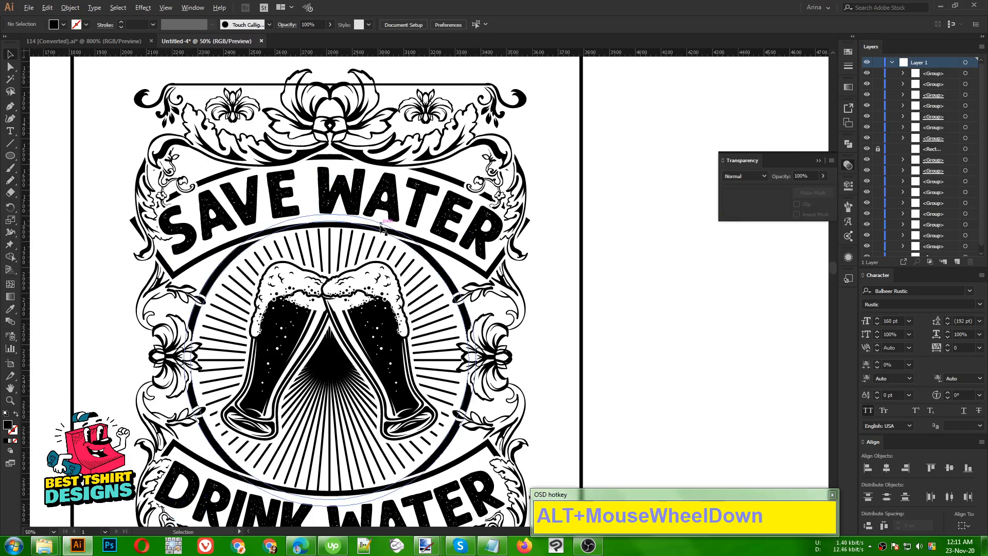
scroll(520, 261, down, 1)
click(520, 260)
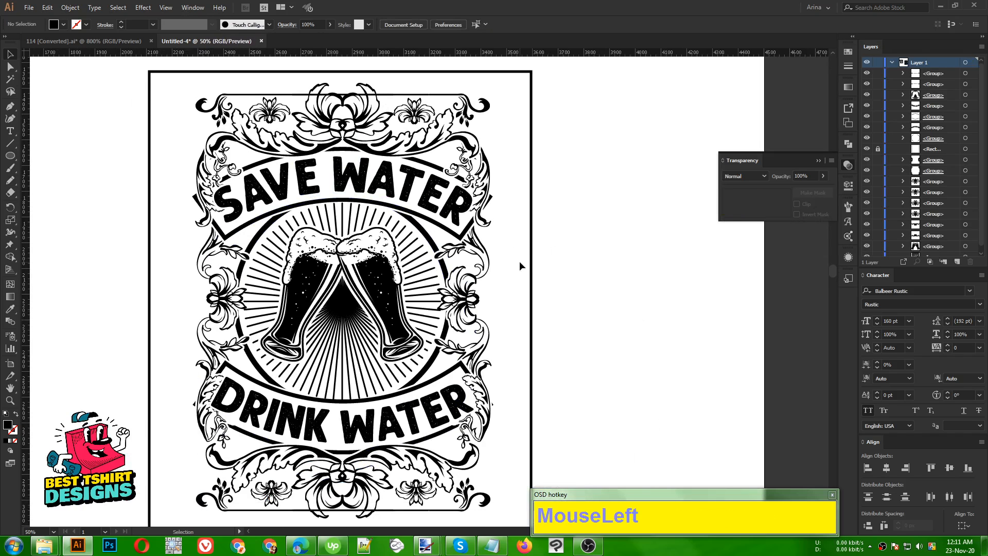
scroll(490, 316, down, 1)
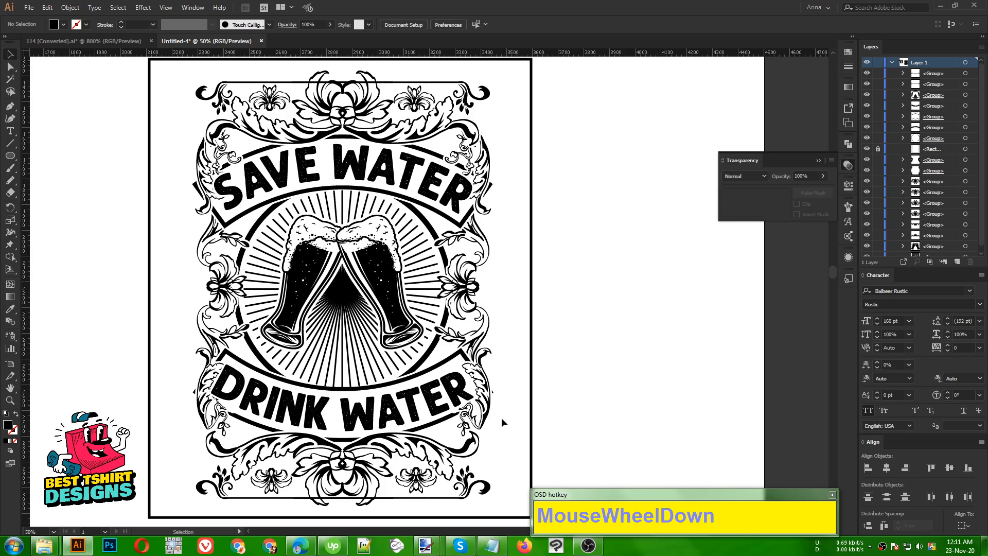
Select the large lower floral ornament with its small flowers and corner border line and nudge them up about 11 px
click(356, 497)
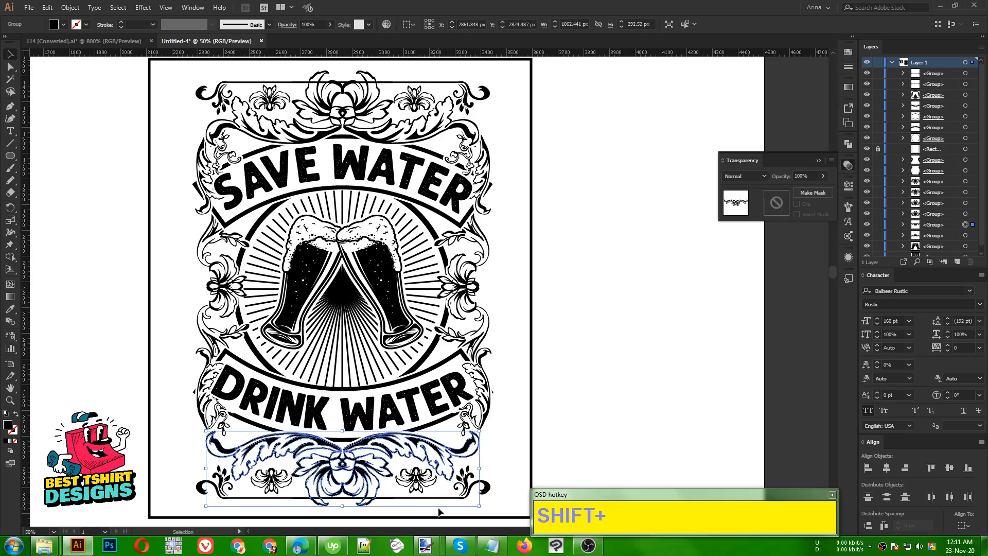
drag(451, 509, 225, 468)
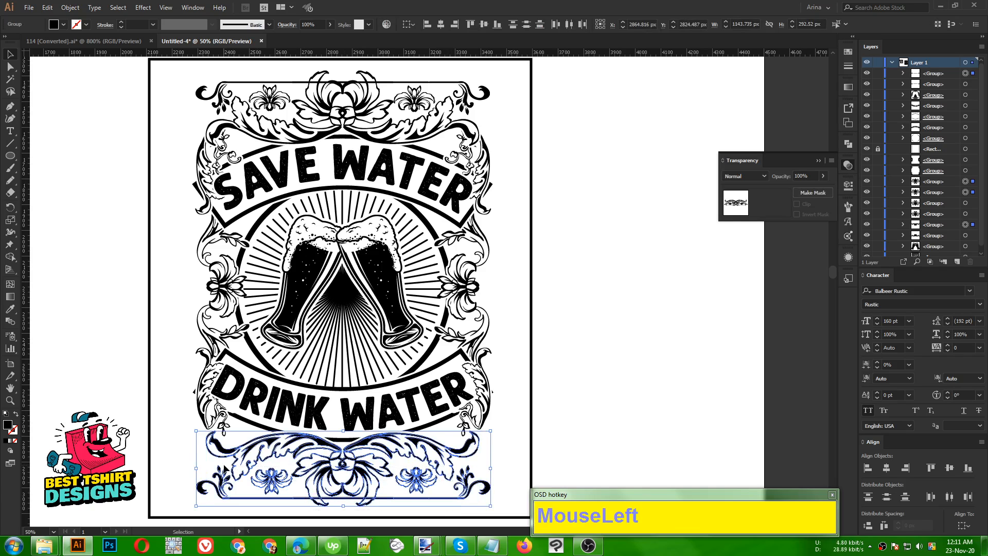
key(Up)
key(Up)
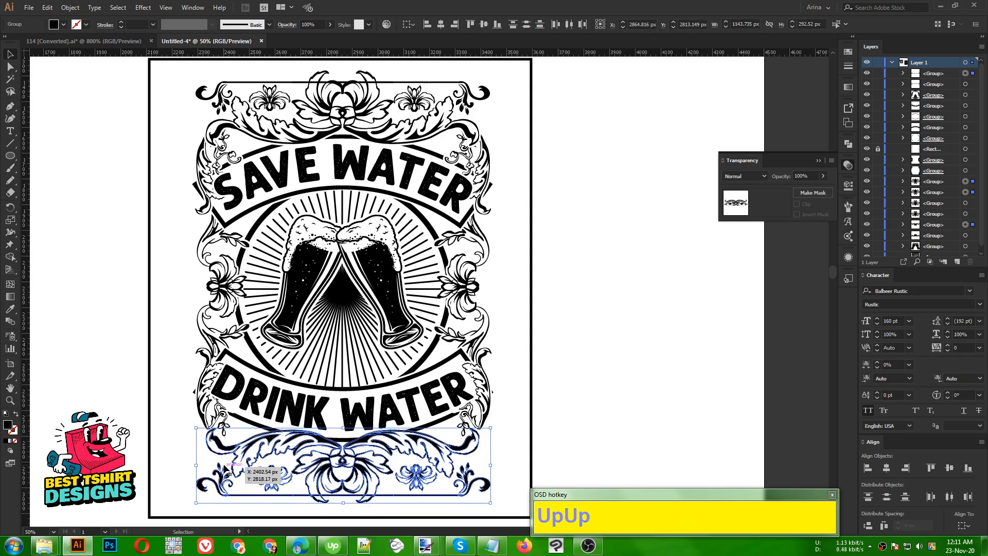
key(Down)
scroll(382, 404, down, 2)
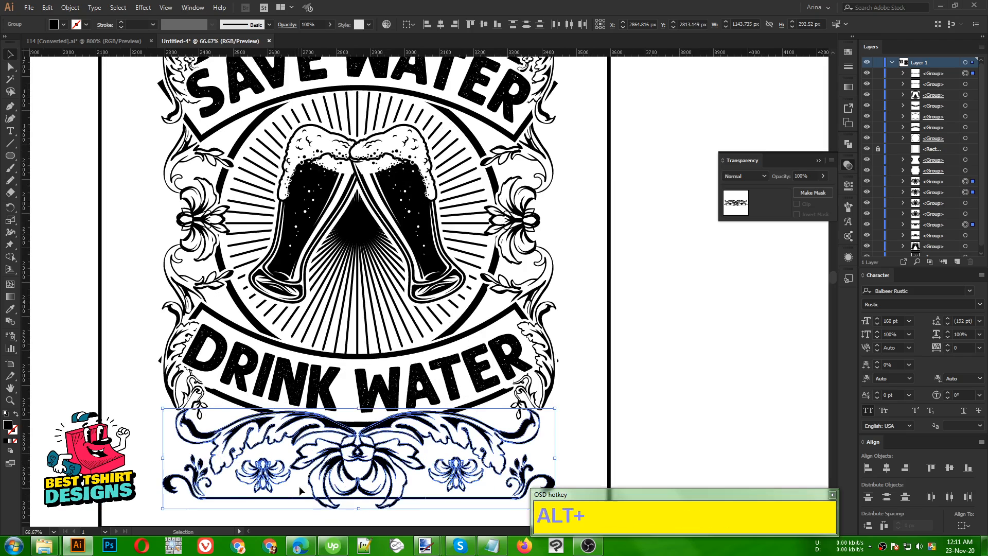
Open the banner outlines' opacity mask and nudge the lower floral offset shapes up about 11 px to match the ornament
click(486, 380)
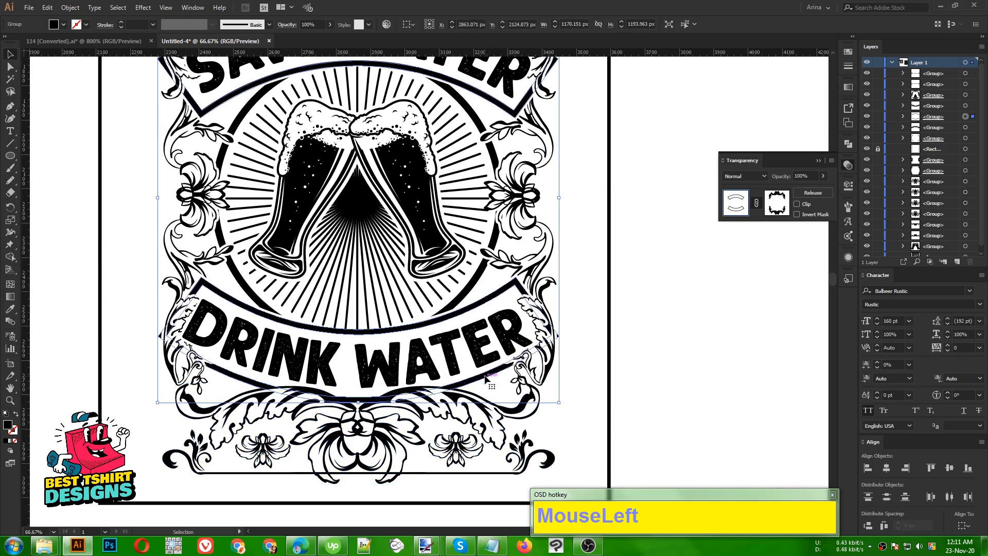
click(771, 206)
scroll(520, 384, down, 2)
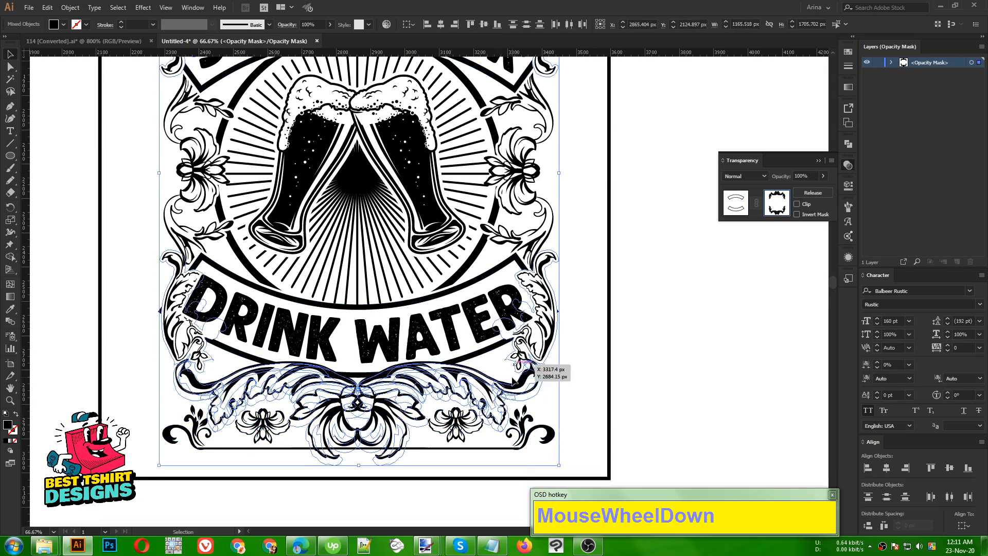
drag(519, 452, 193, 369)
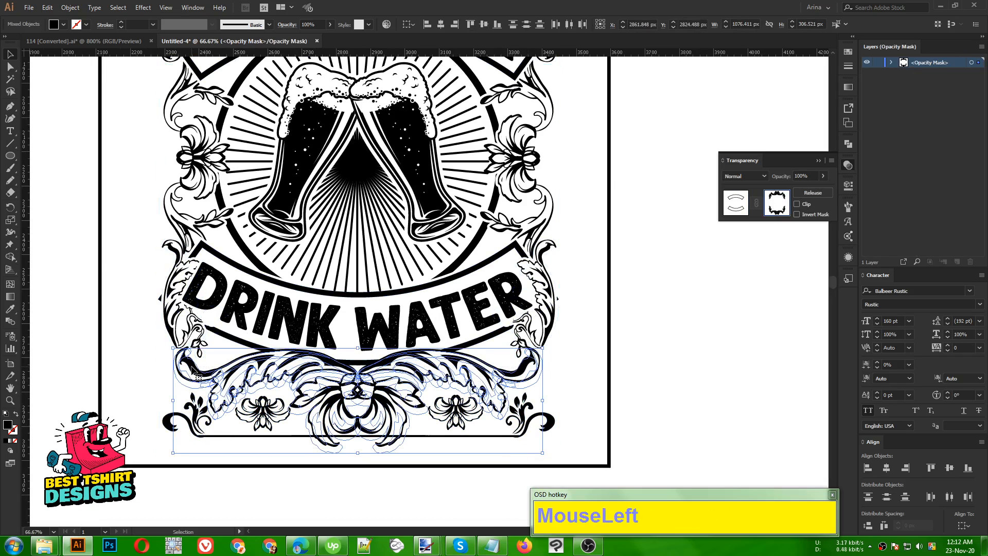
key(Up)
key(Up)
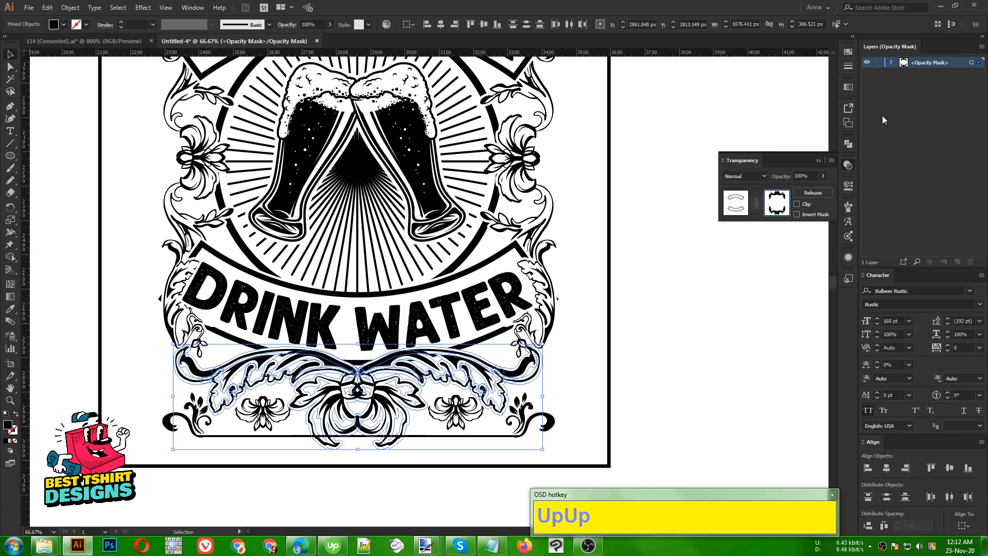
Unite the lower floral offset shapes with Pathfinder, leave opacity mask editing and deselect the banner outlines
click(851, 143)
click(730, 165)
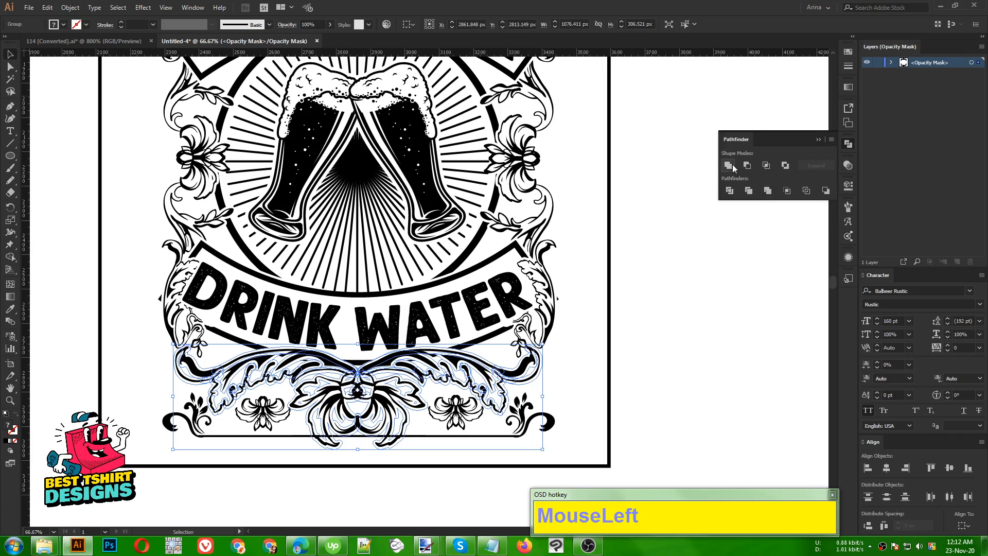
click(644, 348)
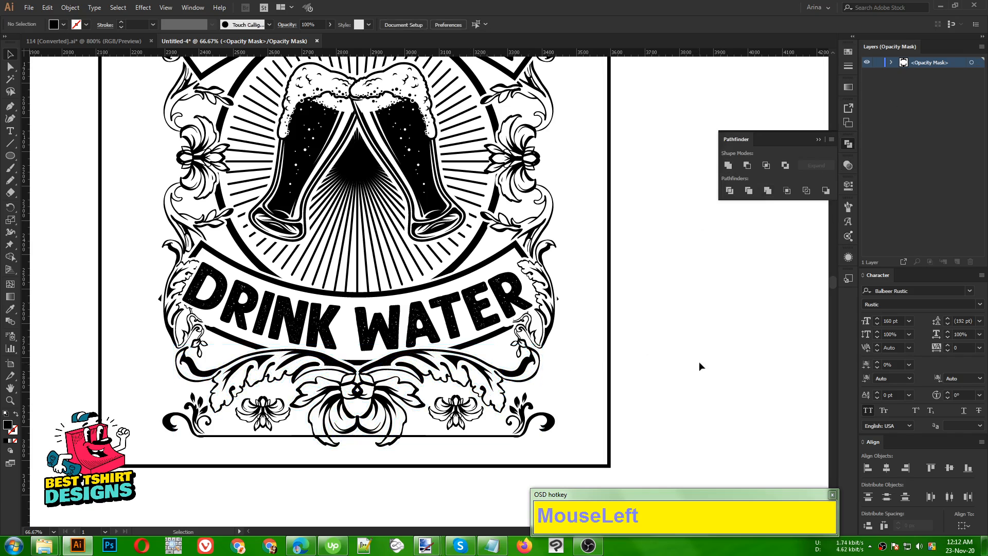
click(848, 165)
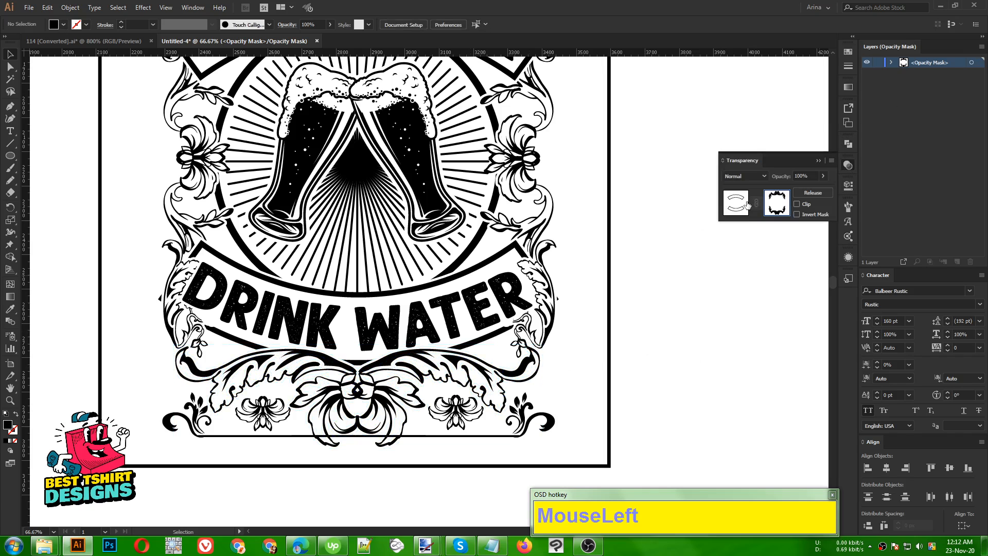
click(650, 348)
scroll(359, 406, down, 1)
click(611, 341)
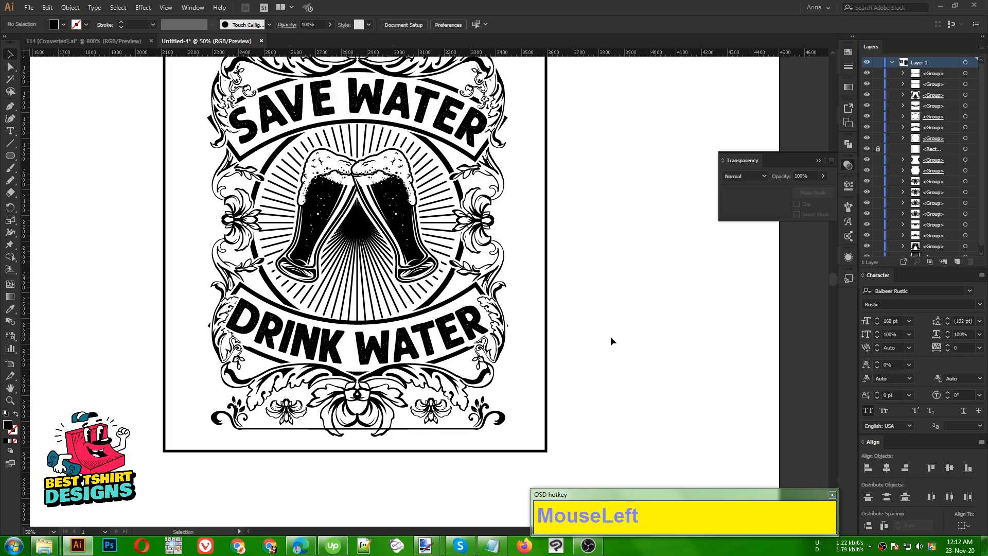
Inspect the corner border lines, large florals and side leaf ornaments of the badge for overlaps that still need masking
scroll(610, 339, up, 3)
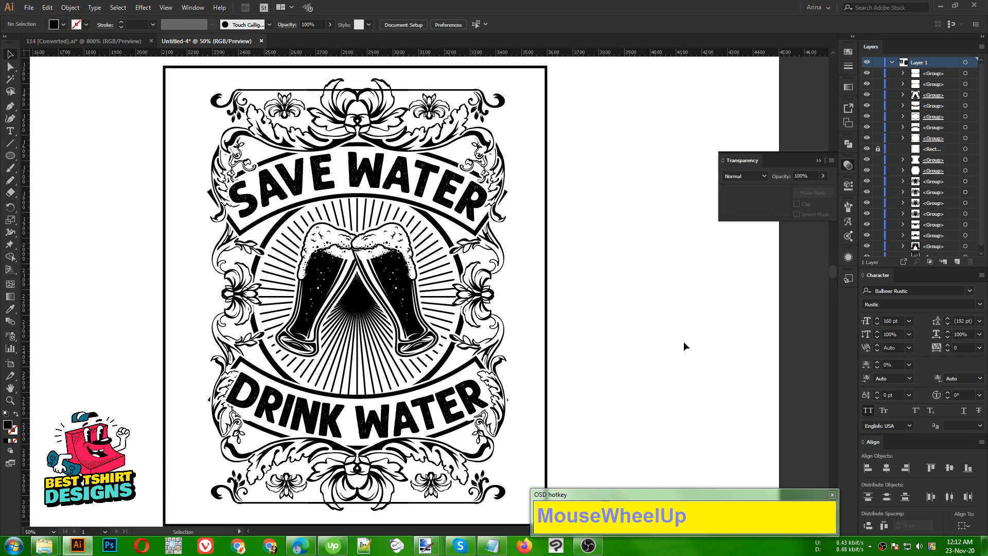
click(647, 330)
scroll(308, 242, down, 1)
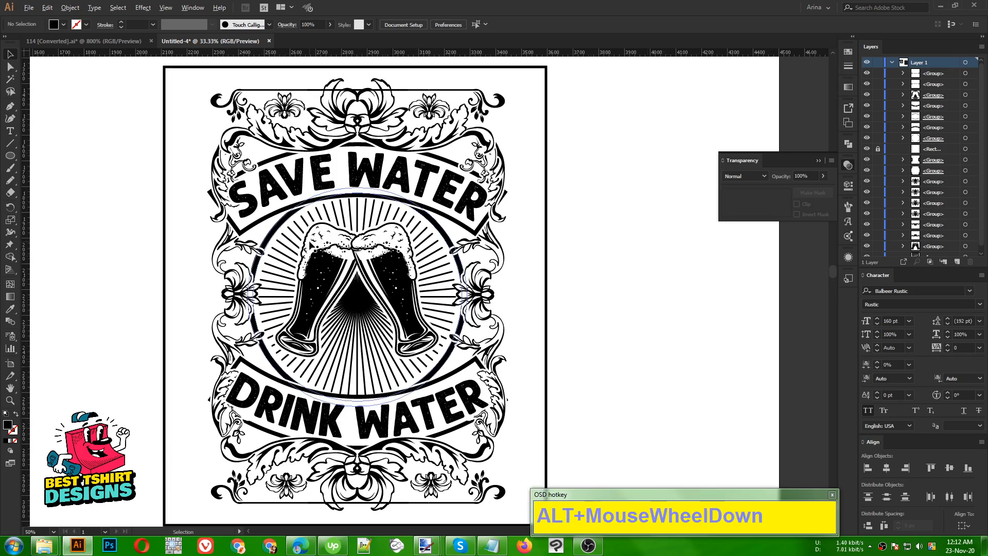
drag(232, 135, 482, 387)
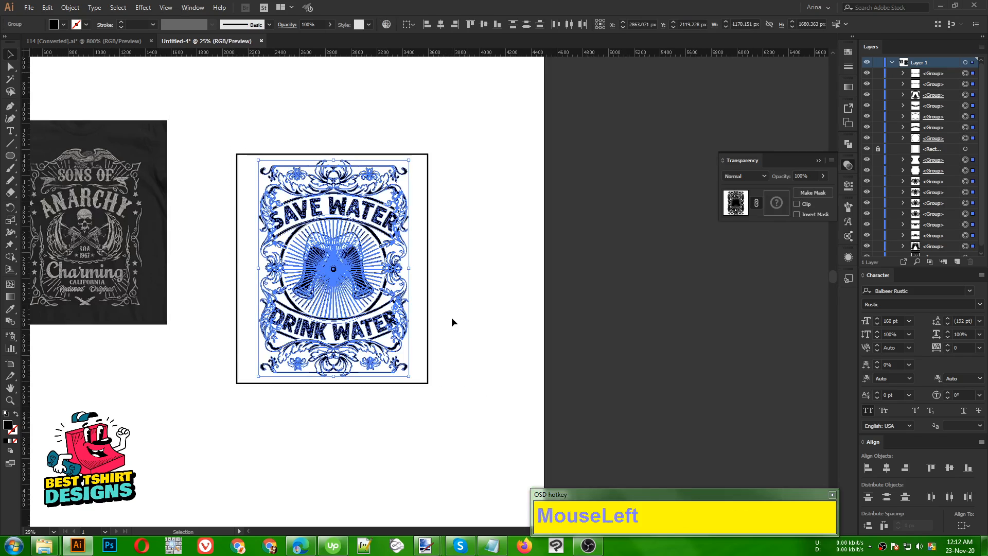
click(451, 322)
scroll(327, 167, up, 4)
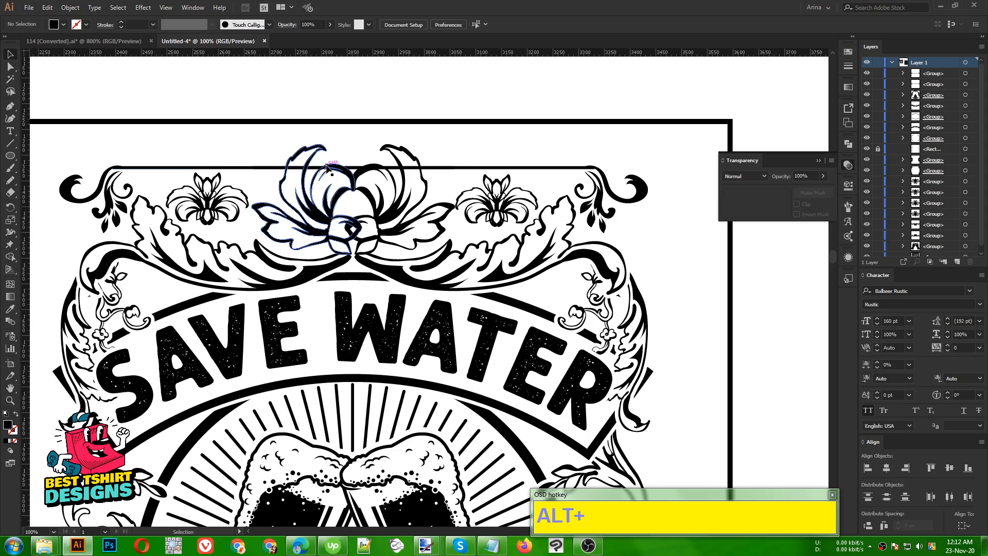
click(264, 169)
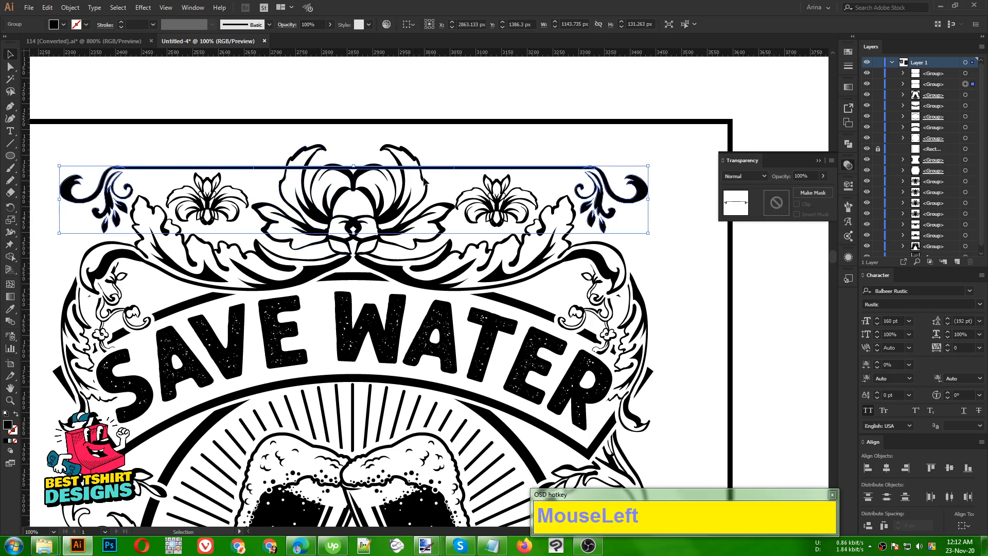
scroll(387, 162, down, 1)
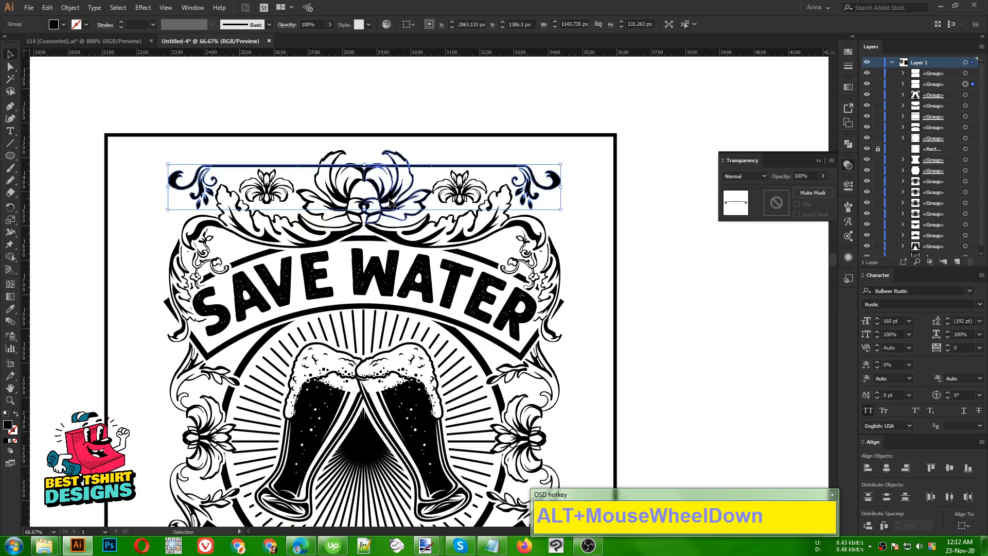
click(395, 191)
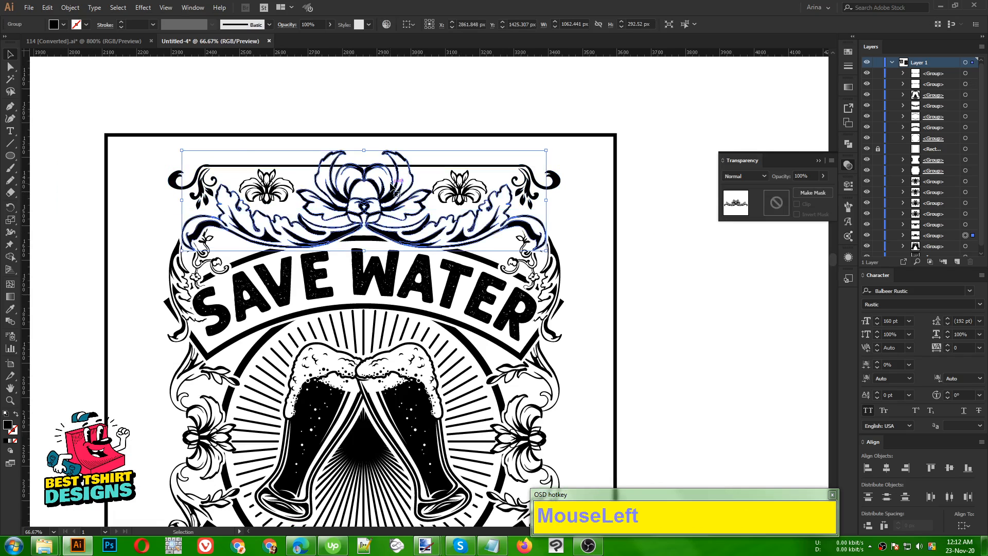
scroll(393, 191, down, 1)
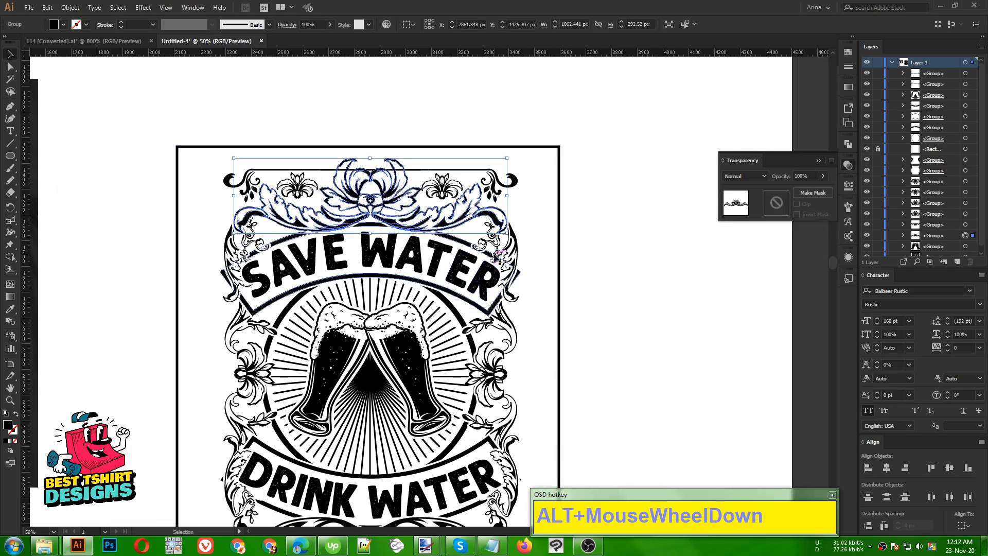
click(519, 256)
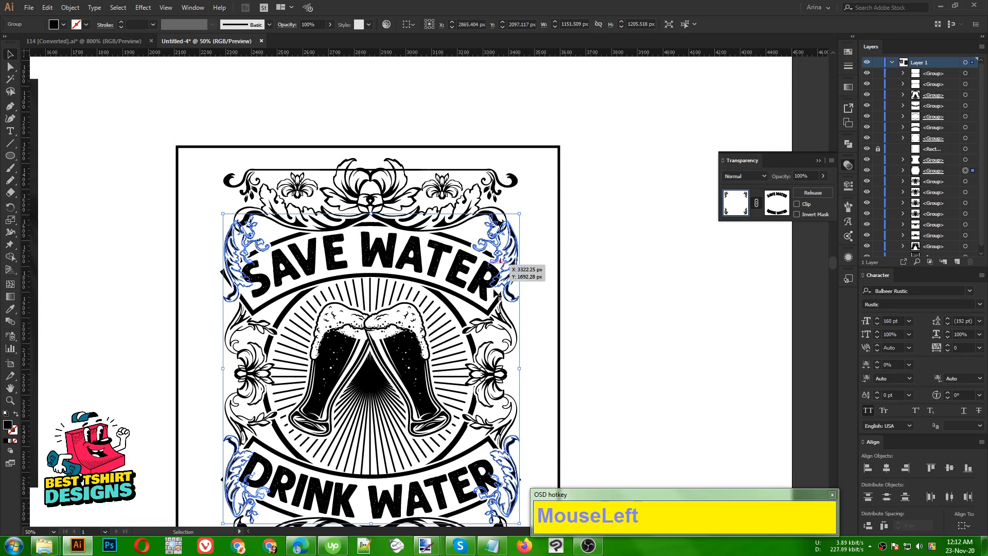
scroll(499, 300, down, 1)
click(593, 292)
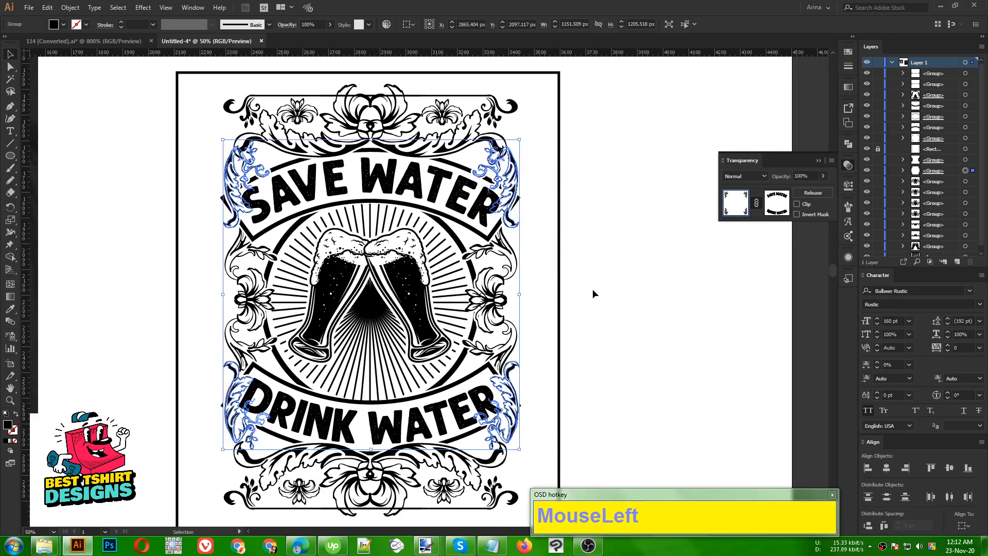
double_click(516, 206)
double_click(589, 255)
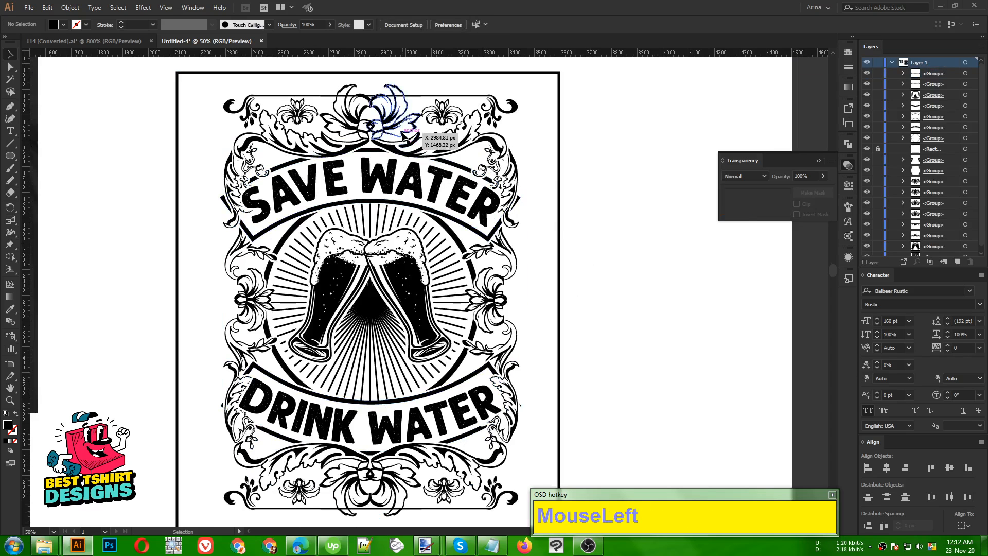
Offset the large upper and lower floral ornaments by 7 px and cut the resulting offset shapes
click(404, 136)
shift+click(410, 469)
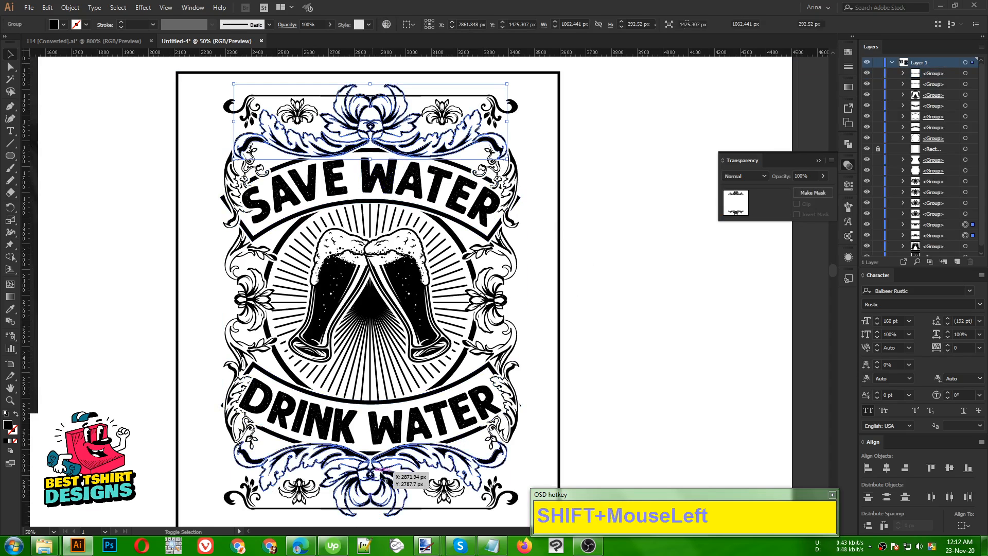
click(68, 8)
mouse_move(92, 244)
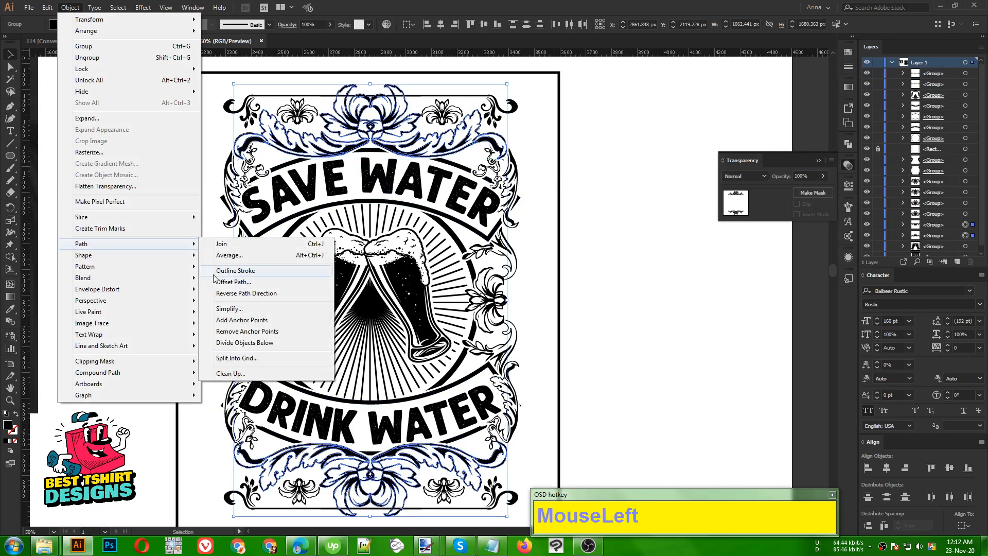
click(228, 281)
click(540, 230)
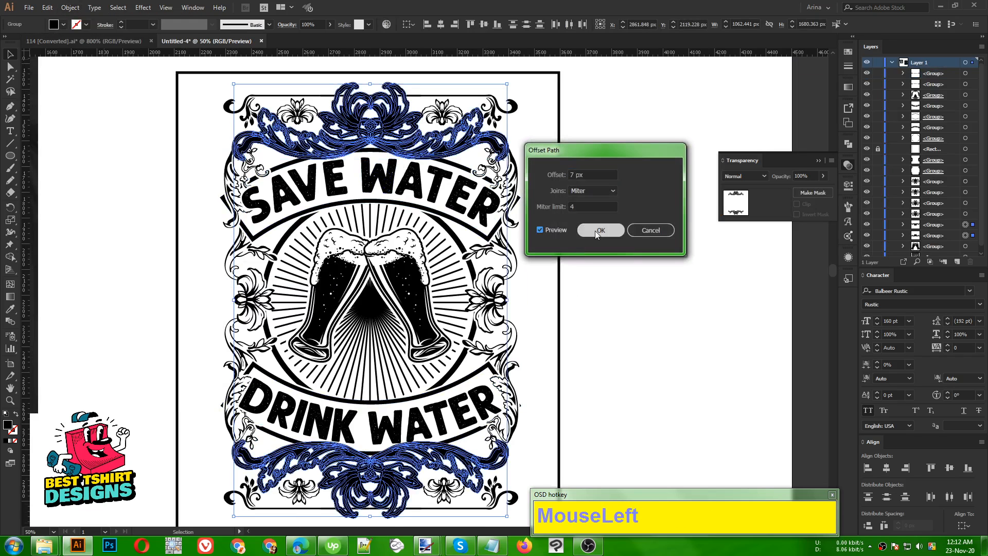
click(595, 230)
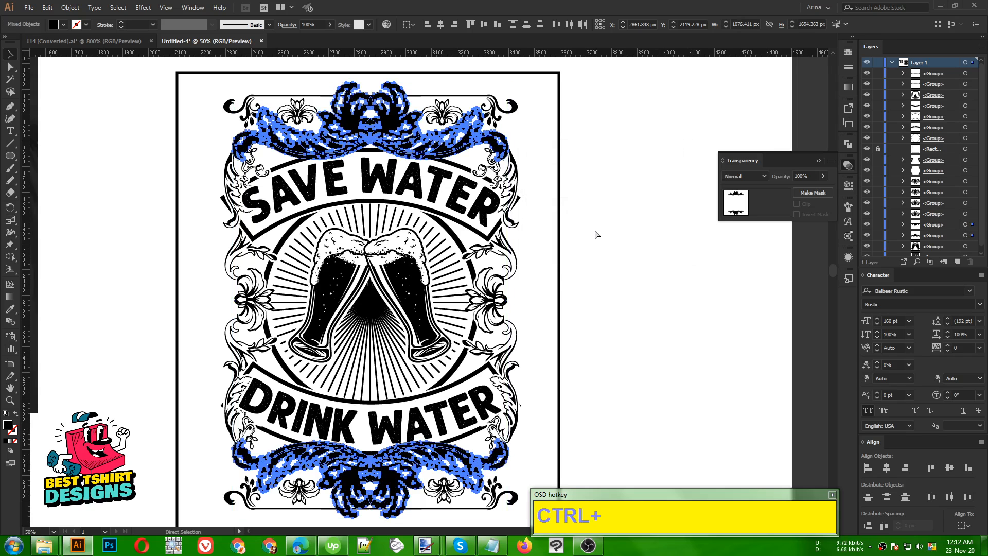
click(595, 234)
Group the upper and lower corner border lines, give them an opacity mask with Clip off and paste the offset shapes in front
click(506, 120)
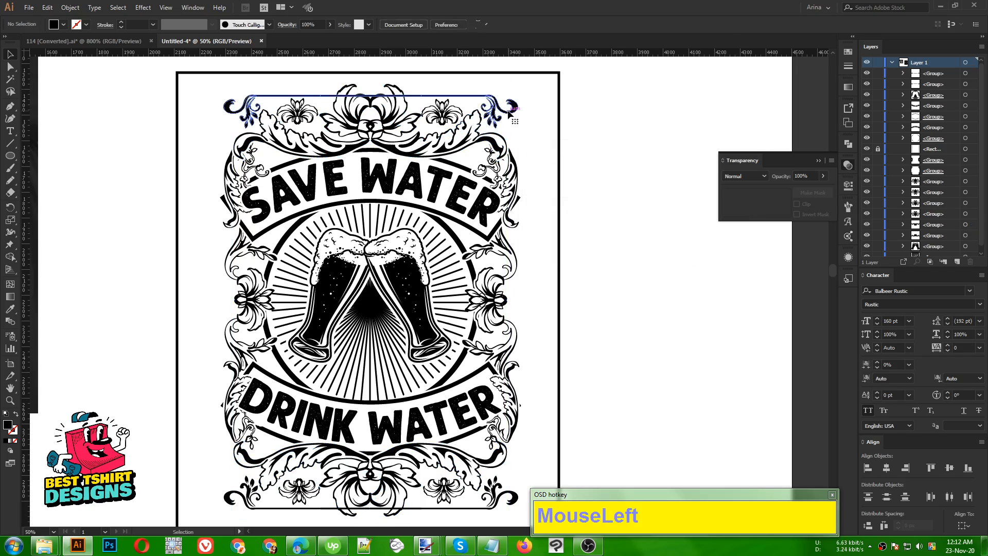
shift+click(492, 498)
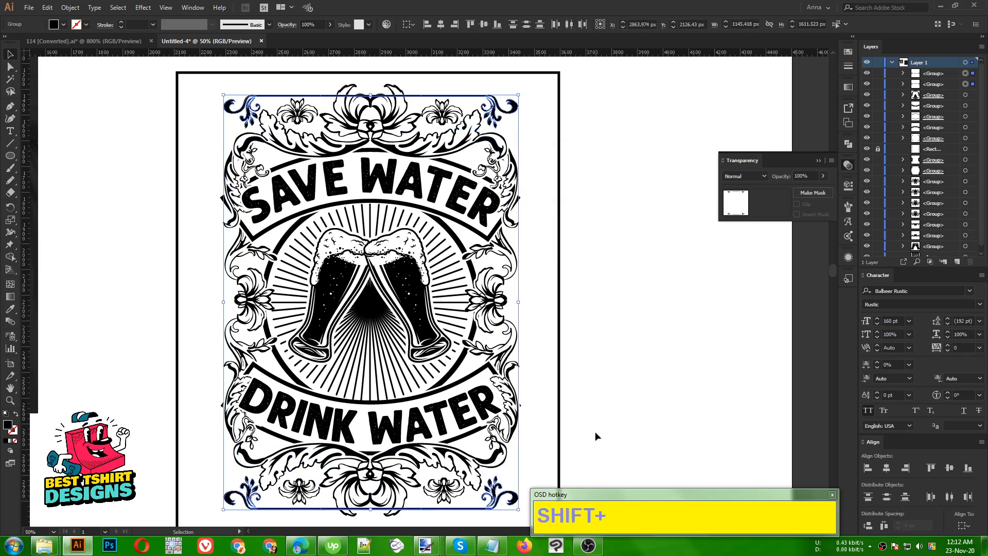
key(ctrl+g)
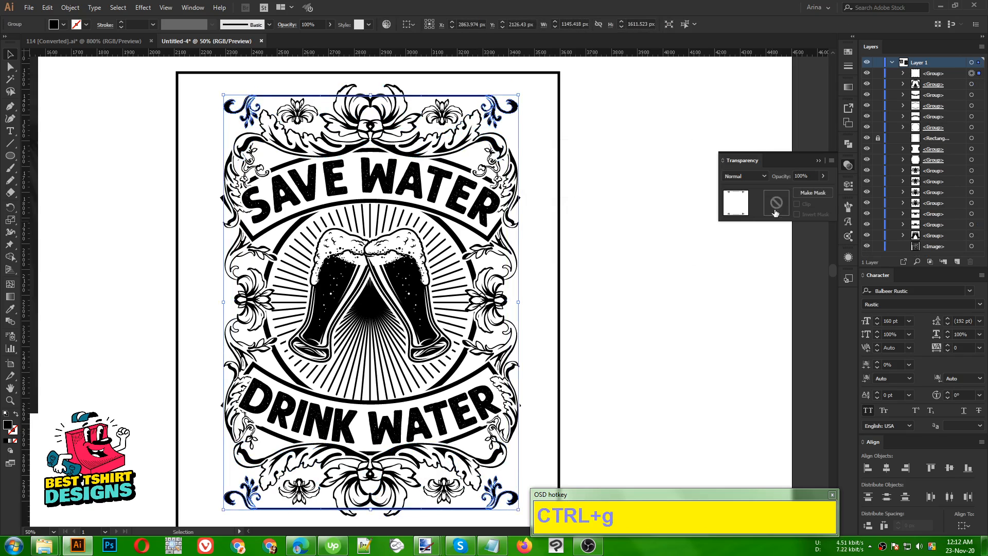
double_click(775, 211)
click(796, 204)
key(ctrl+f)
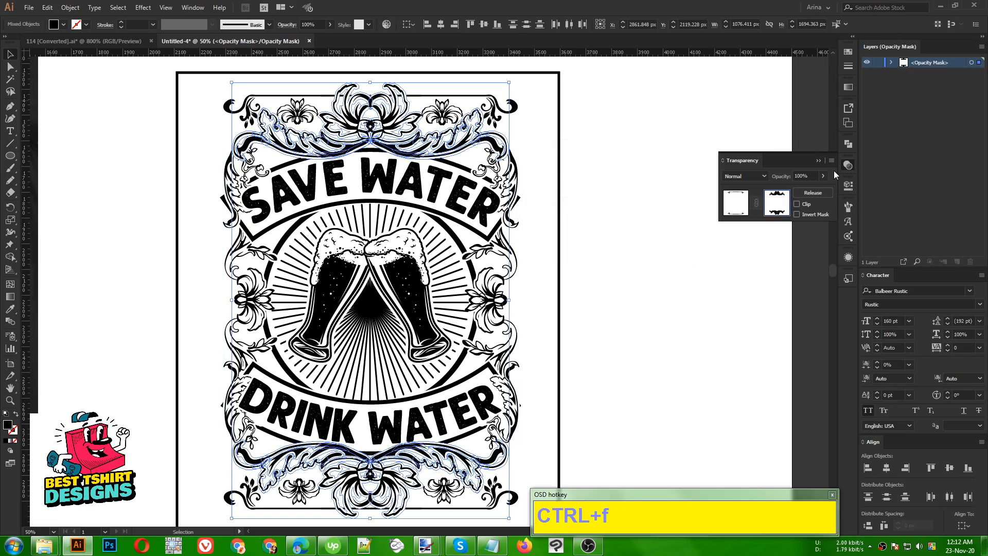
Unite the pasted floral offset shapes inside the mask with Pathfinder and deselect them
click(847, 144)
click(767, 191)
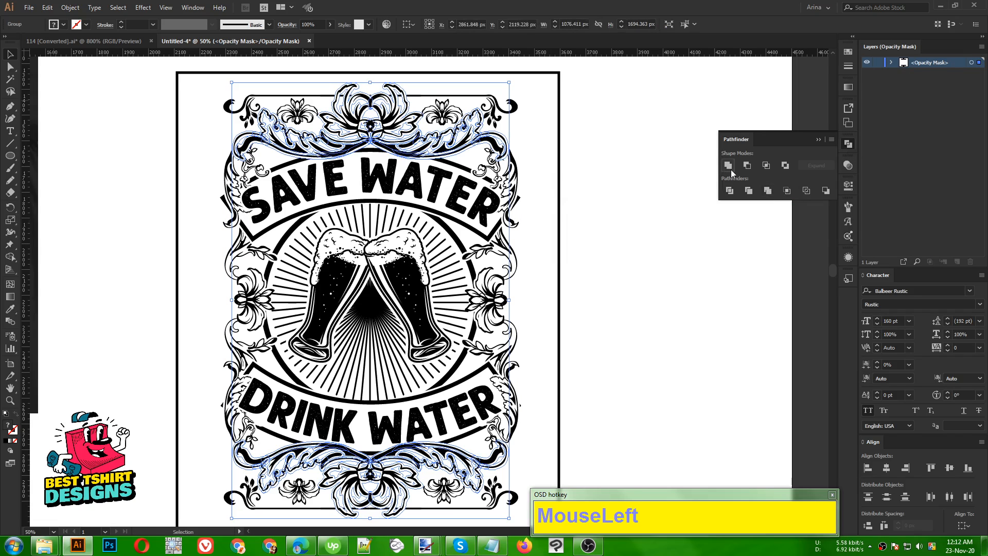
click(658, 220)
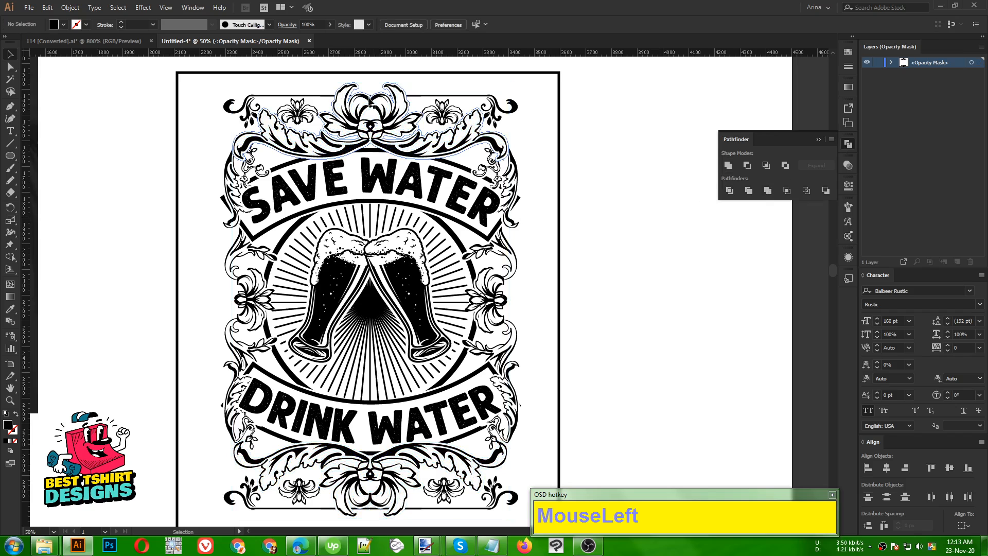
Draw a closed freehand Pencil shape about 220 × 136 px in the mask over the border line within the lower flower
scroll(360, 309, down, 3)
scroll(379, 427, up, 3)
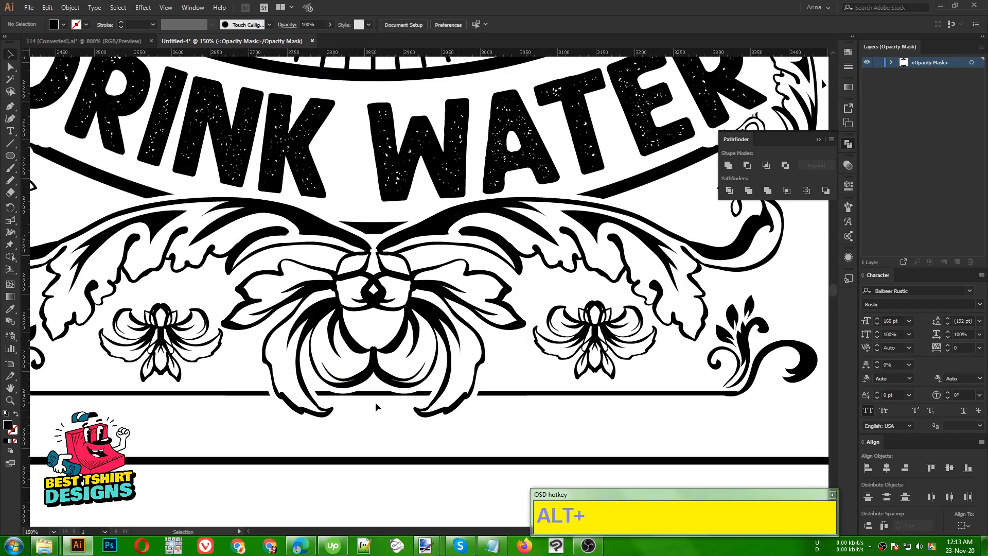
key(n)
mouse_move(317, 345)
mouse_down()
mouse_move(290, 383)
mouse_move(363, 442)
mouse_up()
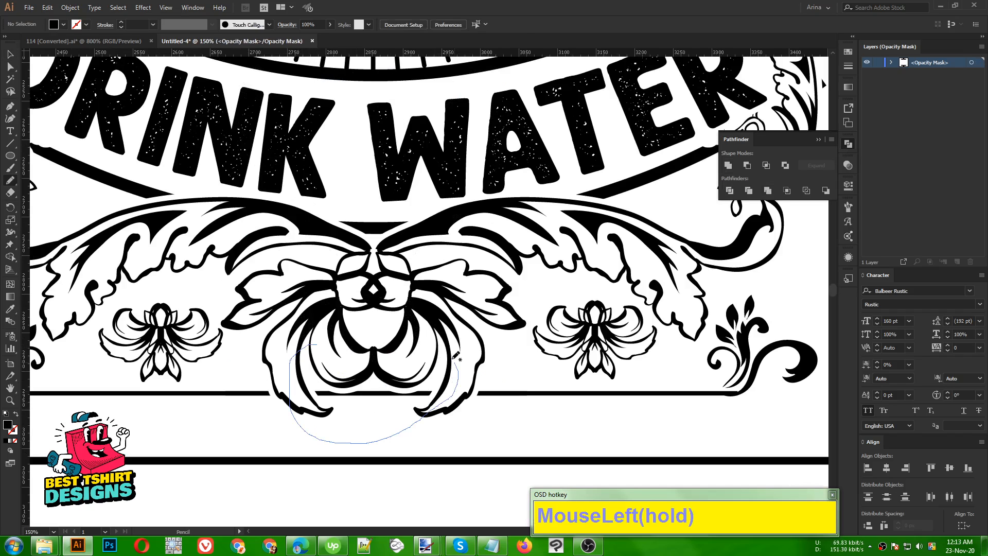
drag(456, 355, 316, 343)
alt+scroll(388, 406, down, 3)
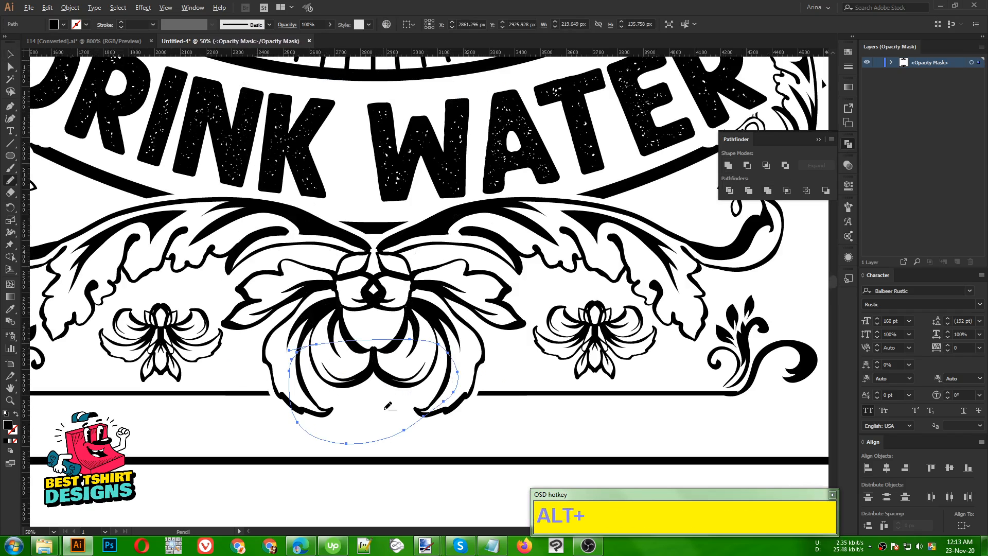
Draw a closed freehand Pencil shape about 211 × 186 px in the mask over the upper flower's petals and deselect it
scroll(339, 206, up, 5)
alt+scroll(340, 187, up, 1)
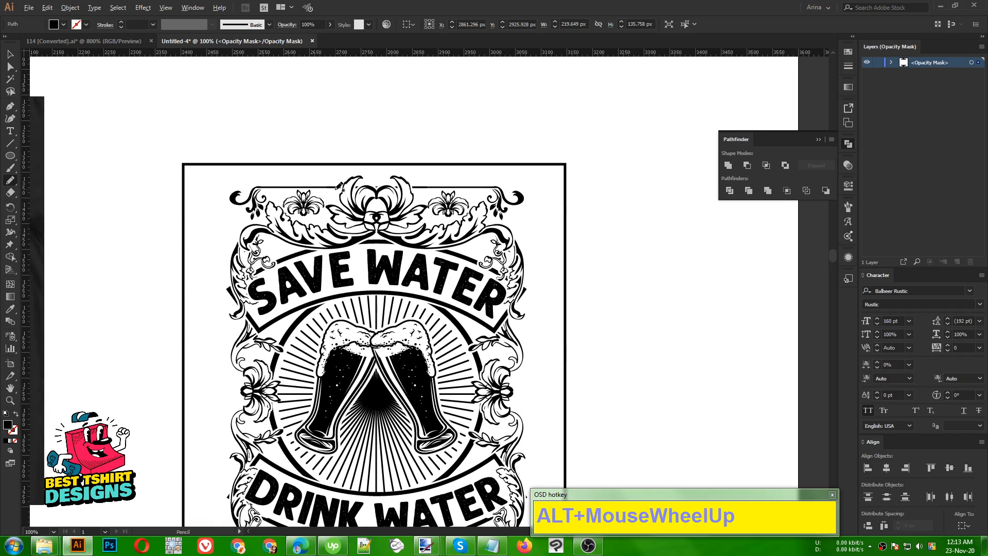
alt+scroll(340, 186, up, 1)
mouse_move(381, 226)
mouse_down()
mouse_move(364, 197)
mouse_move(377, 159)
mouse_move(460, 160)
mouse_up()
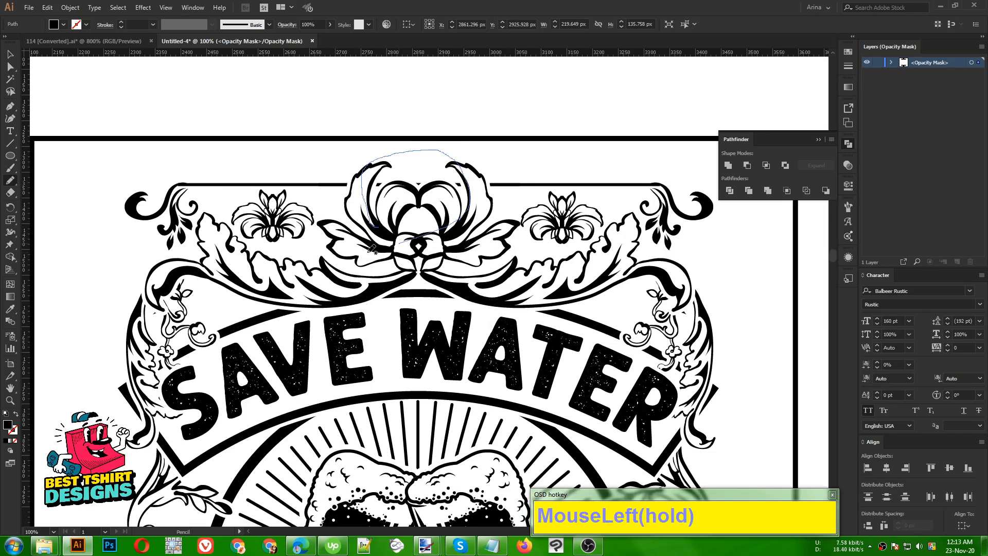
drag(372, 248, 378, 242)
alt+scroll(360, 216, down, 3)
key(v)
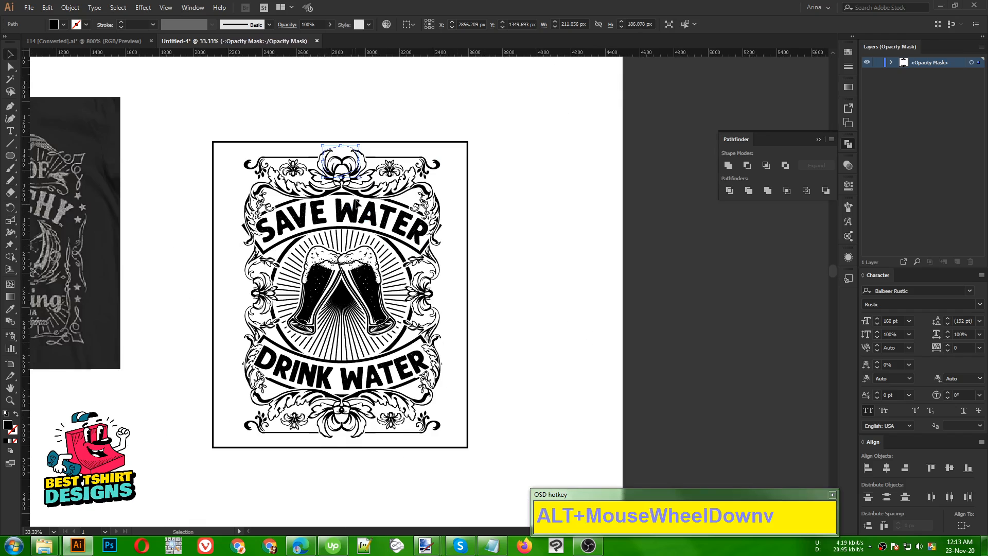
click(527, 256)
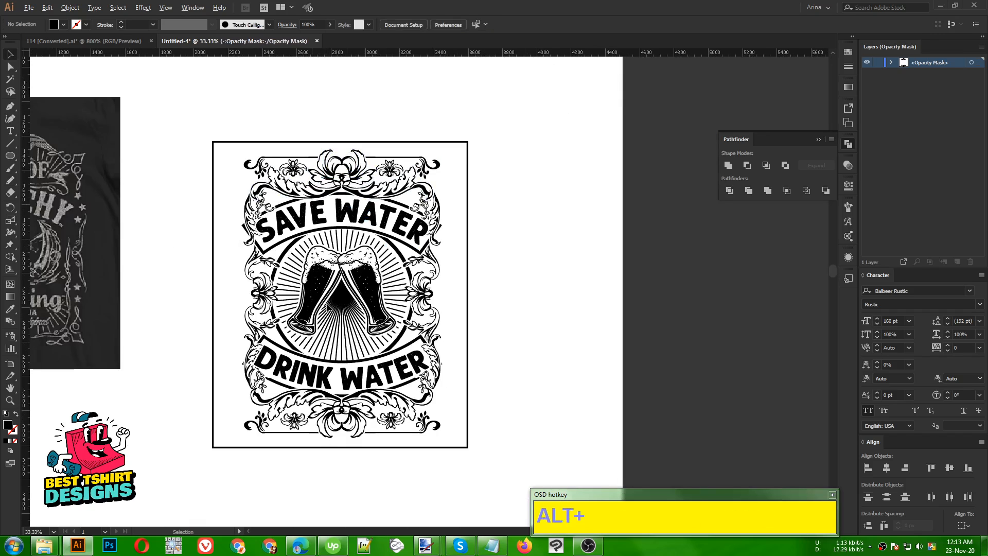
Check the border lines' mask shapes and leave opacity mask editing
click(529, 301)
mouse_move(219, 125)
mouse_down()
mouse_move(443, 411)
mouse_move(513, 462)
mouse_move(498, 465)
mouse_move(276, 220)
mouse_move(210, 118)
mouse_up()
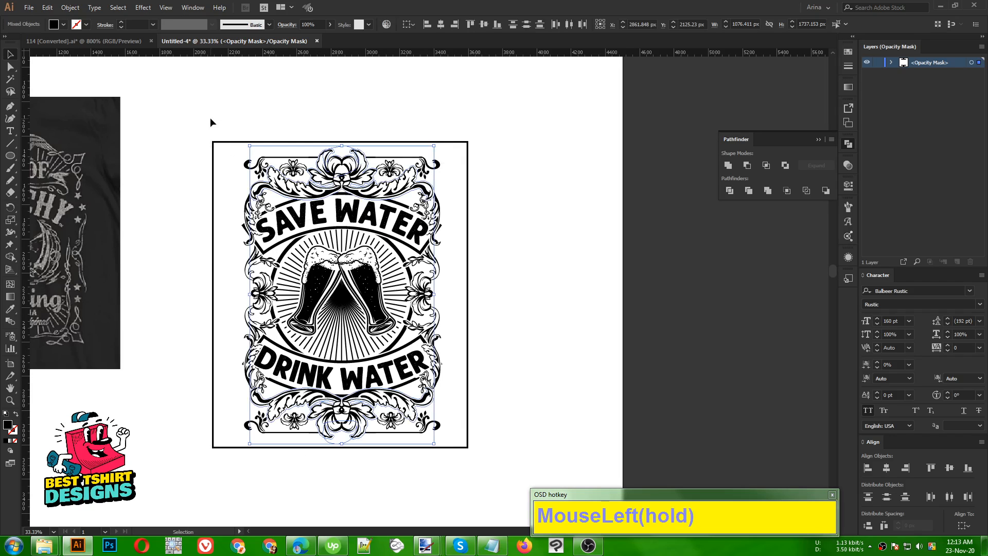
click(848, 165)
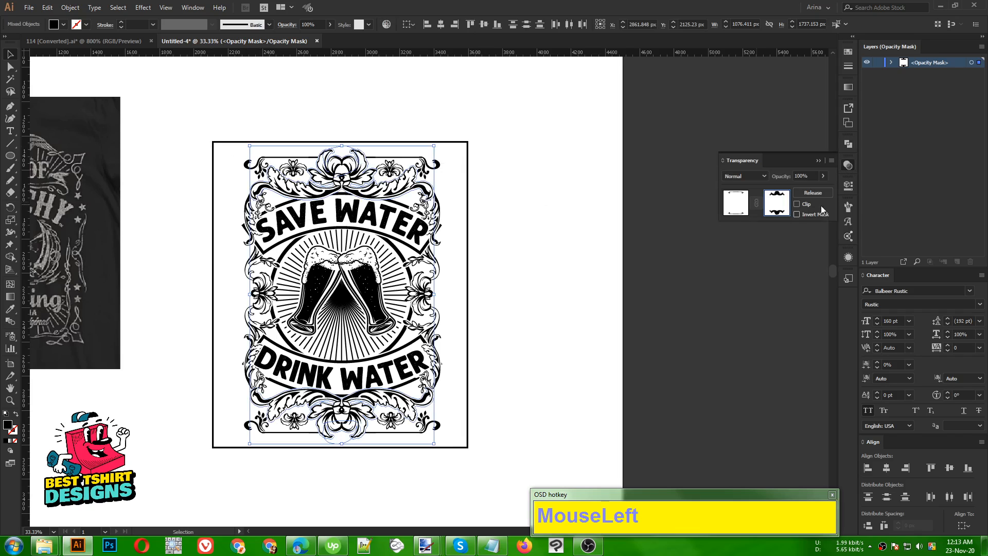
click(377, 225)
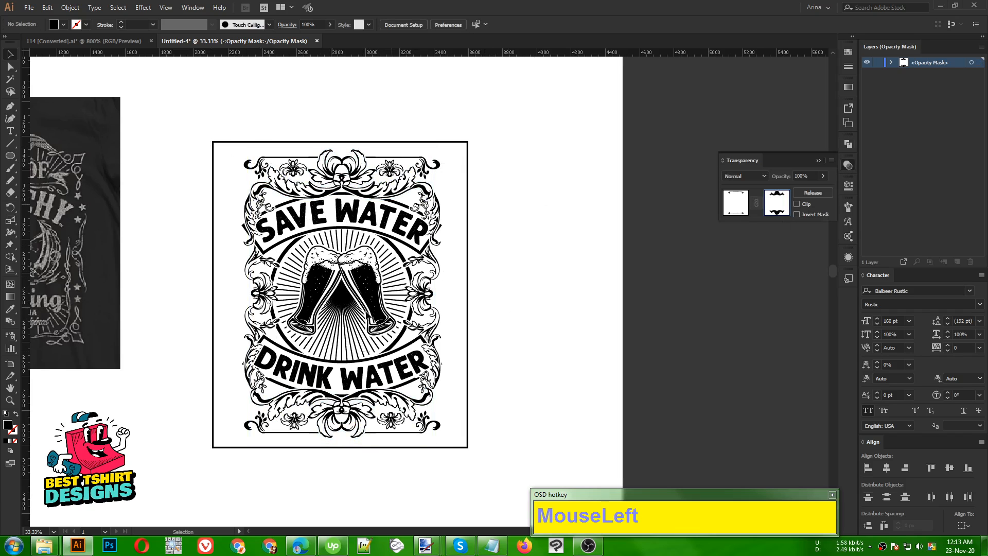
drag(299, 232, 399, 330)
click(736, 204)
Select the complete badge artwork and enlarge it proportionally from its centre to about 1222 × 1755 px
drag(186, 150, 498, 458)
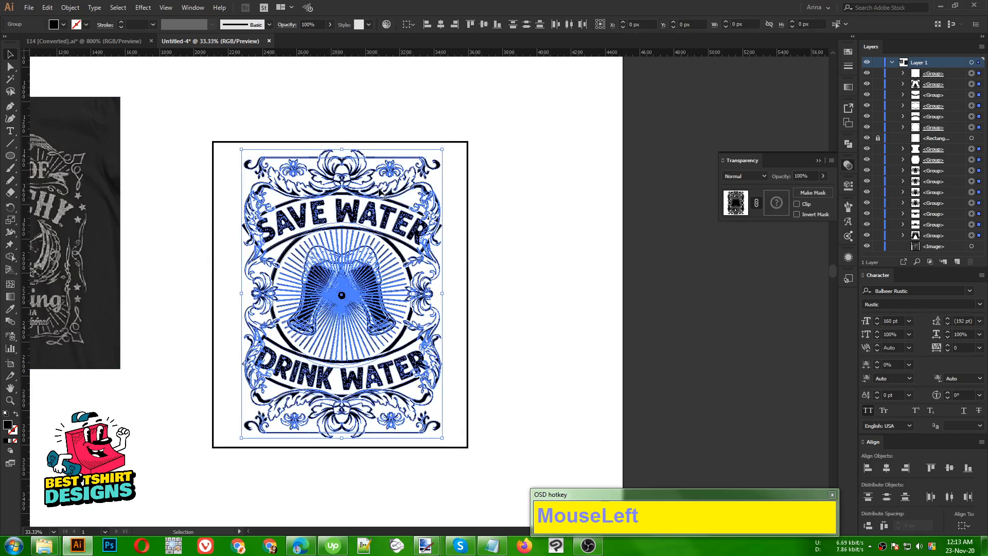
click(66, 11)
click(92, 119)
click(62, 26)
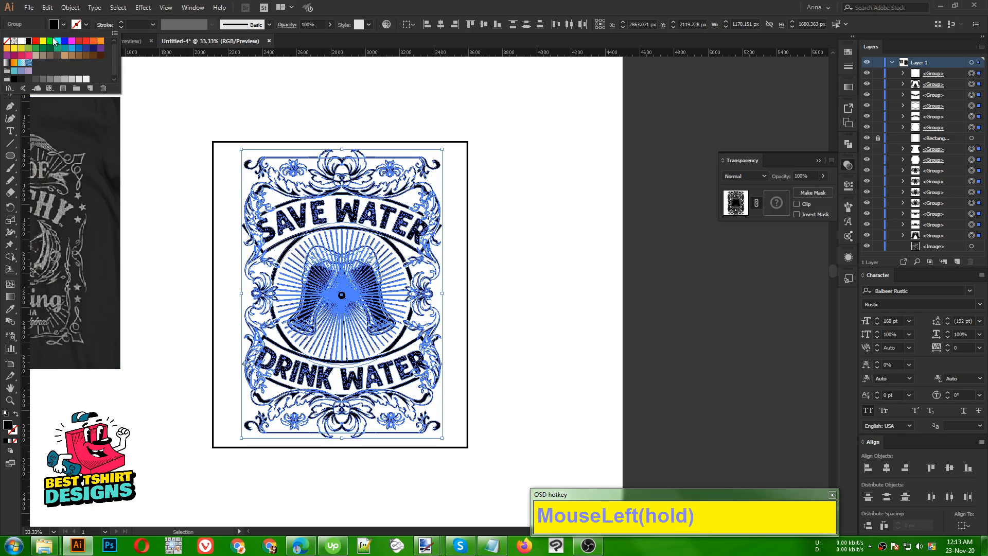
click(394, 236)
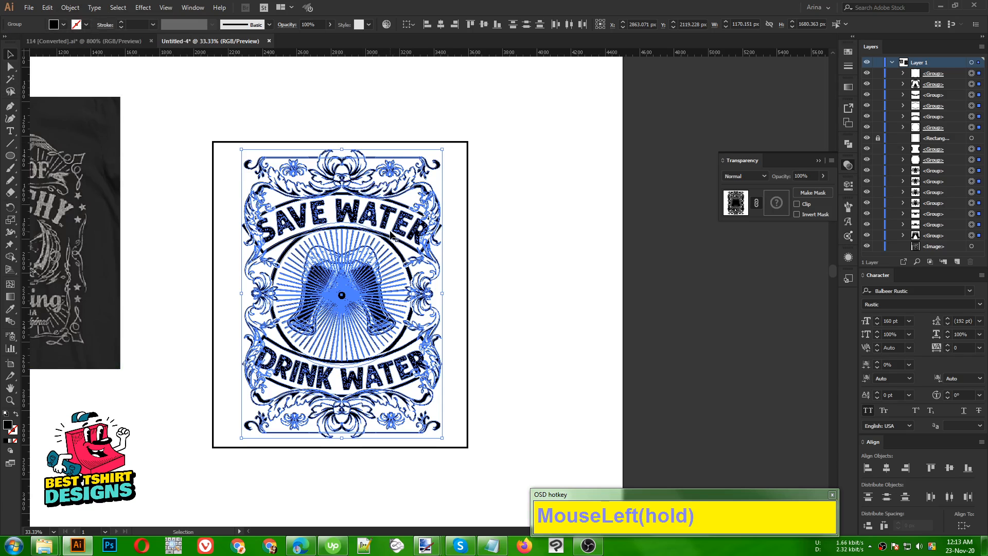
drag(342, 437, 341, 446)
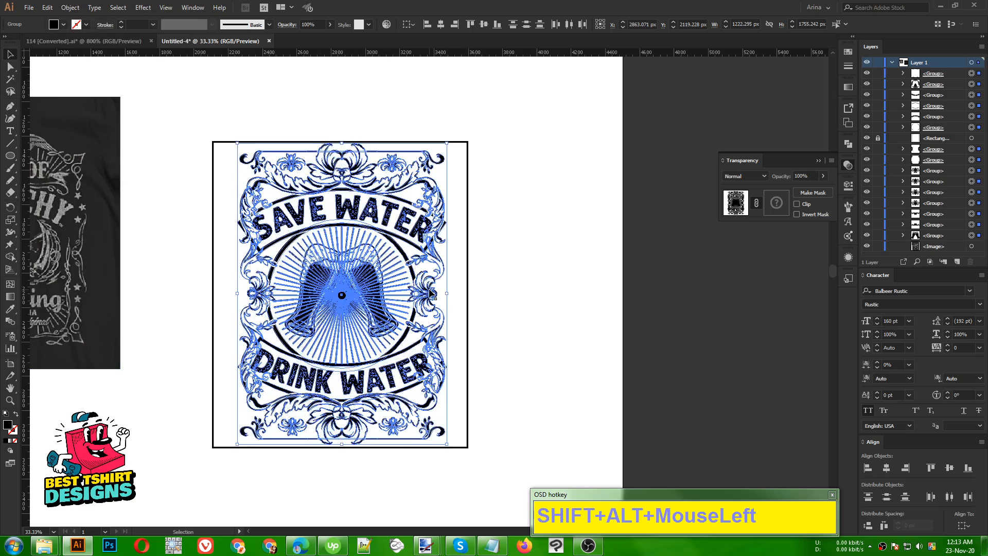
Group the complete badge artwork and nudge it down to about Y 2125 px within the frame
key(ctrl+g)
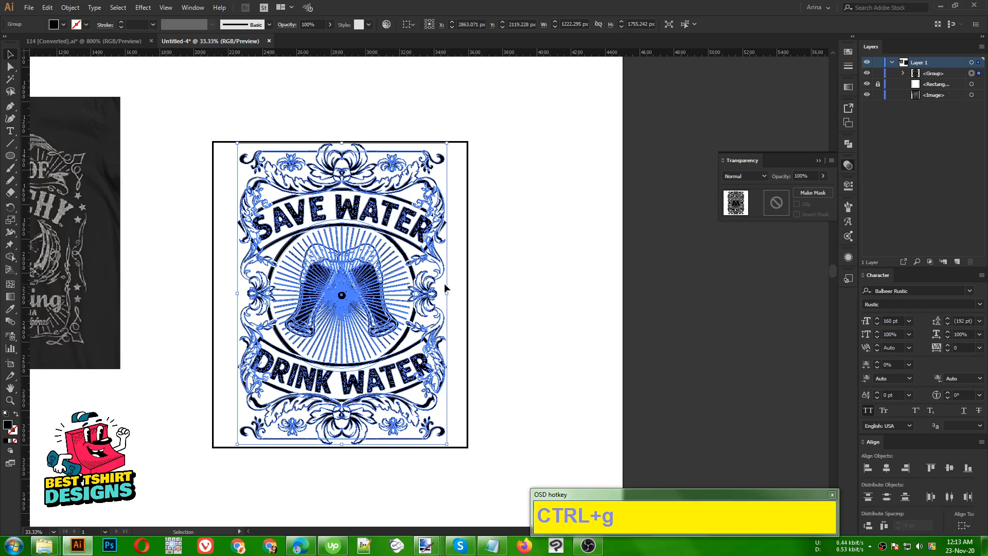
key(Down)
click(528, 321)
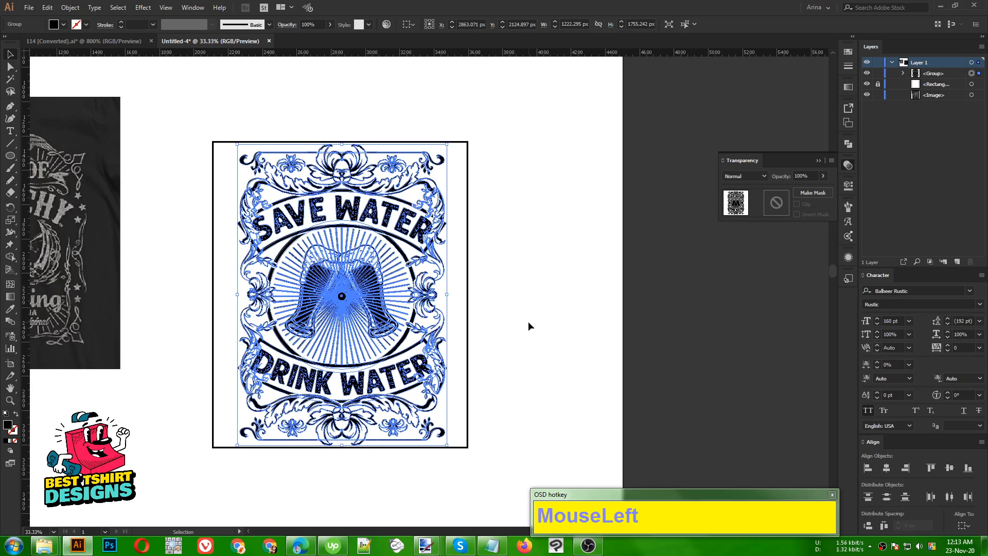
Nudge the badge group left to about X 2852 px to centre it horizontally in the frame, and deselect it
drag(234, 120, 492, 446)
key(Left)
key(Left)
key(Left)
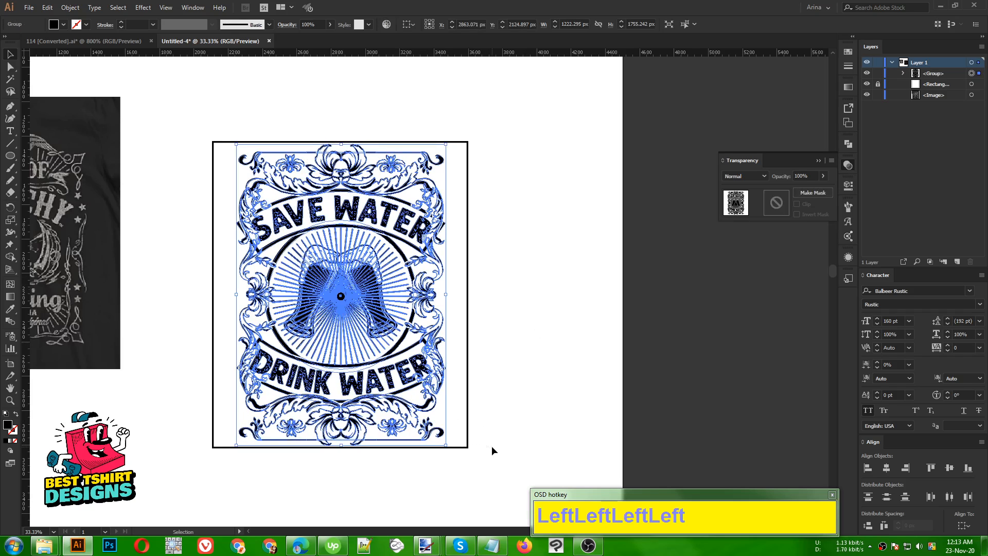
key(Right)
key(Right)
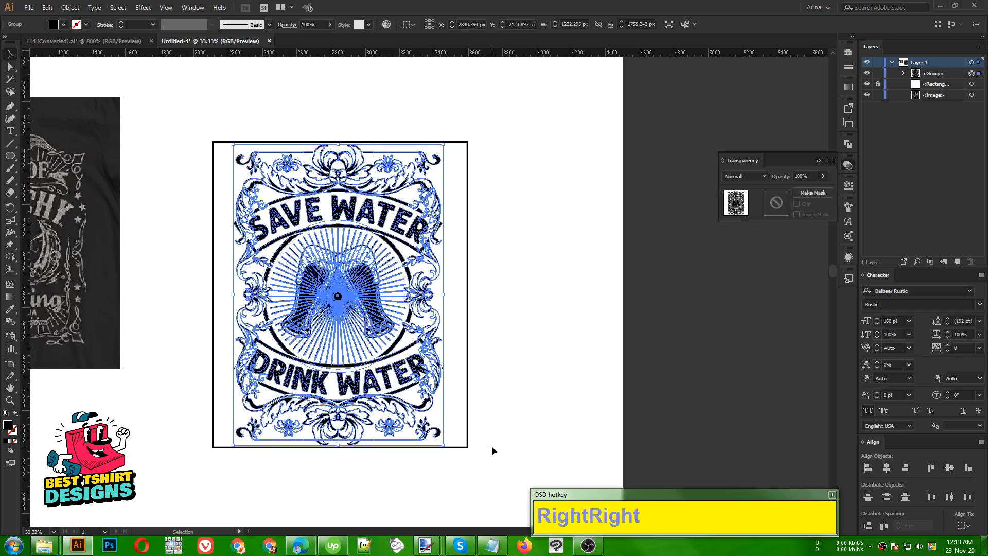
click(509, 431)
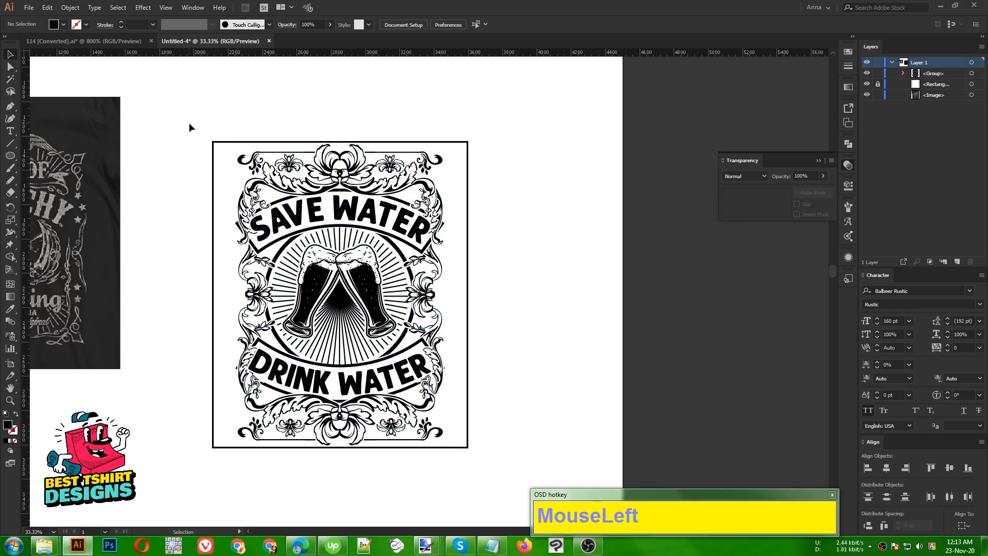
Check the badge group's placement within the frame and examine the finished design up close
drag(188, 123, 483, 482)
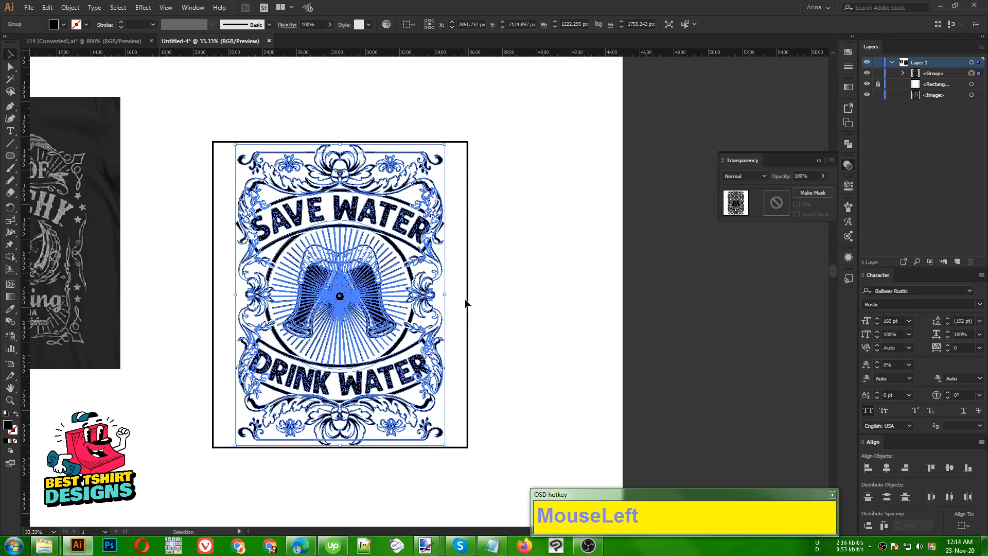
click(504, 327)
alt+scroll(504, 328, down, 1)
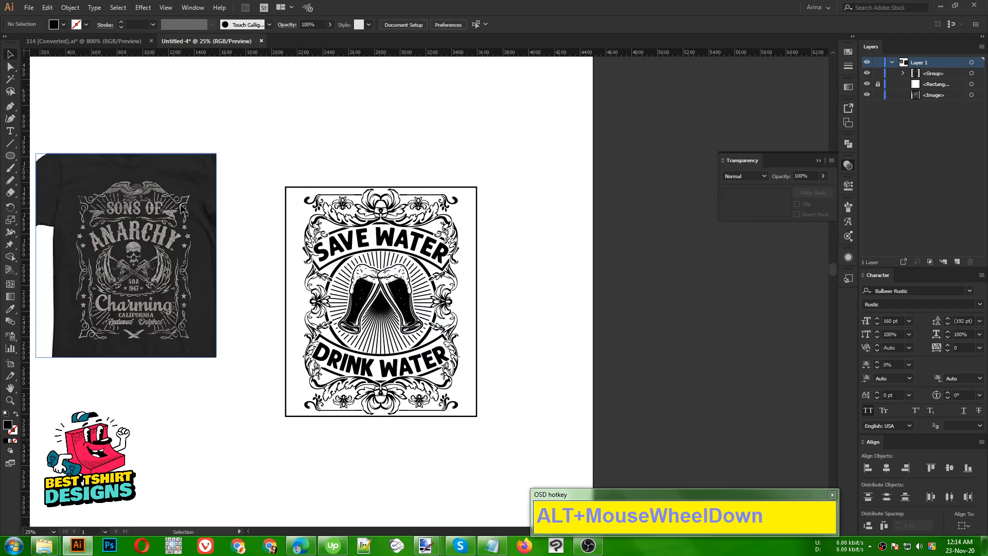
scroll(317, 369, up, 1)
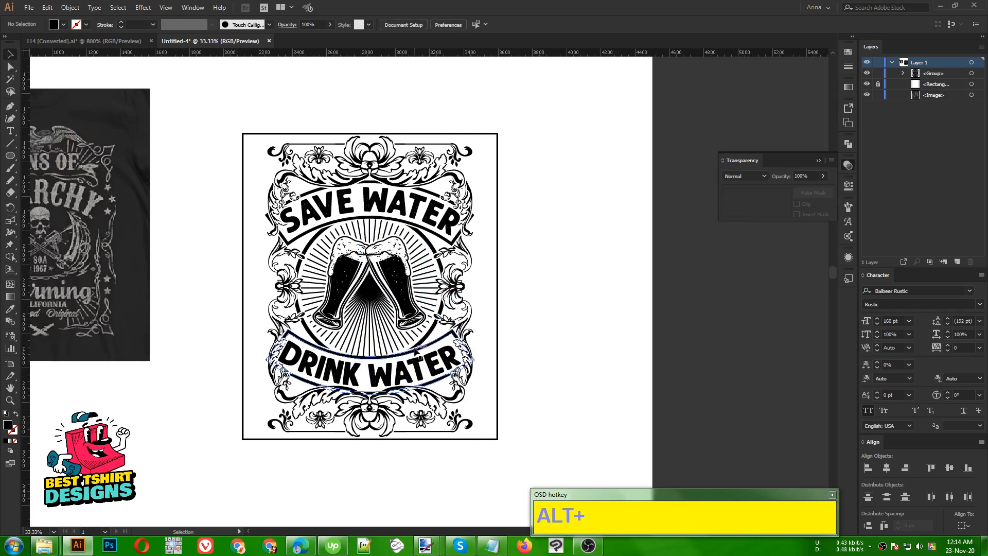
click(9, 401)
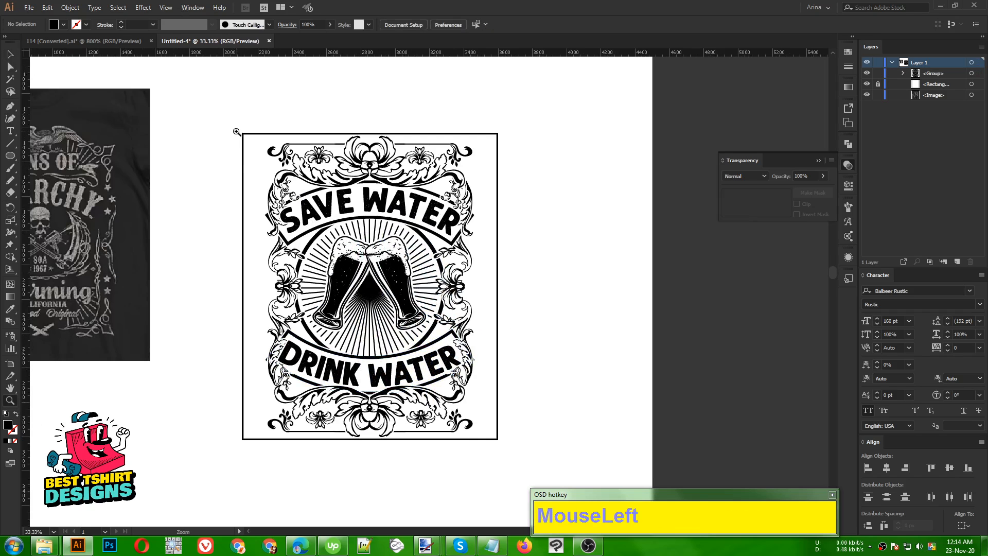
drag(236, 126, 380, 372)
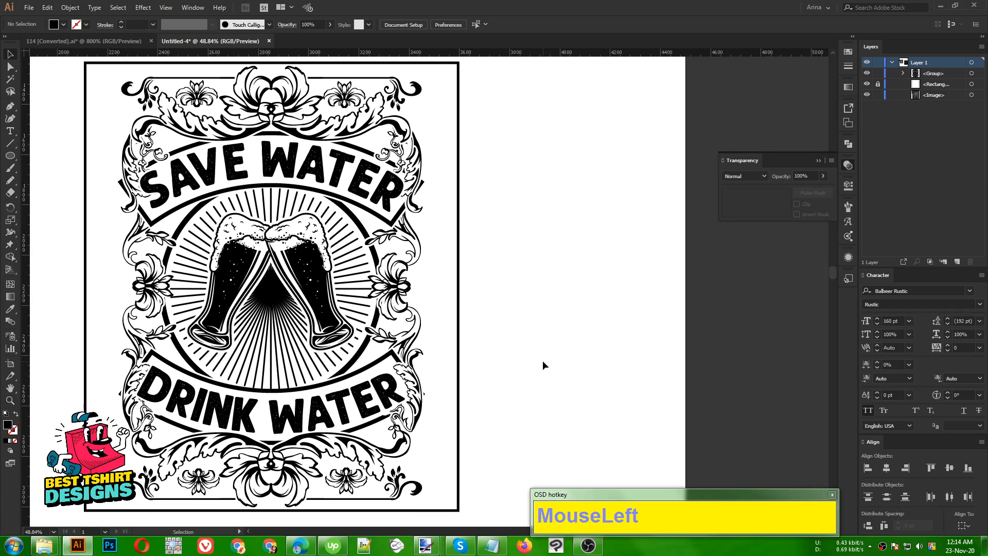